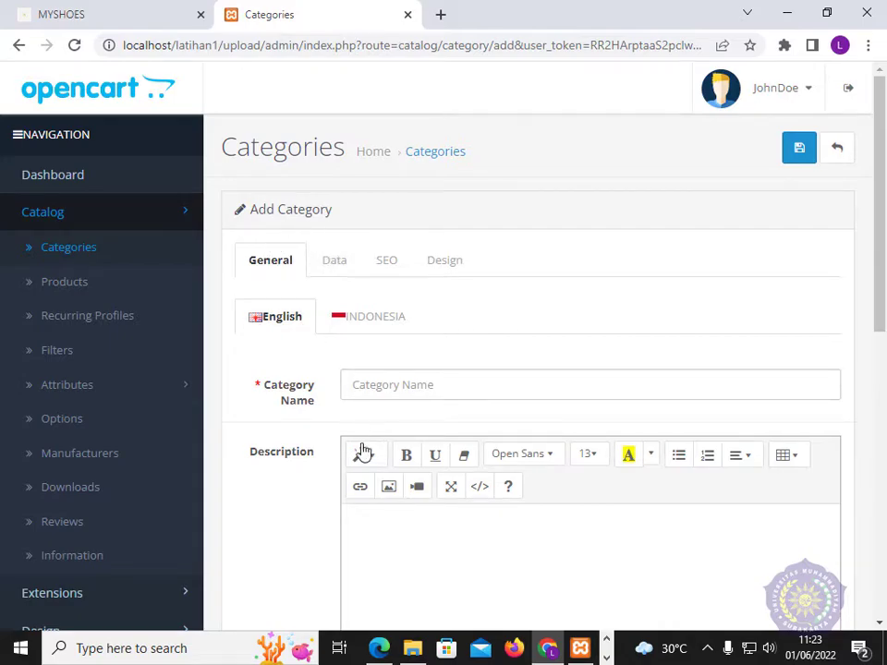
# Enter "High heels" as the English category name of the new category.
pyautogui.scroll(-2, 352, 488)
pyautogui.scroll(1, 352, 487)
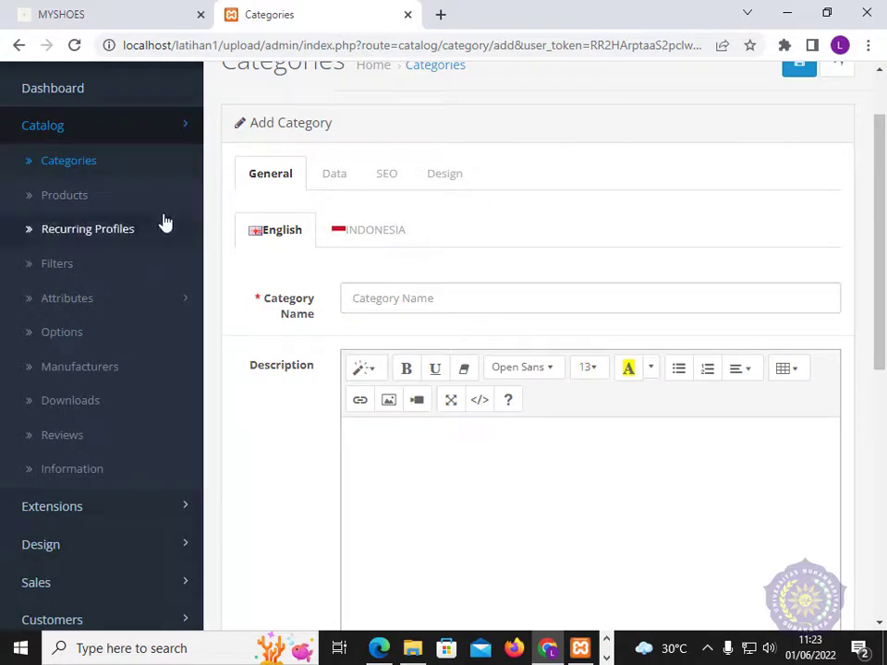
pyautogui.click(322, 247)
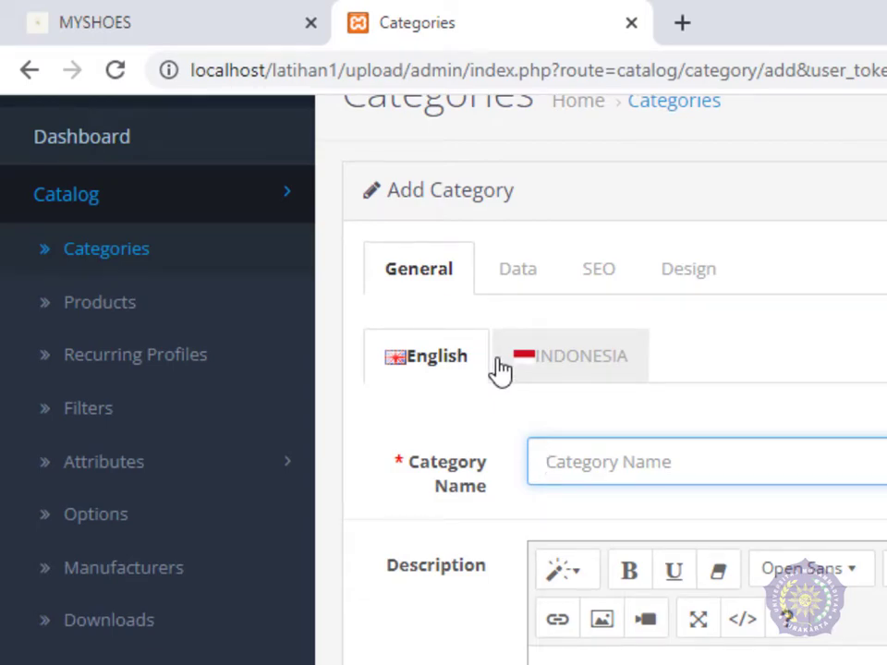
pyautogui.click(573, 370)
pyautogui.click(444, 371)
pyautogui.click(623, 465)
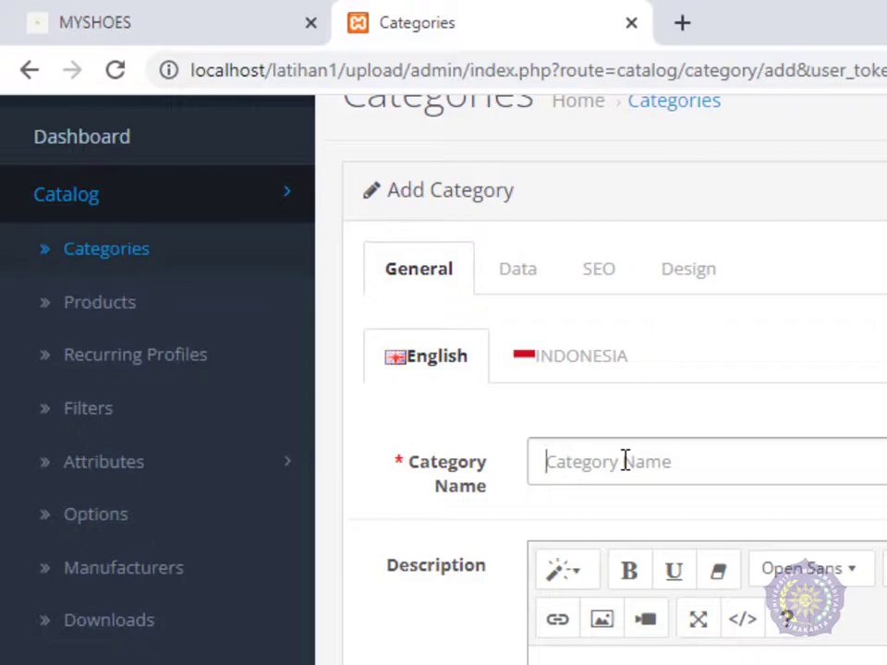
pyautogui.write('hi')
pyautogui.press('BackSpace')
pyautogui.press('BackSpace')
pyautogui.write('High heels')
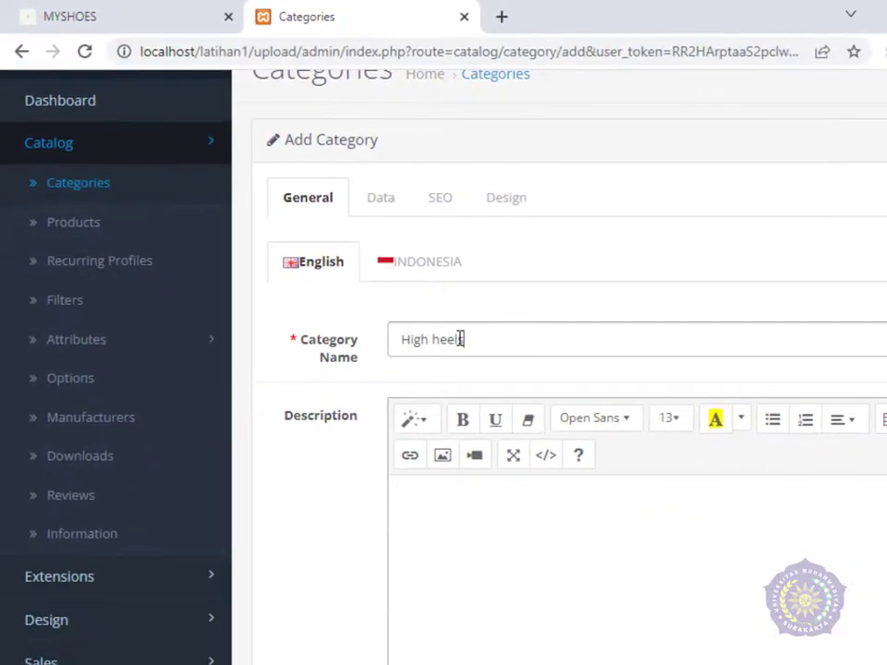
# Enter the English description "selling high heels" and the English meta tag title "High heels".
pyautogui.click(462, 500)
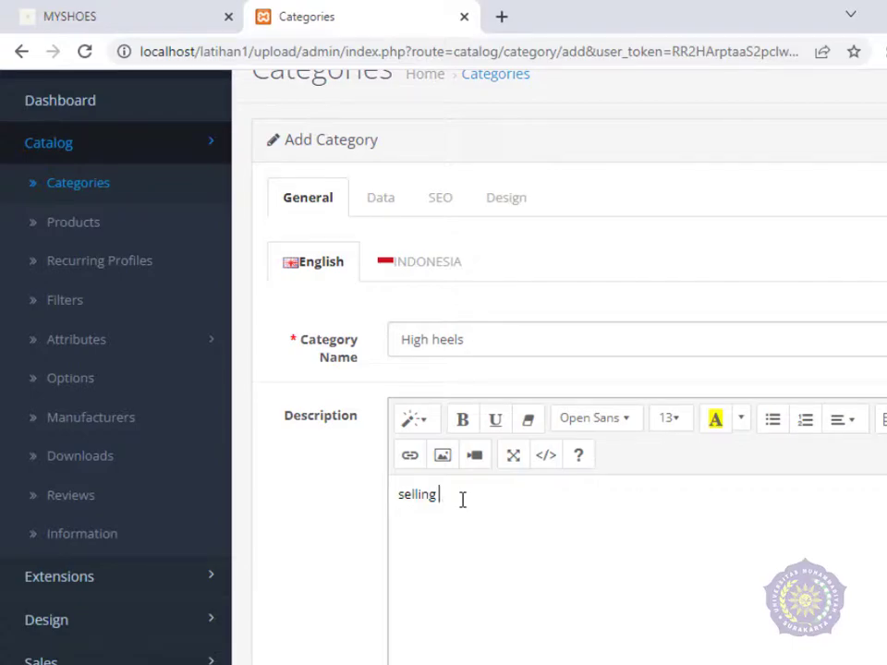
pyautogui.write('selling high heeel')
pyautogui.press('BackSpace')
pyautogui.scroll(-5, 507, 467)
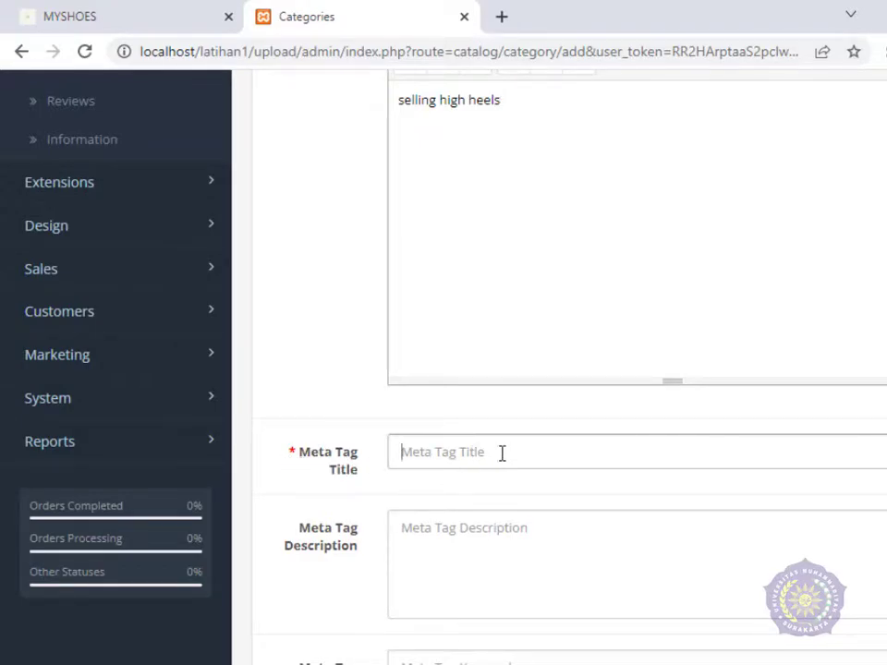
pyautogui.write('High heels')
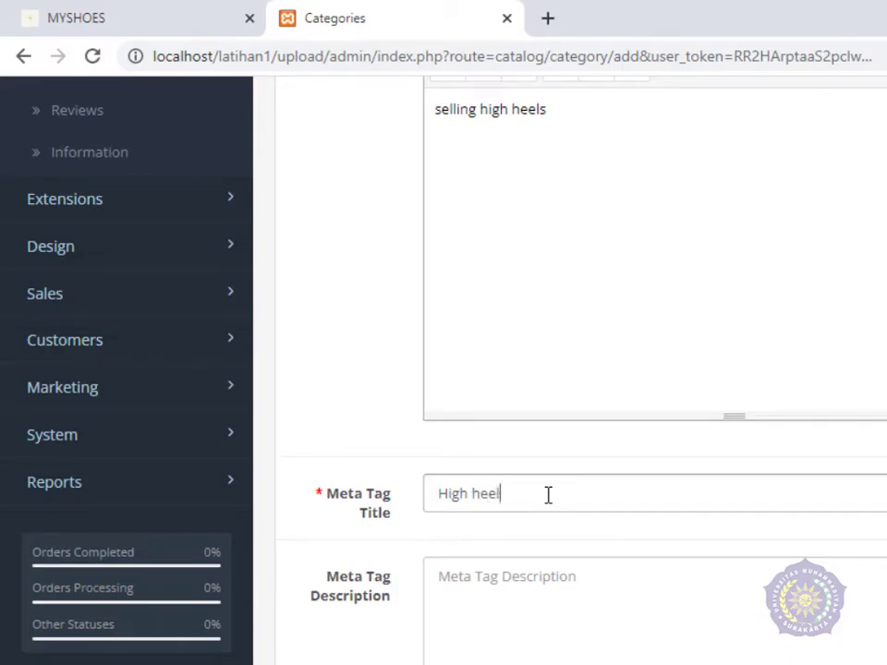
pyautogui.scroll(5, 547, 494)
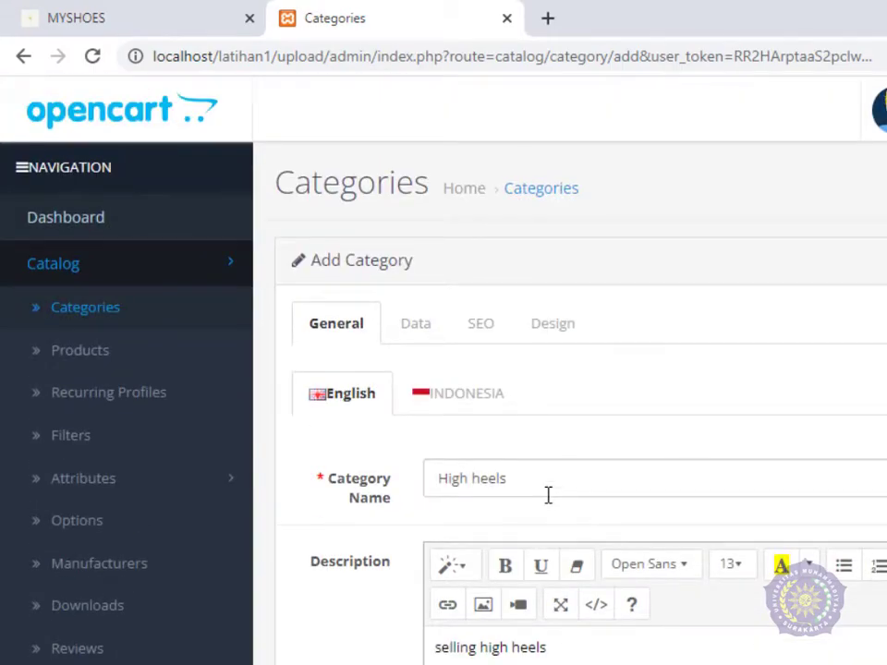
pyautogui.scroll(-8, 548, 494)
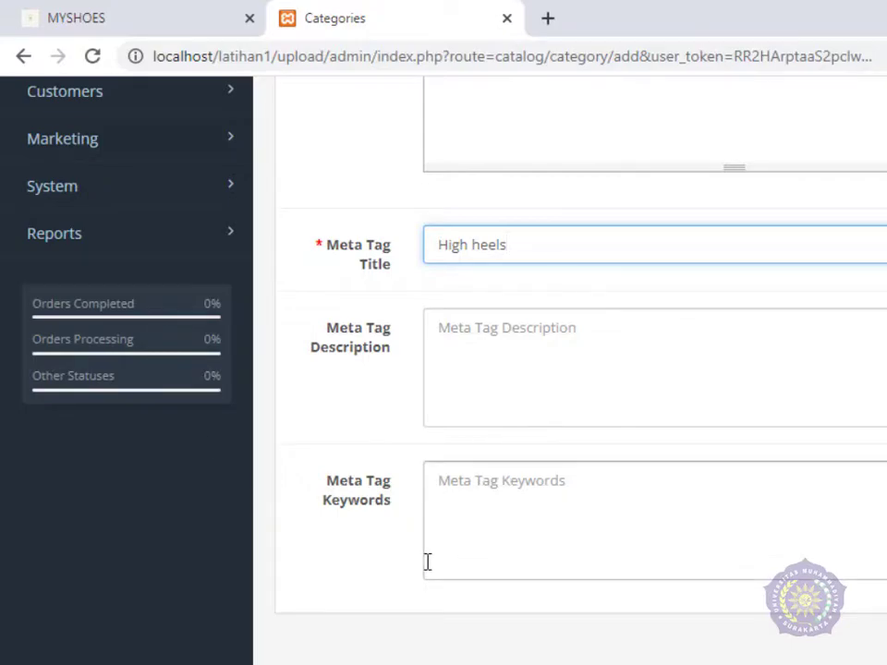
# Enter "Sepatu Hak" as the category name for the Indonesian language.
pyautogui.scroll(8, 459, 521)
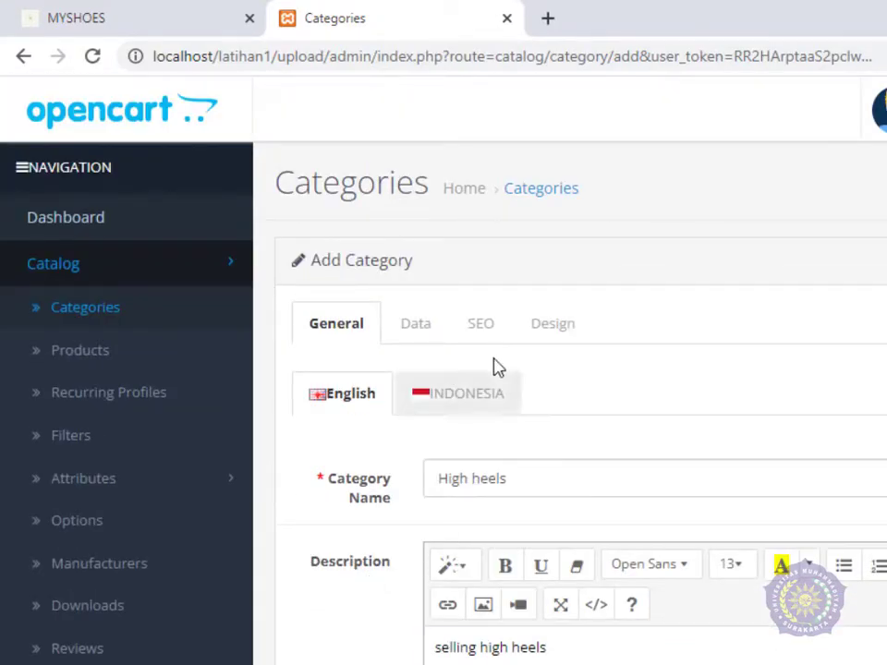
pyautogui.click(473, 411)
pyautogui.click(471, 491)
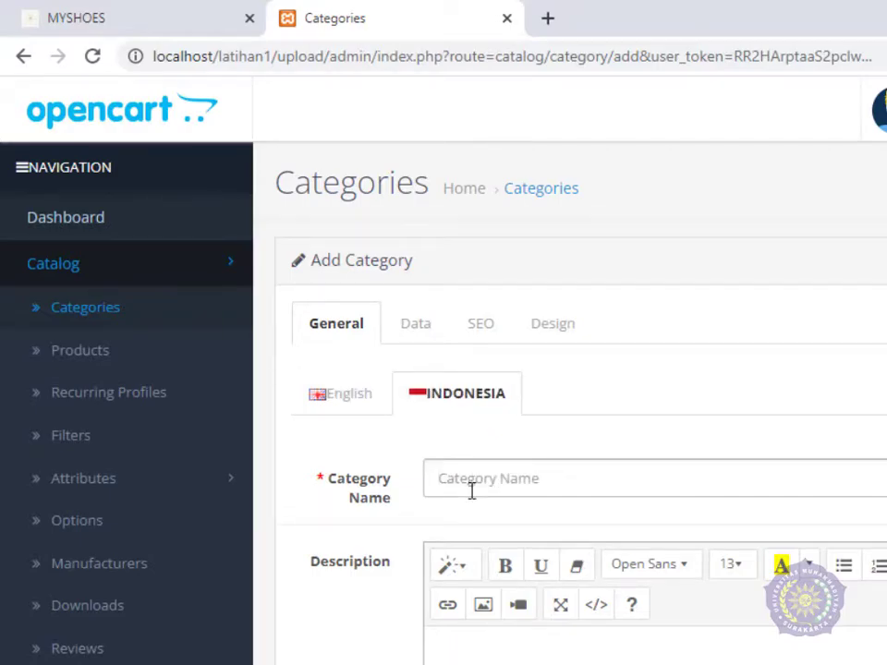
pyautogui.write('Se')
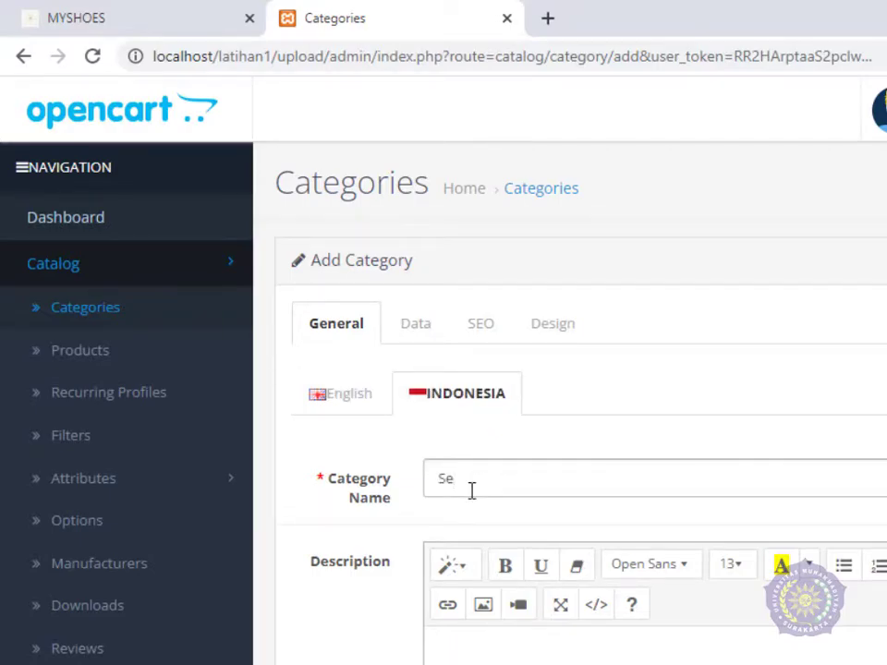
pyautogui.write('patu Hak')
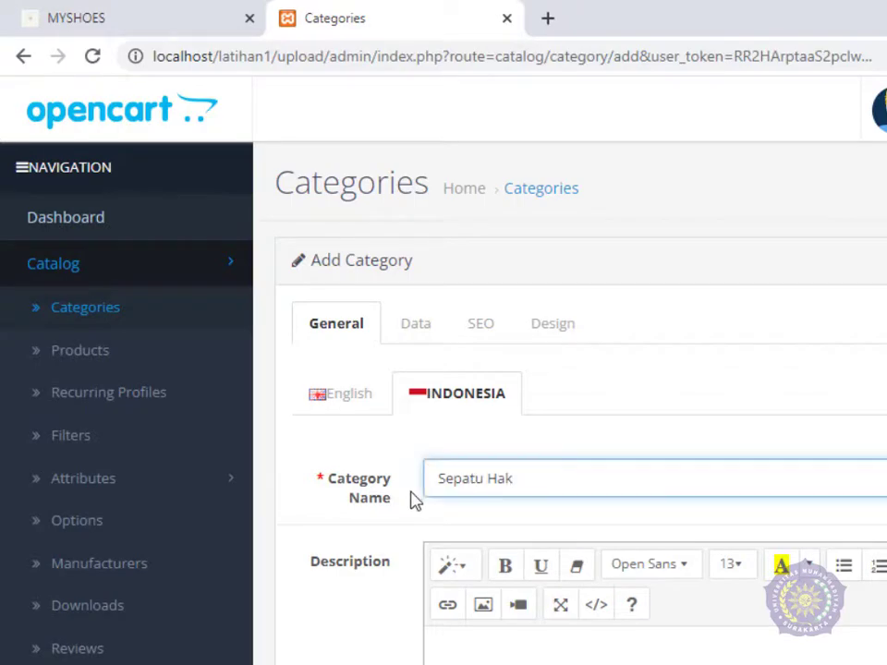
# Enter the Indonesian description "Menjual sepatu hak" and the Indonesian meta tag title "Sepatu Hak".
pyautogui.scroll(-3, 453, 442)
pyautogui.click(466, 445)
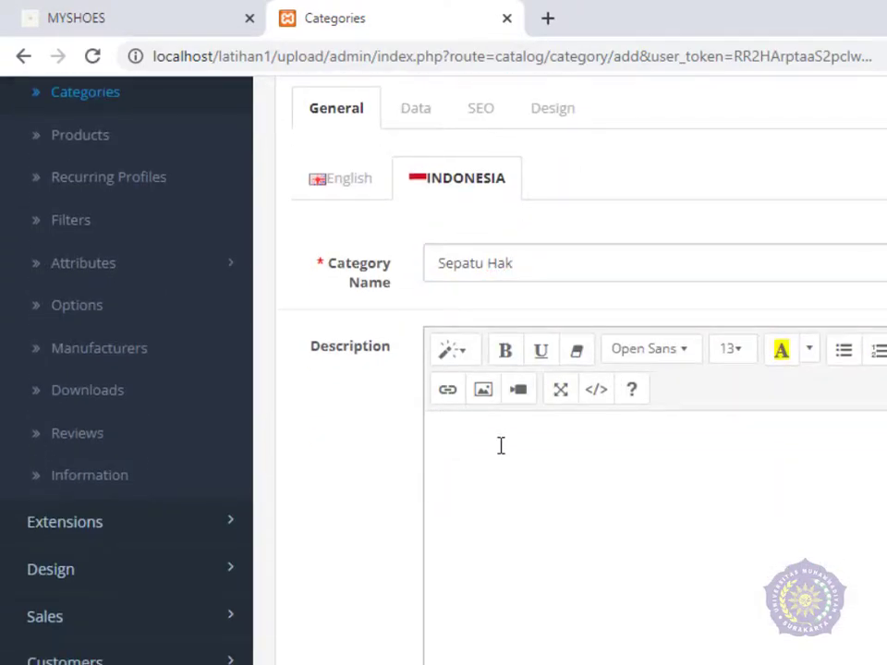
pyautogui.write('Menjuial ')
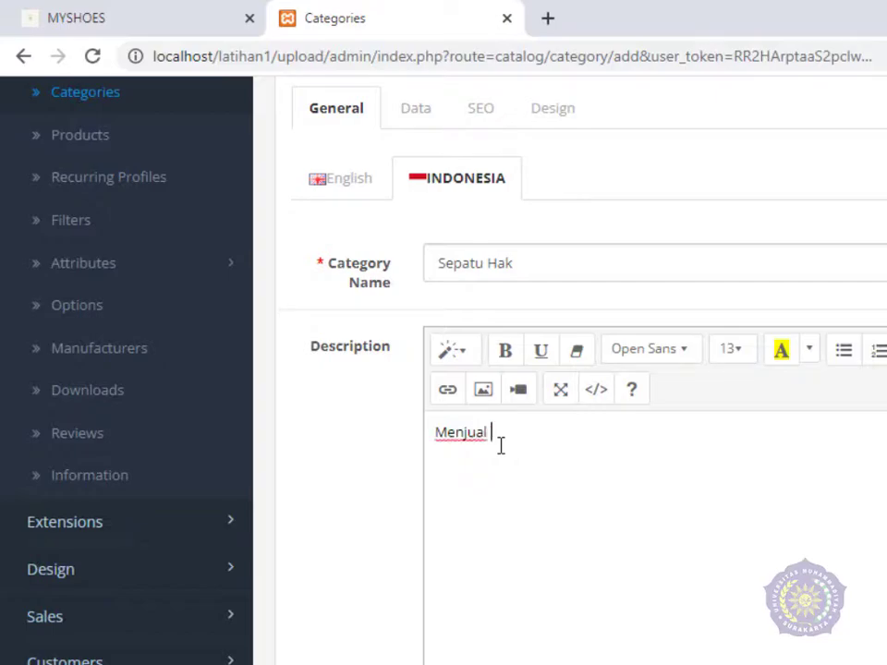
pyautogui.write('sepatu hak')
pyautogui.scroll(-4, 518, 448)
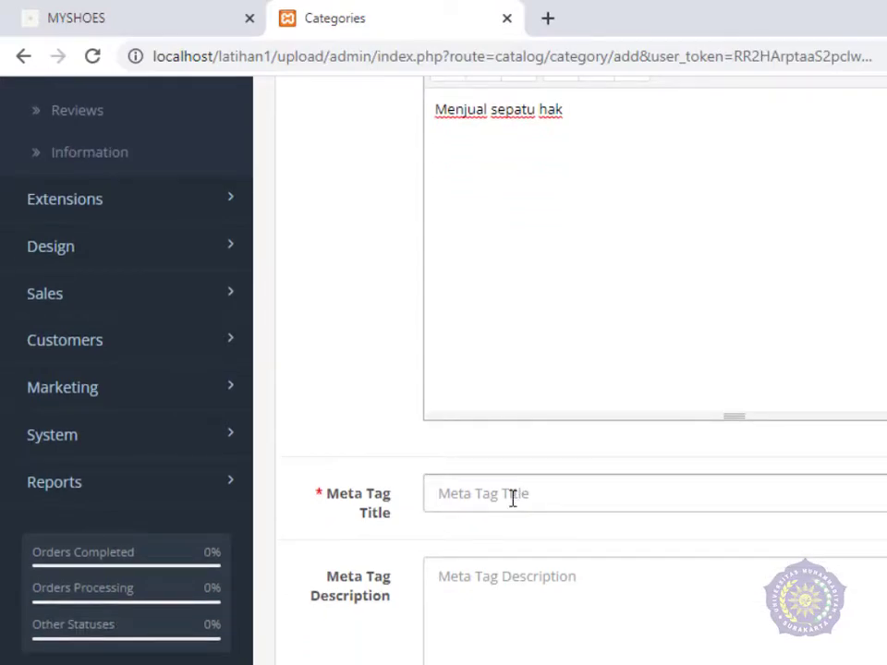
pyautogui.click(512, 497)
pyautogui.write('Sepatu Hak')
pyautogui.scroll(-3, 526, 462)
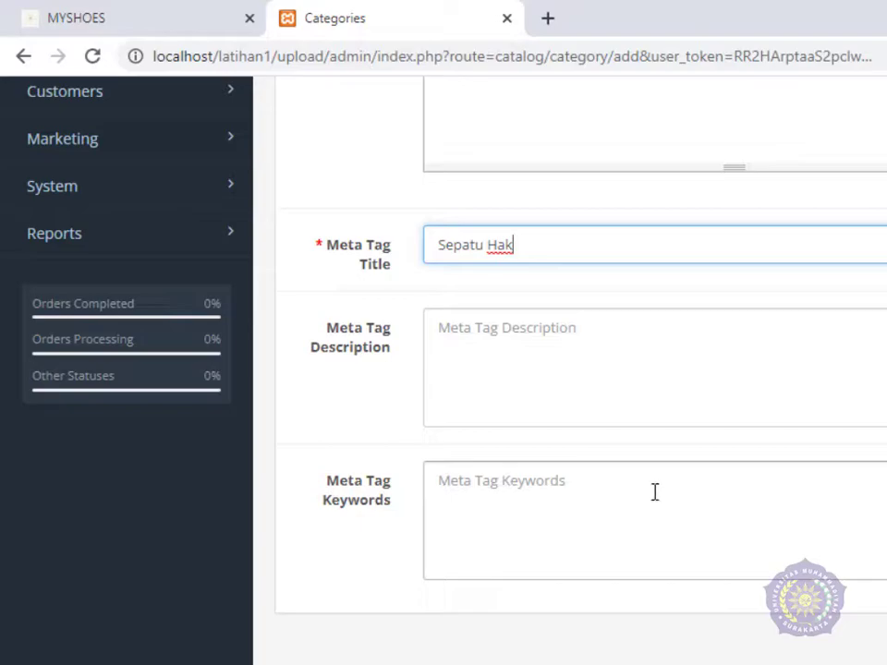
# Open the new category's Data settings and go to its image setting.
pyautogui.scroll(8, 653, 490)
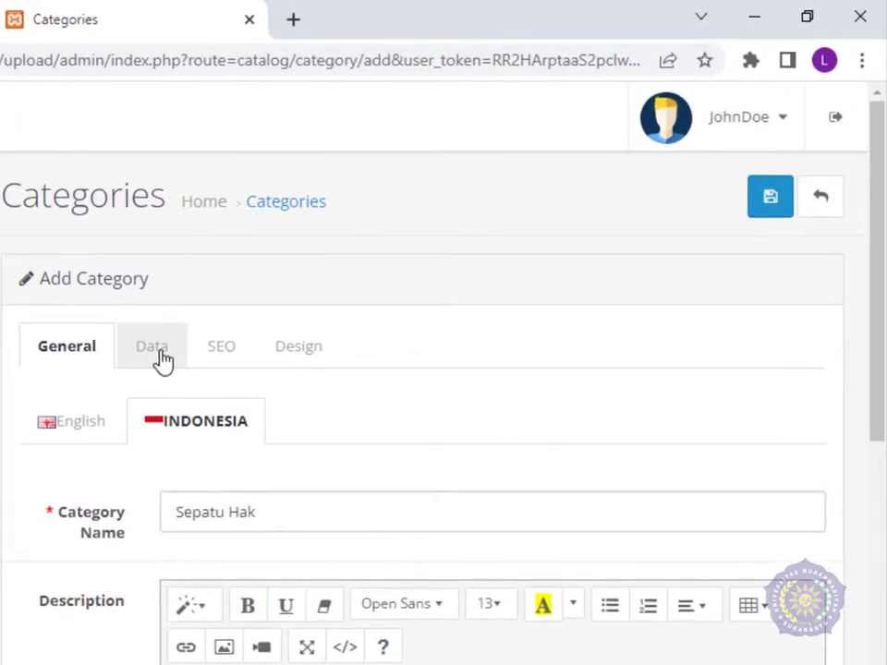
pyautogui.click(339, 265)
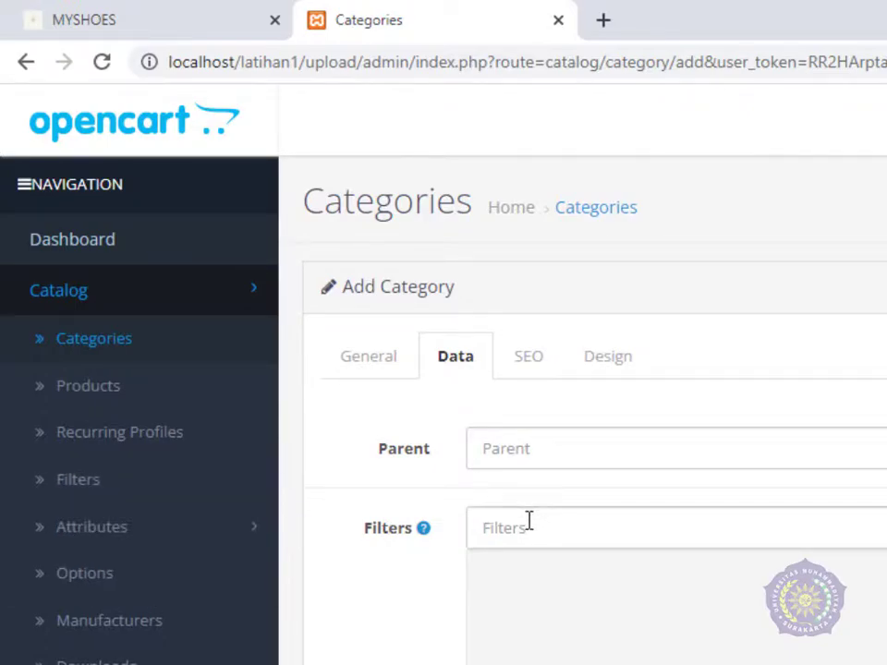
pyautogui.scroll(-3, 528, 518)
pyautogui.scroll(-3, 507, 625)
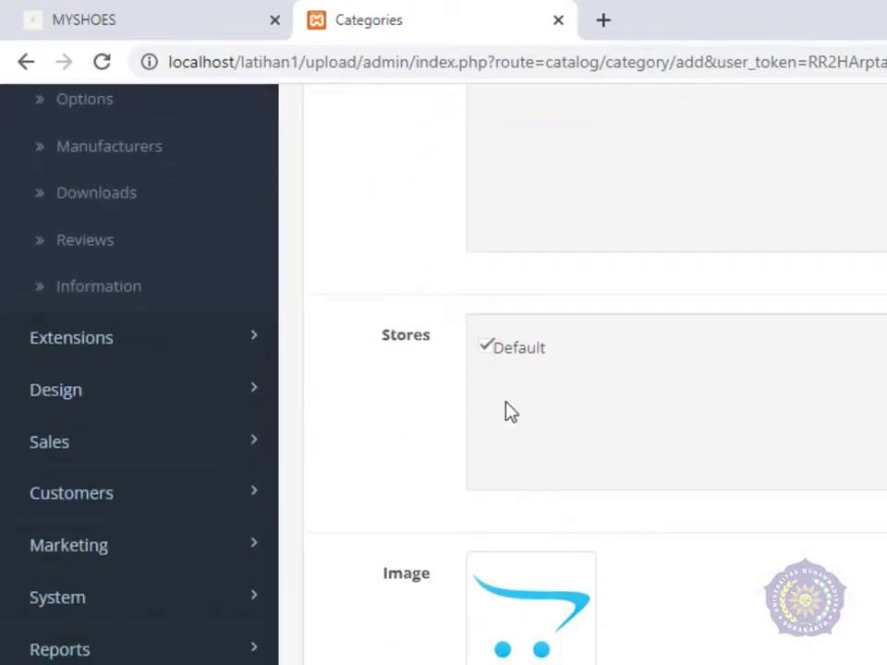
pyautogui.scroll(-3, 537, 599)
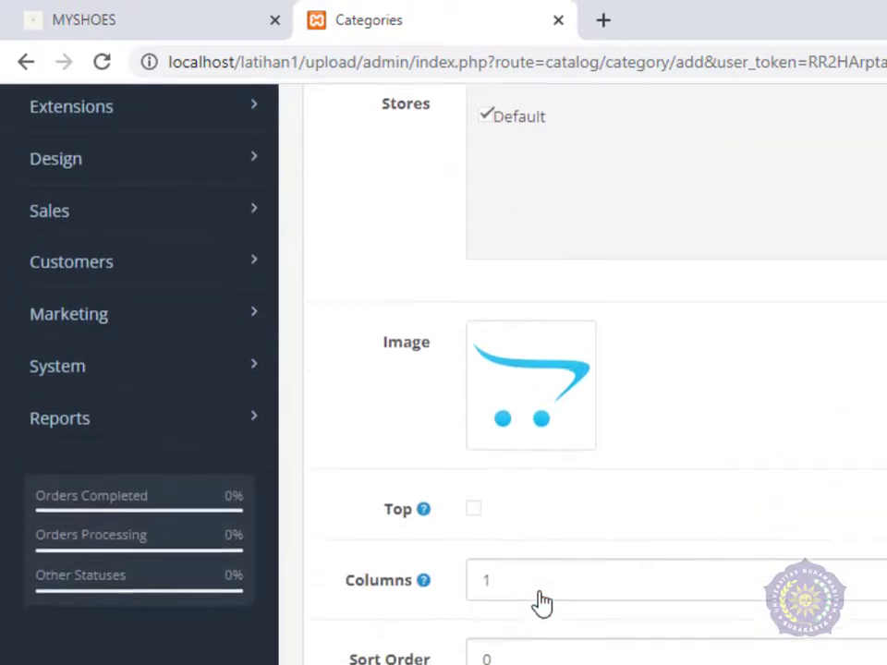
pyautogui.click(532, 389)
pyautogui.click(650, 376)
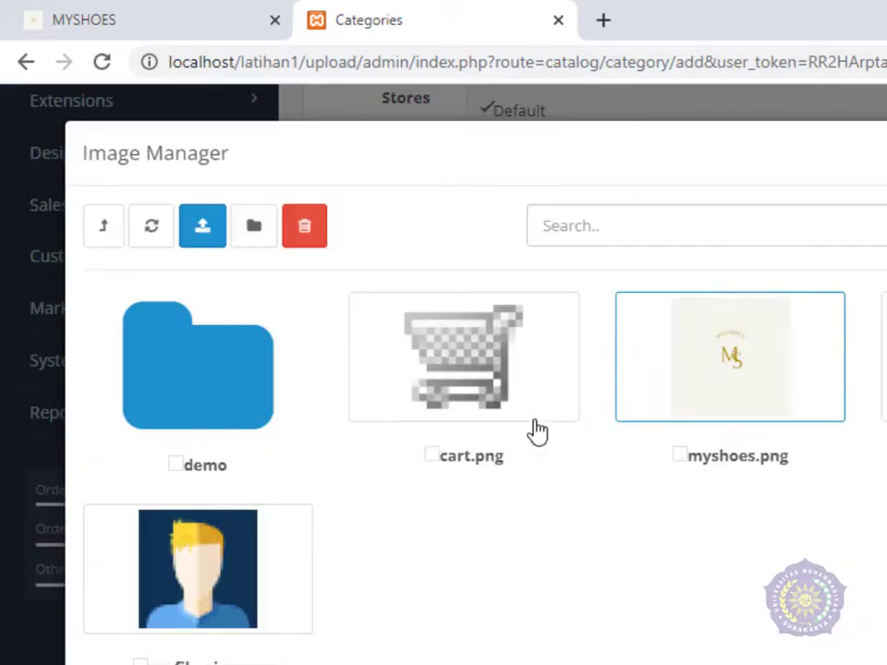
pyautogui.click(201, 229)
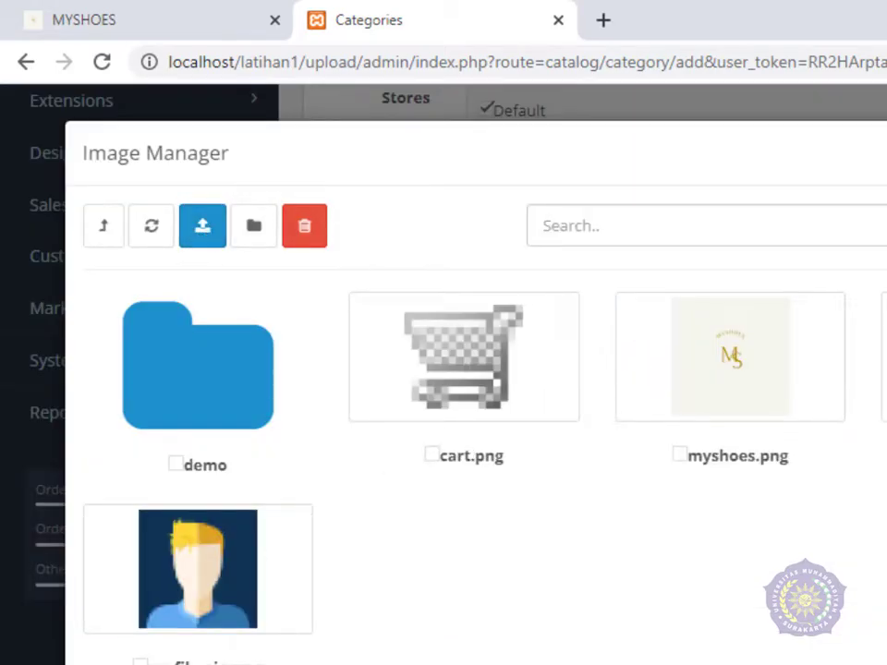
pyautogui.press('Escape')
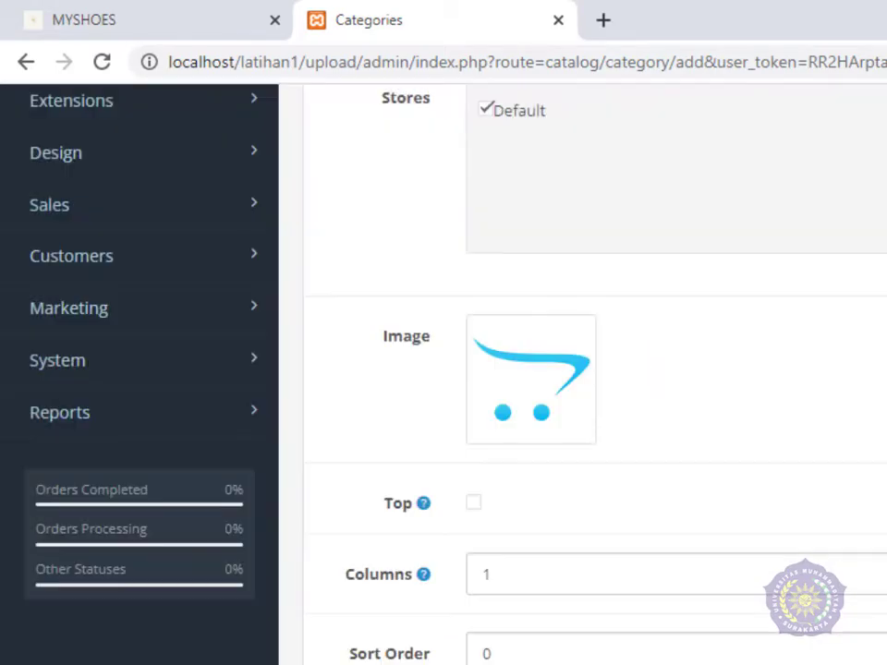
# Upload the highheels picture from the DM FIX folder and use highheels.jpg as the category's image.
pyautogui.click(543, 367)
pyautogui.click(648, 378)
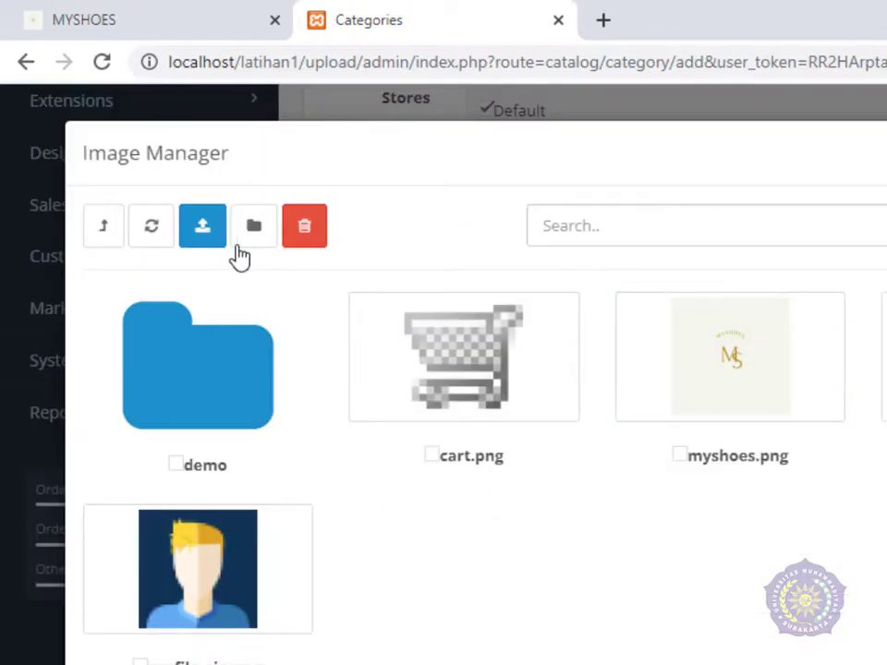
pyautogui.click(196, 233)
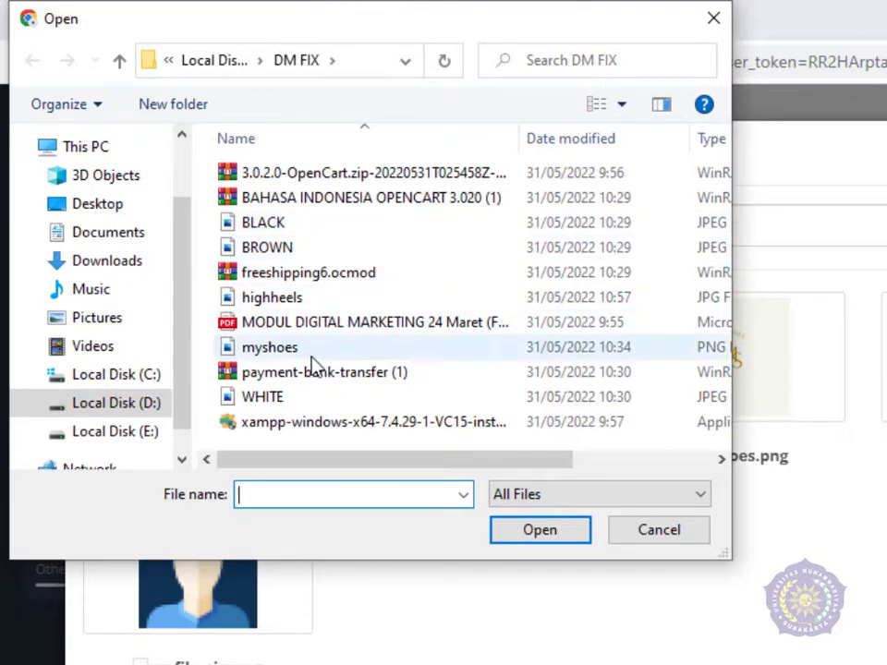
pyautogui.click(311, 297)
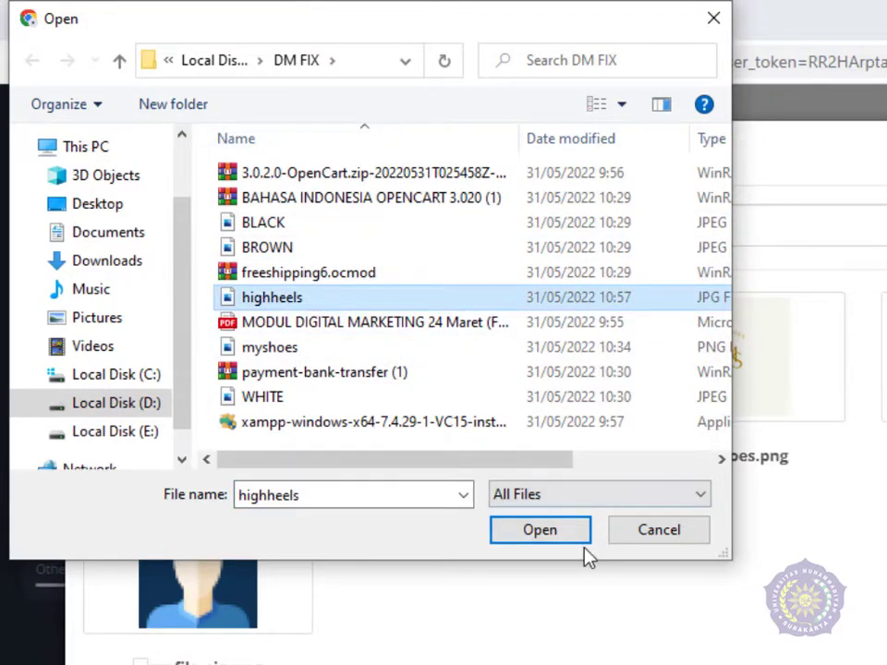
pyautogui.click(530, 533)
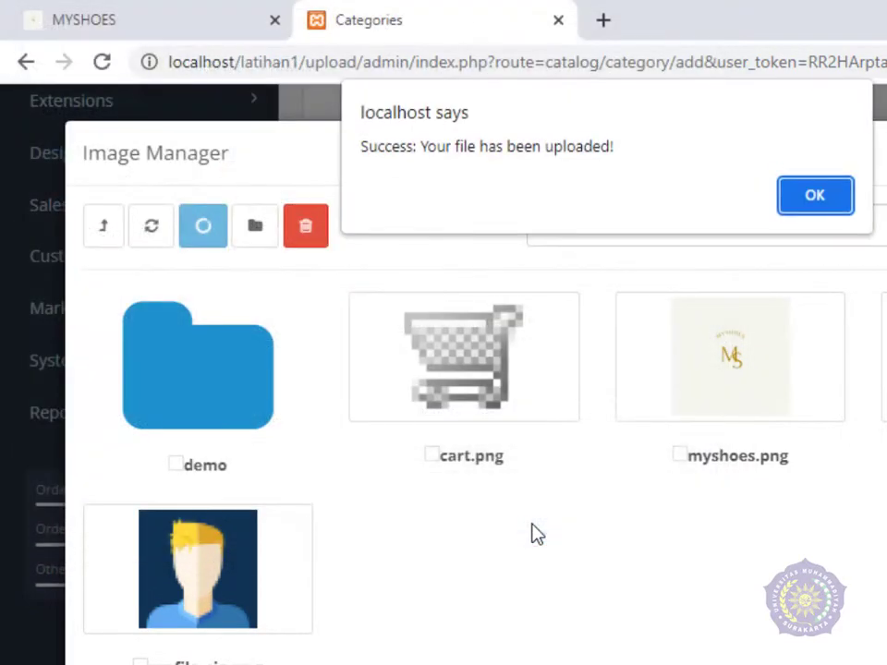
pyautogui.click(835, 204)
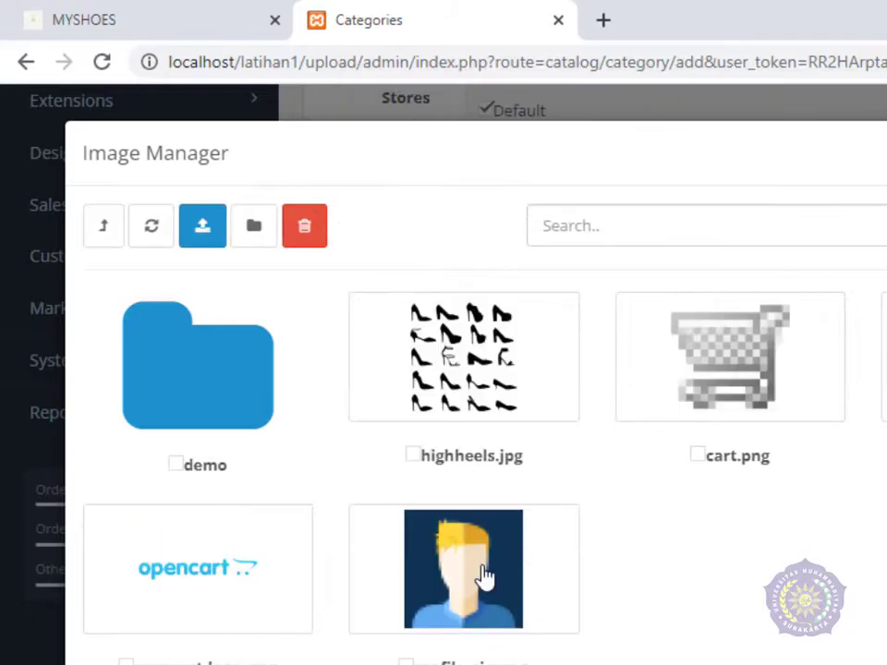
pyautogui.click(473, 390)
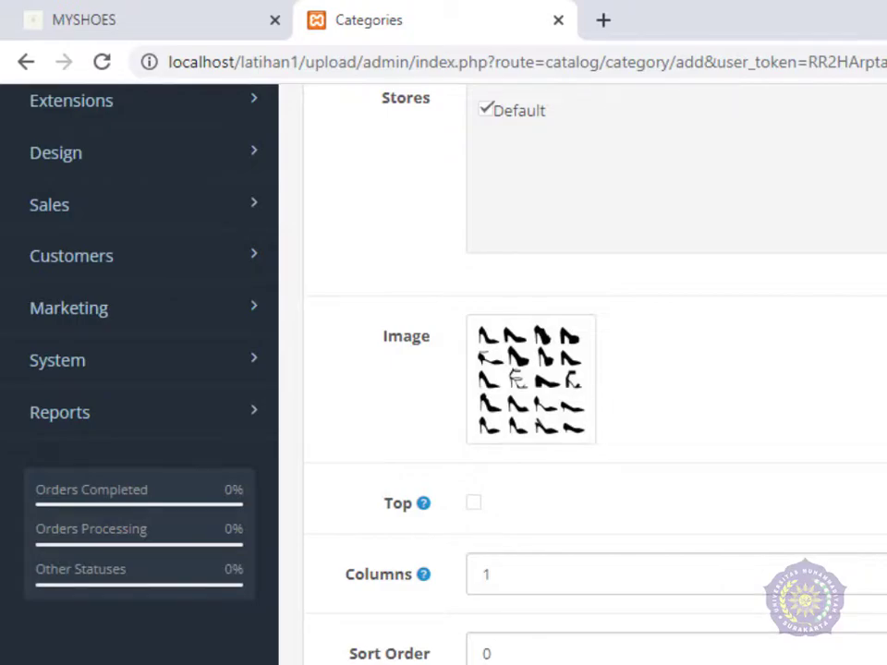
# Set the category's status to Enabled.
pyautogui.scroll(-1, 468, 476)
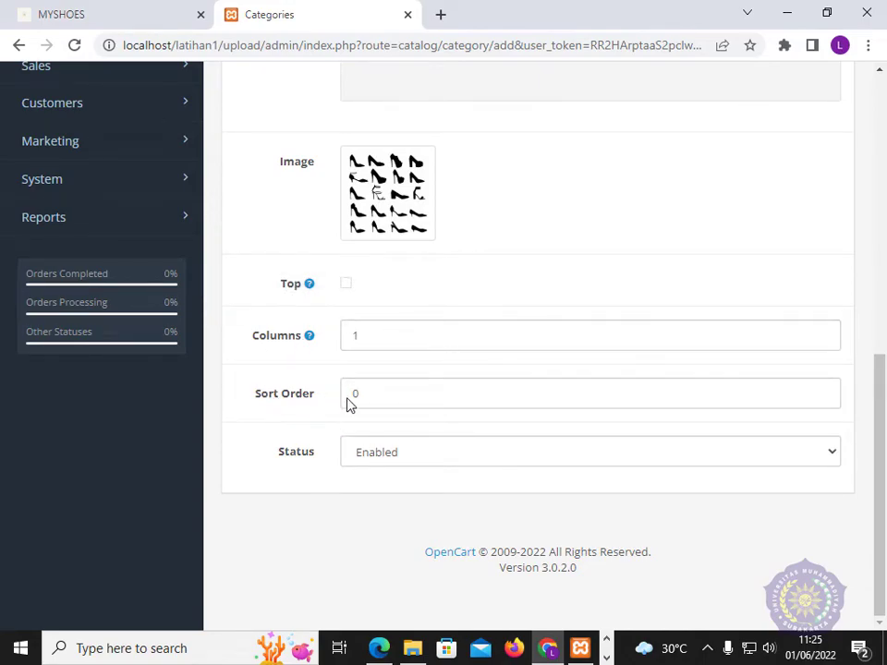
pyautogui.click(423, 453)
pyautogui.click(446, 477)
# Look through the category's SEO and Design settings and save the new category.
pyautogui.scroll(5, 457, 494)
pyautogui.scroll(2, 470, 507)
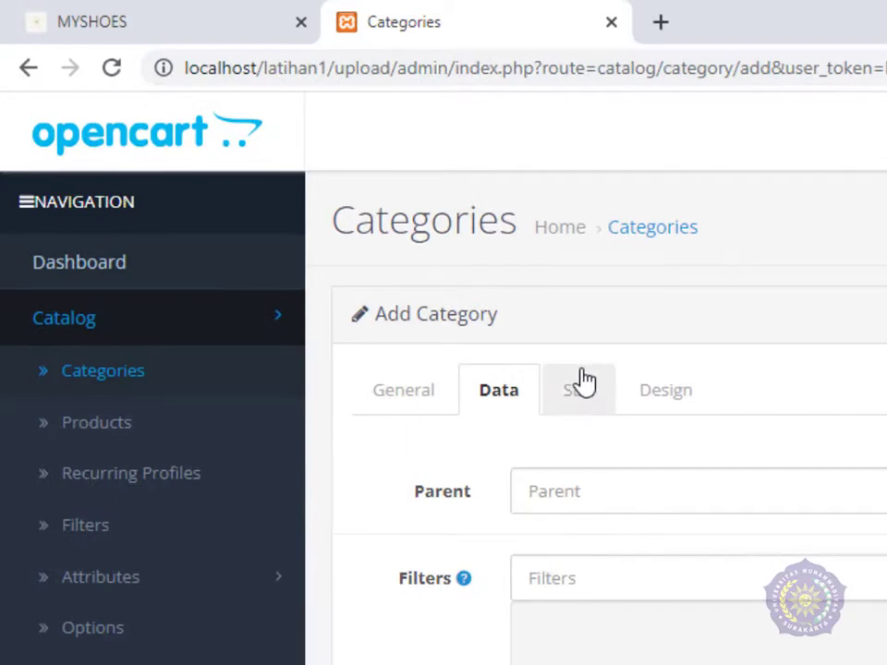
pyautogui.click(391, 268)
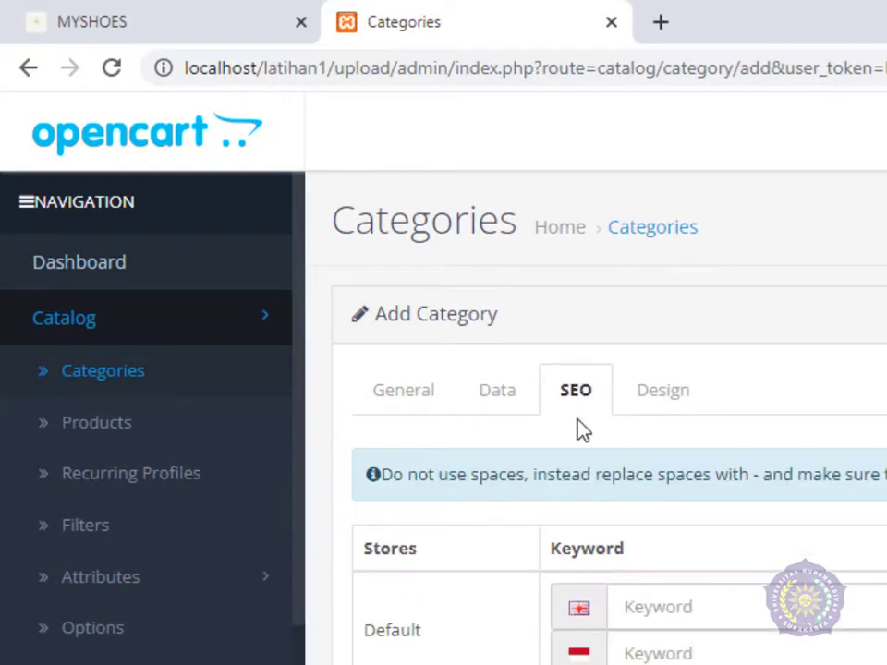
pyautogui.click(647, 391)
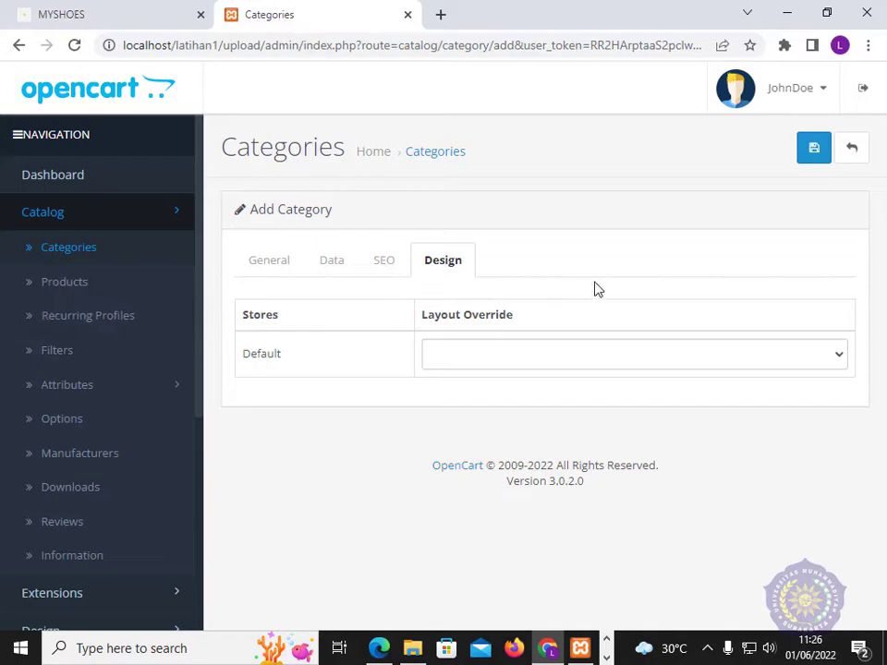
pyautogui.click(815, 149)
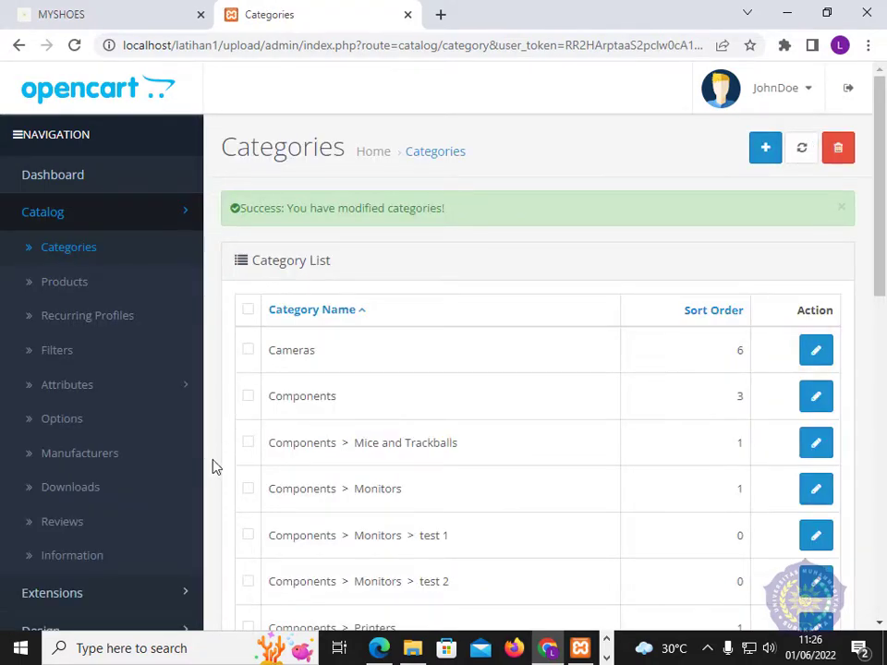
# Check the category list for the newly added High heels category.
pyautogui.scroll(-5, 362, 449)
pyautogui.scroll(-1, 362, 451)
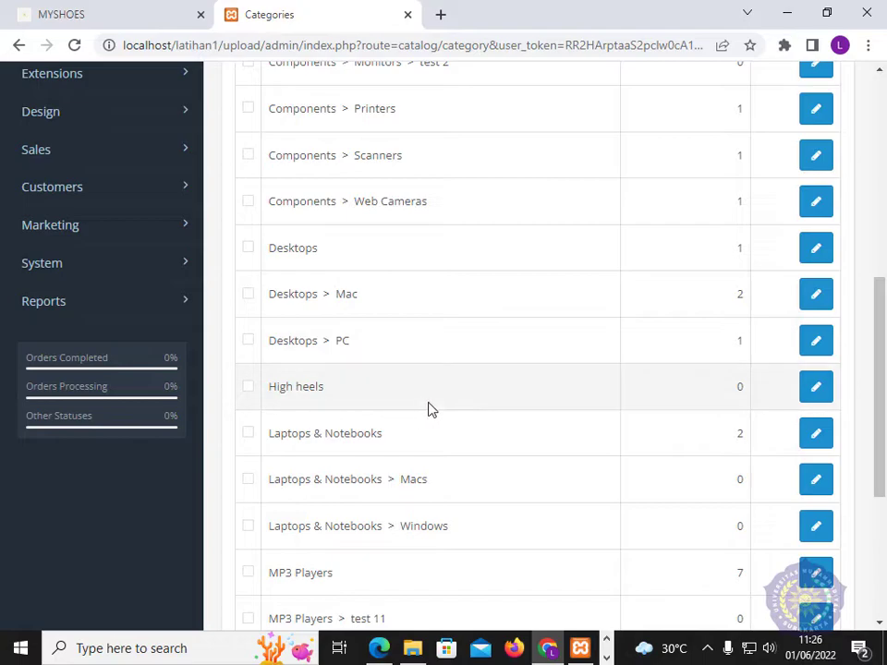
pyautogui.scroll(2, 407, 404)
pyautogui.scroll(-2, 369, 408)
pyautogui.scroll(5, 494, 405)
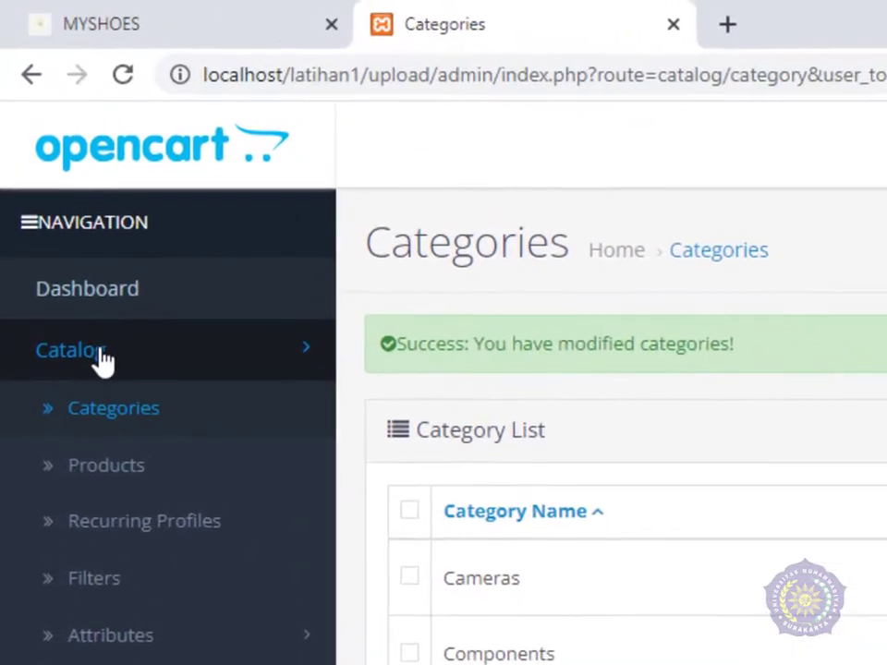
# Reopen the catalog's category list and start adding another category.
pyautogui.click(100, 361)
pyautogui.click(100, 360)
pyautogui.click(113, 418)
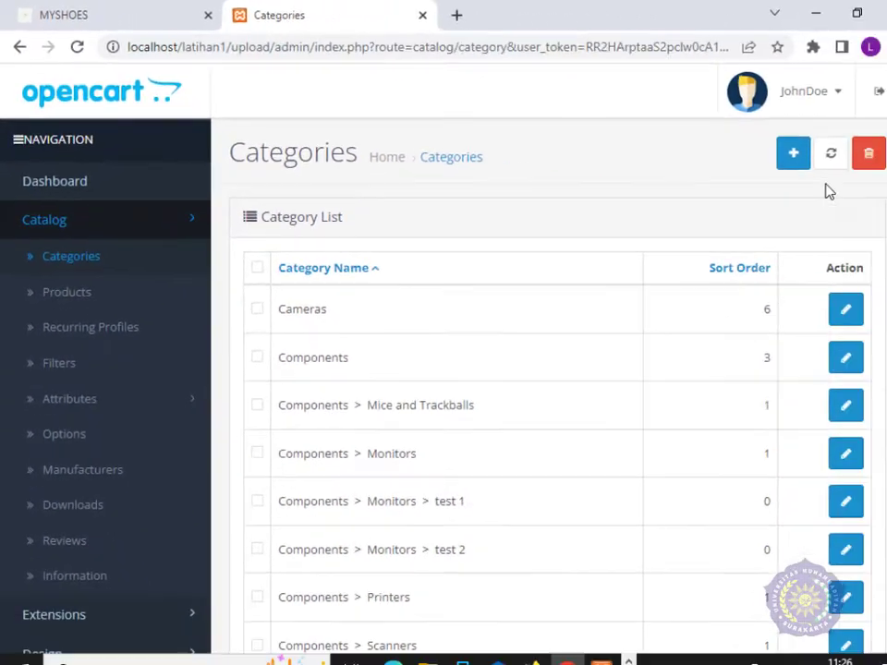
pyautogui.click(765, 150)
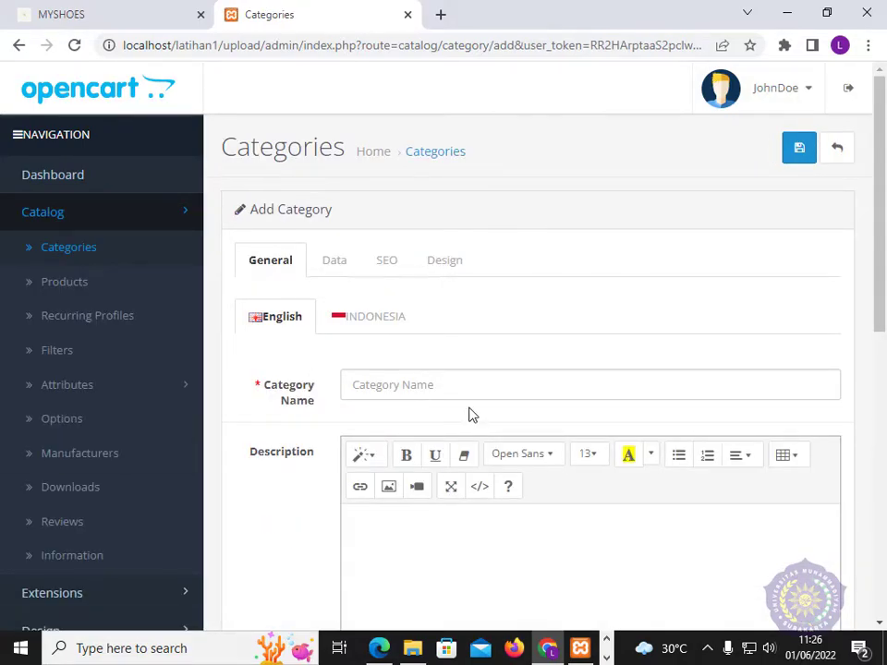
# Enter "High heels 5cm" as the English category name and "selling high heels 5cm" as its description.
pyautogui.scroll(-1, 472, 415)
pyautogui.click(411, 298)
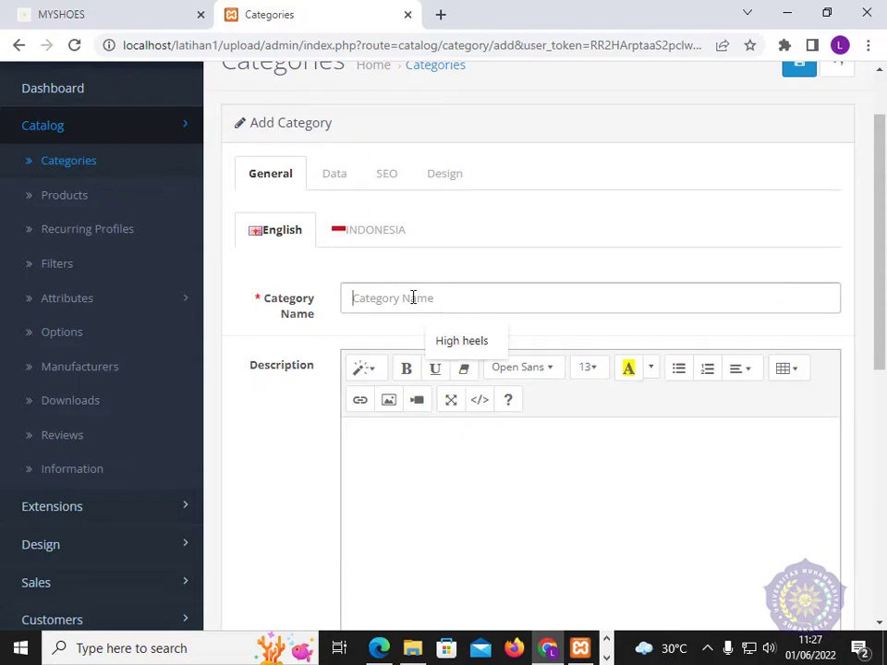
pyautogui.click(335, 177)
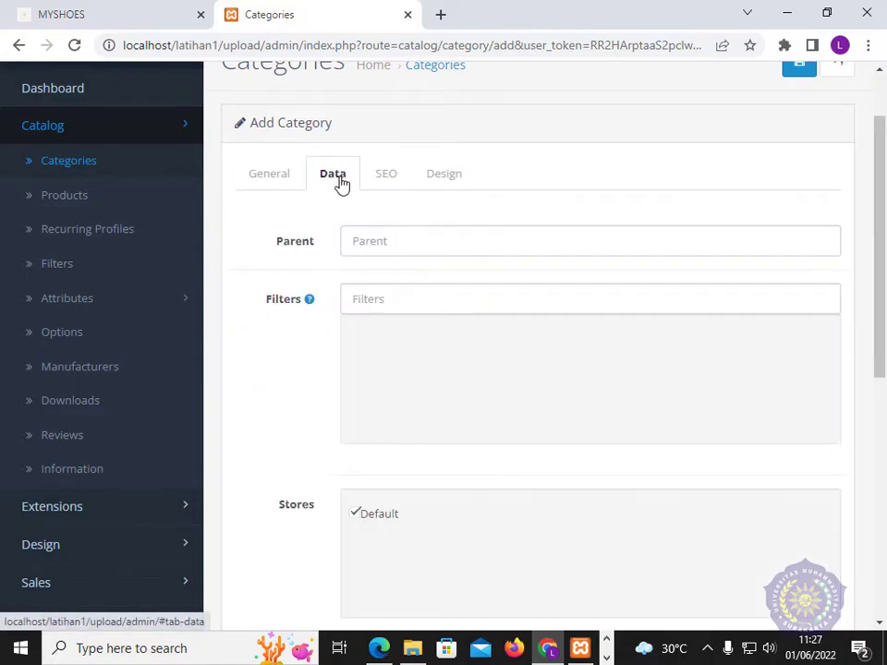
pyautogui.click(275, 181)
pyautogui.click(404, 305)
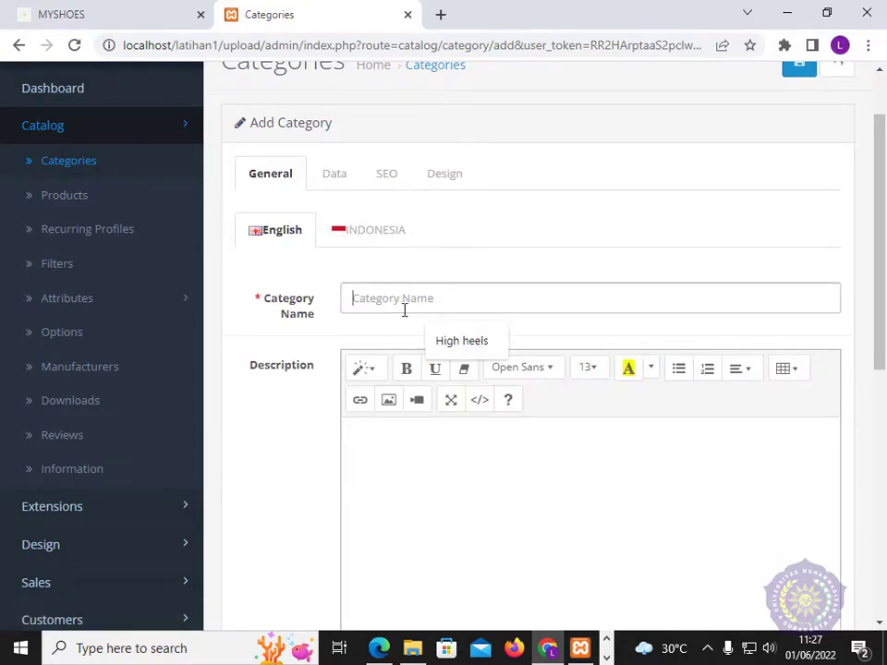
pyautogui.write('High heels 5cm')
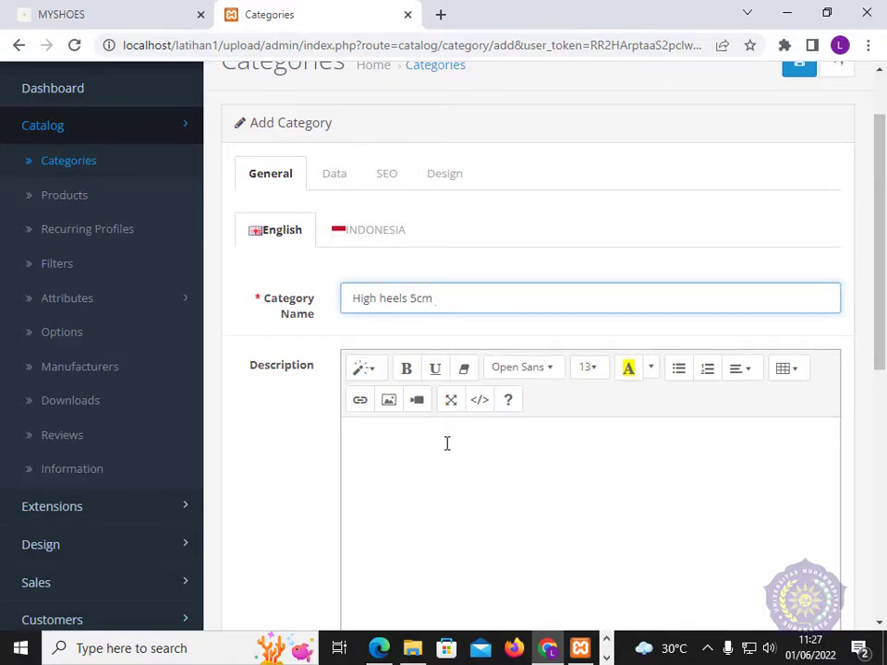
pyautogui.click(446, 443)
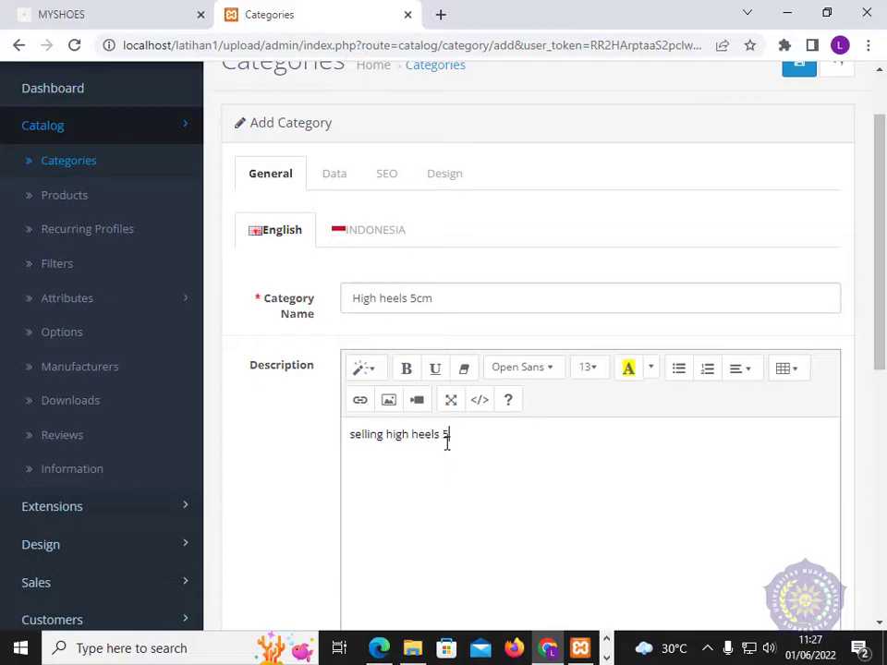
# Set the English meta tag title to "High heels 5cm".
pyautogui.scroll(-5, 446, 443)
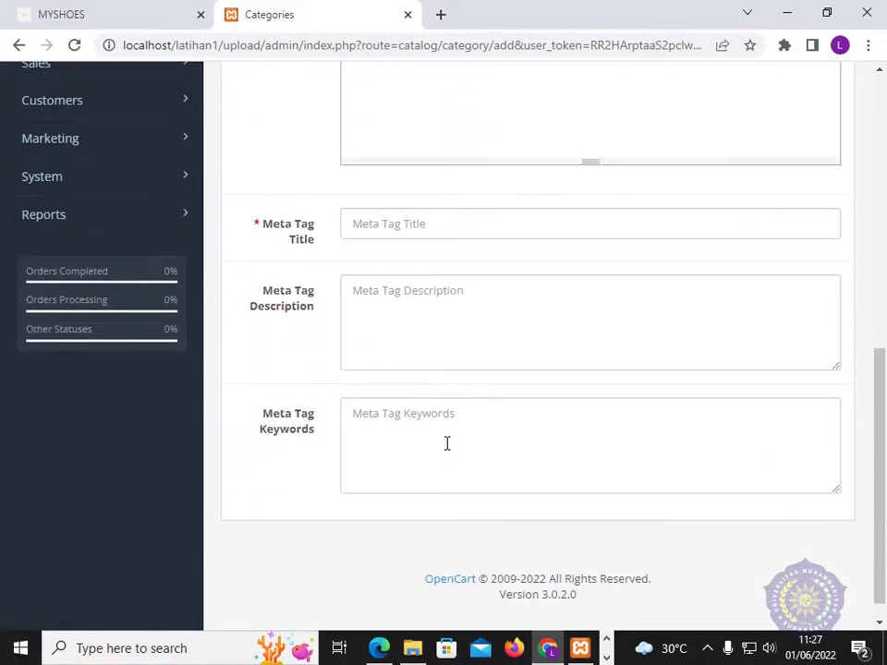
pyautogui.click(388, 227)
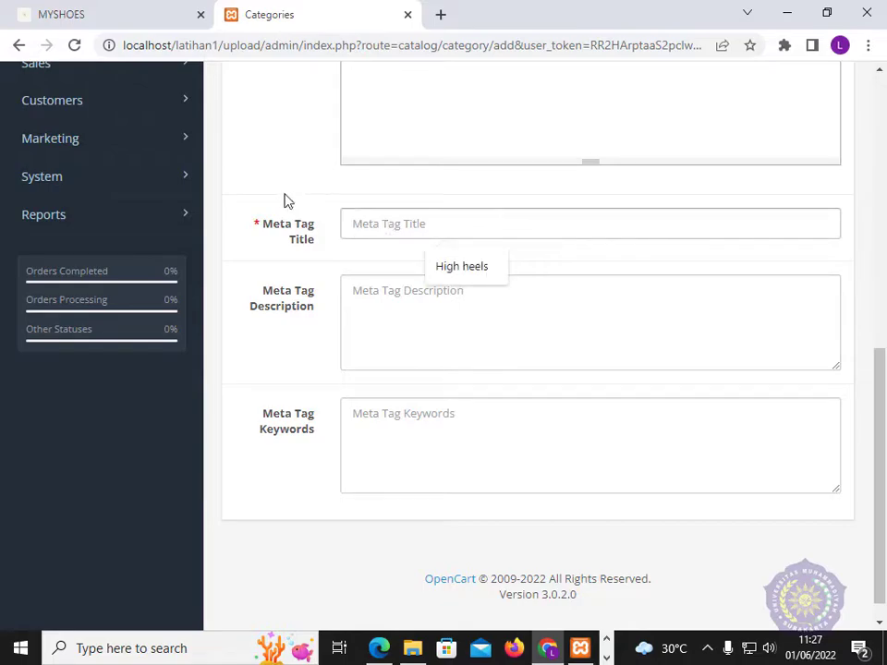
pyautogui.click(438, 229)
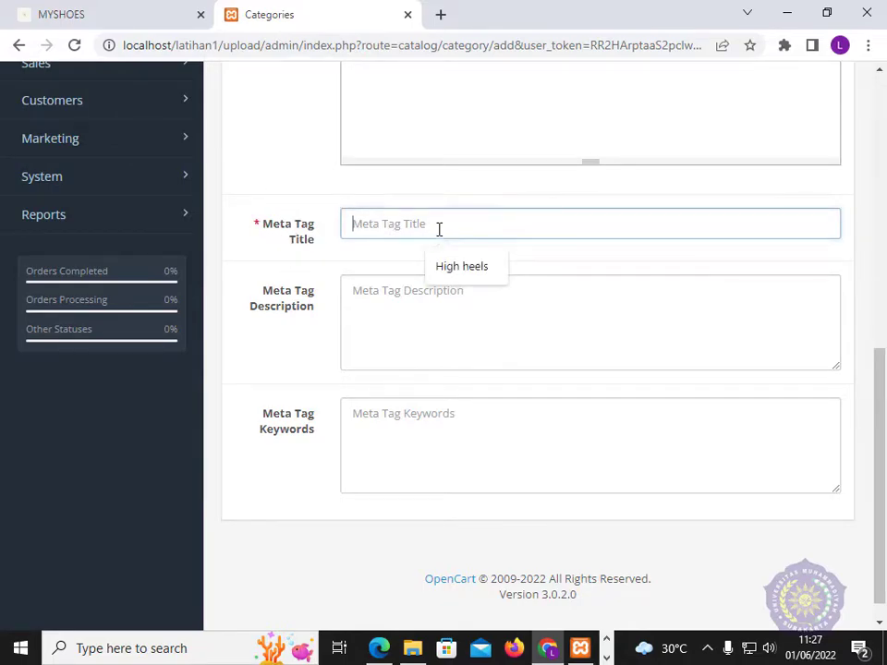
pyautogui.write('High heels ')
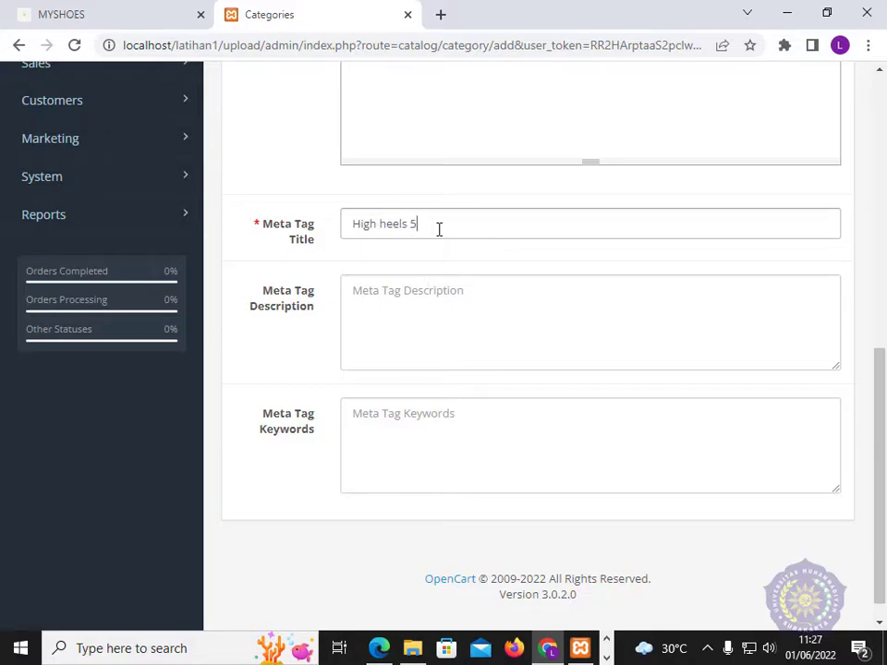
pyautogui.write('5cm')
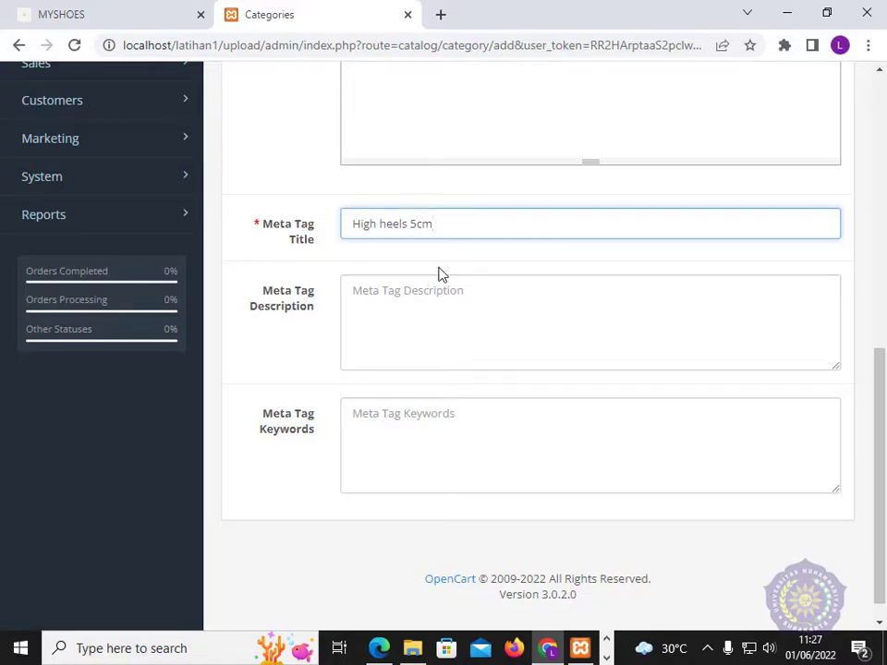
pyautogui.scroll(-1, 416, 274)
# In the category's Data settings, look up "high" and choose High heels as the parent category.
pyautogui.scroll(10, 413, 274)
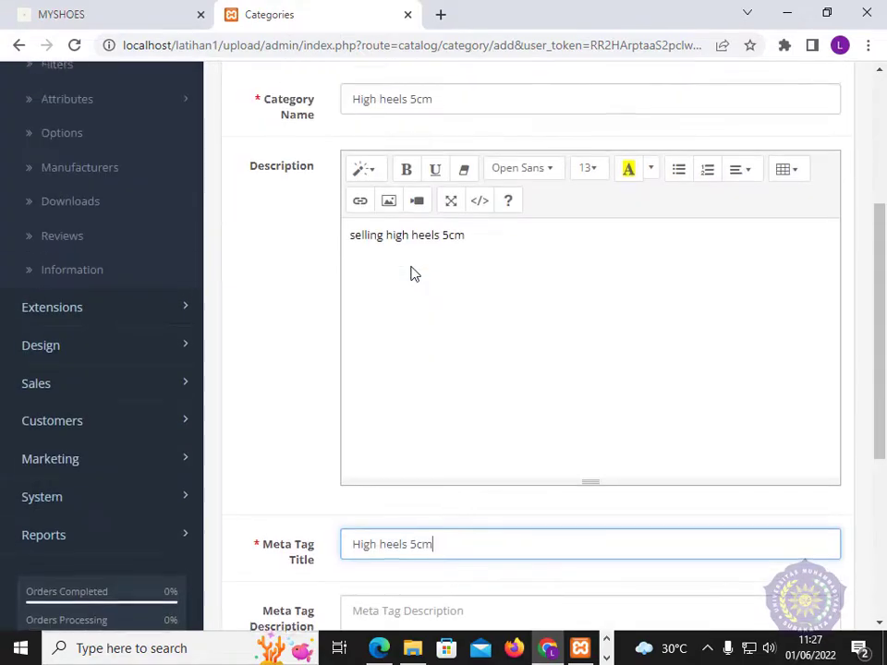
pyautogui.click(336, 262)
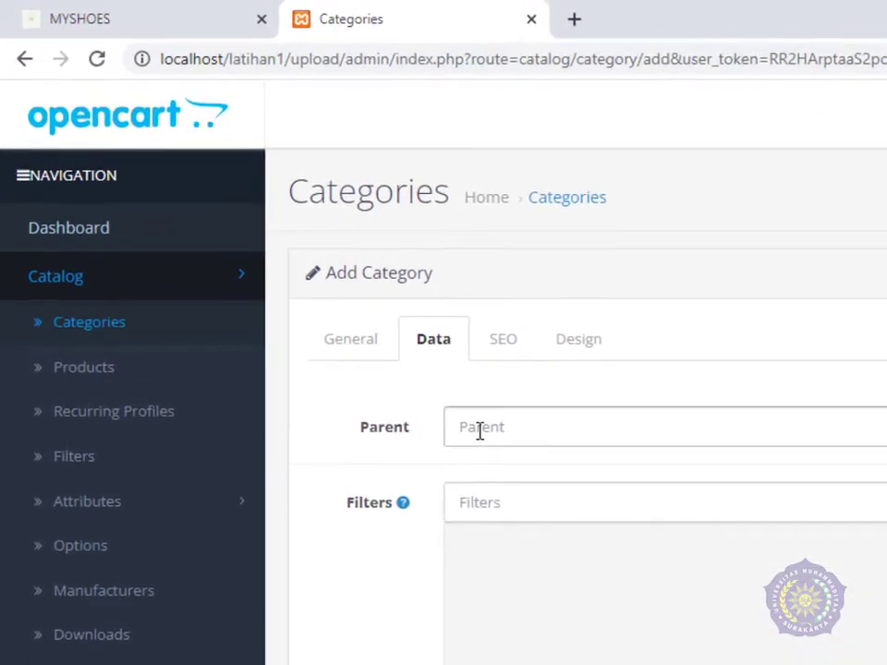
pyautogui.click(383, 343)
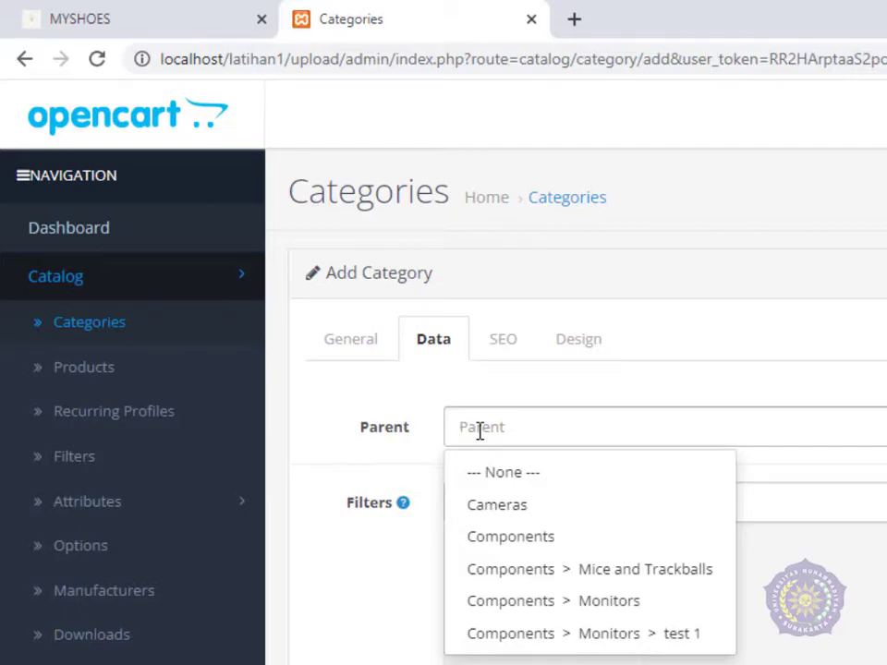
pyautogui.write('hi')
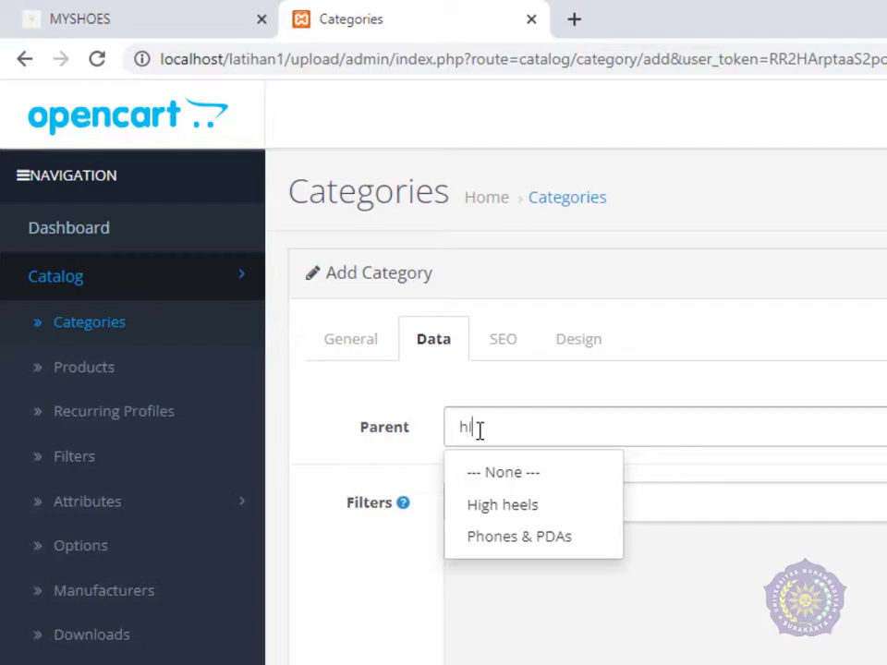
pyautogui.write('gh')
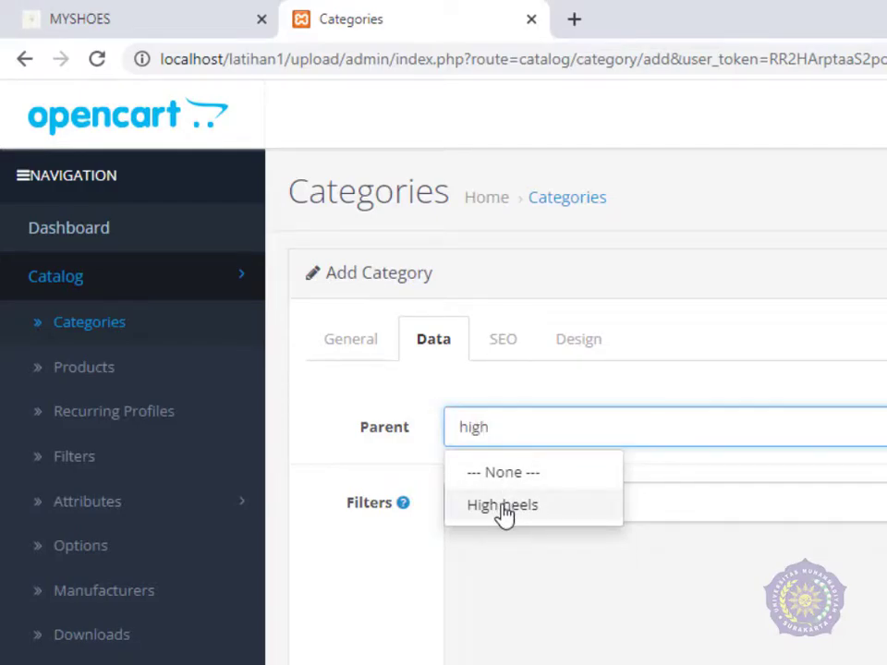
pyautogui.click(507, 435)
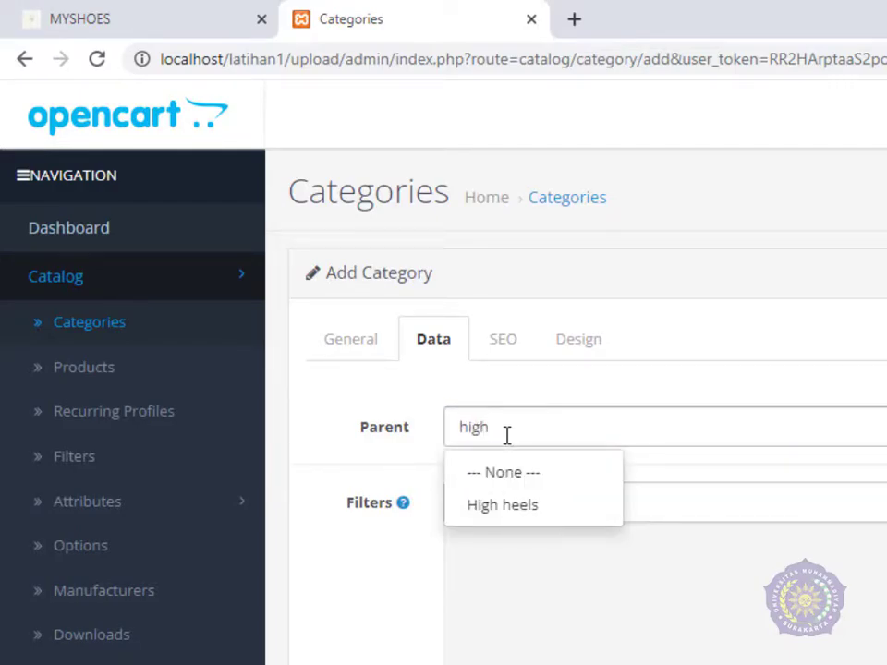
pyautogui.click(503, 514)
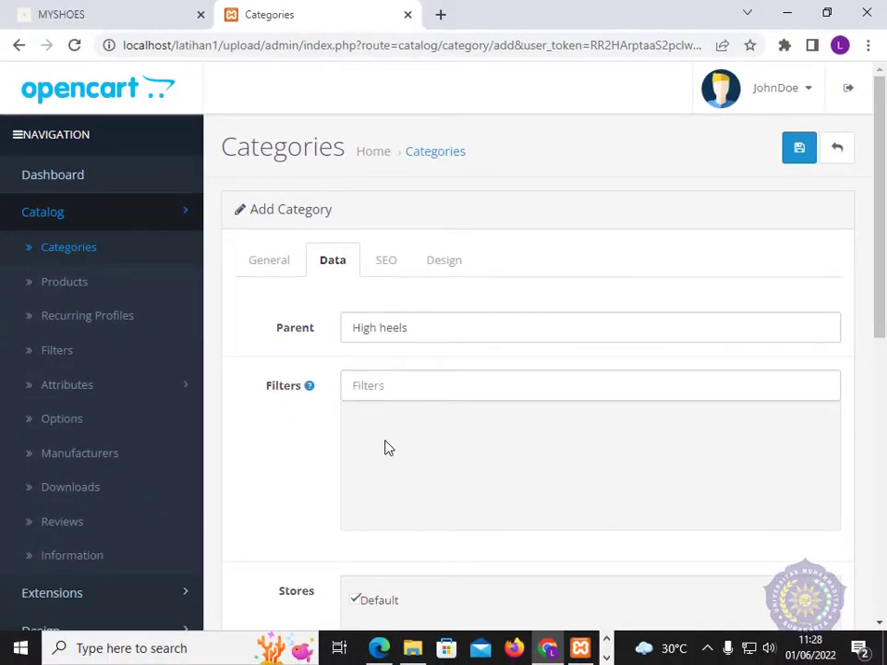
# Look through the new category's remaining Data settings below the parent.
pyautogui.scroll(-2, 388, 448)
pyautogui.scroll(2, 388, 448)
pyautogui.scroll(-5, 387, 448)
pyautogui.scroll(1, 388, 448)
pyautogui.scroll(-2, 388, 448)
pyautogui.scroll(5, 388, 448)
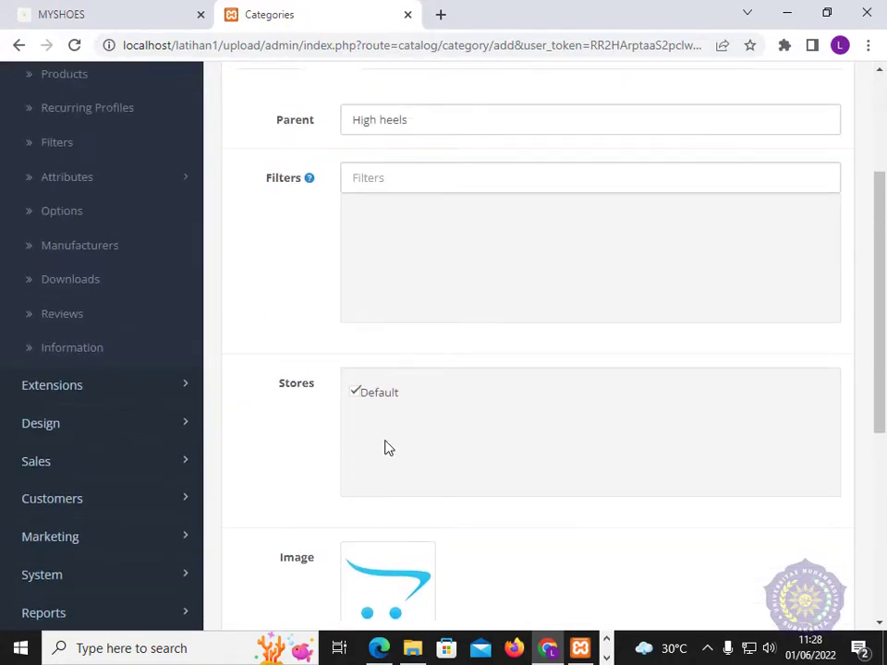
# Enter "Sepatu Hak 5cm" as the Indonesian category name in the General settings.
pyautogui.click(269, 269)
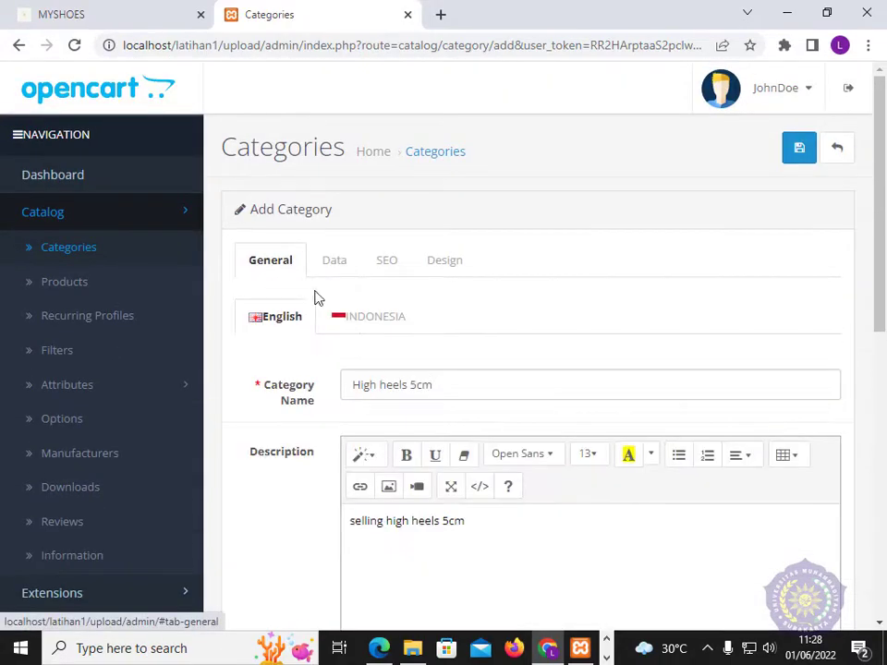
pyautogui.click(365, 321)
pyautogui.click(374, 384)
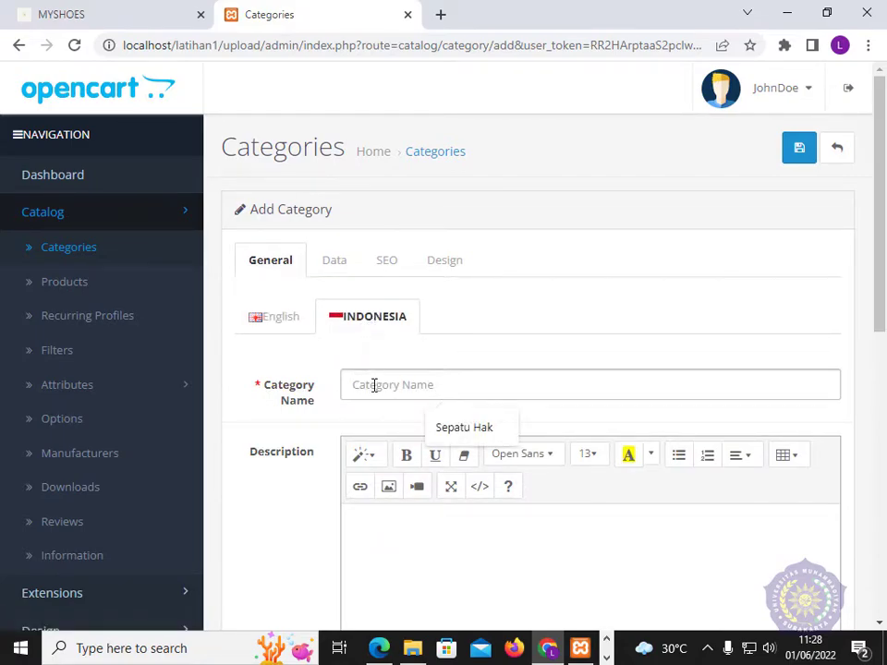
pyautogui.click(445, 421)
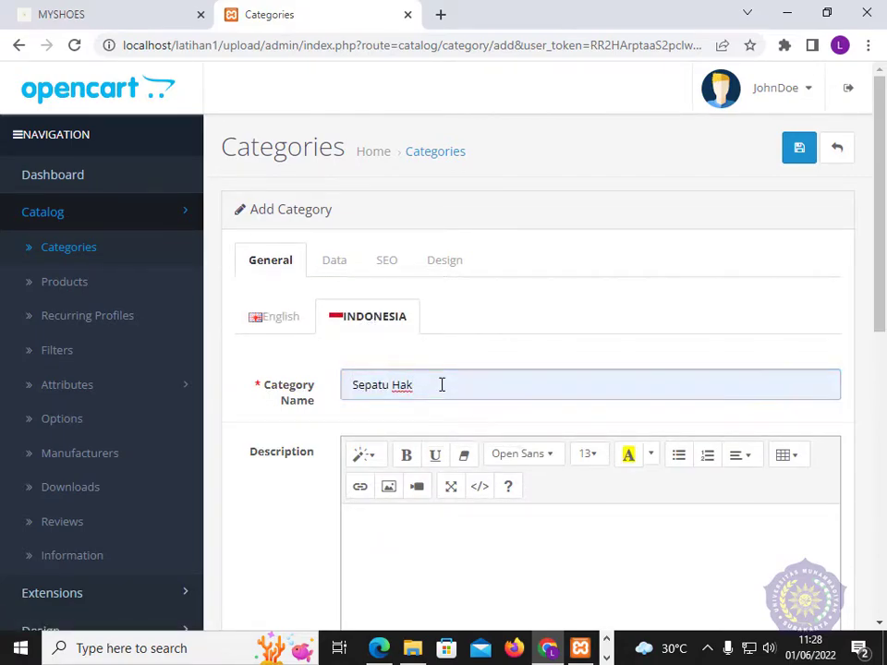
pyautogui.write('5cm')
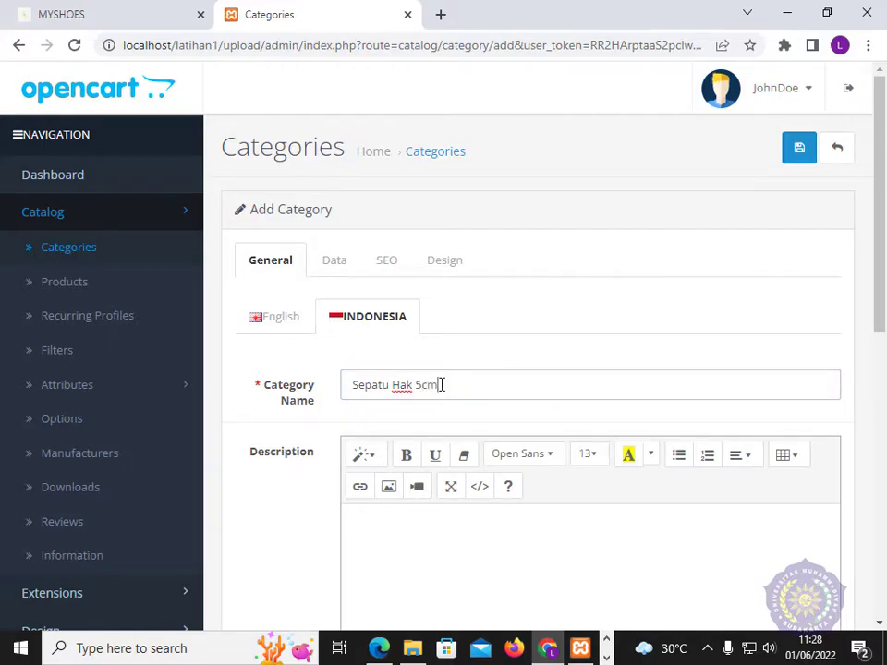
# Enter "menjual sepatu hak 5cm" as the Indonesian category description.
pyautogui.scroll(-1, 441, 379)
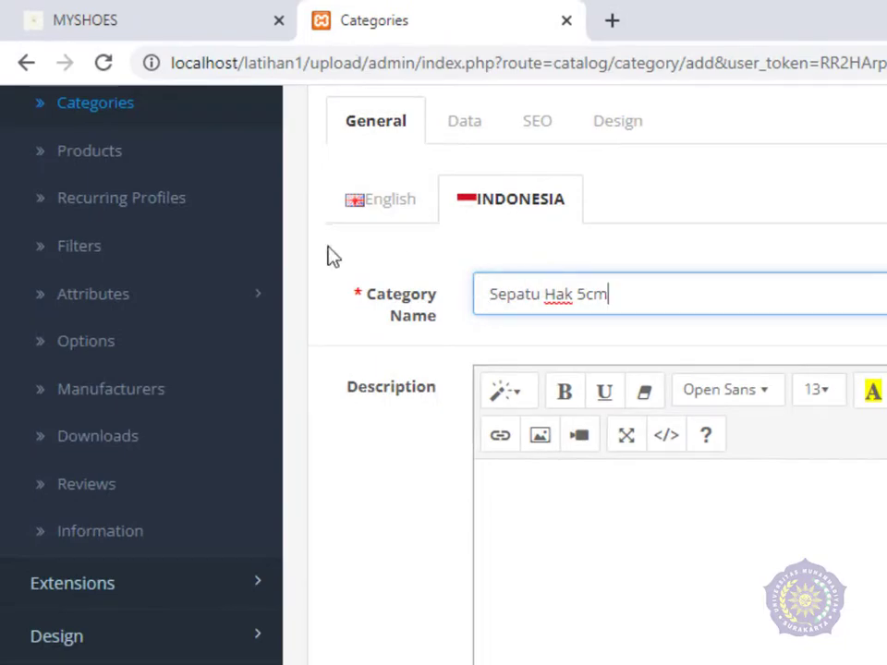
pyautogui.scroll(-1, 556, 390)
pyautogui.click(554, 373)
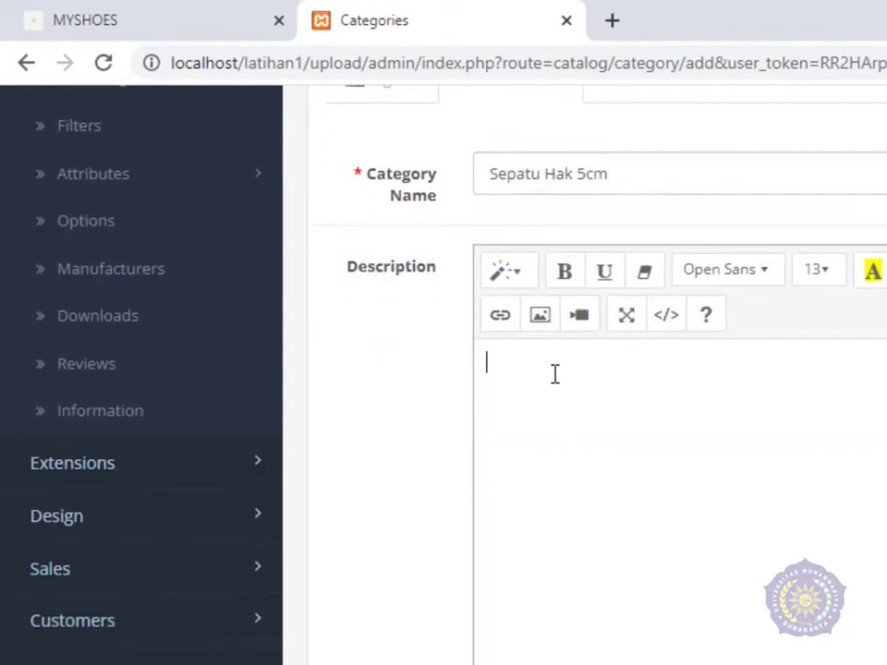
pyautogui.write('menjual se')
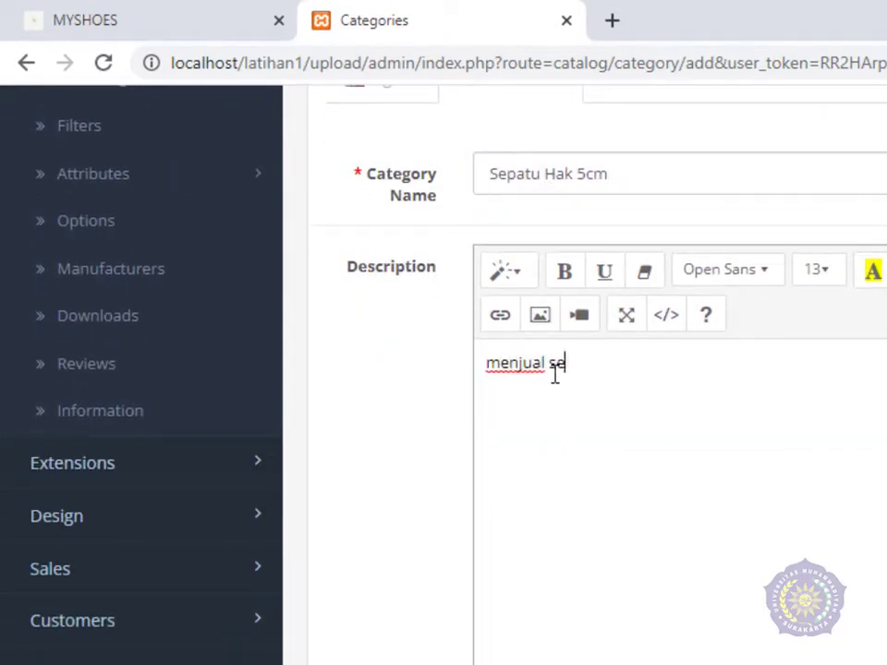
pyautogui.write('patu hak 5cm')
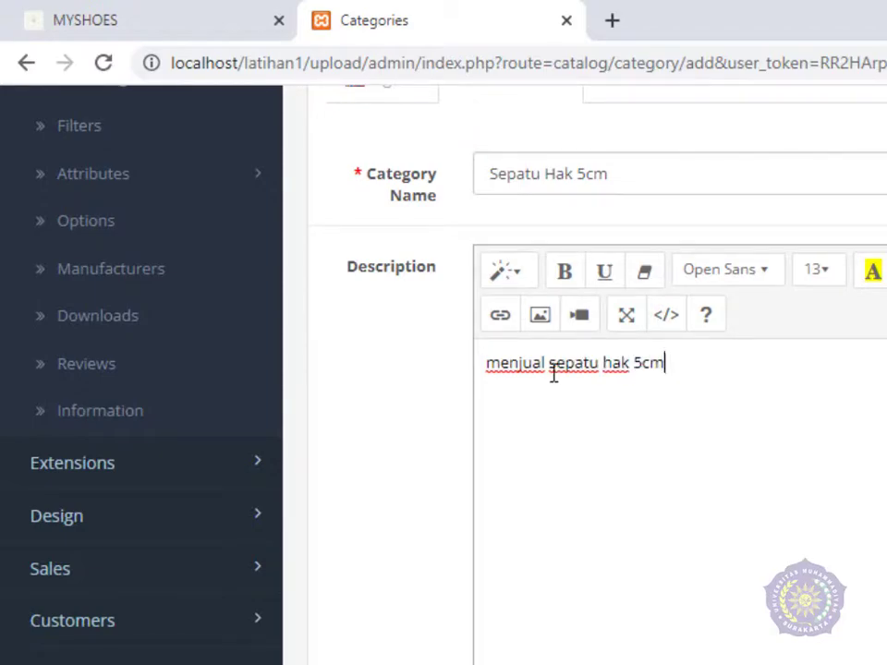
# Set the Indonesian meta tag title to "Sepatu Hak 5cm".
pyautogui.scroll(-4, 619, 420)
pyautogui.click(552, 441)
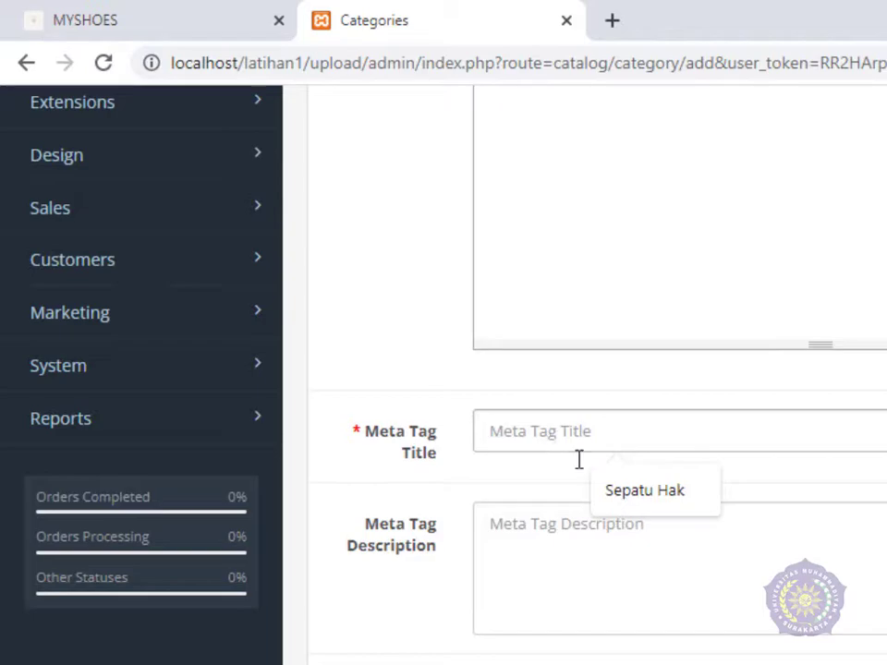
pyautogui.click(672, 494)
pyautogui.write('5cm')
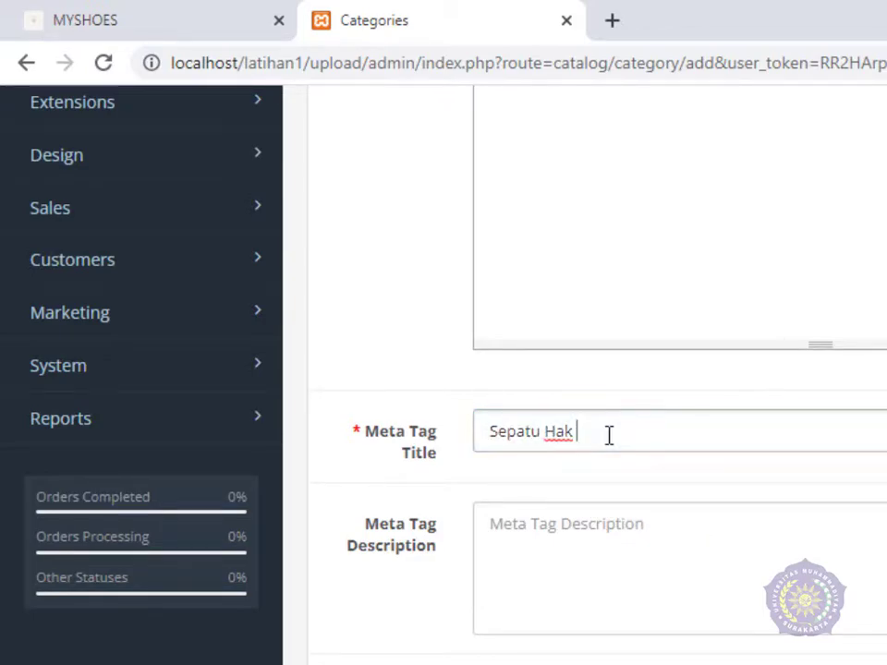
# Review the new subcategory's Data settings, from the parent and filters down to the image, and its Indonesian General texts.
pyautogui.scroll(10, 608, 434)
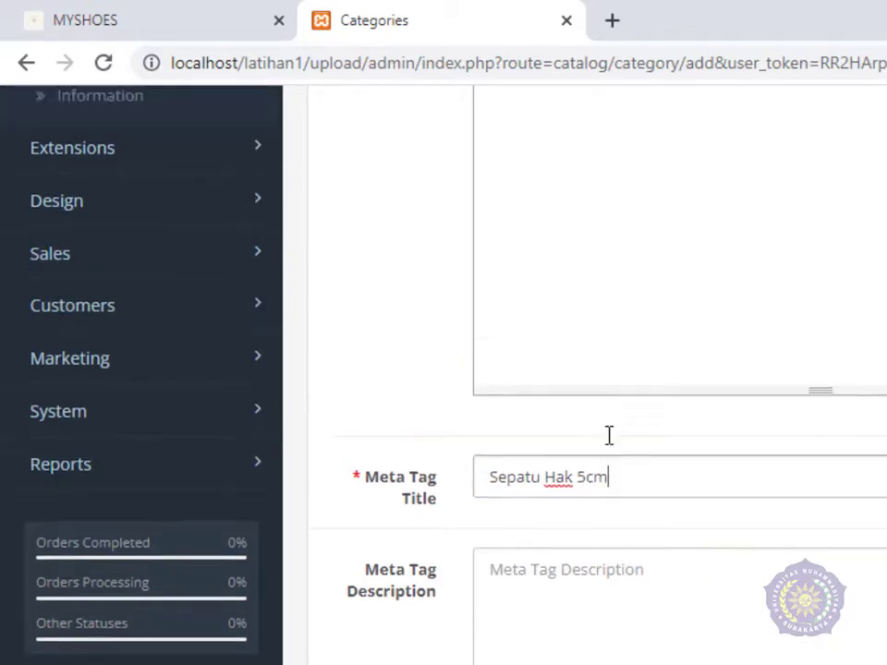
pyautogui.click(455, 367)
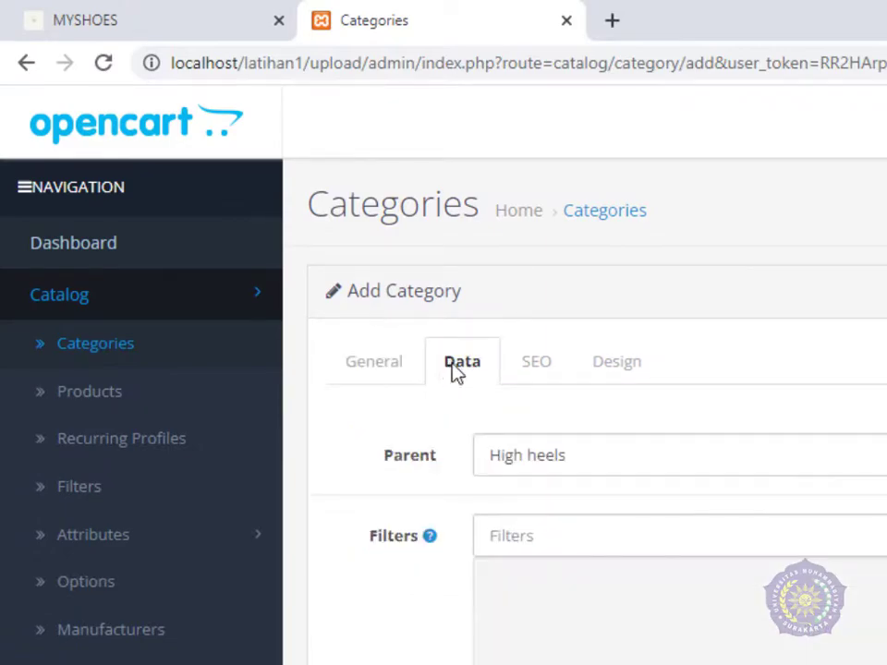
pyautogui.scroll(-3, 594, 601)
pyautogui.scroll(1, 598, 605)
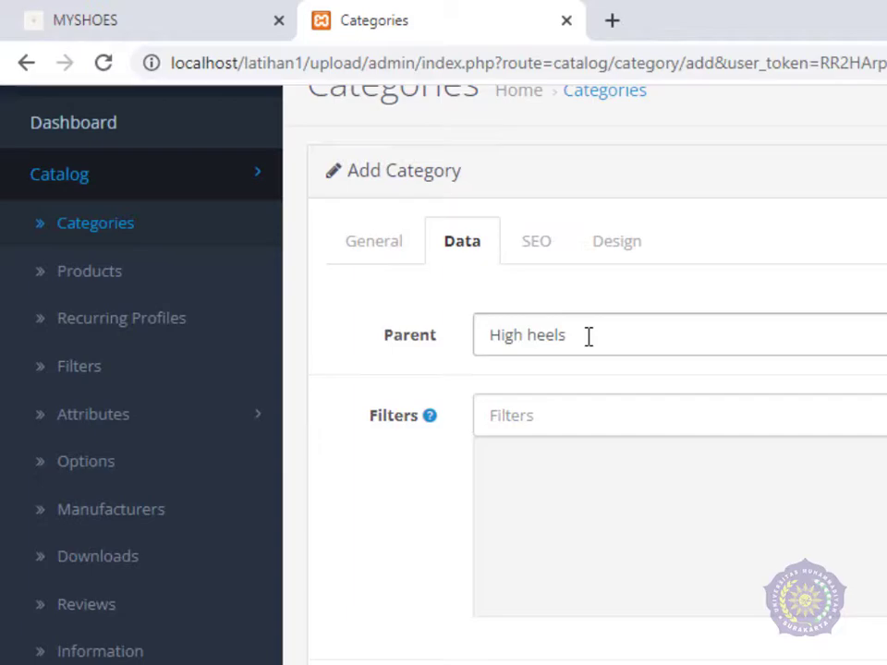
pyautogui.click(367, 237)
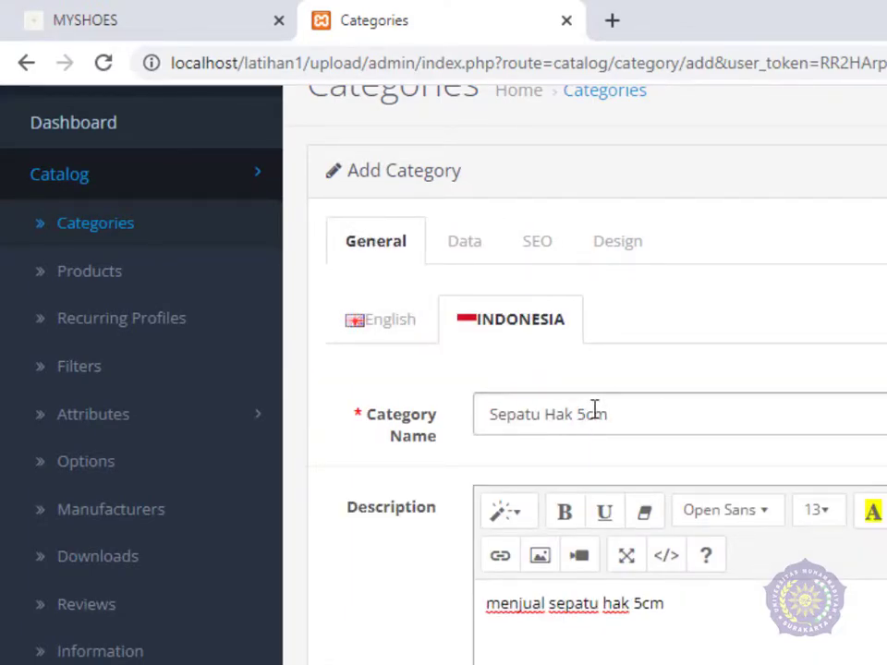
pyautogui.click(457, 244)
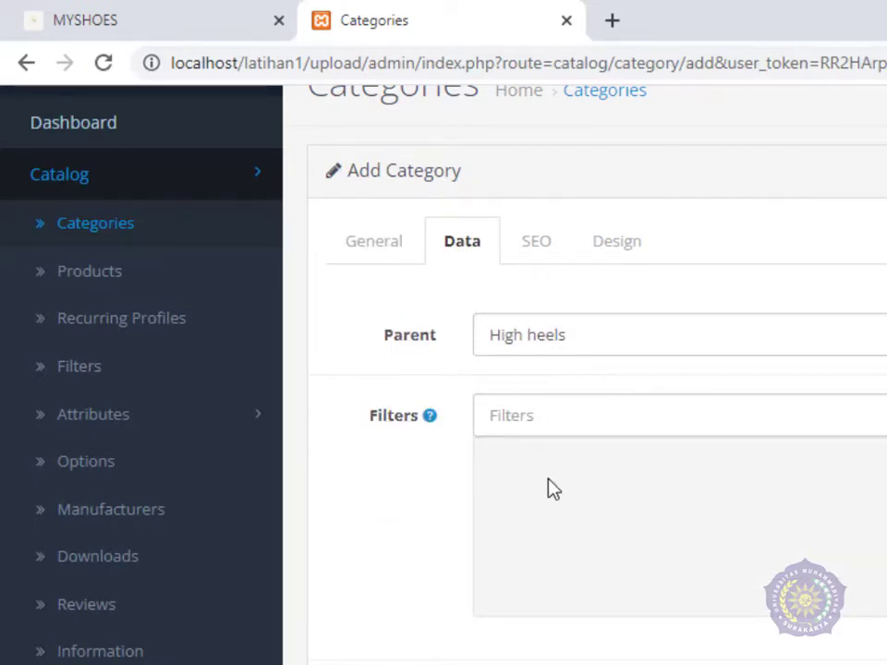
pyautogui.scroll(-4, 551, 488)
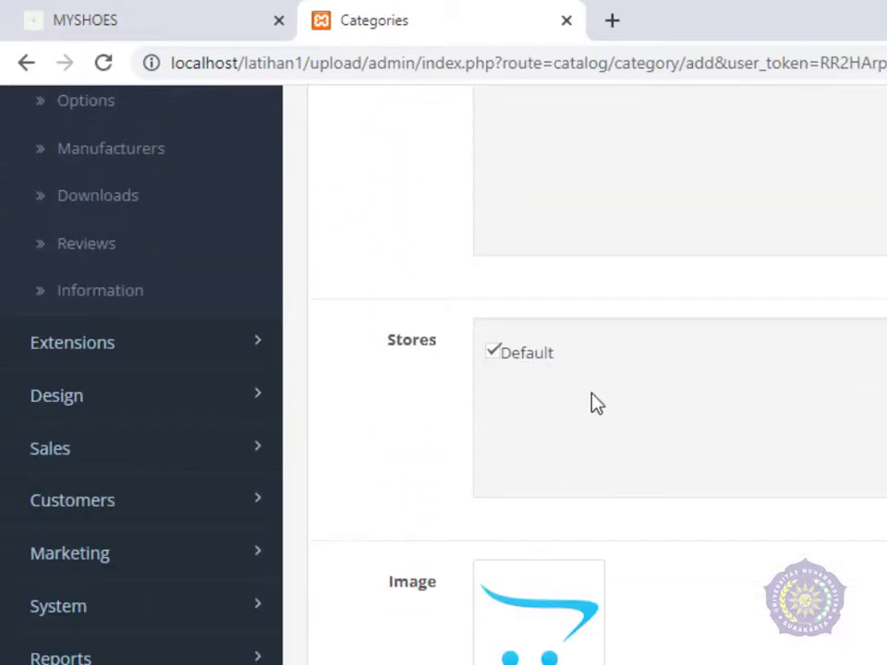
pyautogui.scroll(5, 585, 469)
pyautogui.scroll(-5, 588, 520)
pyautogui.scroll(-3, 484, 610)
pyautogui.scroll(1, 485, 591)
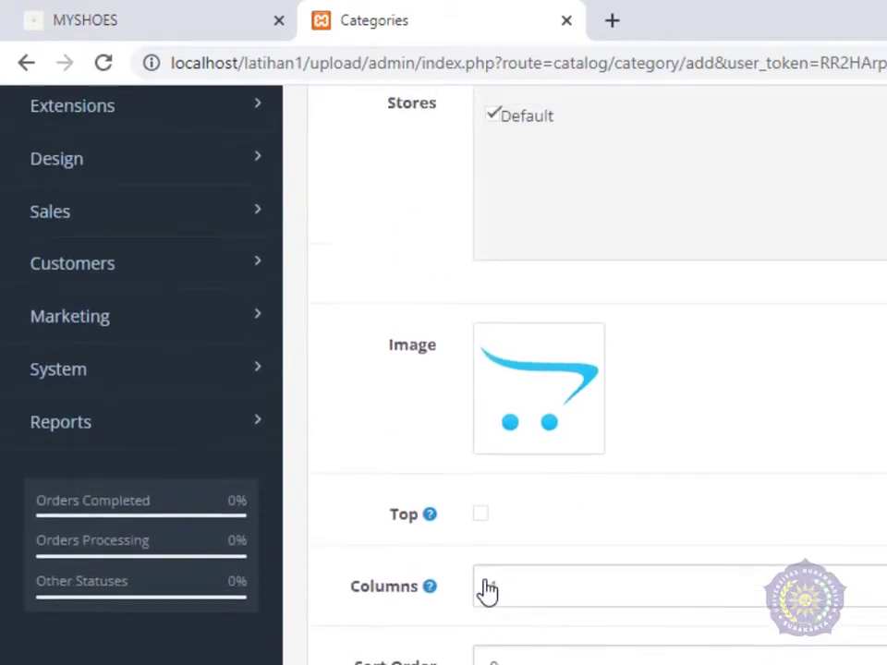
# Upload the BLACK picture through the Image Manager and use it as the subcategory's image.
pyautogui.click(551, 420)
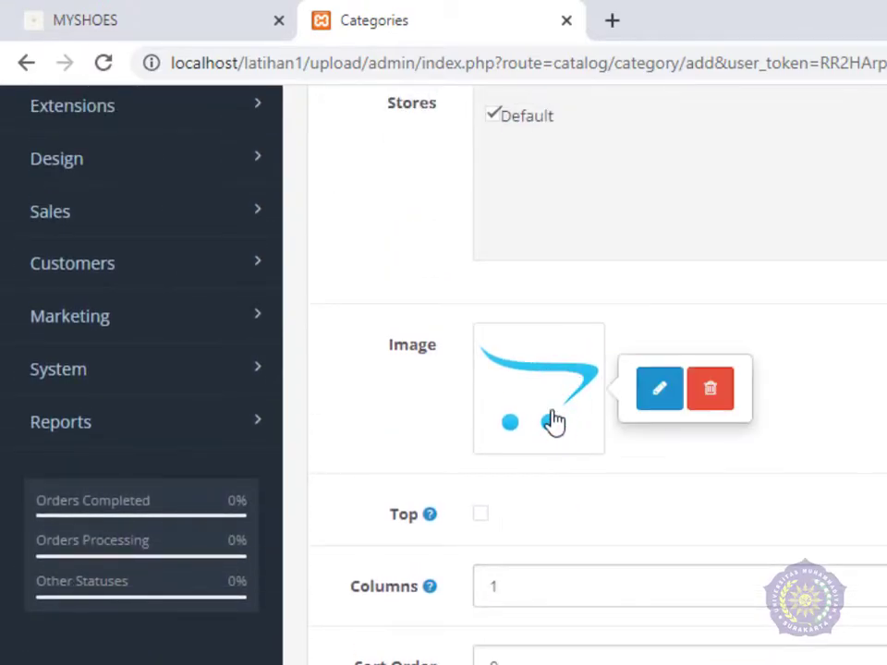
pyautogui.click(659, 388)
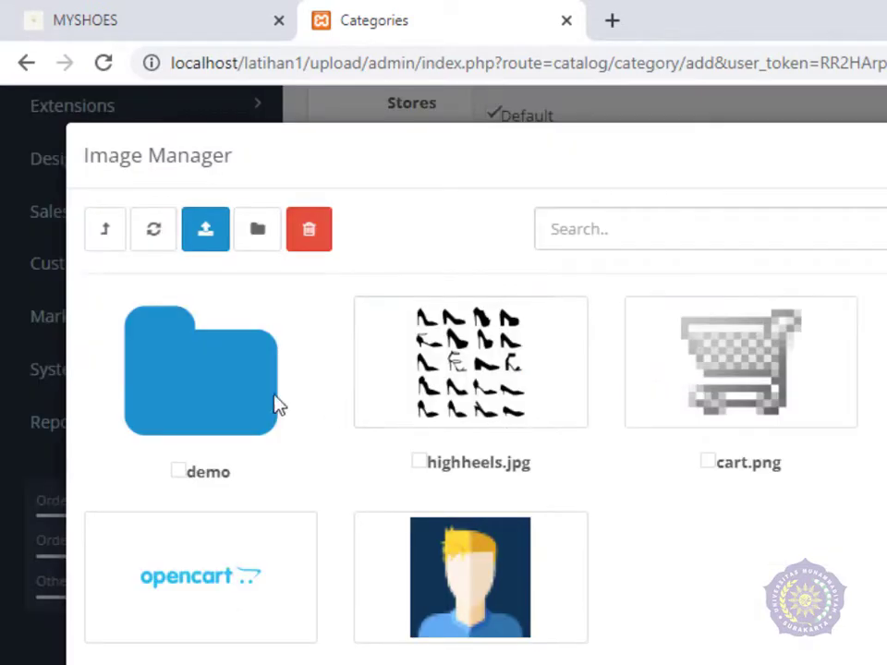
pyautogui.click(206, 233)
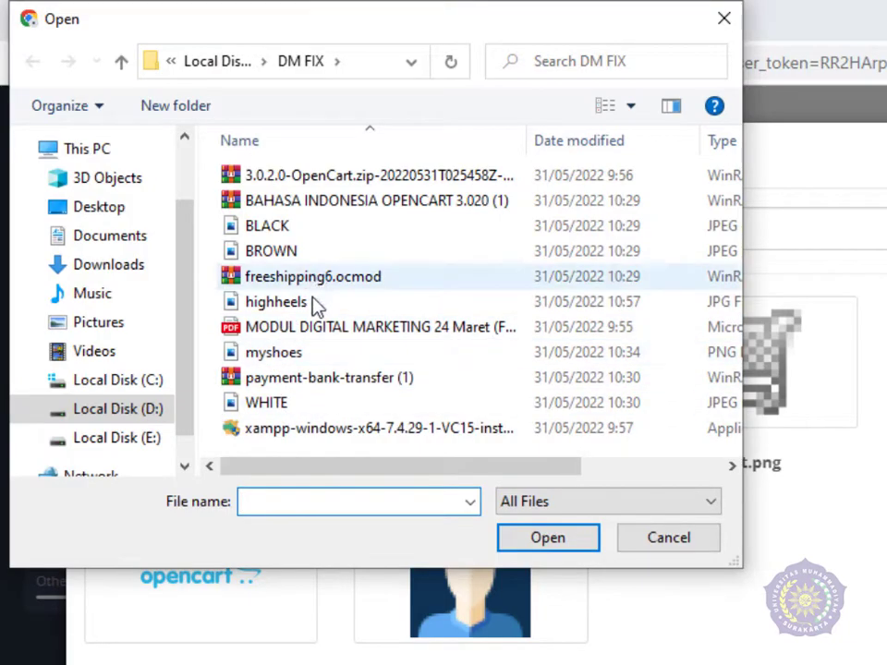
pyautogui.click(314, 302)
pyautogui.click(295, 230)
pyautogui.click(572, 547)
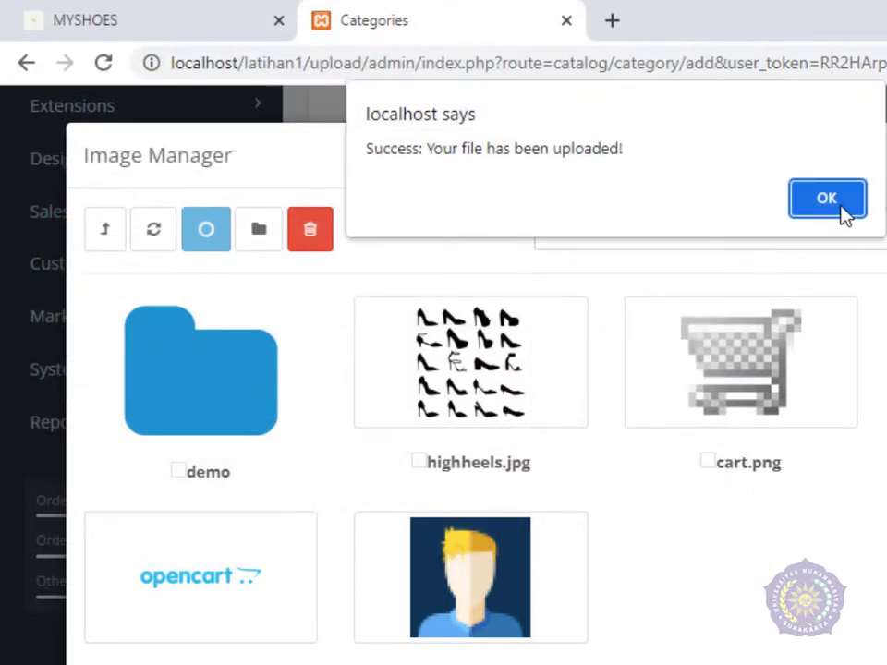
pyautogui.click(836, 208)
pyautogui.click(776, 429)
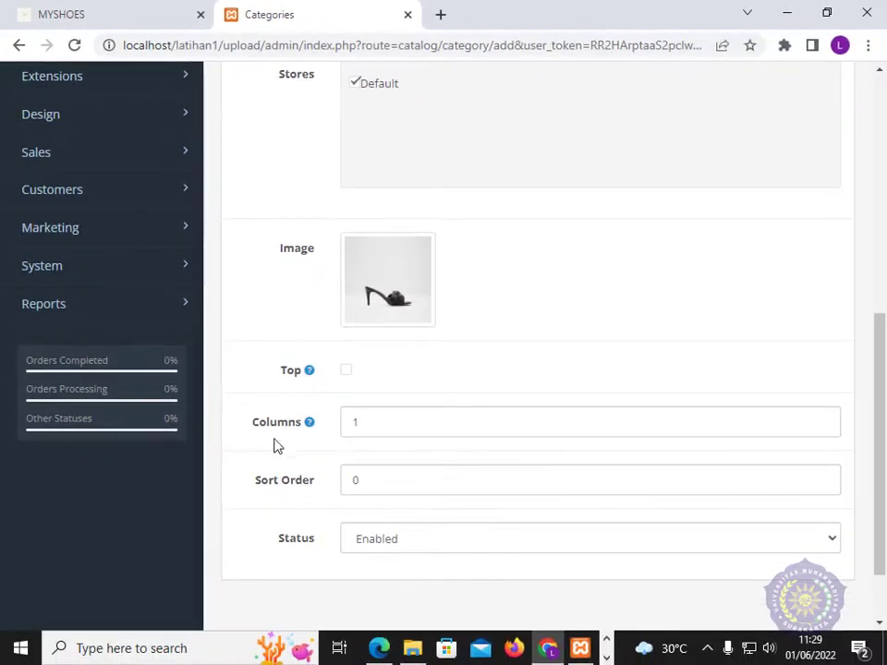
# Save the new subcategory after checking its SEO and Design settings, and look for it in the category list.
pyautogui.scroll(-2, 330, 456)
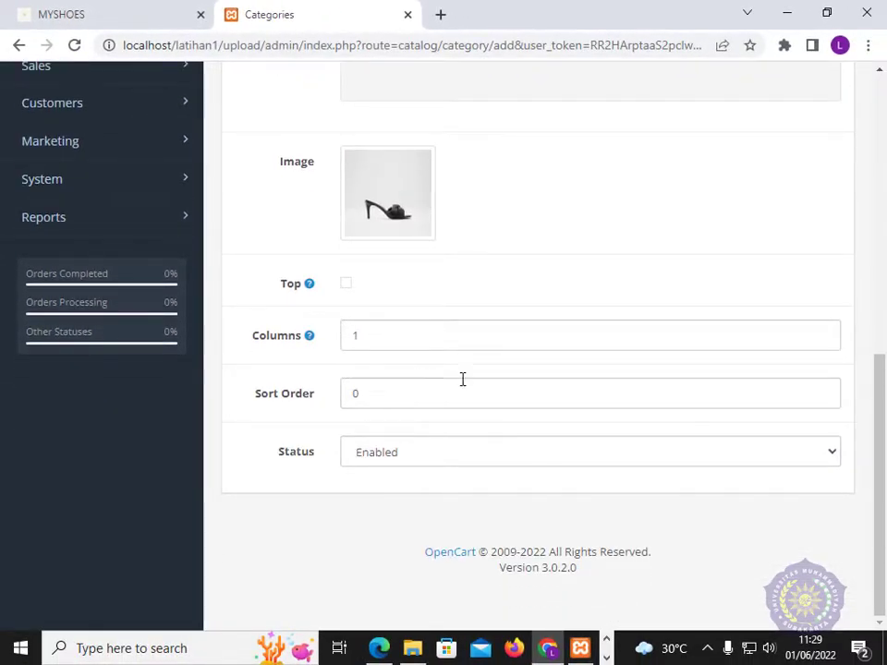
pyautogui.scroll(6, 461, 376)
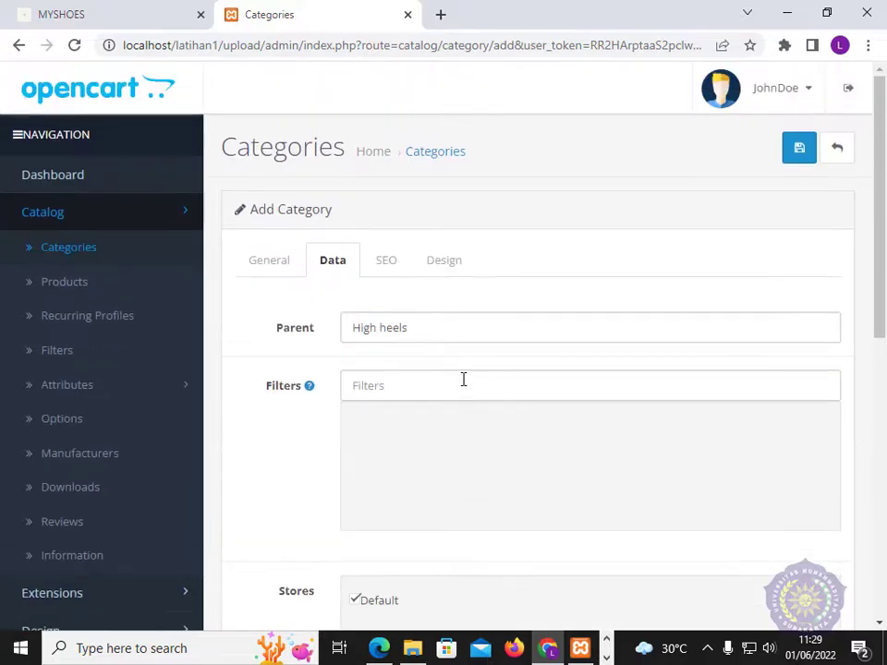
pyautogui.click(390, 265)
pyautogui.click(440, 266)
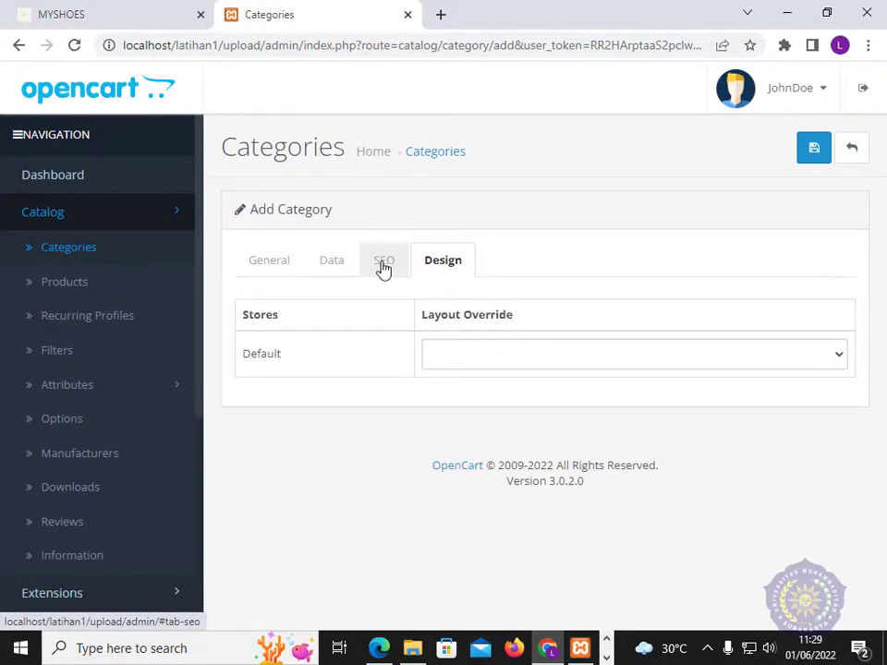
pyautogui.click(813, 148)
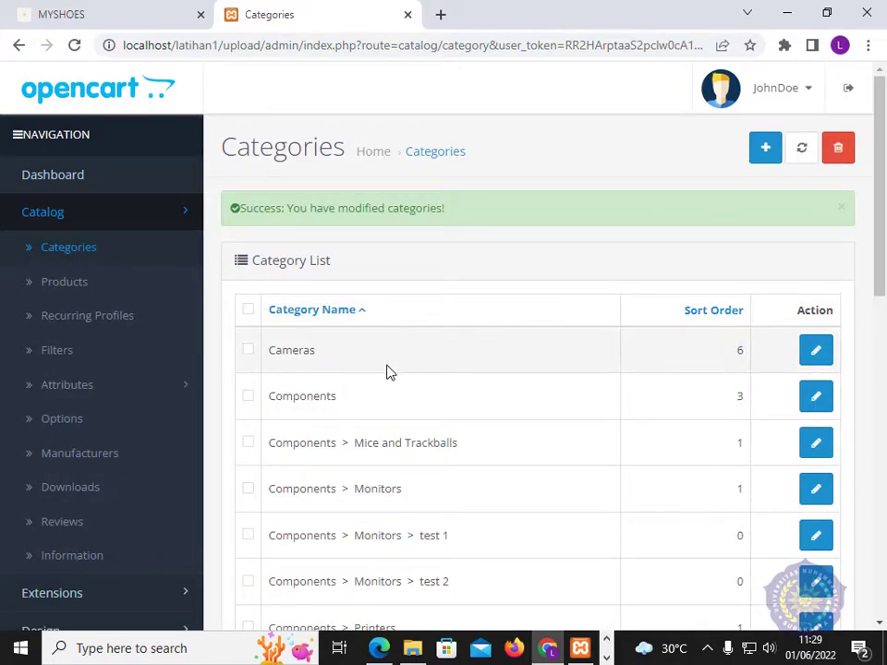
pyautogui.scroll(-5, 388, 370)
pyautogui.scroll(-1, 351, 374)
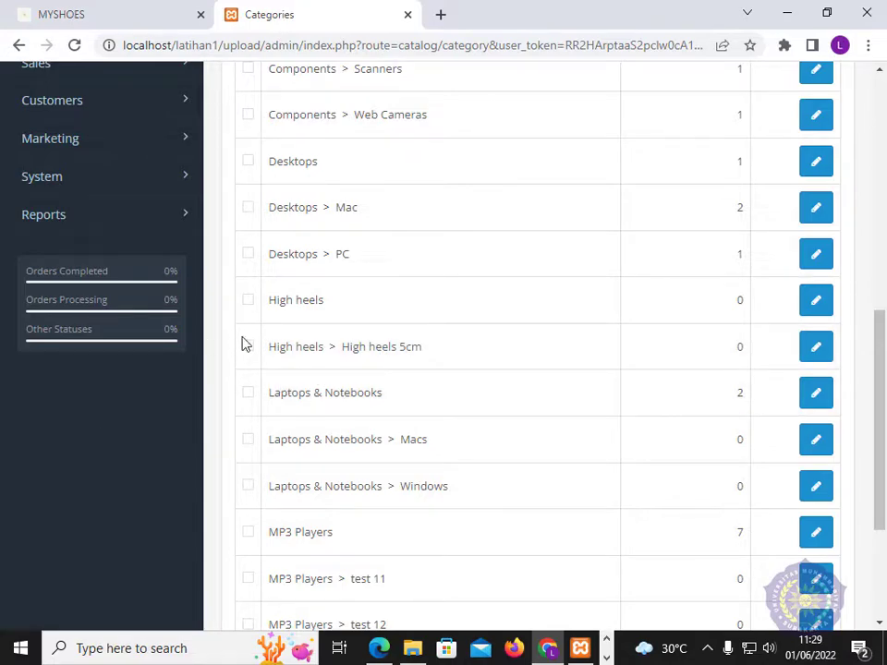
pyautogui.scroll(6, 357, 357)
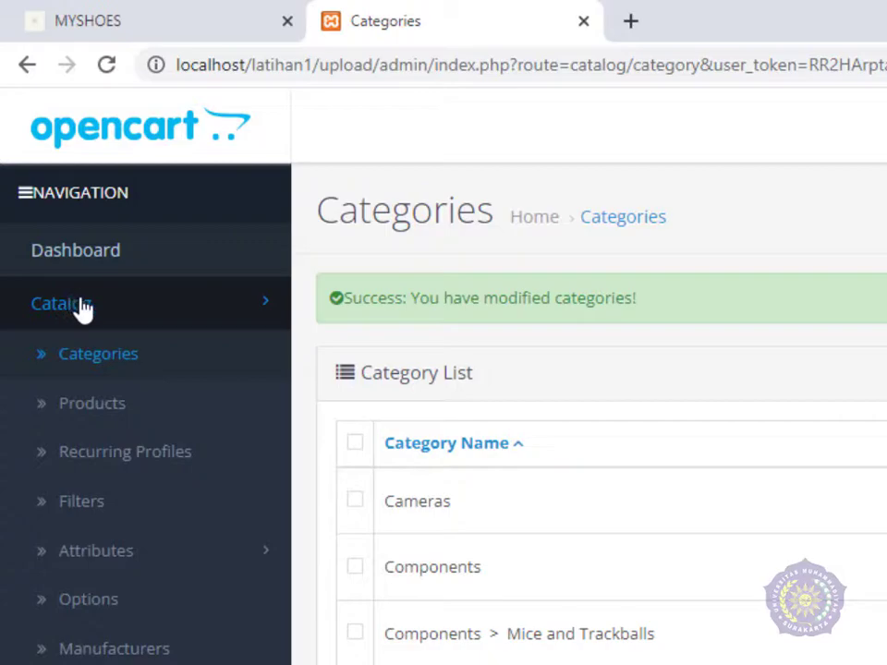
# Open the catalog's product list and start adding a new product.
pyautogui.click(150, 319)
pyautogui.click(149, 319)
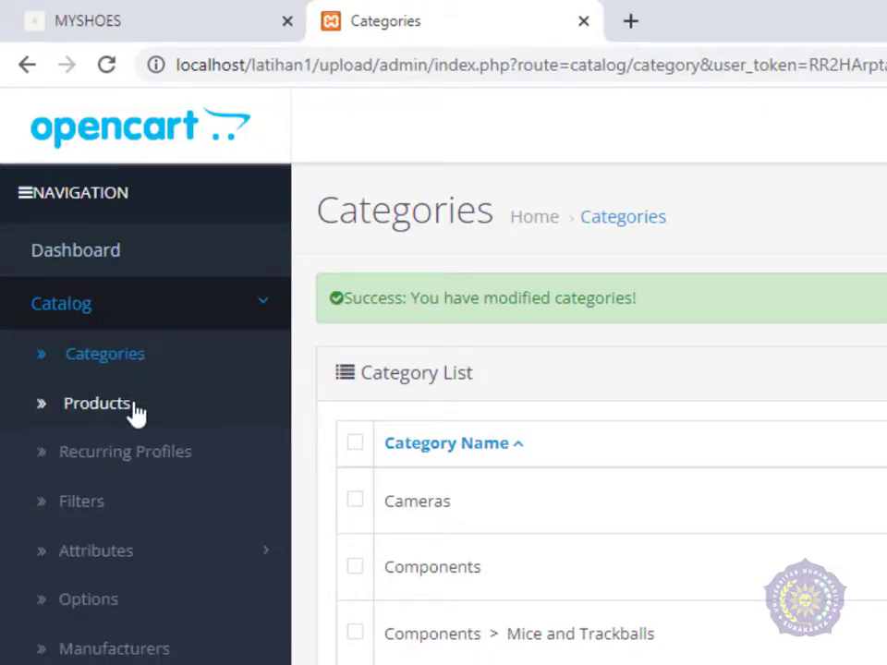
pyautogui.click(105, 406)
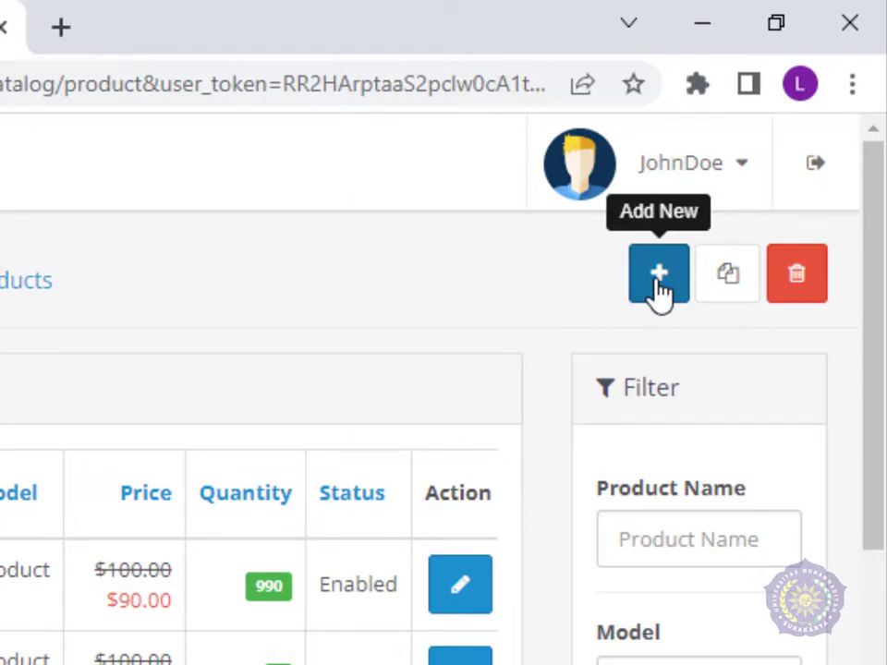
pyautogui.click(658, 282)
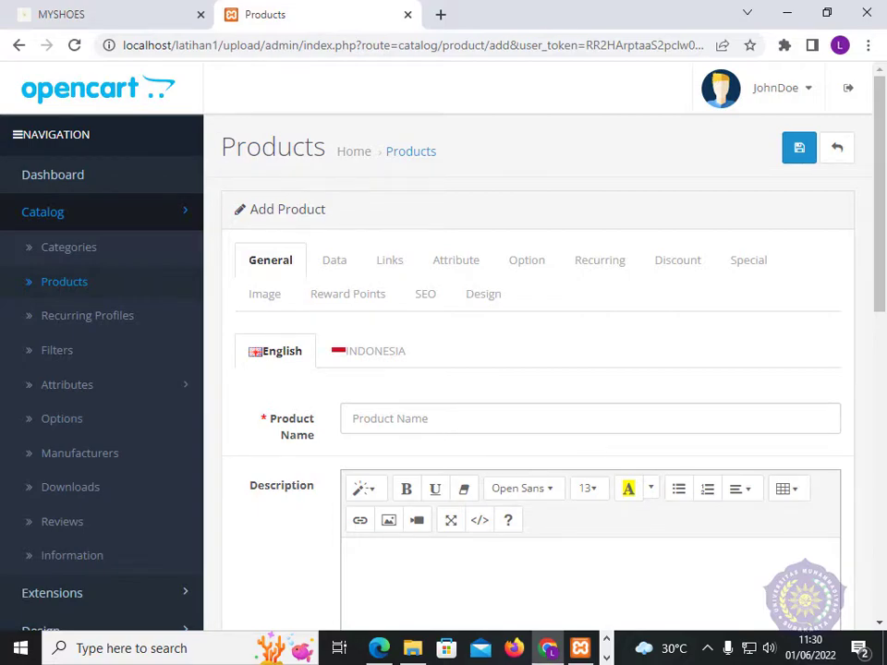
# Enter "High heels" as the English product name and "selling high heels" as its description.
pyautogui.scroll(-2, 428, 376)
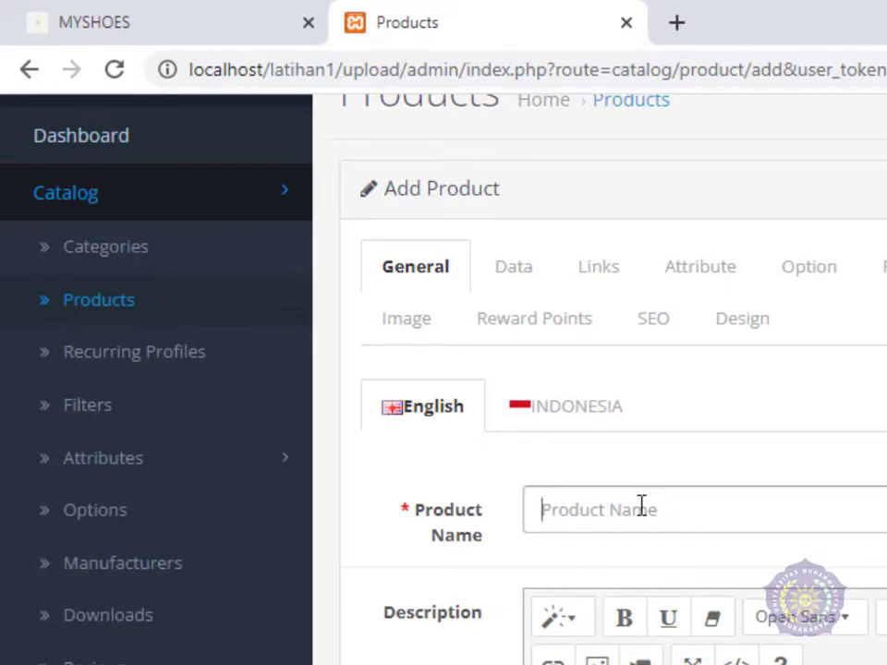
pyautogui.write('High heels')
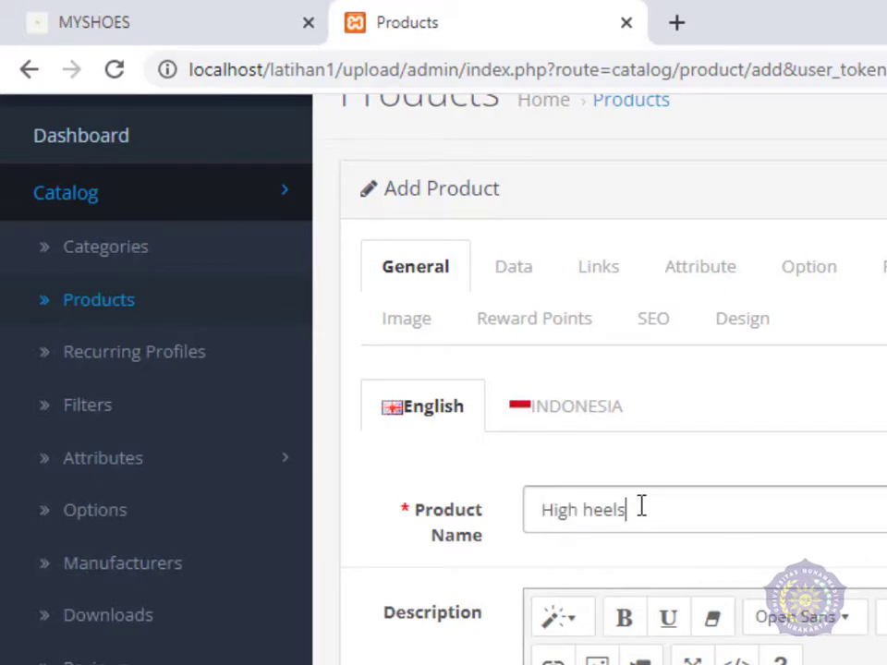
pyautogui.scroll(-2, 647, 563)
pyautogui.click(600, 587)
pyautogui.write('se')
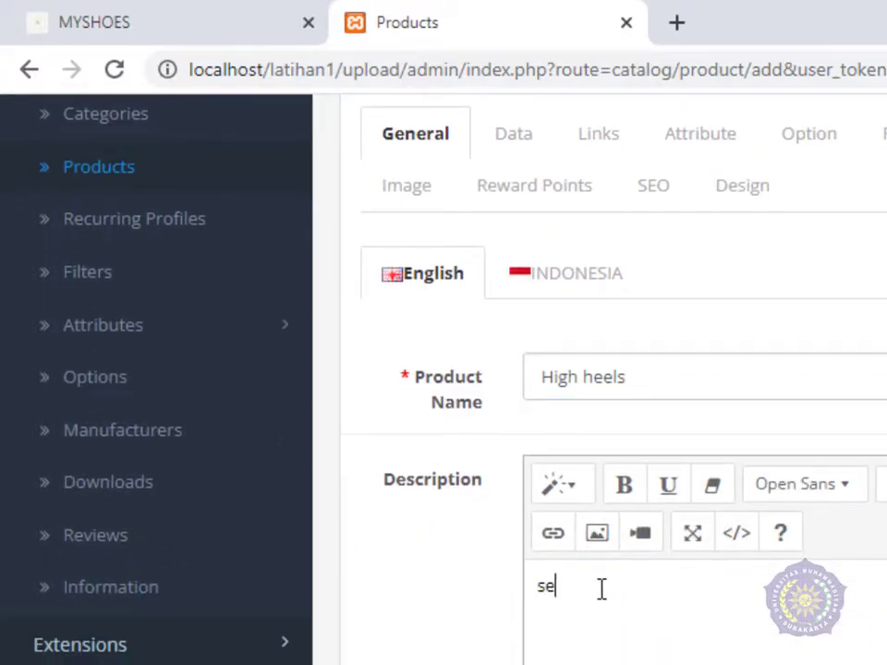
pyautogui.write('lling high')
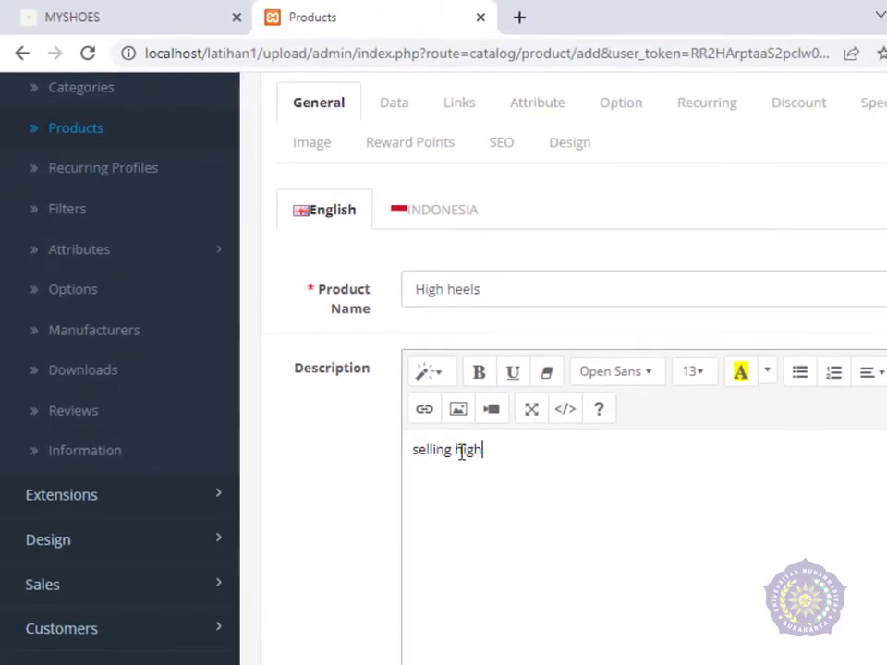
pyautogui.write(' heels')
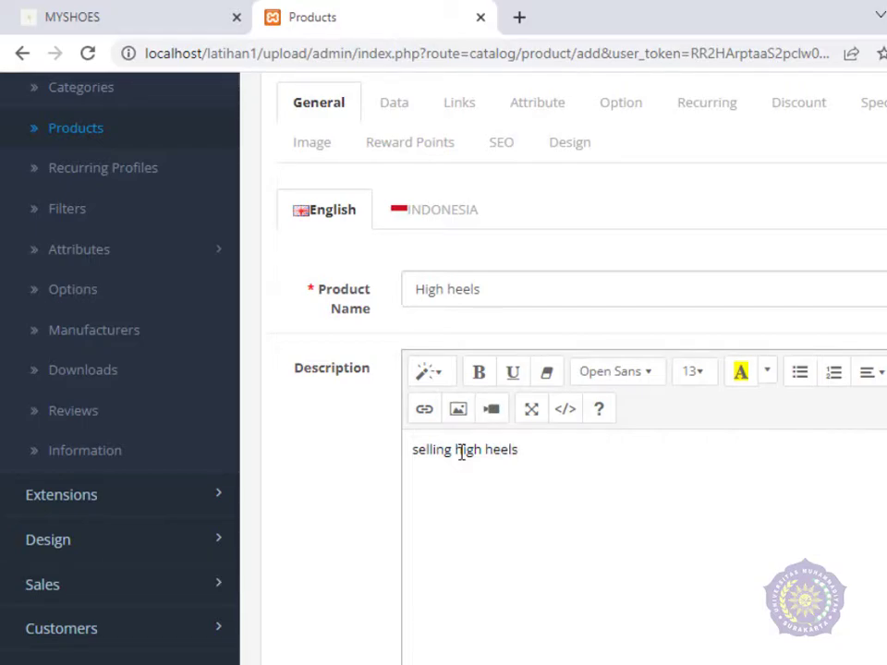
# Set the product's English meta tag title to "High heels".
pyautogui.scroll(-5, 464, 450)
pyautogui.click(467, 406)
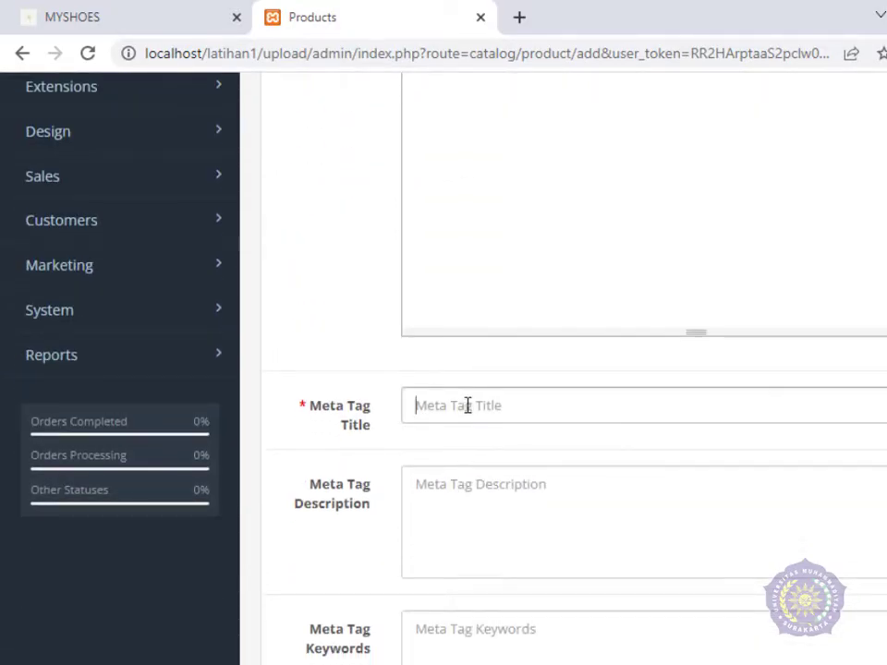
pyautogui.write('High heels')
pyautogui.scroll(-3, 398, 588)
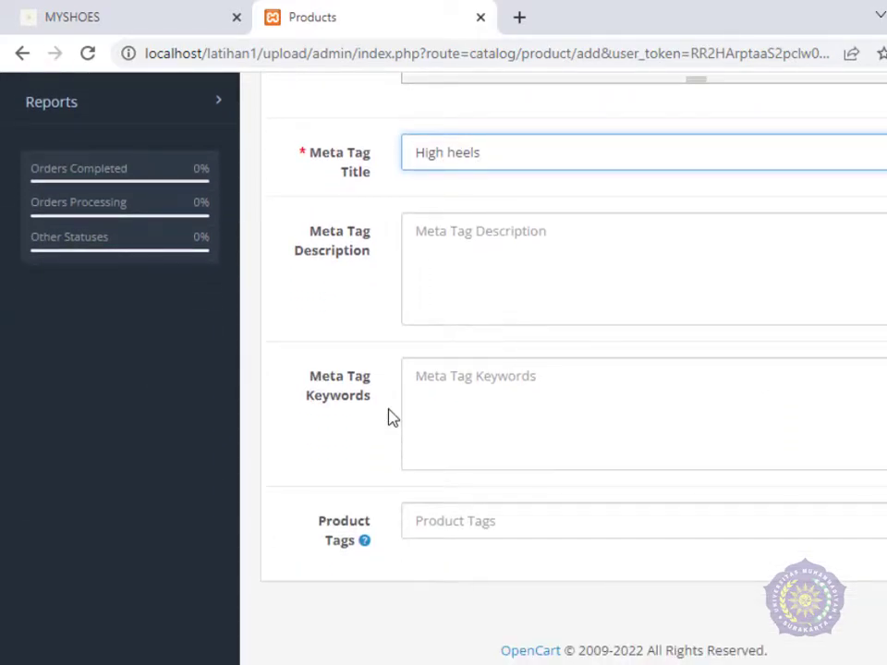
pyautogui.moveTo(338, 553)
# Enter "5cm" as the product's model in the Data settings.
pyautogui.scroll(8, 498, 486)
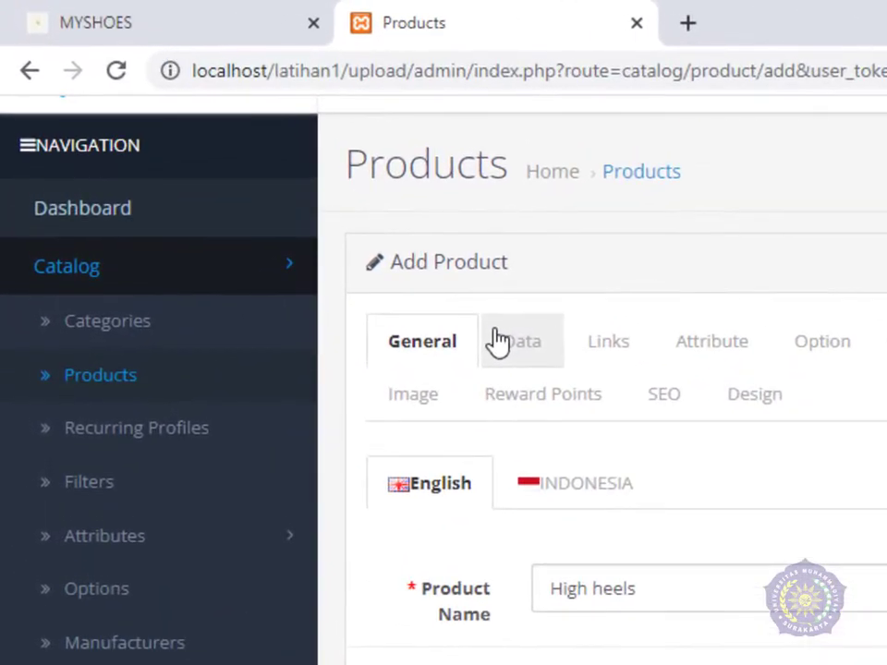
pyautogui.click(322, 219)
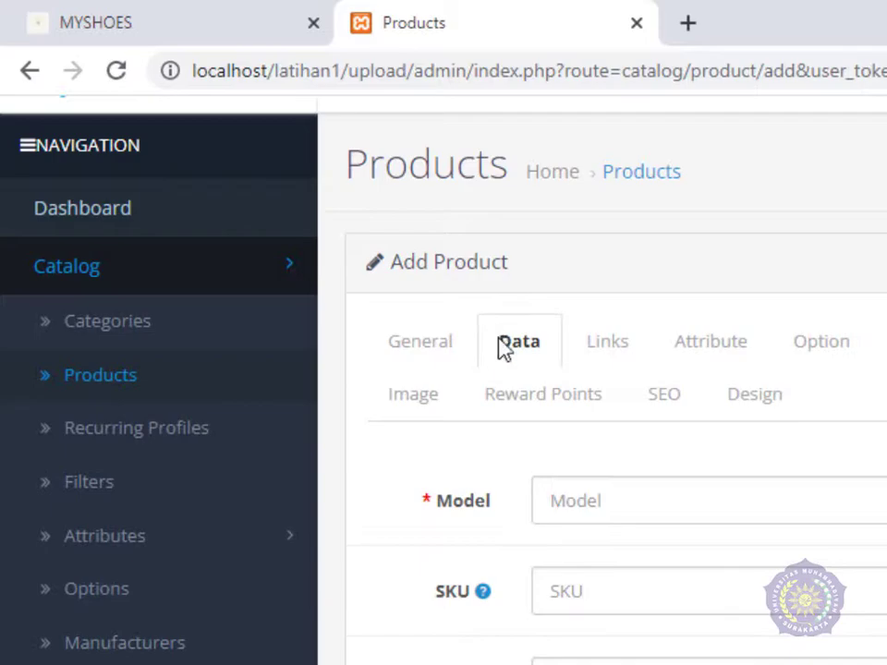
pyautogui.scroll(-2, 657, 481)
pyautogui.scroll(2, 657, 481)
pyautogui.click(637, 500)
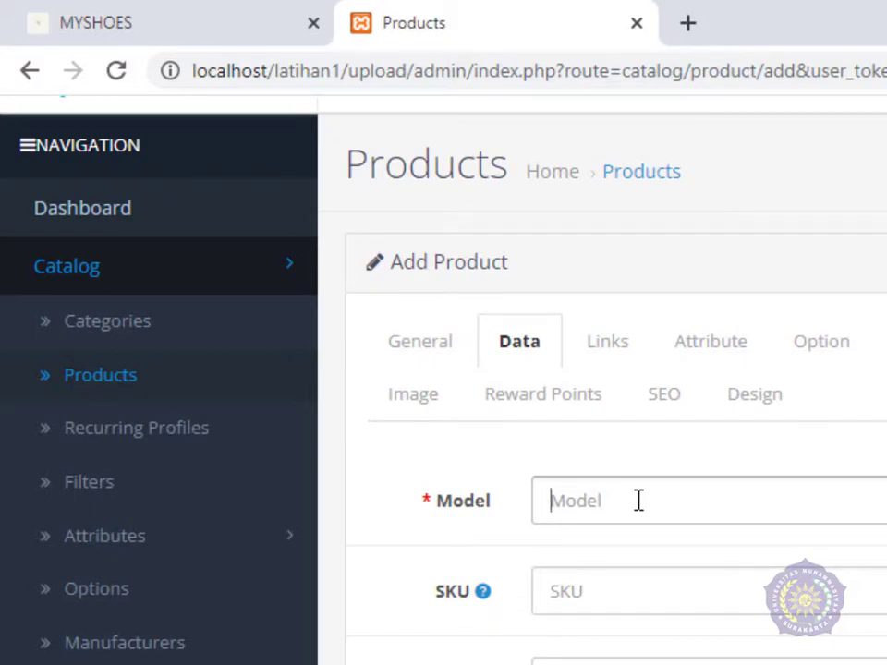
pyautogui.write('5cm')
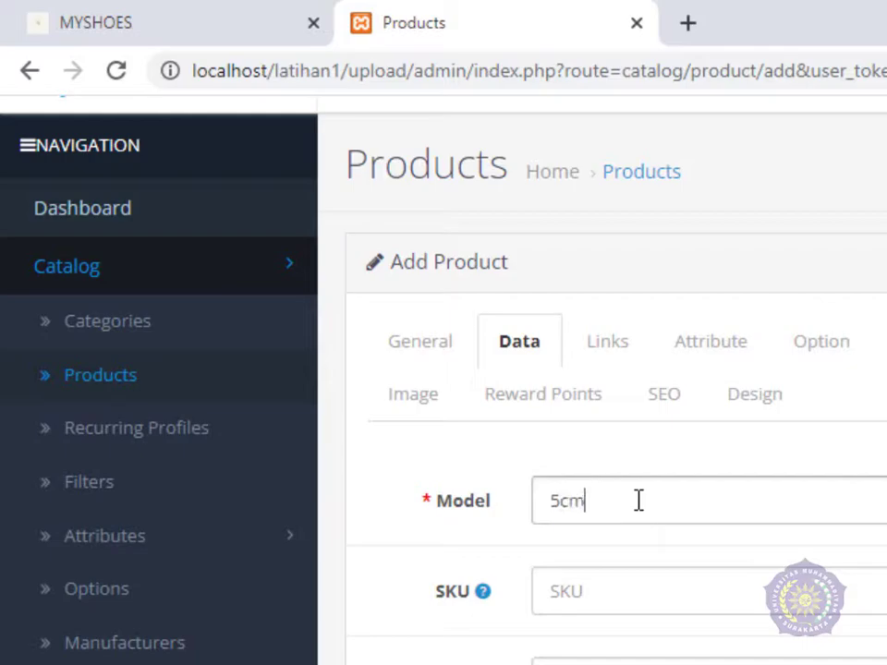
# Set the product's price to 50 in the Data settings.
pyautogui.scroll(-3, 639, 500)
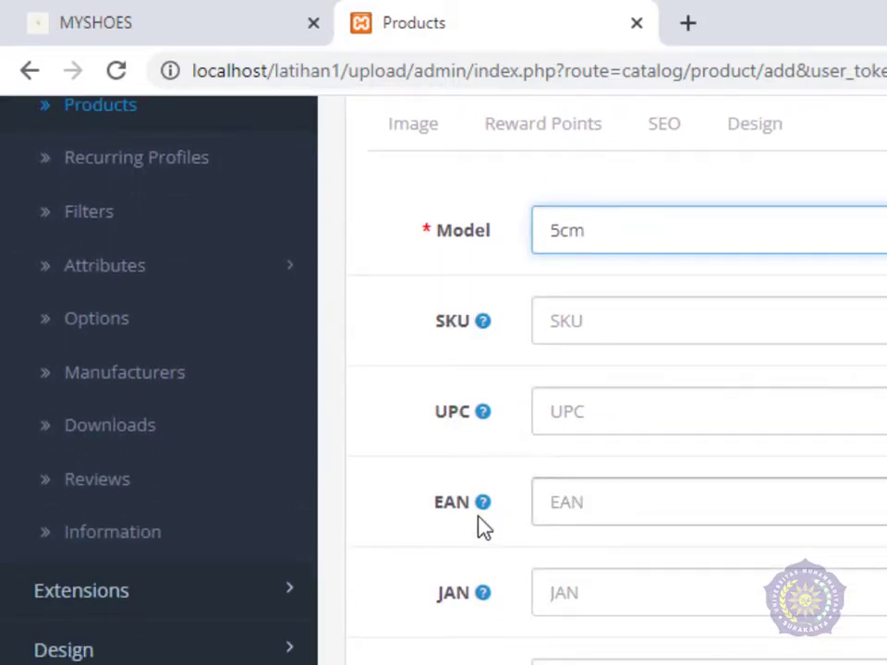
pyautogui.scroll(-2, 469, 487)
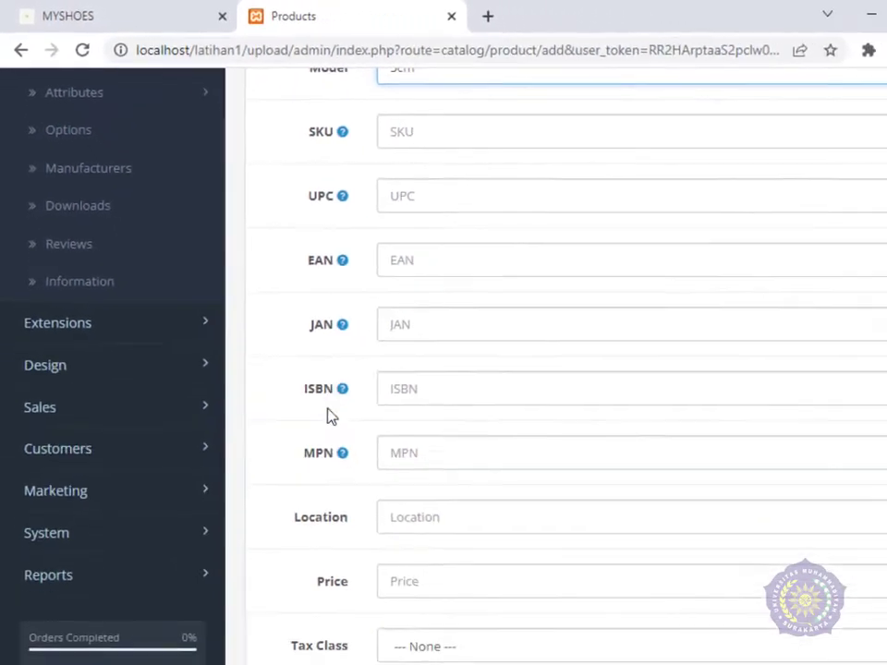
pyautogui.scroll(-1, 368, 486)
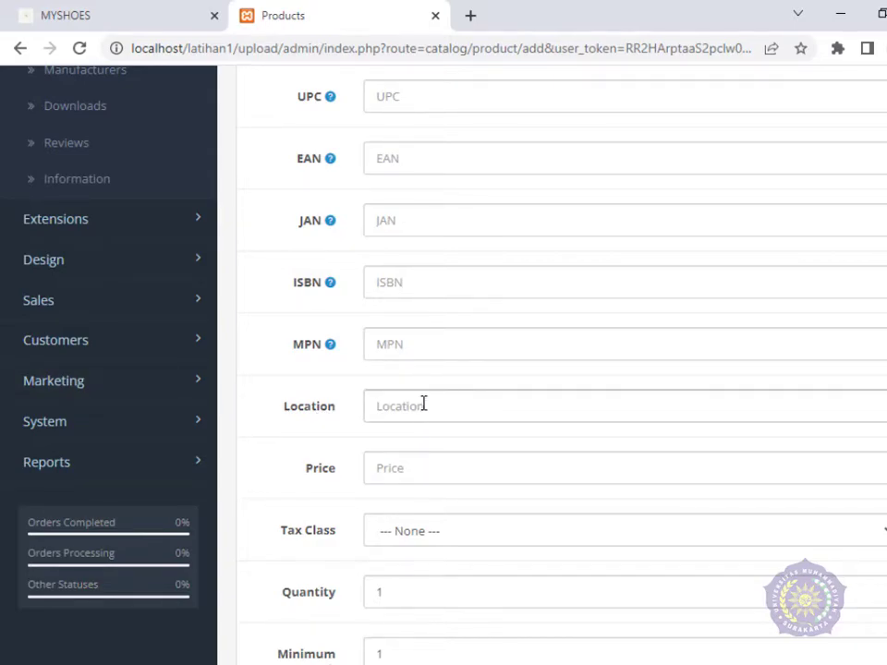
pyautogui.scroll(-1, 420, 431)
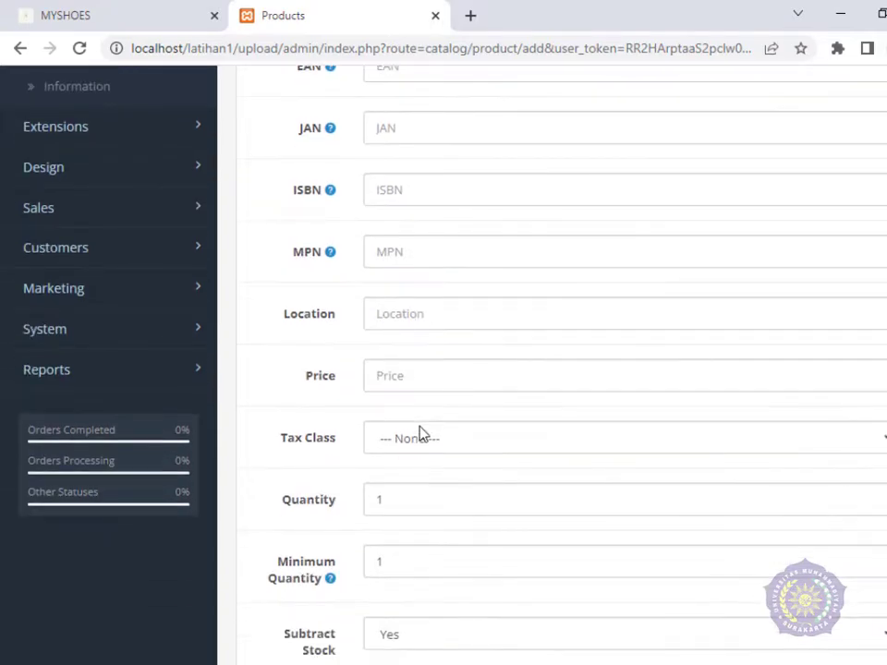
pyautogui.click(435, 376)
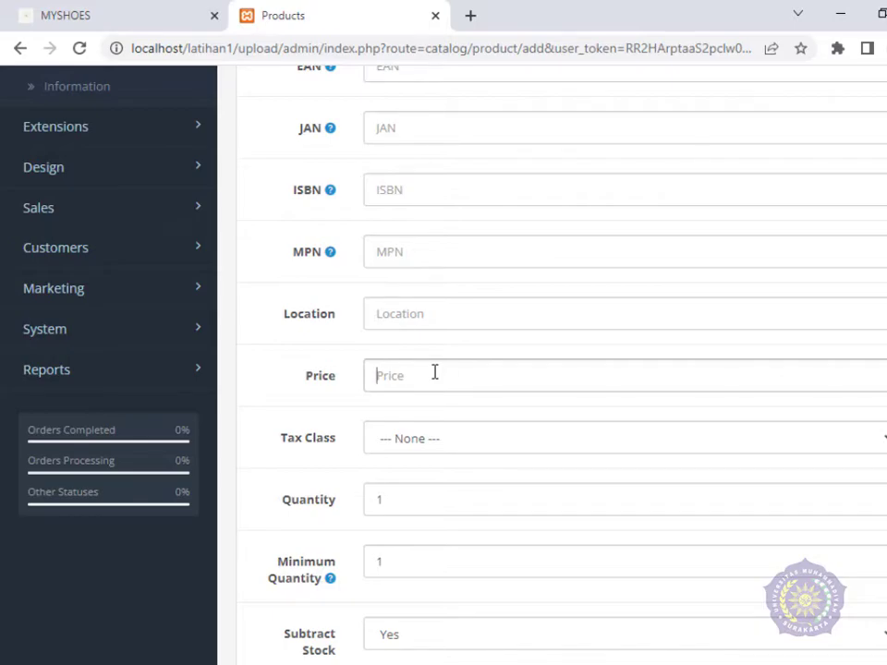
pyautogui.scroll(-1, 414, 404)
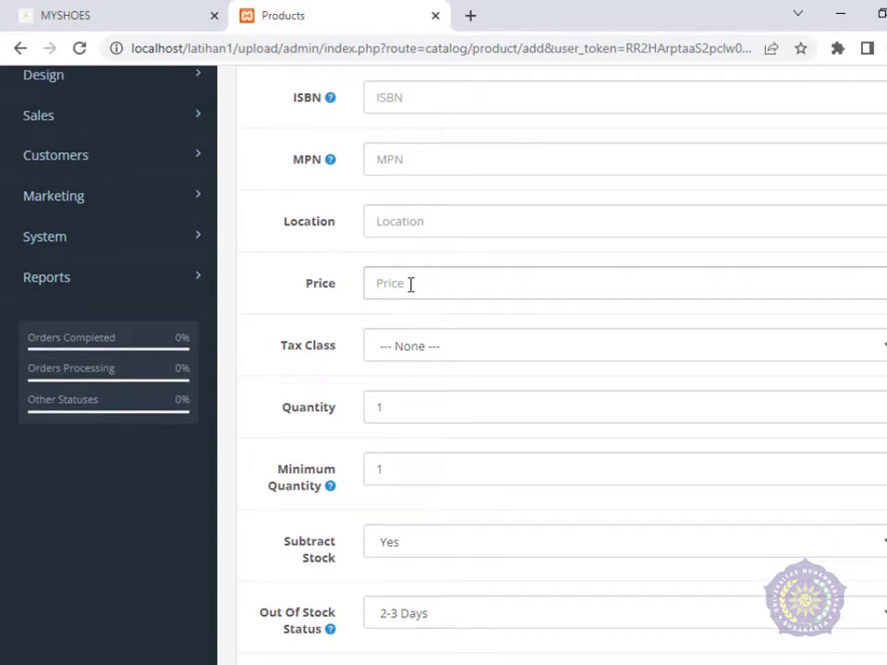
pyautogui.write('50')
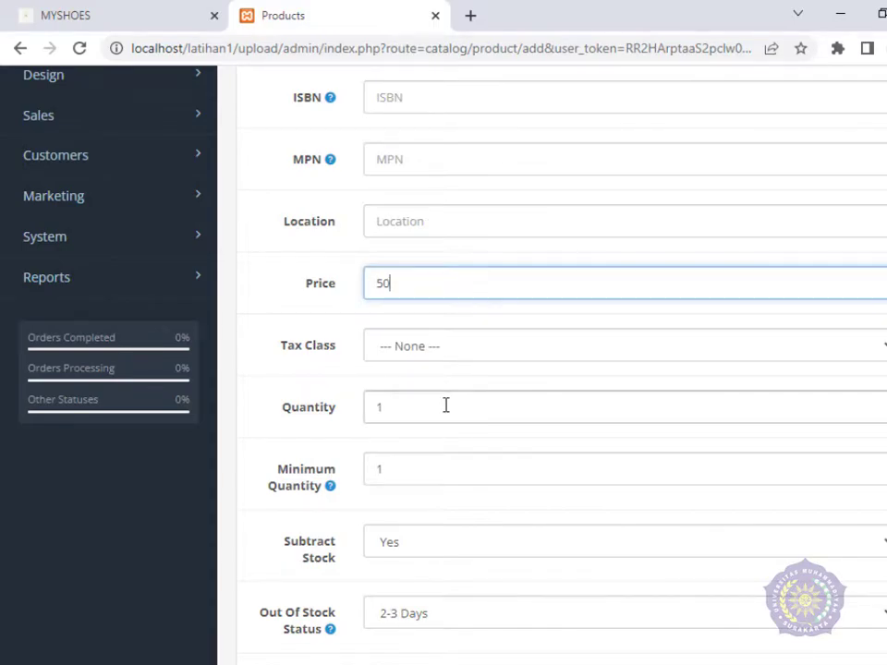
# Set the product's stock quantity to 15, leaving the minimum quantity alone.
pyautogui.scroll(-2, 445, 406)
pyautogui.scroll(-2, 446, 412)
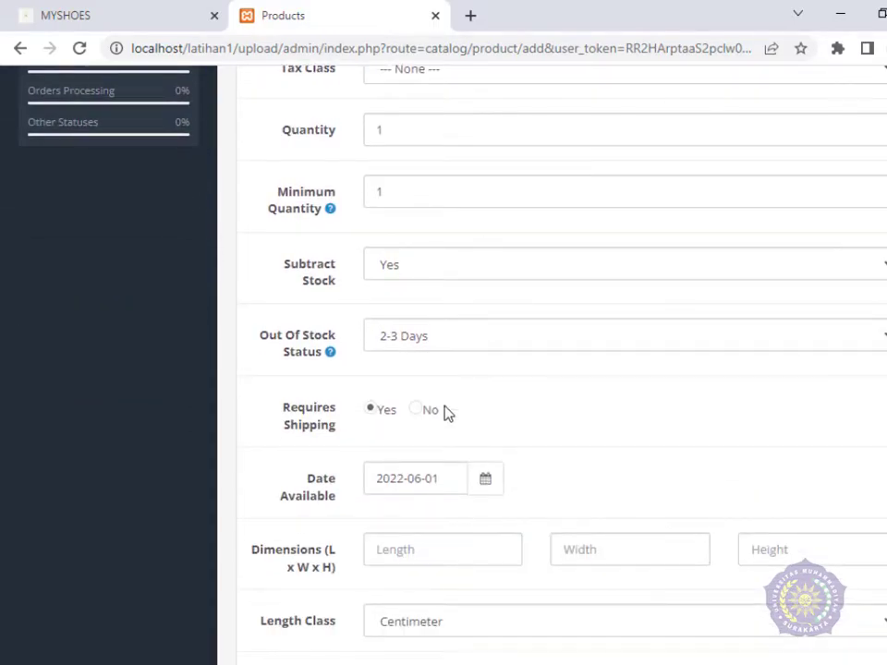
pyautogui.scroll(-2, 445, 413)
pyautogui.scroll(6, 445, 413)
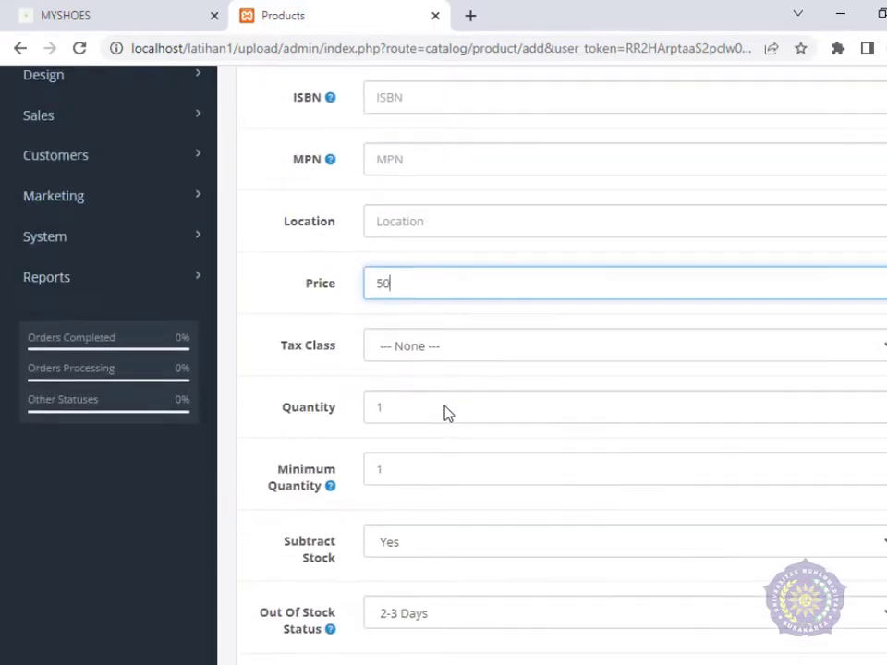
pyautogui.click(406, 409)
pyautogui.click(404, 411)
pyautogui.moveTo(322, 485)
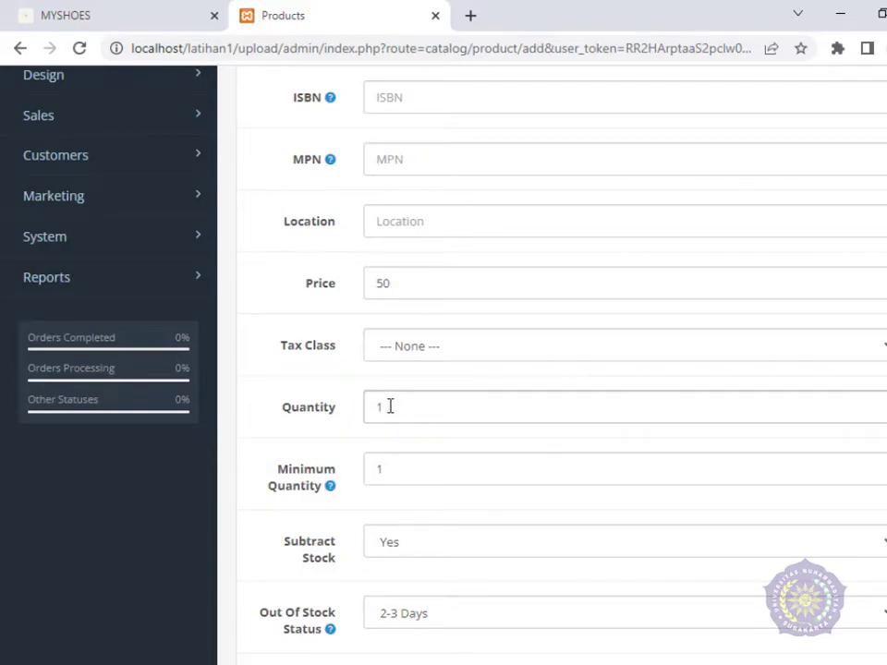
pyautogui.write('5')
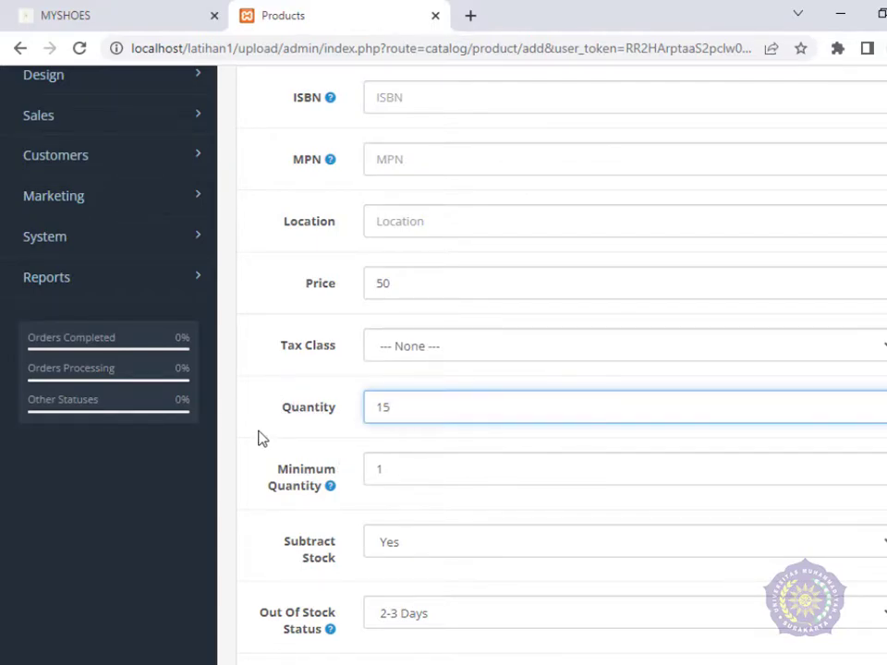
# Look through the remaining Data settings and the product's Links, Attribute, Option and Design settings.
pyautogui.scroll(-3, 445, 415)
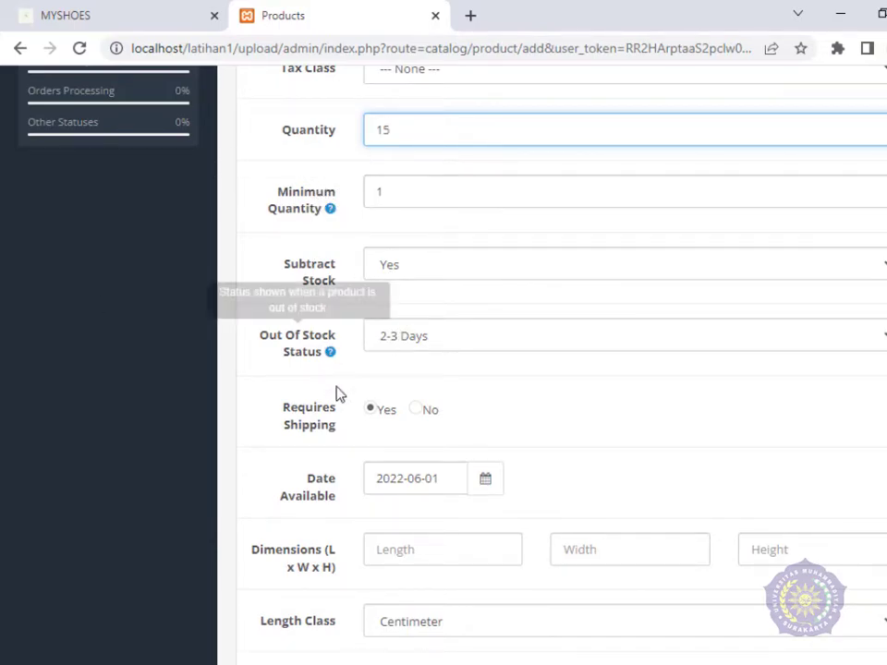
pyautogui.scroll(-3, 347, 434)
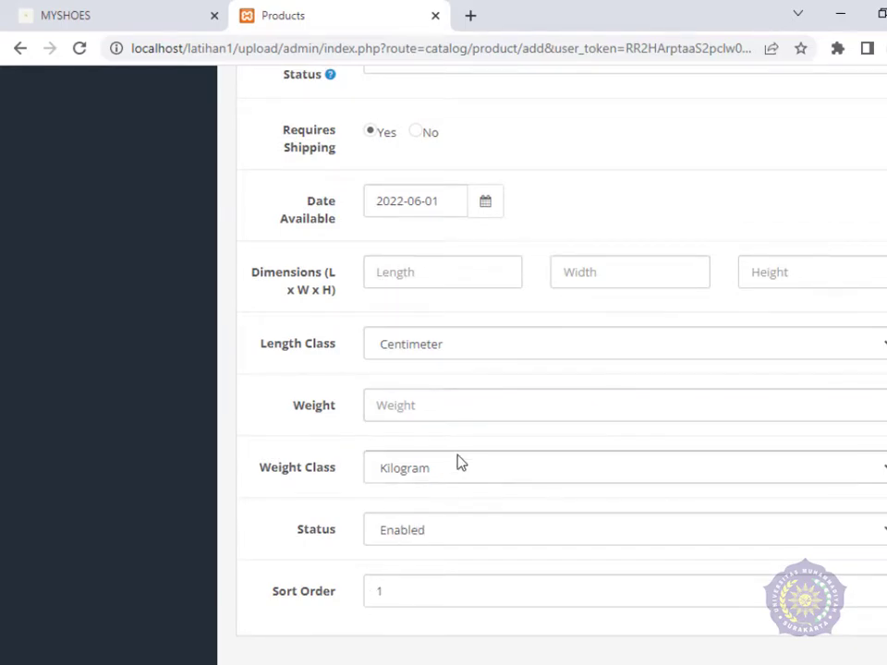
pyautogui.scroll(-1, 457, 462)
pyautogui.click(435, 504)
pyautogui.scroll(15, 453, 513)
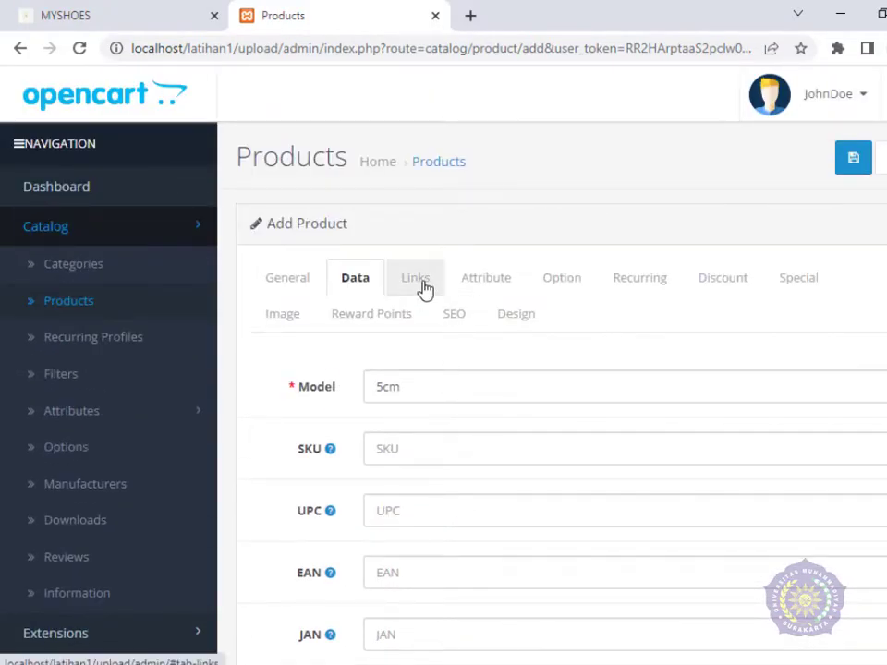
pyautogui.click(422, 285)
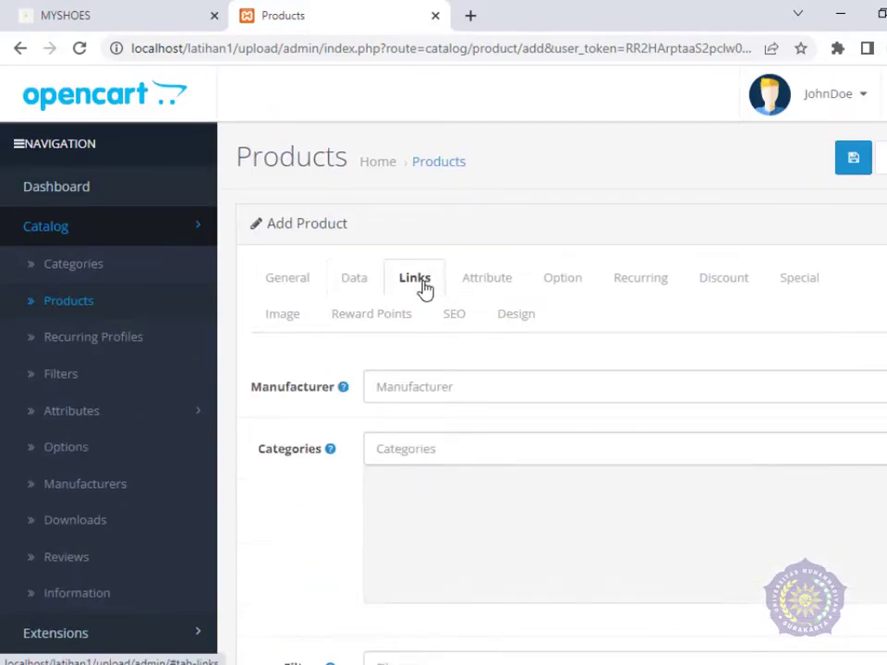
pyautogui.click(486, 281)
pyautogui.click(568, 279)
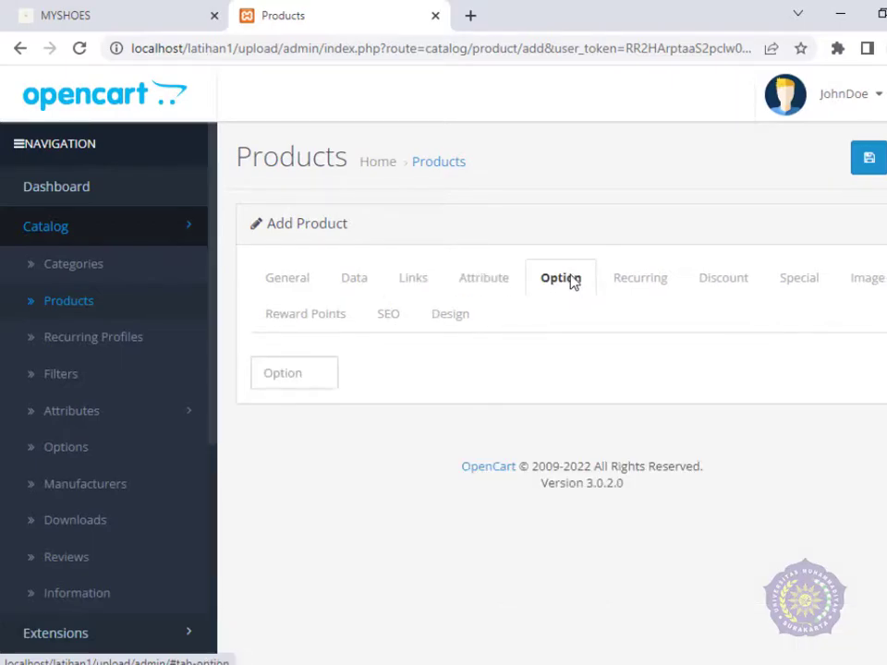
pyautogui.click(467, 319)
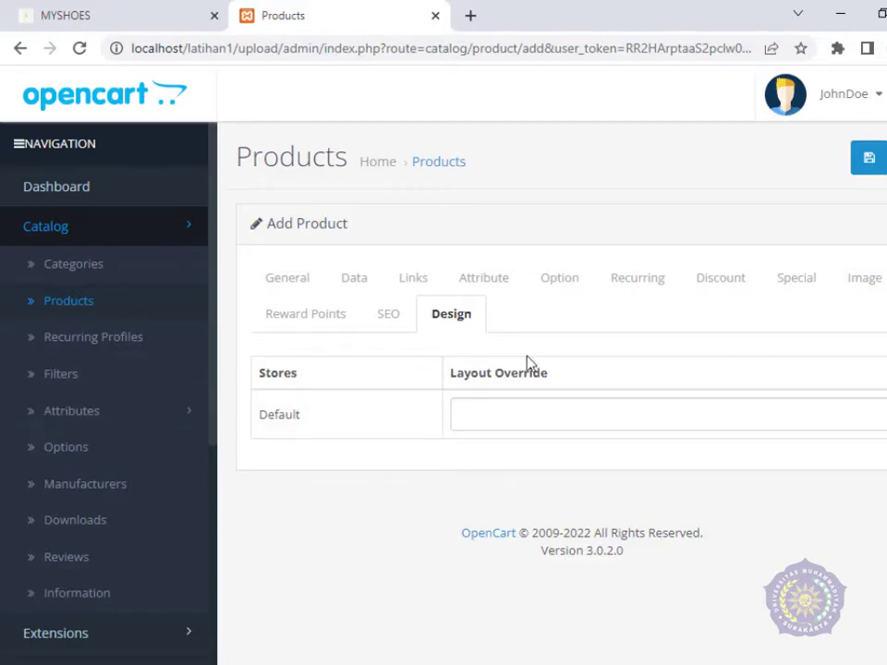
# Try to save the product and check its English and Indonesian general details.
pyautogui.click(863, 165)
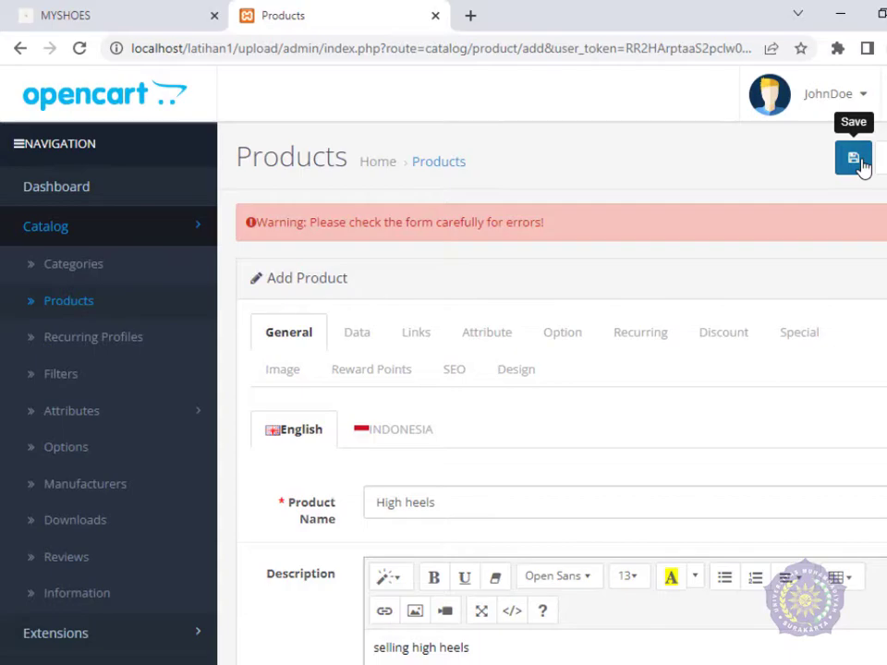
pyautogui.scroll(-2, 396, 314)
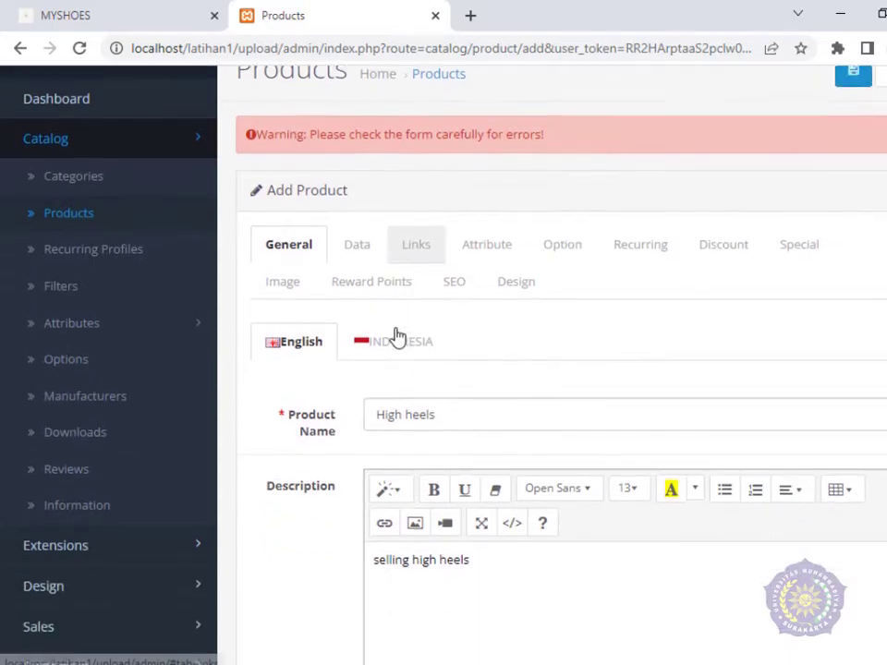
pyautogui.scroll(2, 452, 215)
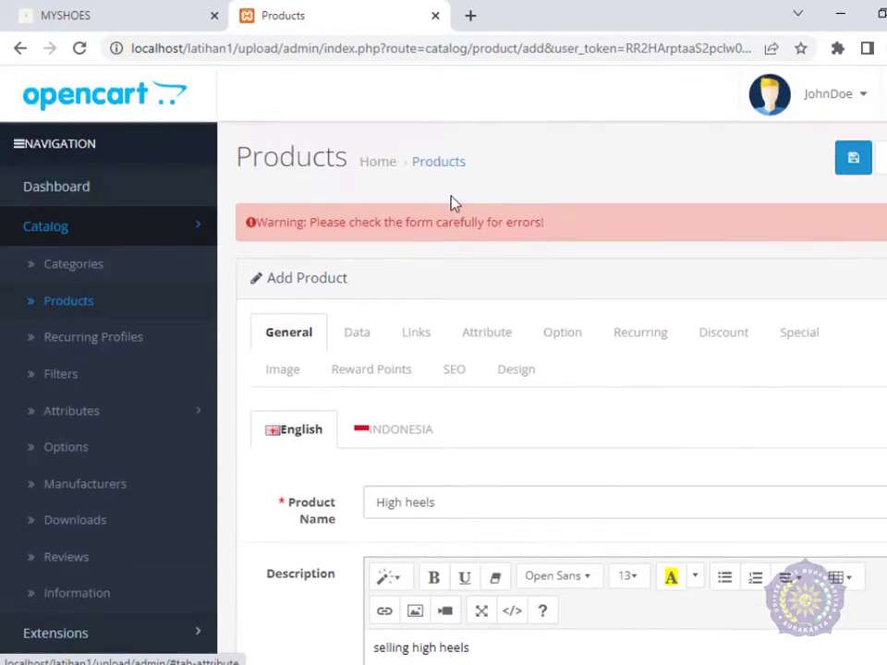
pyautogui.click(390, 439)
pyautogui.click(301, 451)
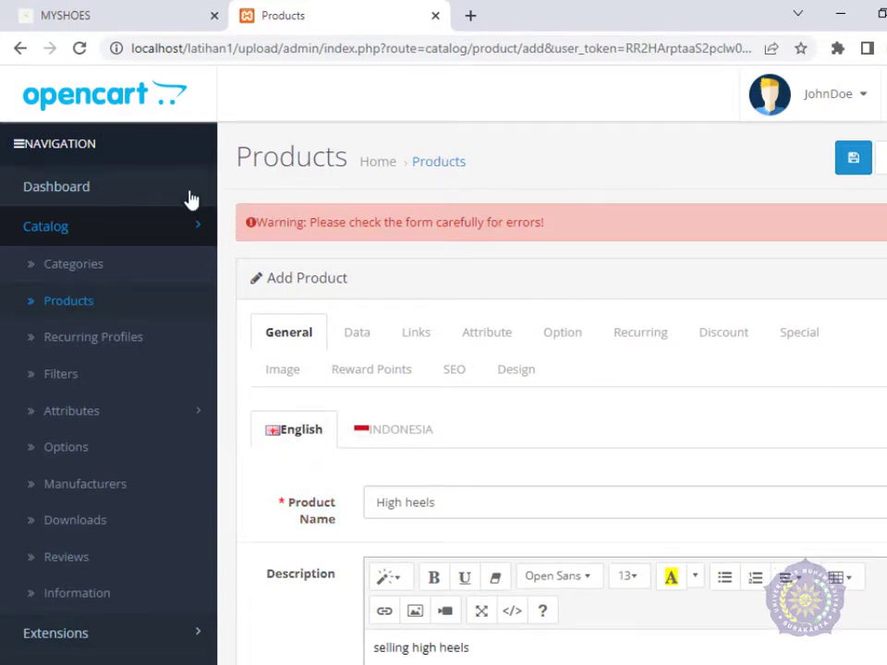
# Enter "Sepatu hak" as the Indonesian product name and "menjual sepatu hak" as its description.
pyautogui.scroll(-2, 332, 459)
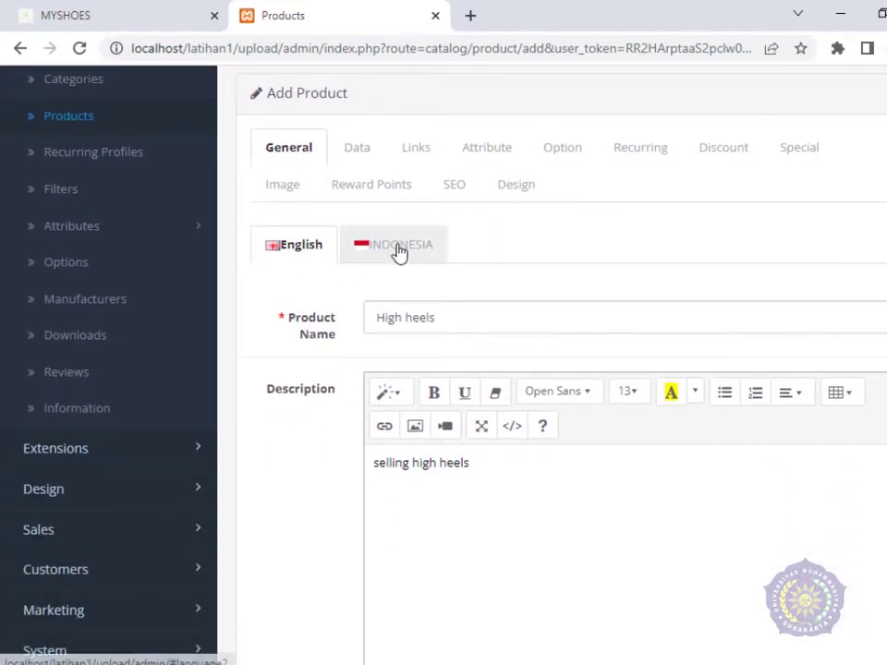
pyautogui.click(400, 250)
pyautogui.click(404, 322)
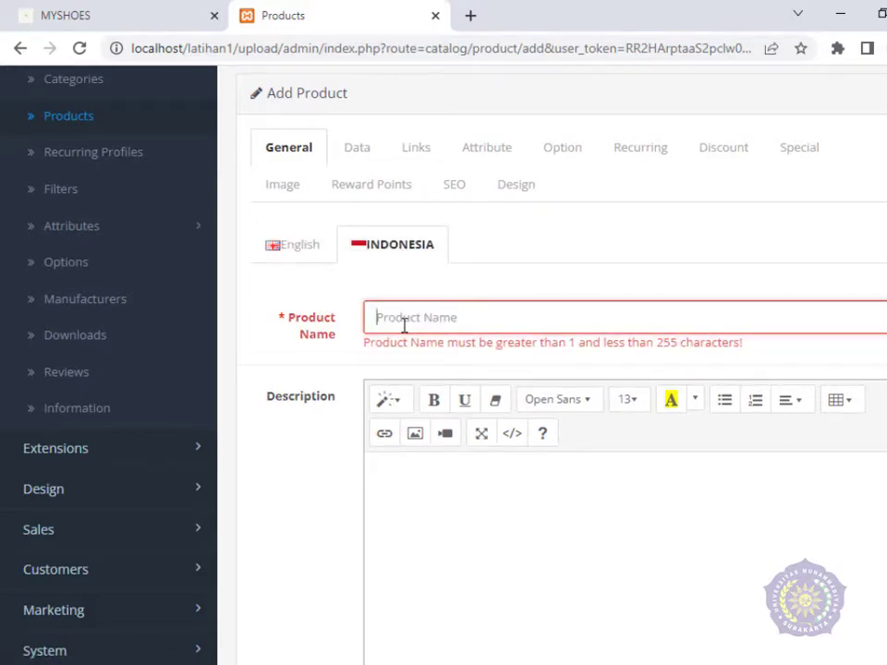
pyautogui.write('Sepatu hak')
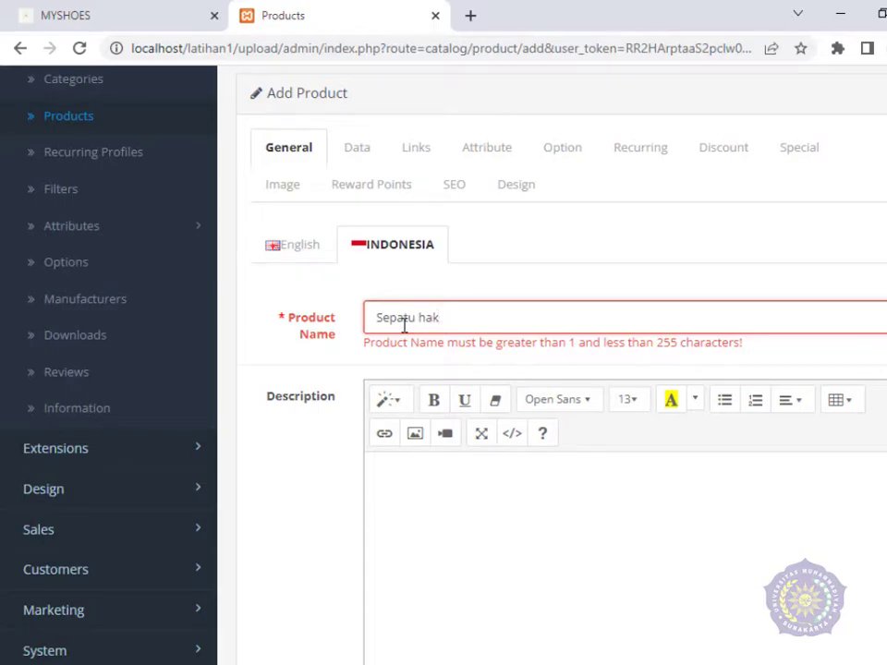
pyautogui.click(451, 463)
pyautogui.write('menjua')
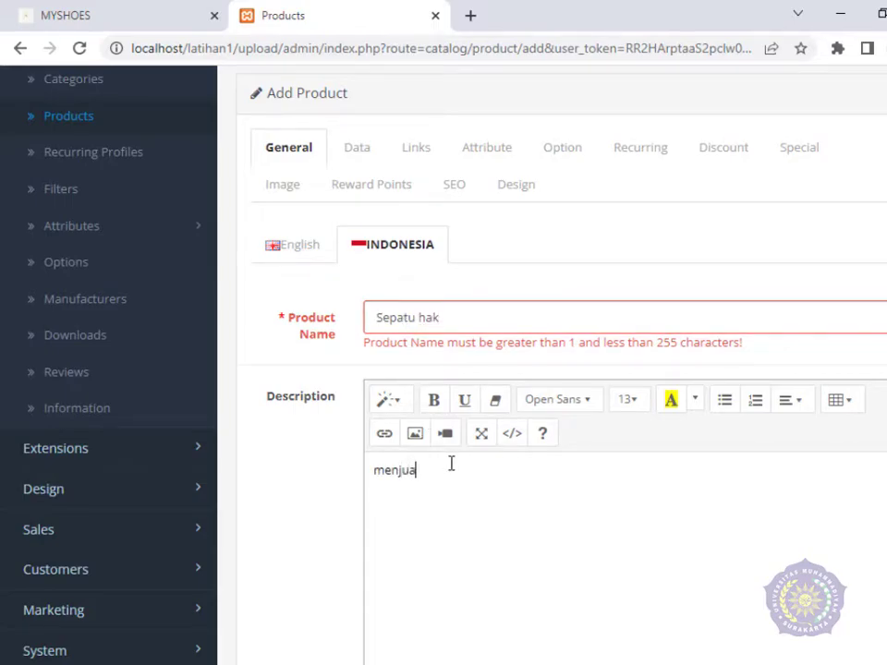
pyautogui.write('l sepatu hak')
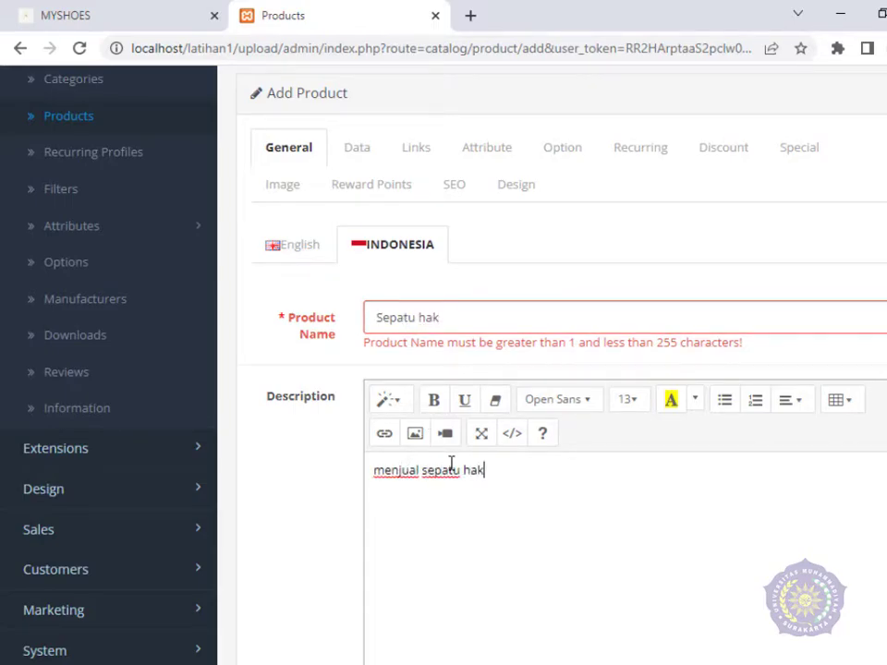
# Set the product's Indonesian meta tag title to "Sepatu hak".
pyautogui.scroll(-2, 452, 470)
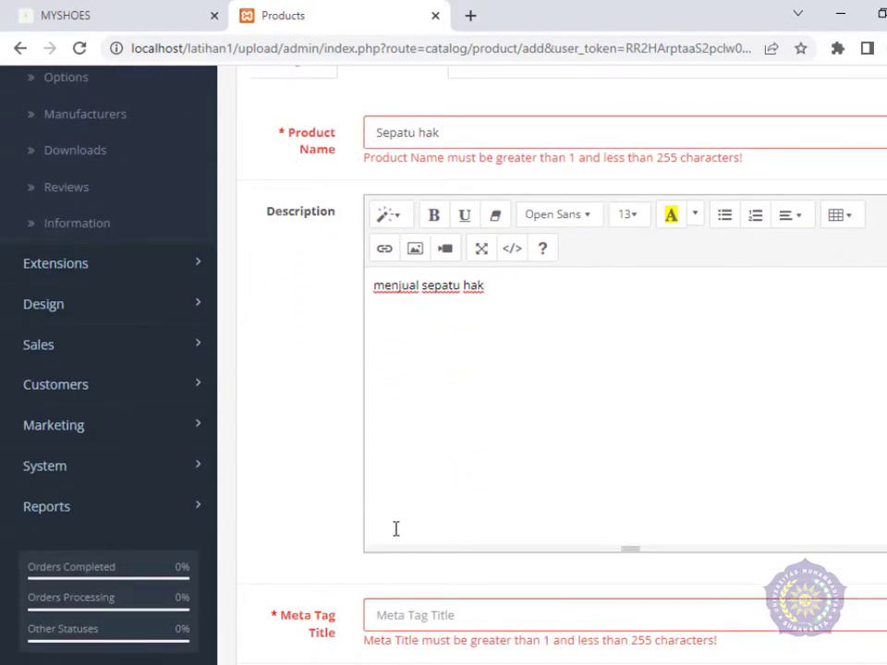
pyautogui.scroll(4, 397, 526)
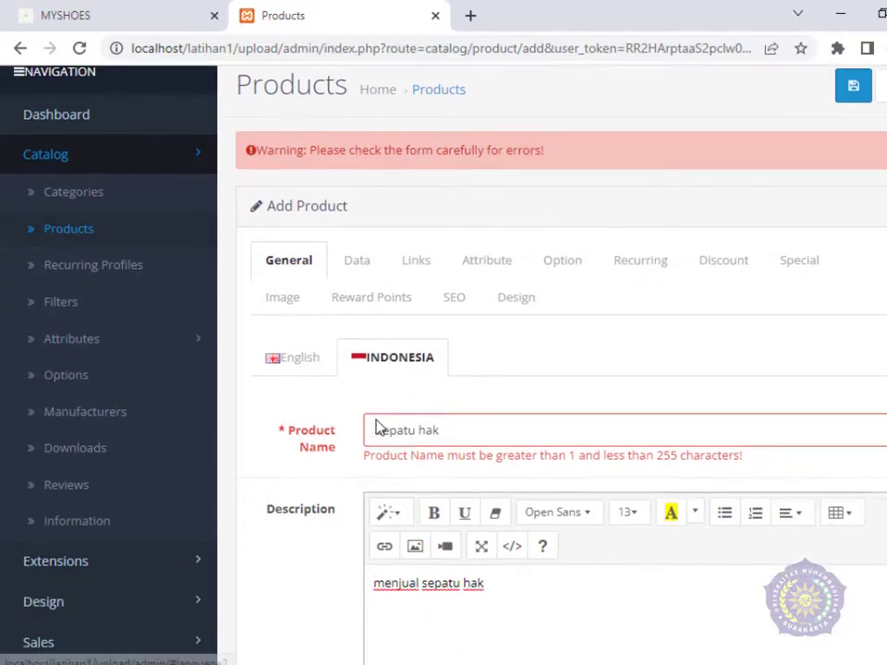
pyautogui.scroll(-5, 376, 425)
pyautogui.scroll(-3, 451, 446)
pyautogui.click(408, 338)
pyautogui.write('Sepatu hak')
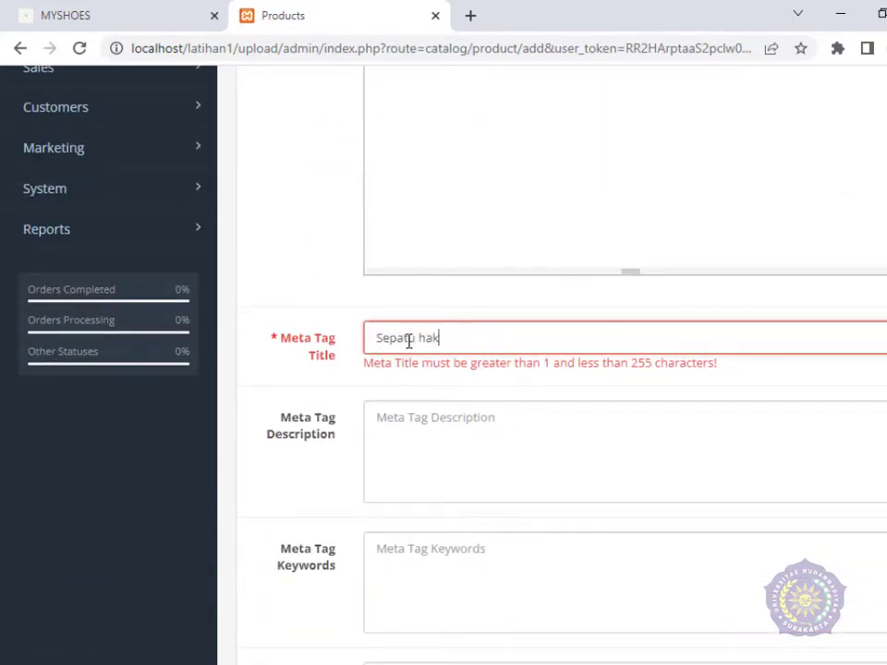
# Save the new High heels product and check its entry in the product list.
pyautogui.scroll(-2, 428, 390)
pyautogui.scroll(10, 427, 397)
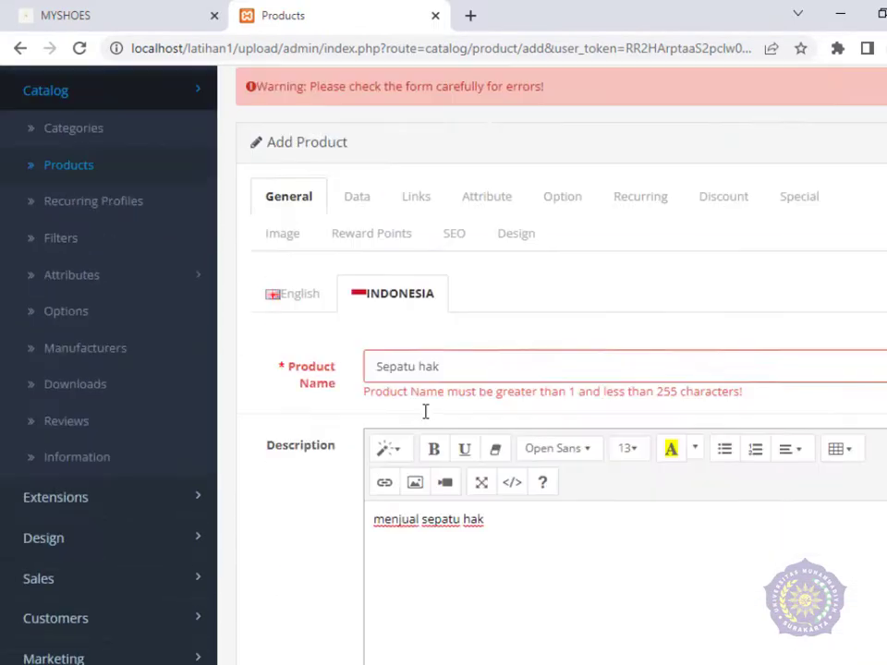
pyautogui.click(852, 158)
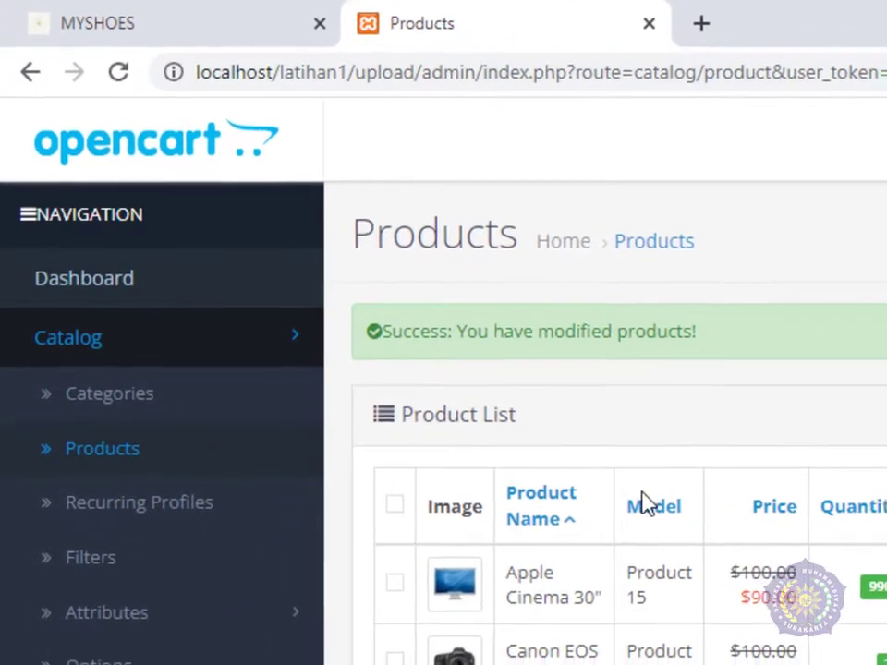
pyautogui.scroll(-10, 671, 526)
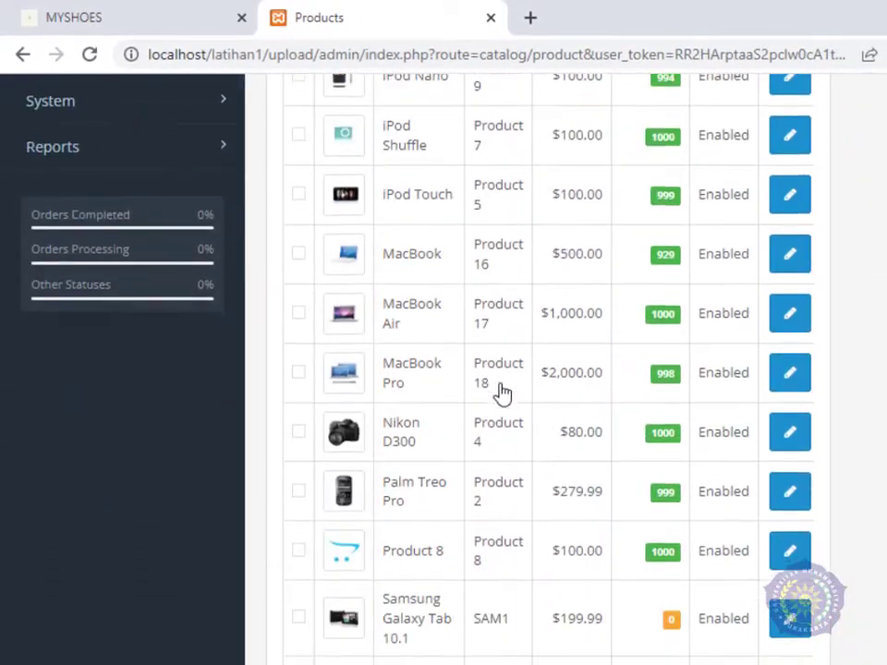
pyautogui.scroll(-3, 502, 393)
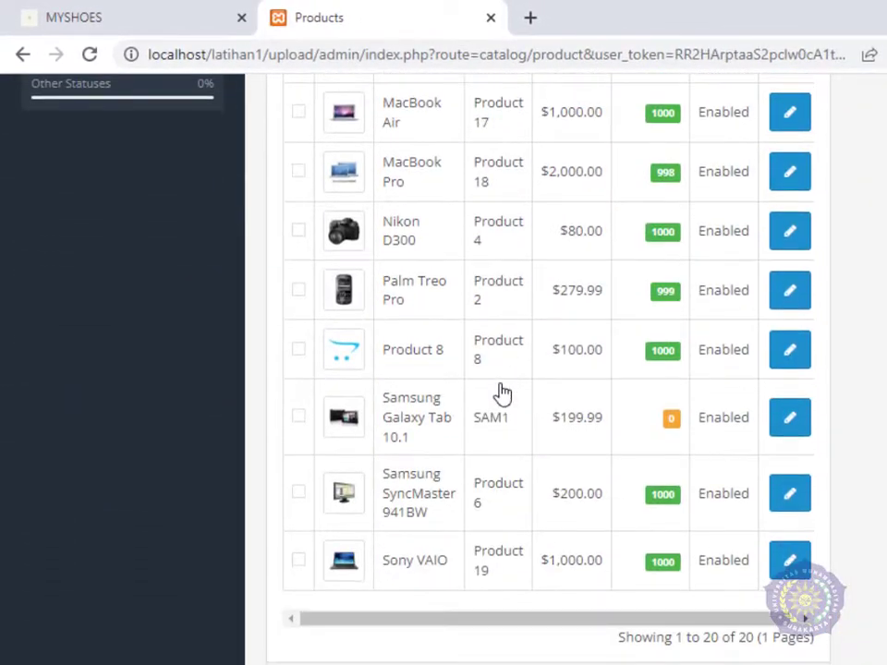
pyautogui.scroll(3, 506, 416)
pyautogui.scroll(-4, 542, 552)
pyautogui.scroll(8, 554, 526)
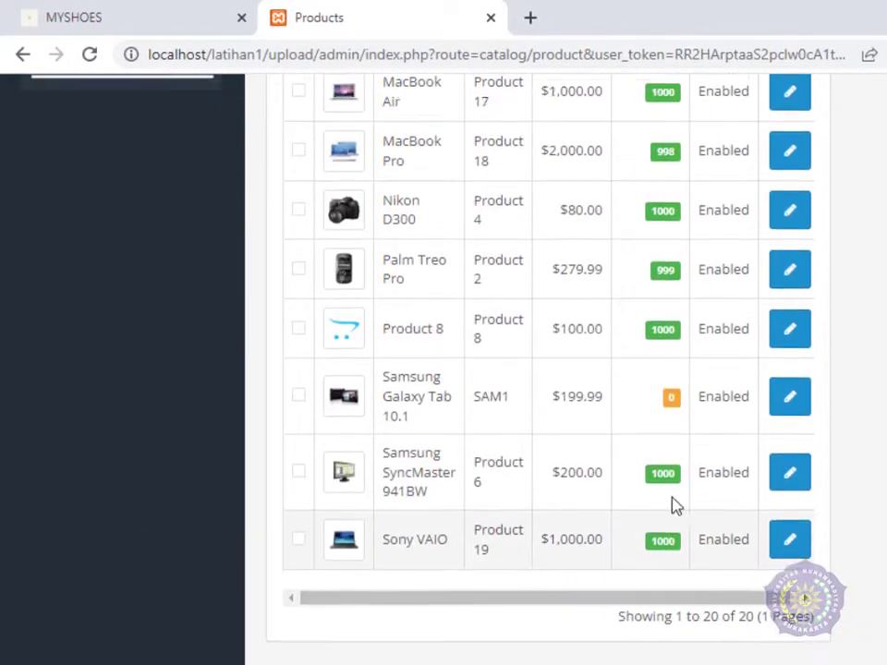
pyautogui.scroll(5, 673, 490)
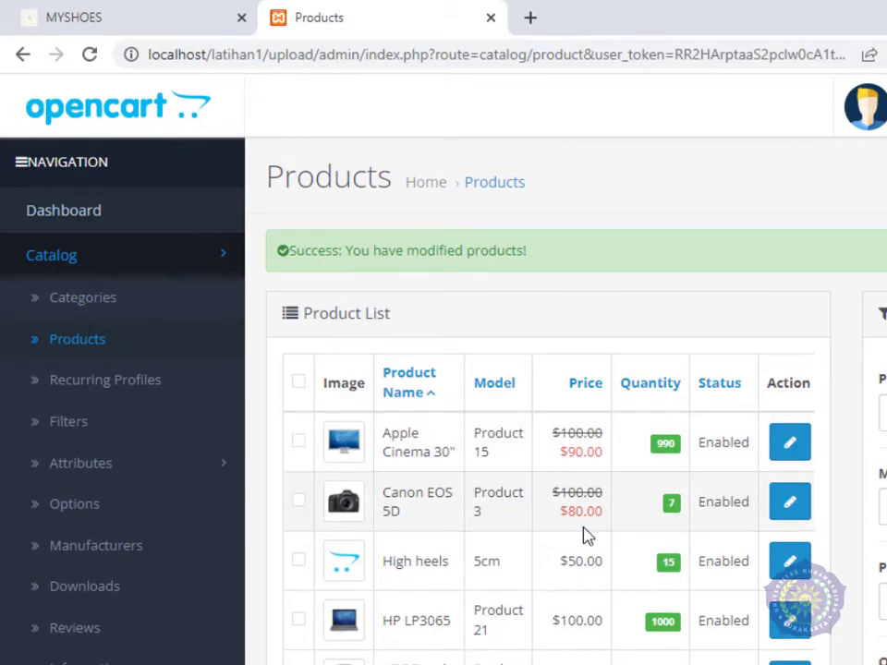
# Look through the product list for the High heels entry and its price, quantity and status.
pyautogui.scroll(-6, 586, 533)
pyautogui.scroll(5, 585, 534)
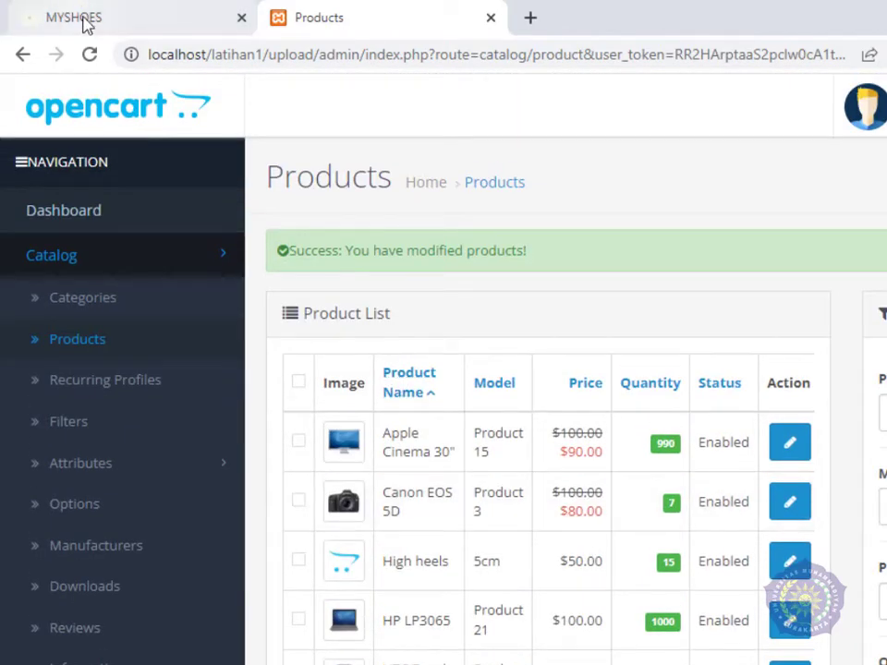
pyautogui.scroll(-12, 713, 531)
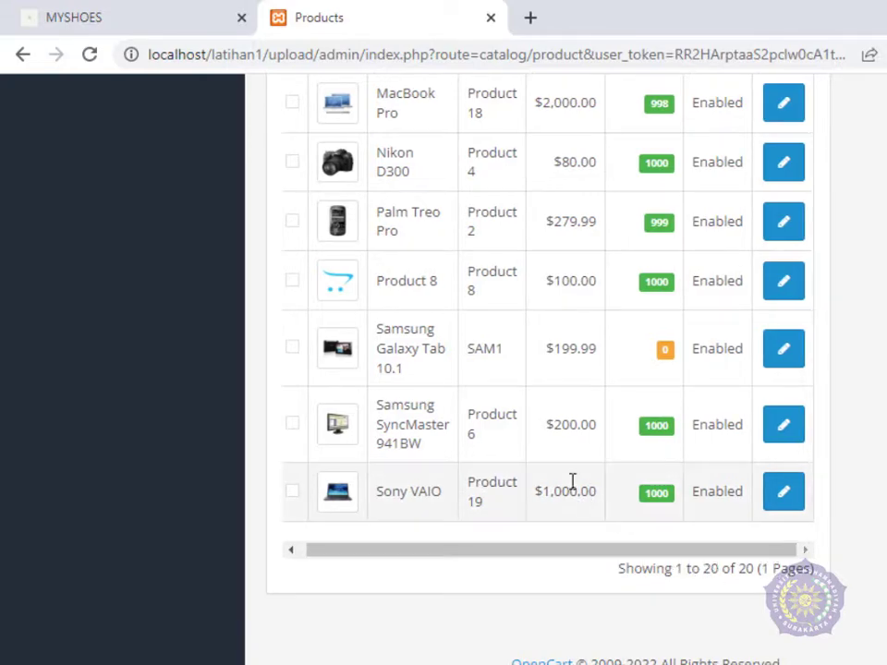
pyautogui.scroll(1, 581, 492)
pyautogui.scroll(6, 570, 487)
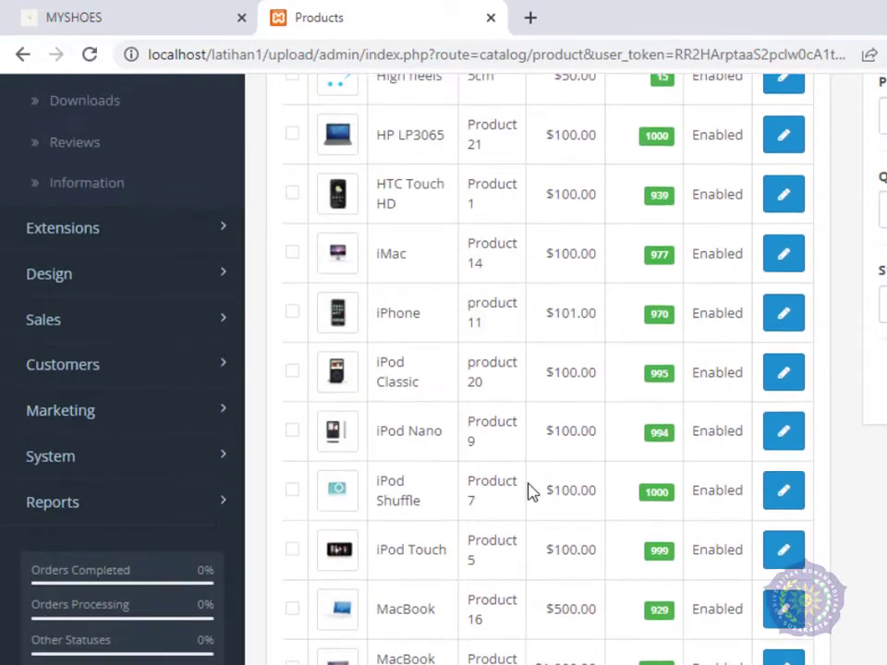
pyautogui.scroll(4, 531, 492)
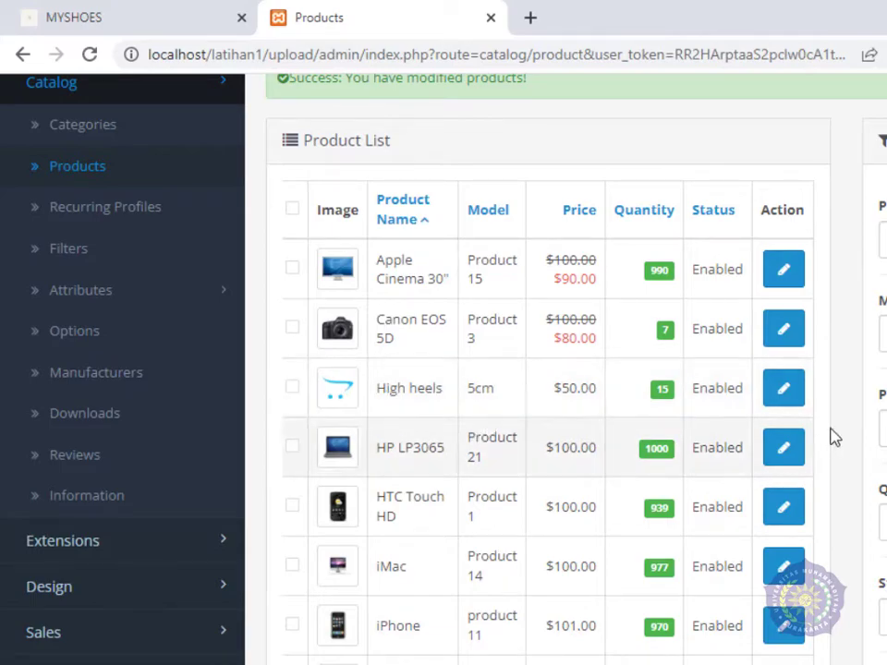
# Open the High heels product for editing and review its general and data details.
pyautogui.click(782, 395)
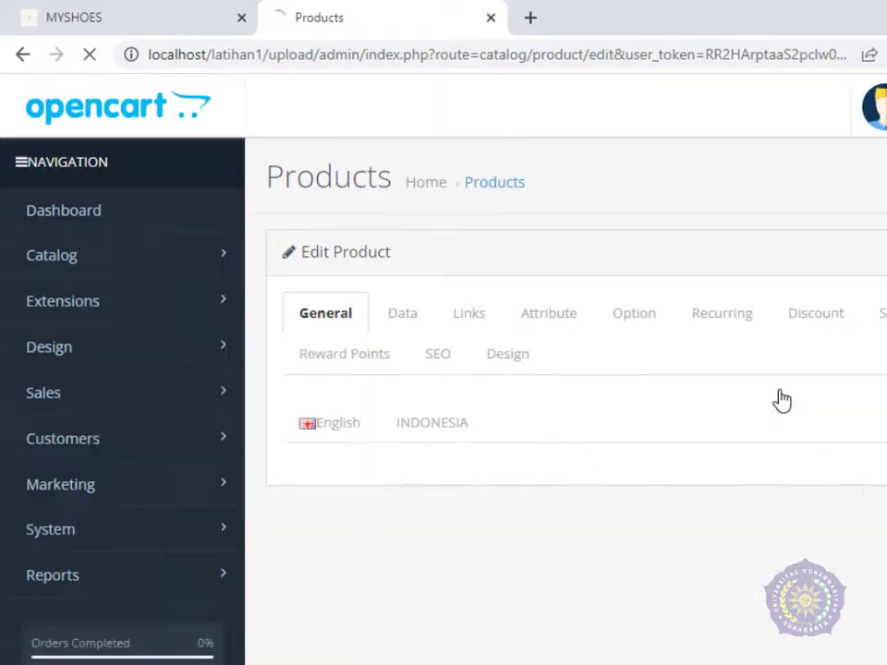
pyautogui.scroll(-5, 413, 446)
pyautogui.scroll(10, 414, 447)
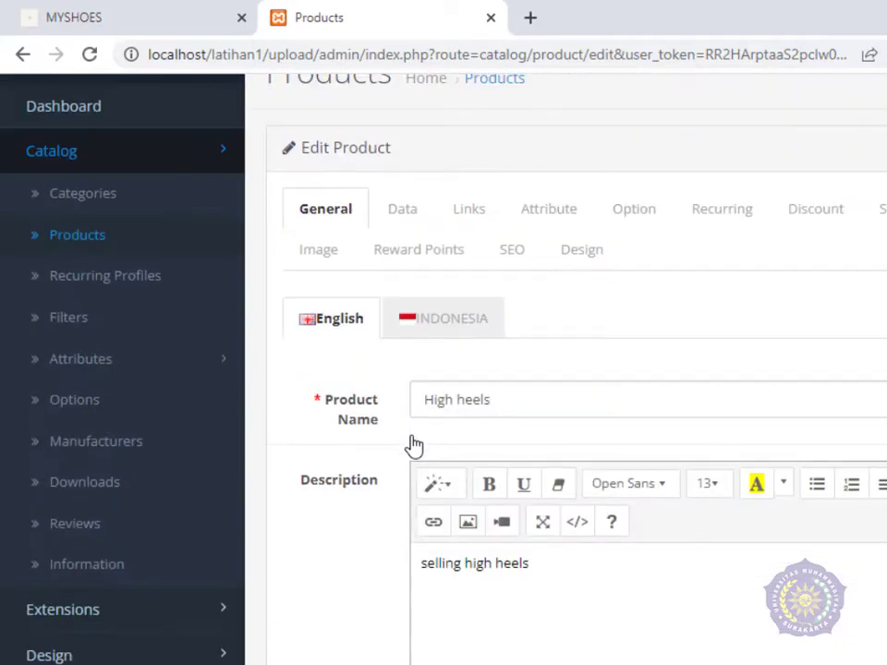
pyautogui.click(409, 321)
pyautogui.scroll(-3, 533, 507)
pyautogui.scroll(-10, 533, 507)
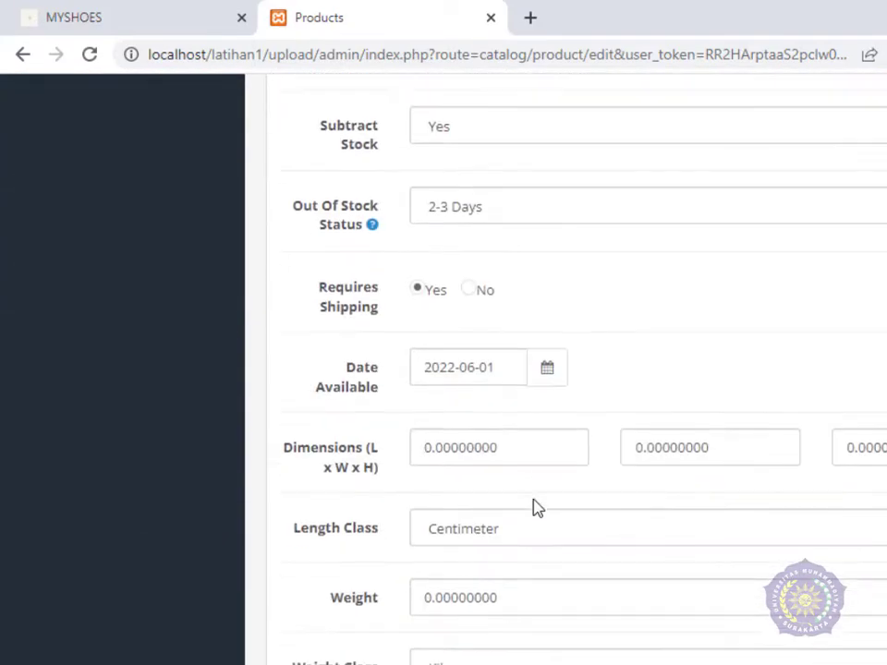
pyautogui.scroll(15, 532, 507)
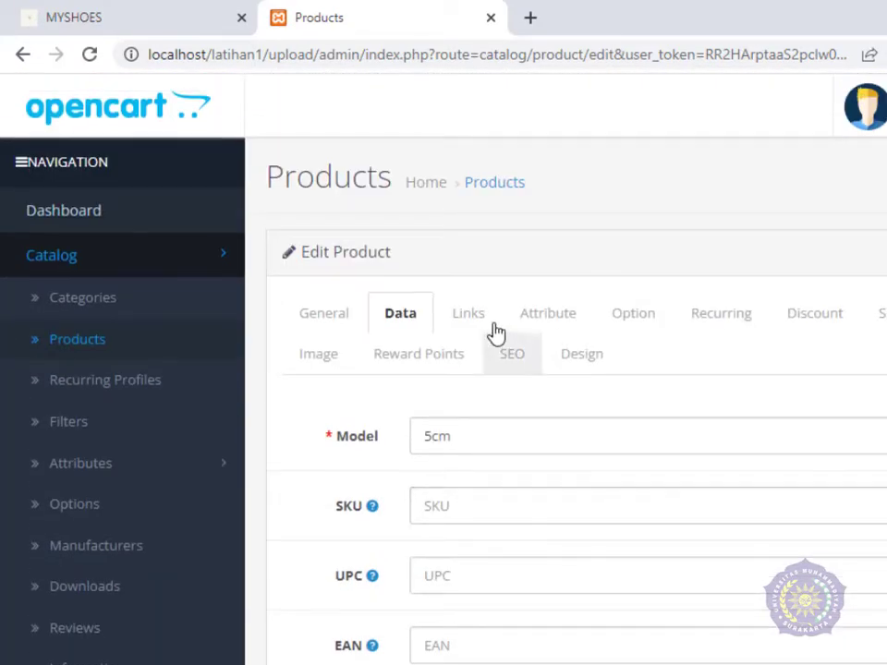
pyautogui.click(343, 320)
pyautogui.scroll(-8, 562, 524)
pyautogui.scroll(4, 570, 529)
pyautogui.scroll(5, 570, 528)
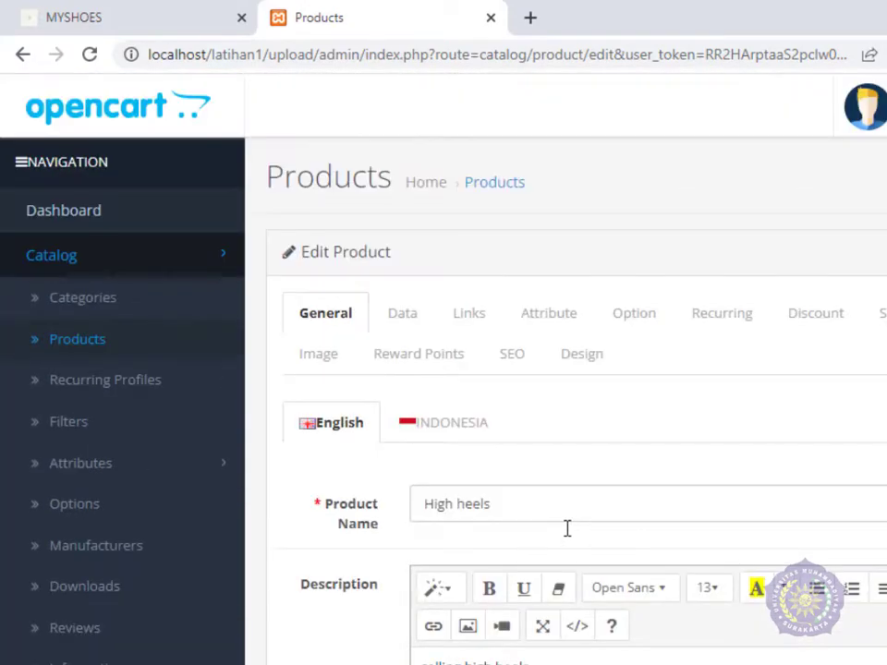
# Look through the product's links, attribute, option, recurring, discount and special settings.
pyautogui.click(388, 314)
pyautogui.click(427, 291)
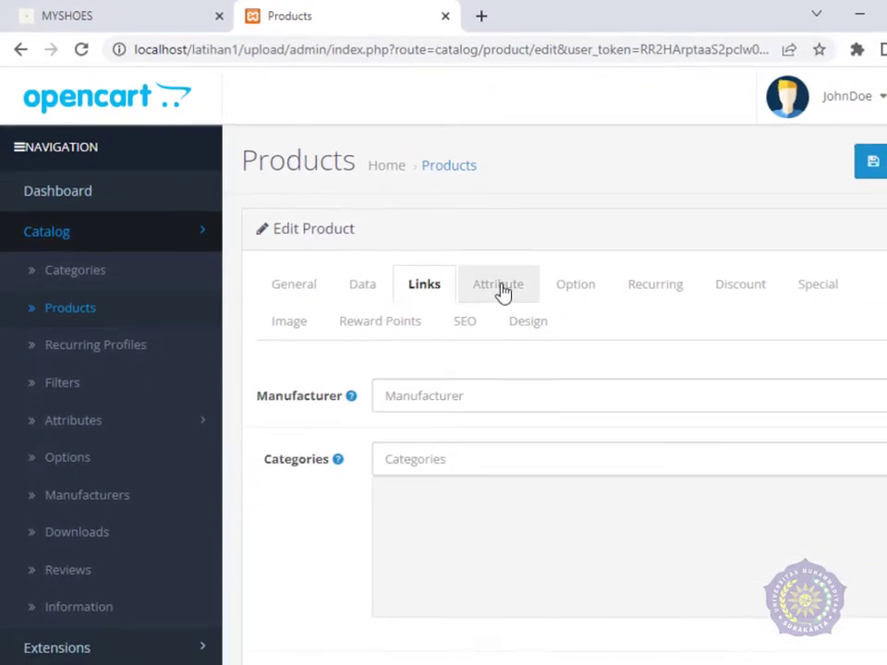
pyautogui.click(497, 291)
pyautogui.click(571, 293)
pyautogui.click(670, 297)
pyautogui.click(756, 290)
pyautogui.click(817, 286)
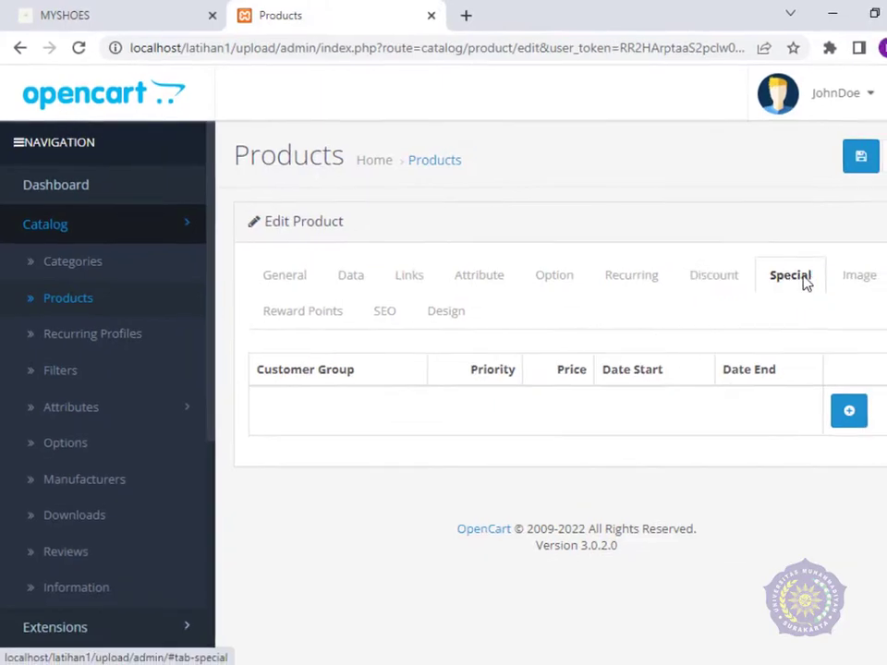
# Set BLACK.jpeg from the image manager as the main image of the High heels product.
pyautogui.click(879, 288)
pyautogui.scroll(-1, 334, 342)
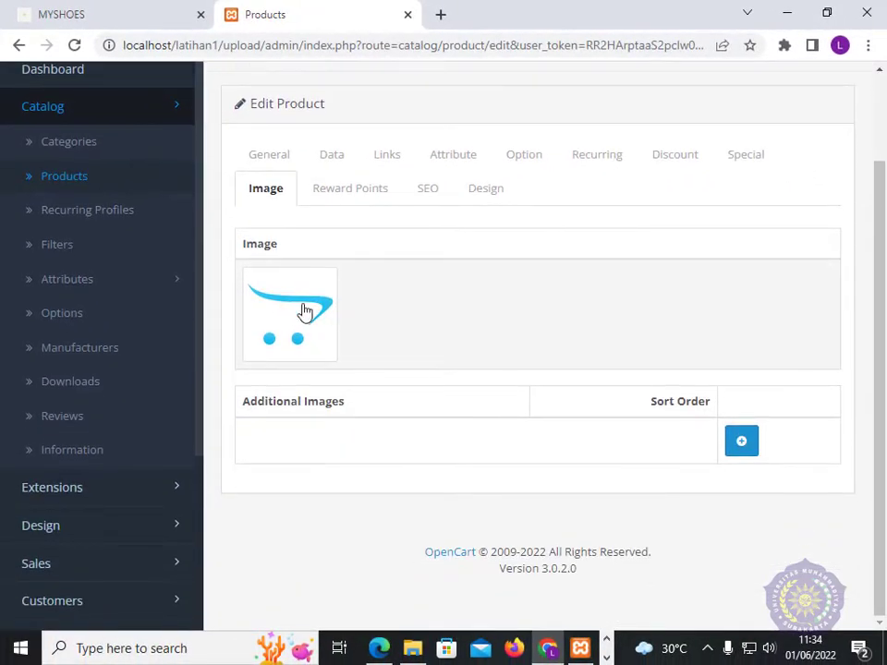
pyautogui.click(306, 312)
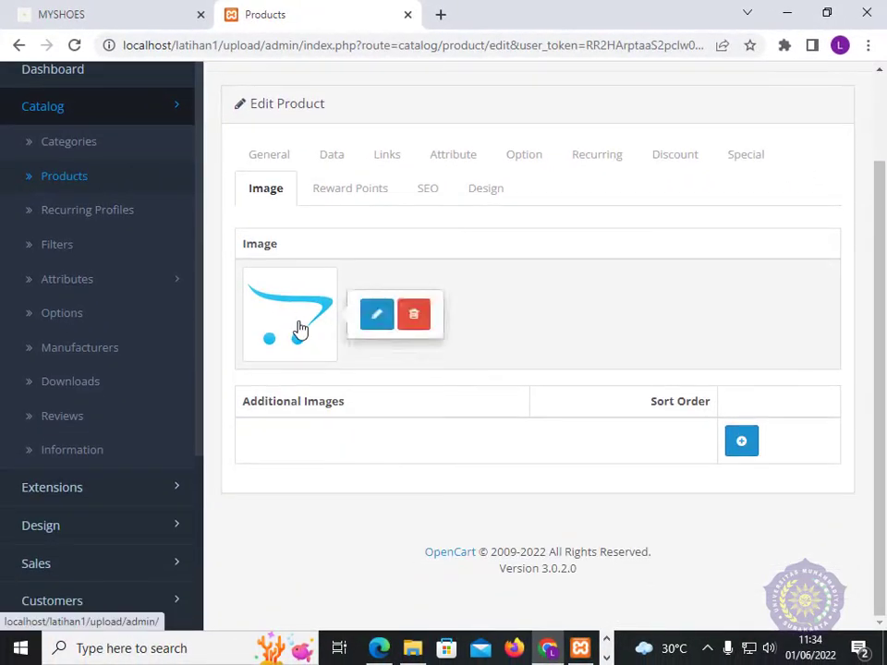
pyautogui.click(382, 317)
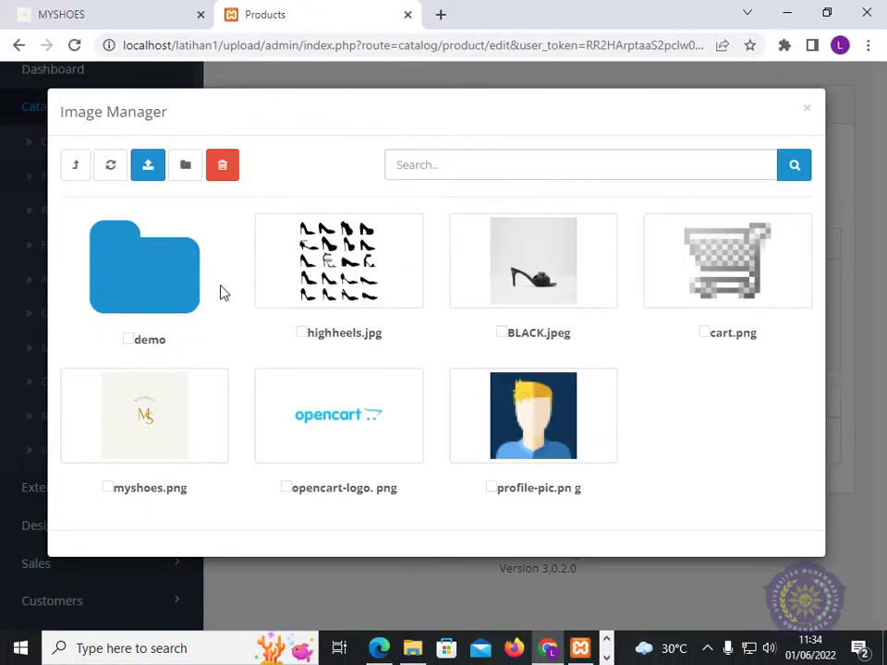
pyautogui.click(550, 263)
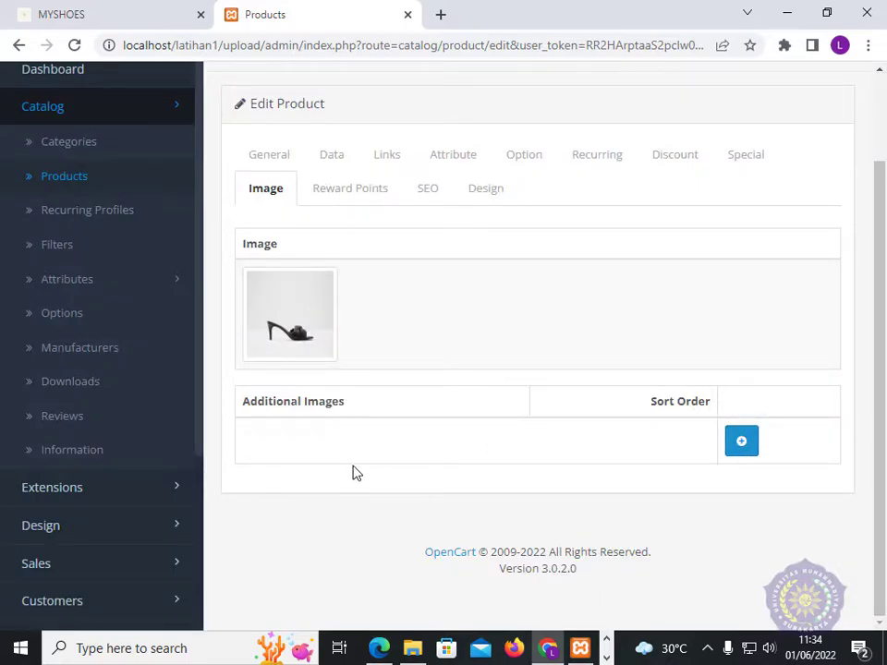
# Add an additional image row to the product and upload the BROWN picture from the DM FIX folder to the image manager.
pyautogui.click(740, 444)
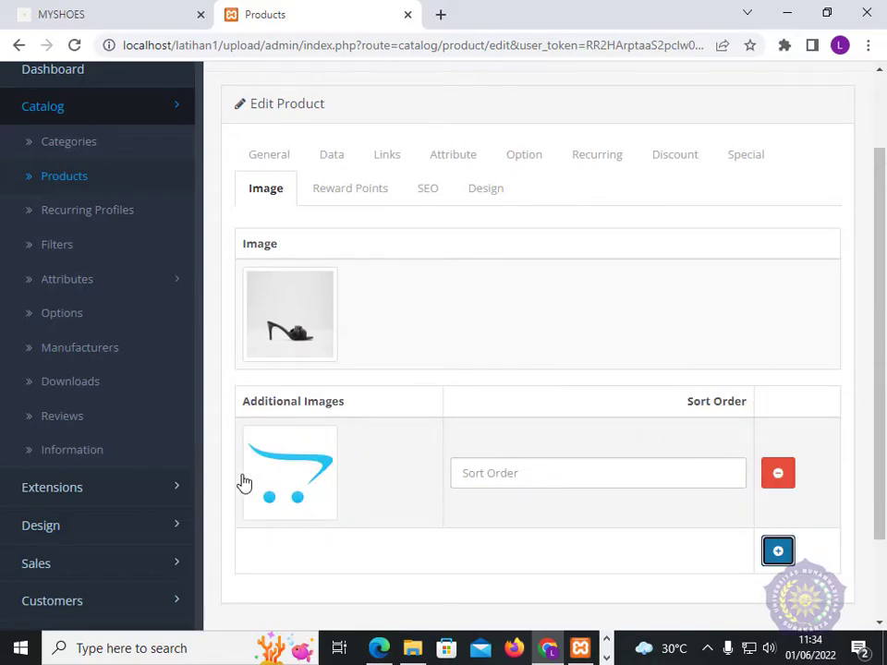
pyautogui.scroll(-2, 693, 519)
pyautogui.click(297, 362)
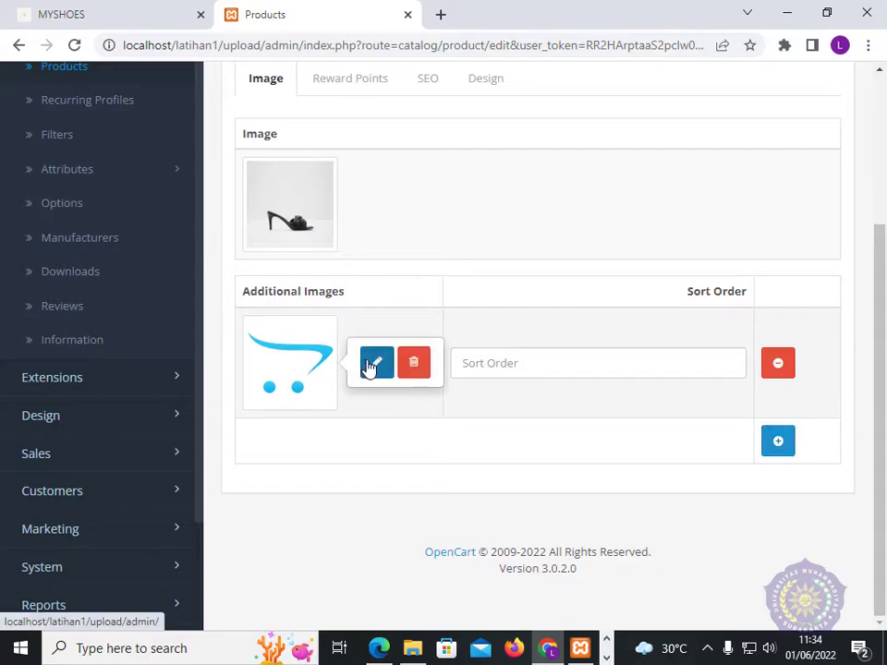
pyautogui.click(374, 360)
pyautogui.click(143, 170)
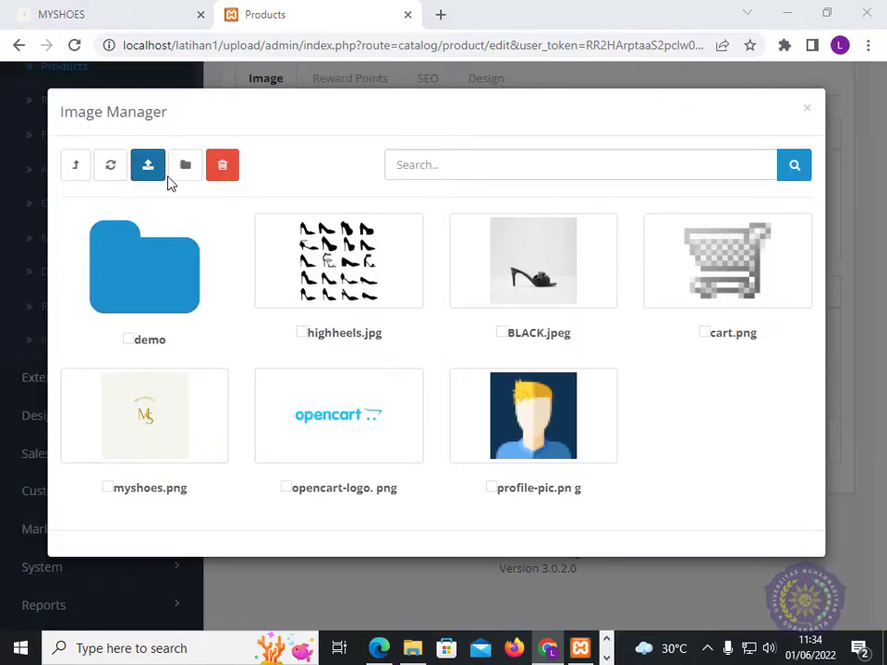
pyautogui.click(196, 183)
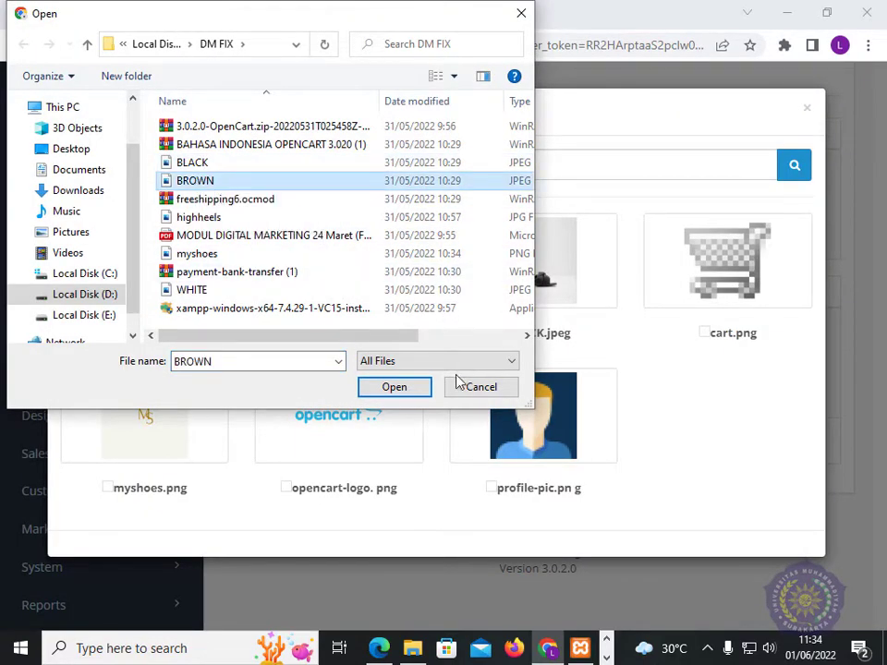
pyautogui.click(405, 387)
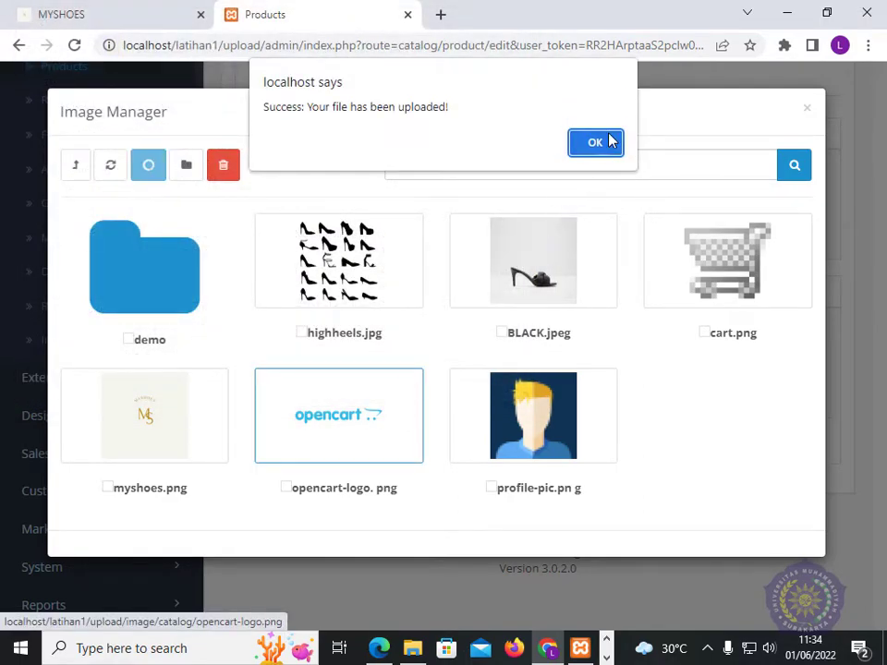
pyautogui.click(610, 141)
# Upload the WHITE picture to the image manager and choose BROWN.jpeg as the first additional image.
pyautogui.click(148, 167)
pyautogui.click(235, 291)
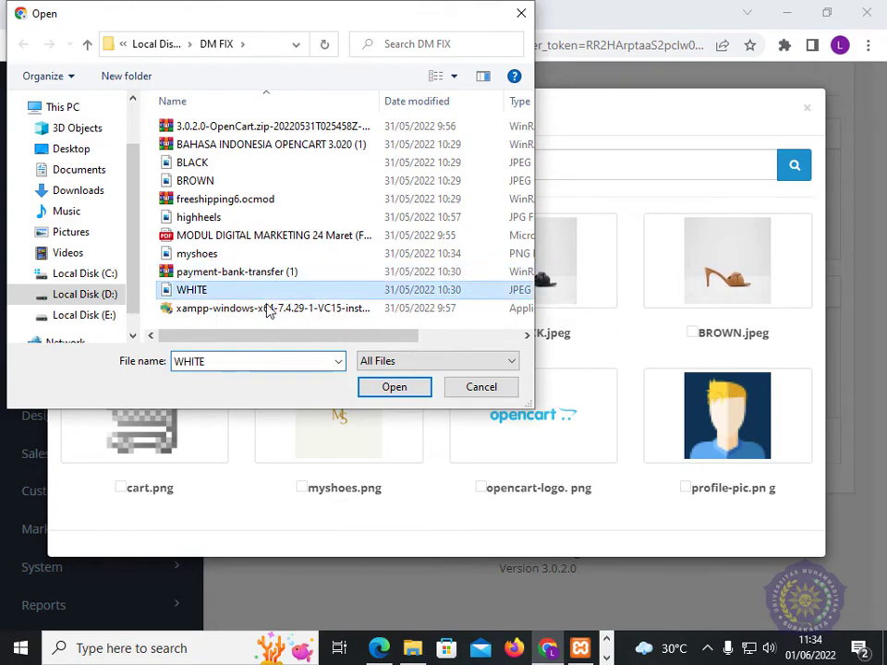
pyautogui.click(394, 387)
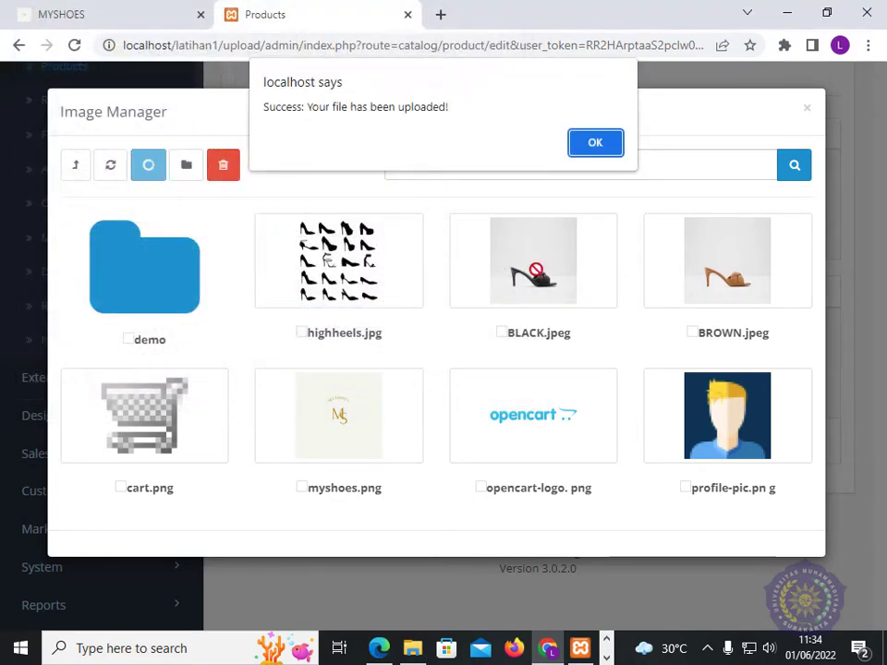
pyautogui.click(594, 145)
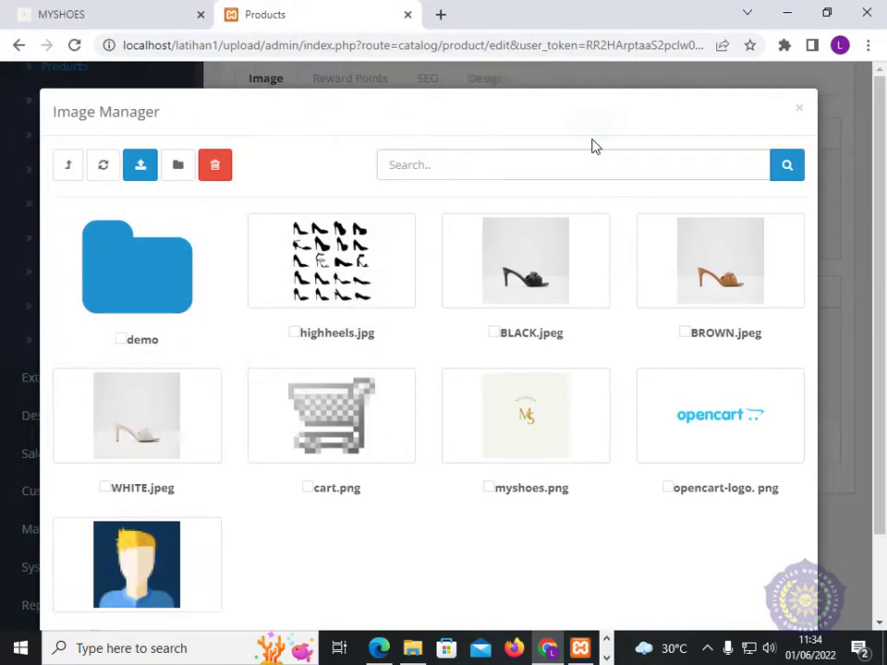
pyautogui.click(731, 279)
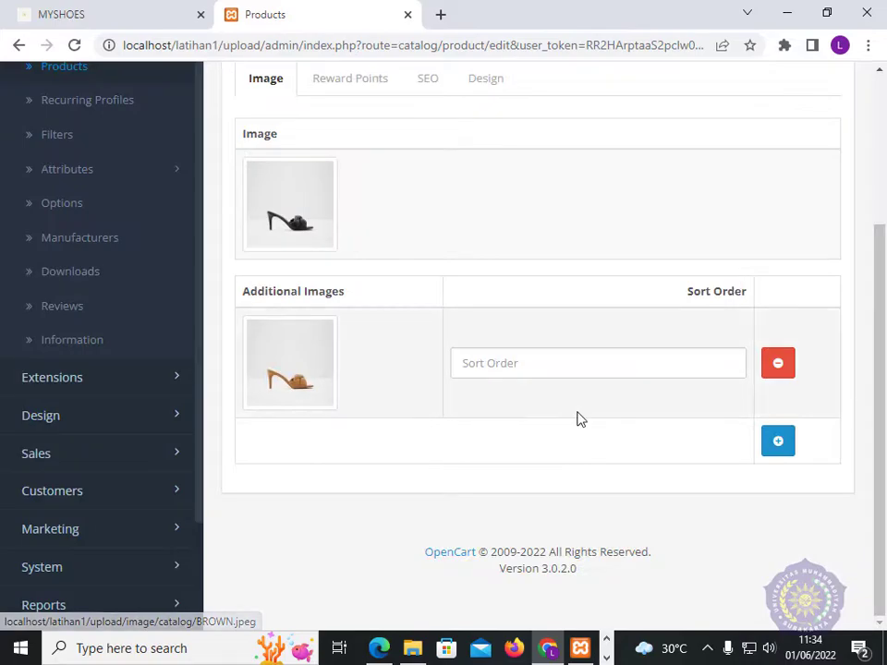
# Add a second additional image to the product using WHITE.jpeg.
pyautogui.click(776, 442)
pyautogui.scroll(-2, 295, 416)
pyautogui.click(267, 359)
pyautogui.click(378, 360)
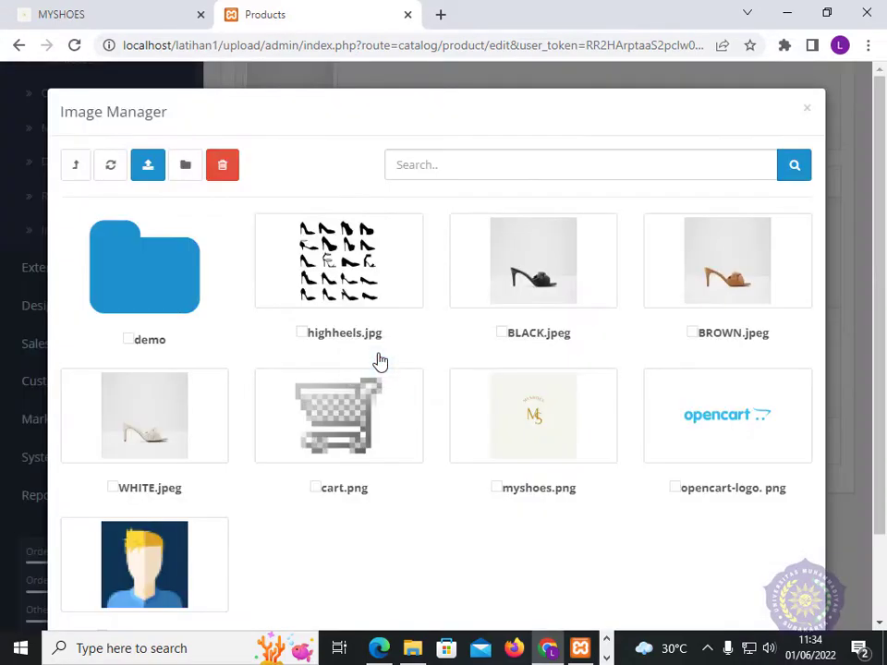
pyautogui.click(154, 424)
# Save the High heels product with its images and check its entry in the product list.
pyautogui.scroll(5, 445, 414)
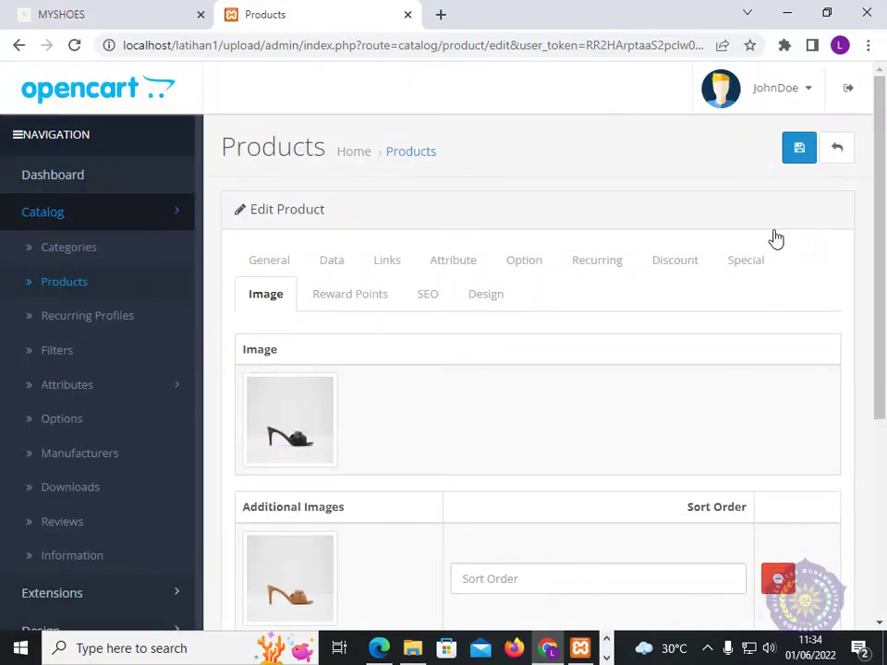
pyautogui.click(799, 150)
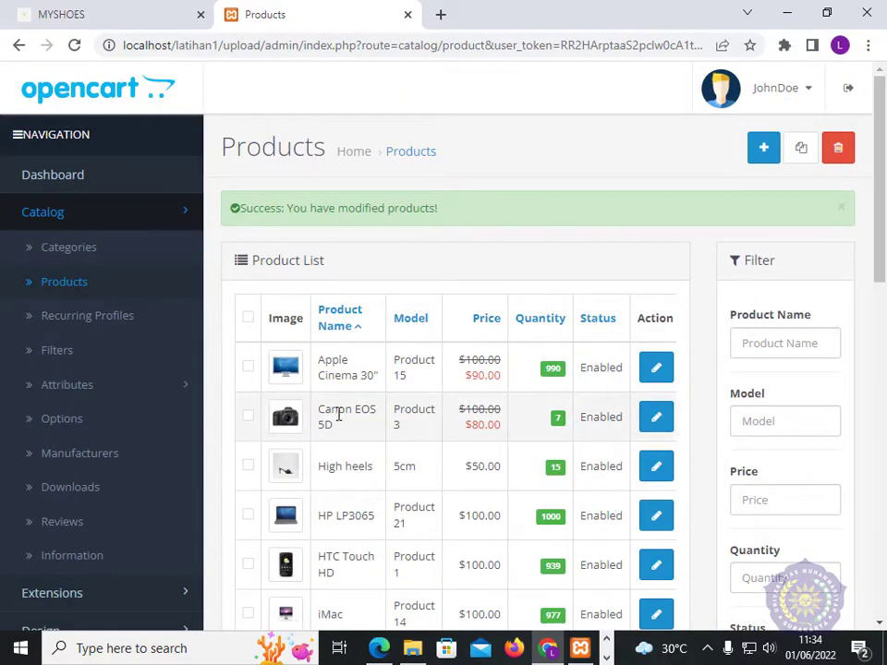
pyautogui.scroll(-2, 342, 420)
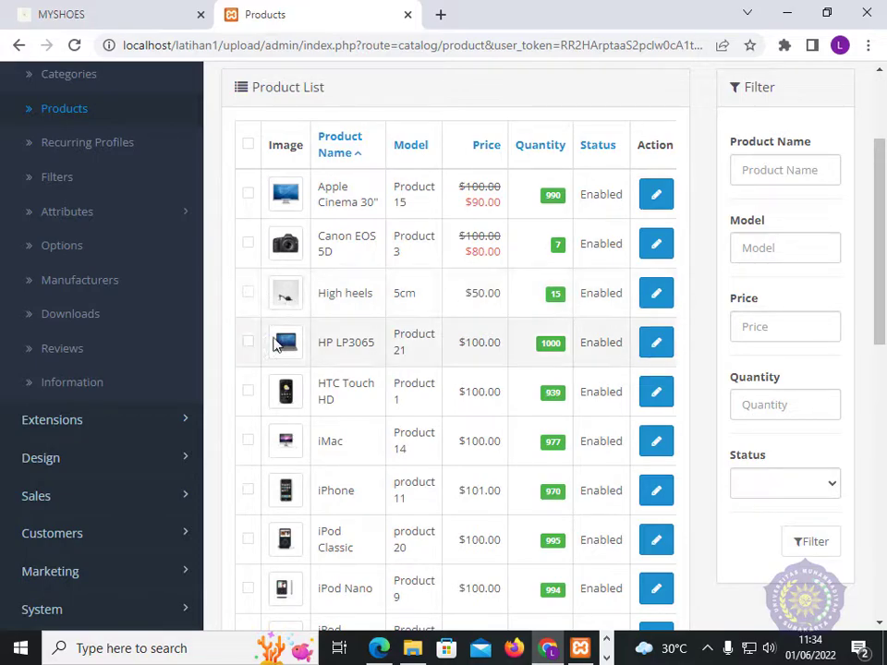
# Switch to the MYSHOES storefront, reload it and look through the home page for the new product.
pyautogui.click(92, 11)
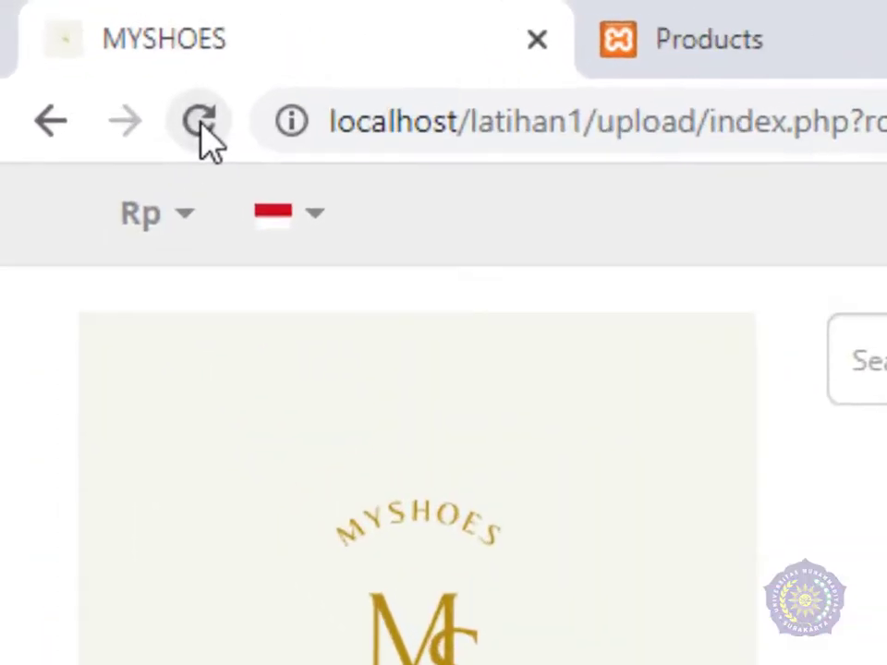
pyautogui.click(194, 118)
pyautogui.scroll(-10, 214, 391)
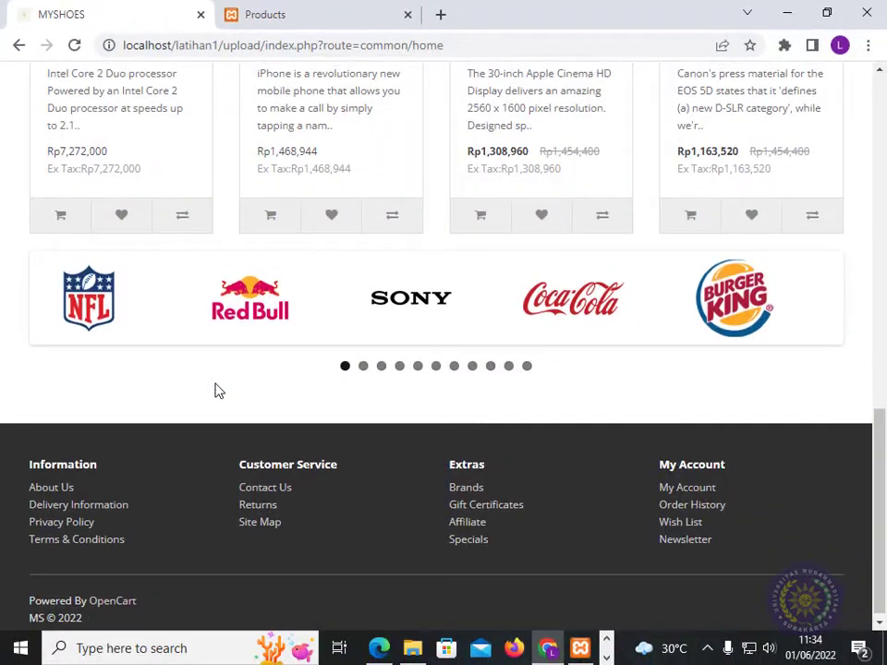
pyautogui.scroll(5, 215, 391)
pyautogui.scroll(10, 154, 443)
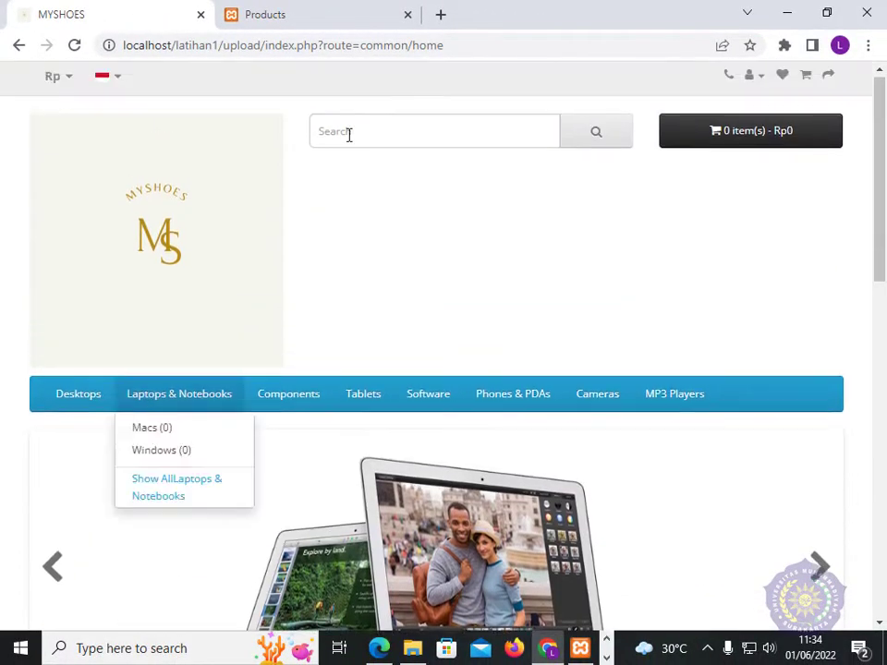
# Search the storefront for "high heels", examine the results page and repeat the search.
pyautogui.click(369, 129)
pyautogui.write('high heels')
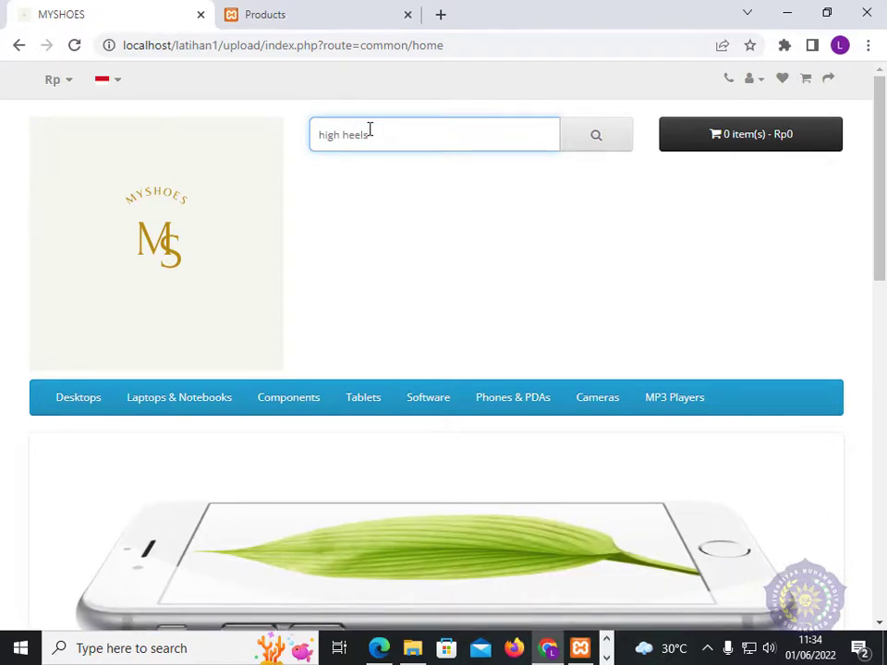
pyautogui.scroll(-4, 332, 275)
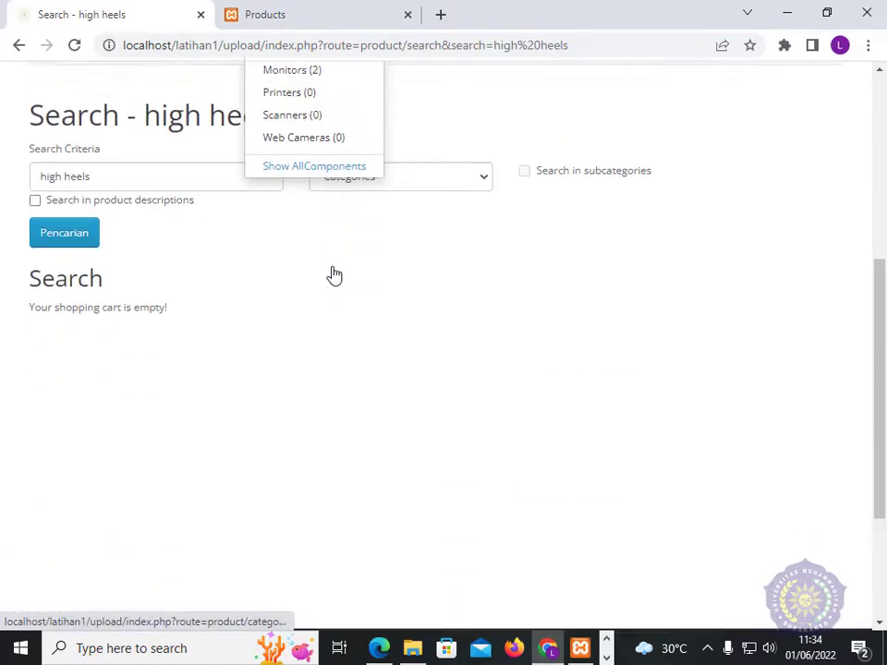
pyautogui.scroll(3, 333, 275)
pyautogui.scroll(-1, 280, 364)
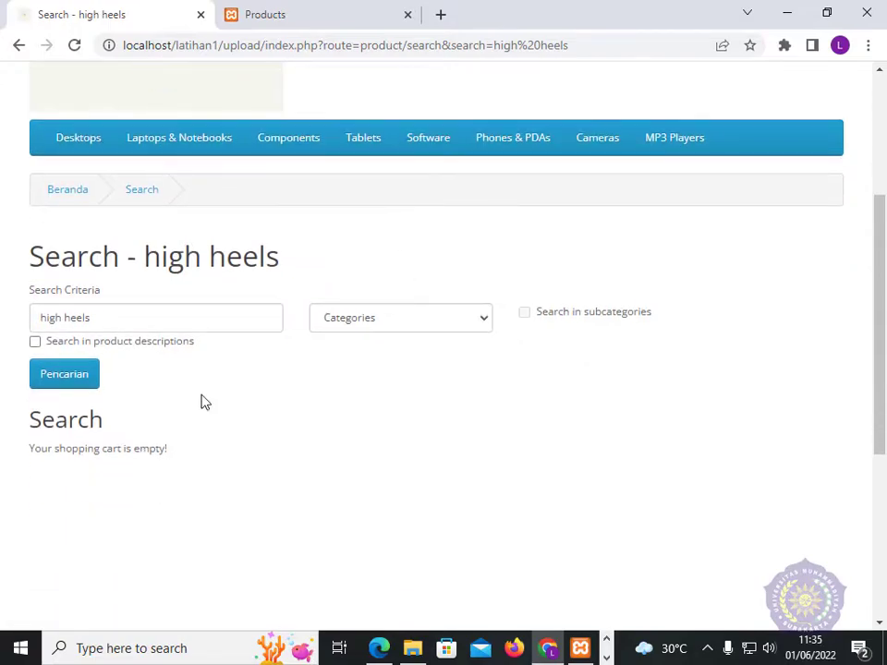
pyautogui.click(74, 380)
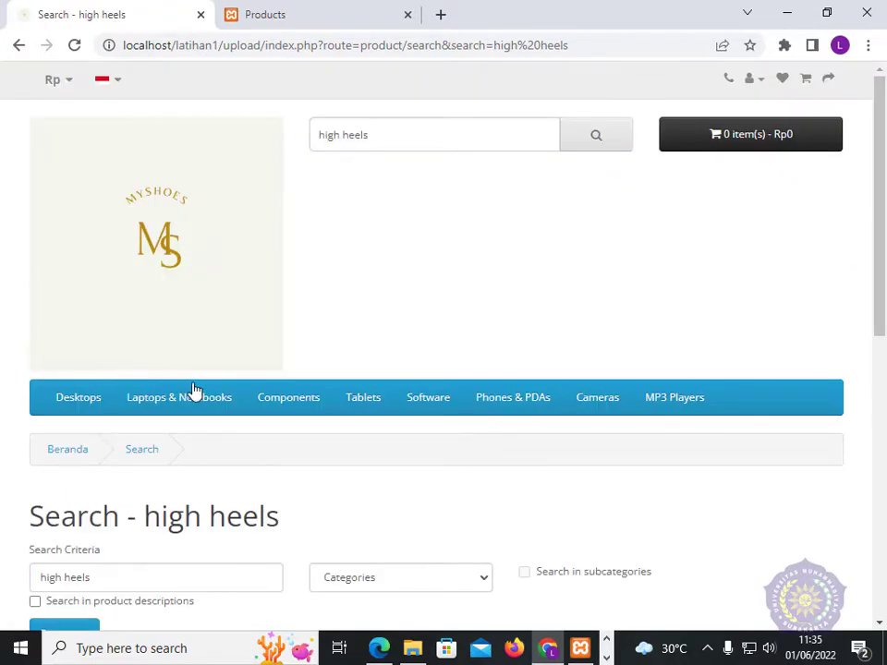
# Look through the "high heels" search results, search the storefront for "heels" and examine that results page.
pyautogui.scroll(-4, 196, 392)
pyautogui.scroll(4, 195, 391)
pyautogui.click(400, 135)
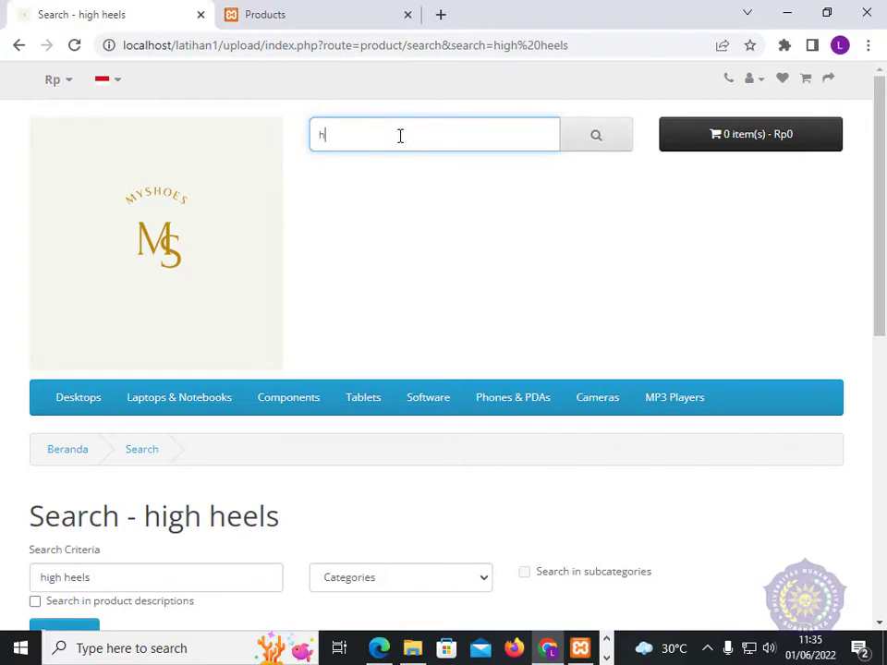
pyautogui.scroll(-6, 333, 265)
pyautogui.scroll(6, 317, 261)
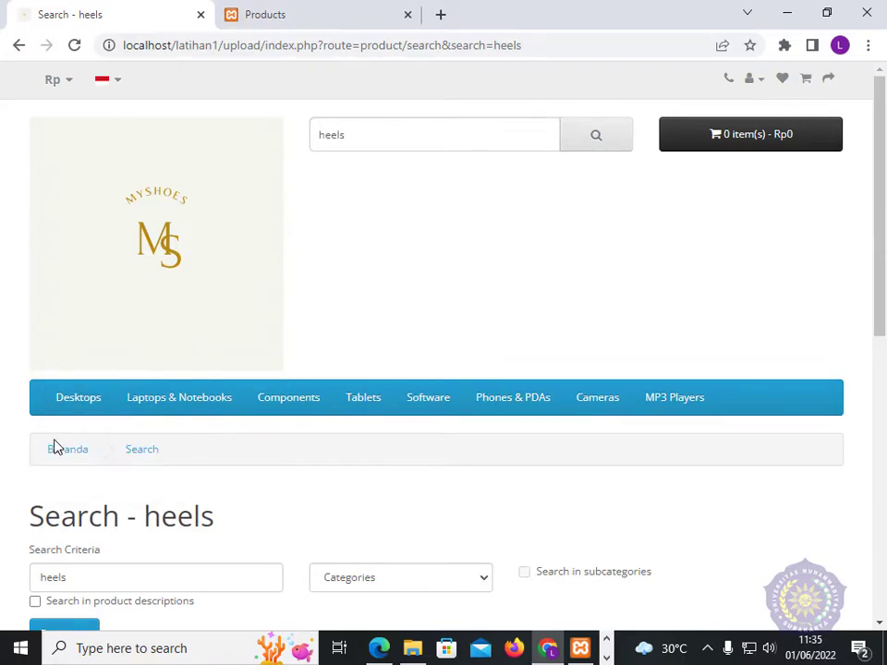
# Return to the storefront home page and check the featured products for the new shoe product.
pyautogui.click(73, 455)
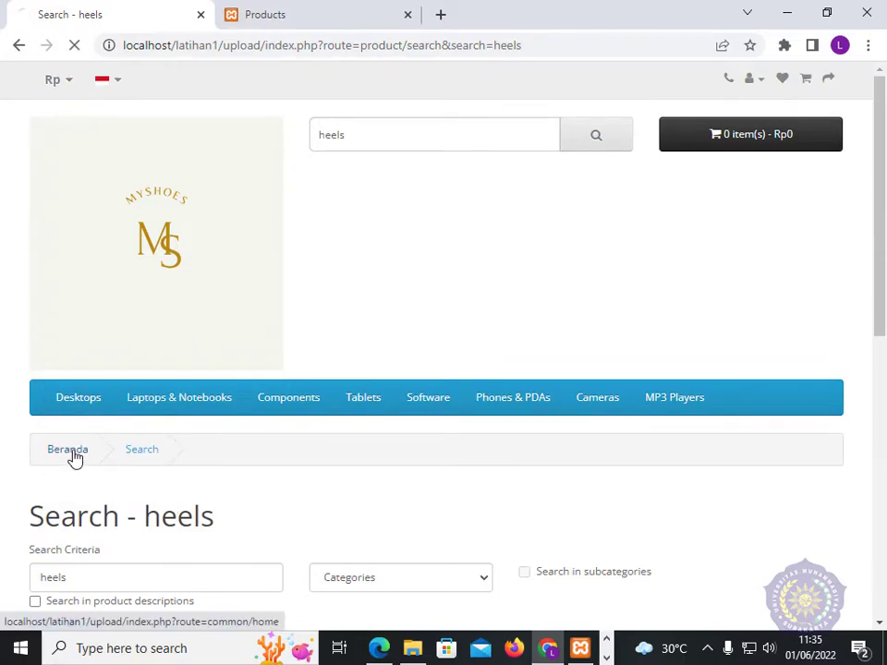
pyautogui.scroll(-5, 212, 504)
pyautogui.scroll(-3, 213, 505)
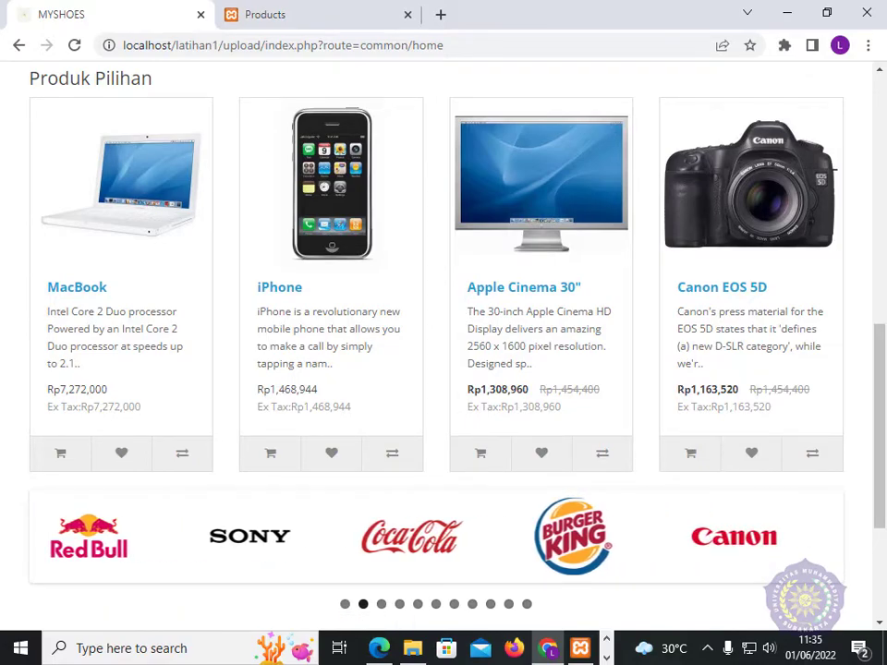
pyautogui.scroll(8, 388, 323)
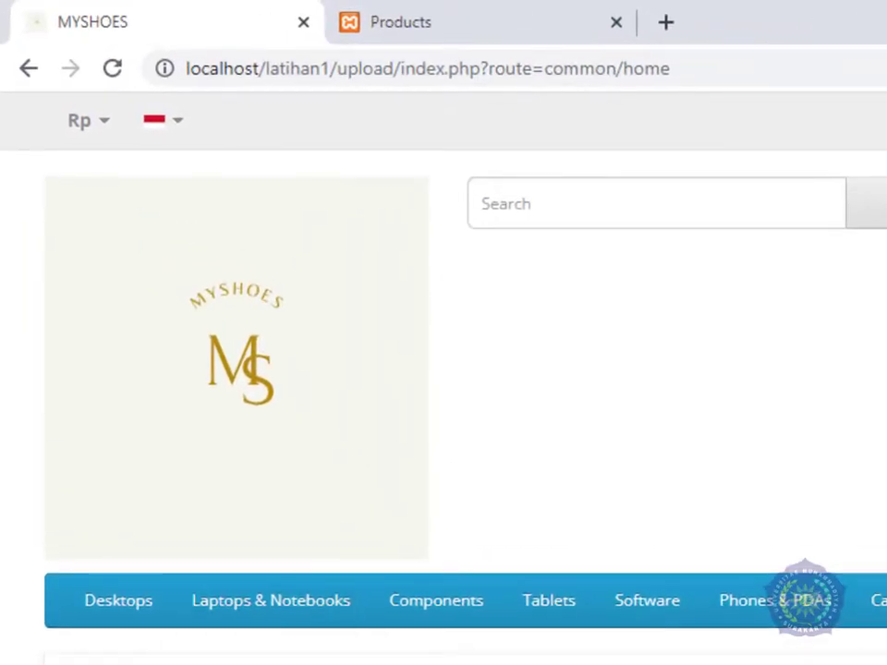
# Switch to the OpenCart admin and list the extensions of type Modules.
pyautogui.click(445, 28)
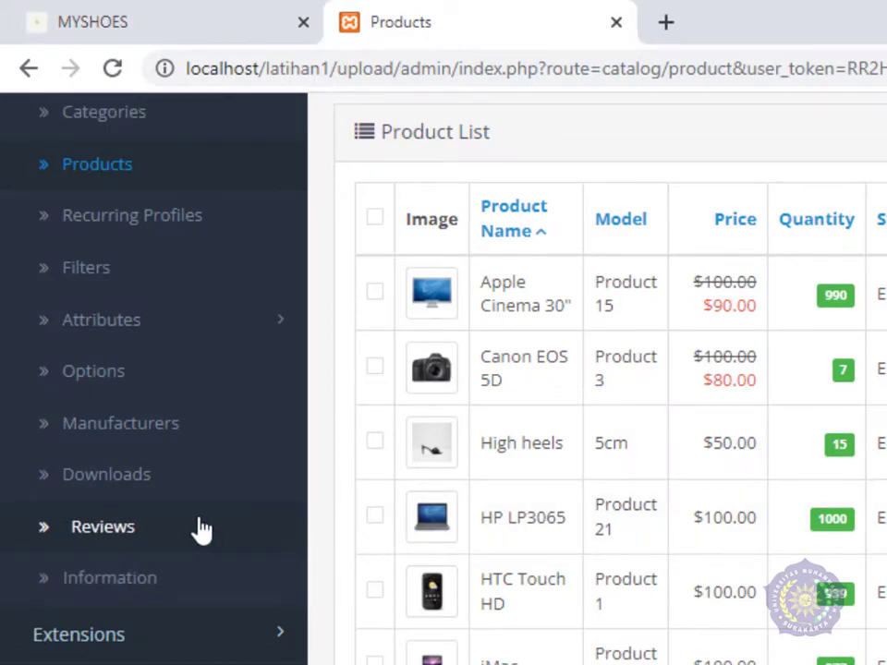
pyautogui.scroll(3, 198, 527)
pyautogui.click(135, 331)
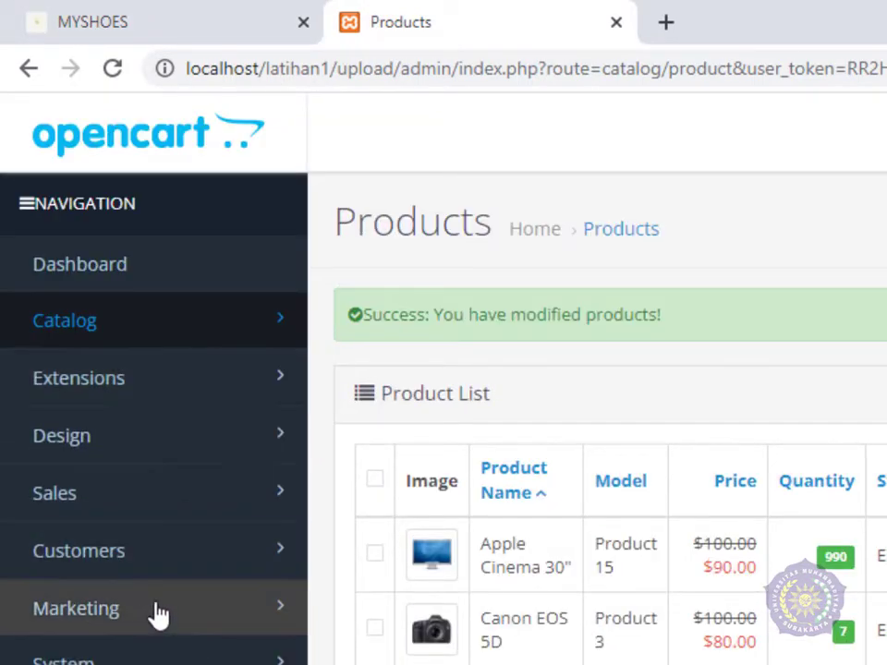
pyautogui.click(135, 388)
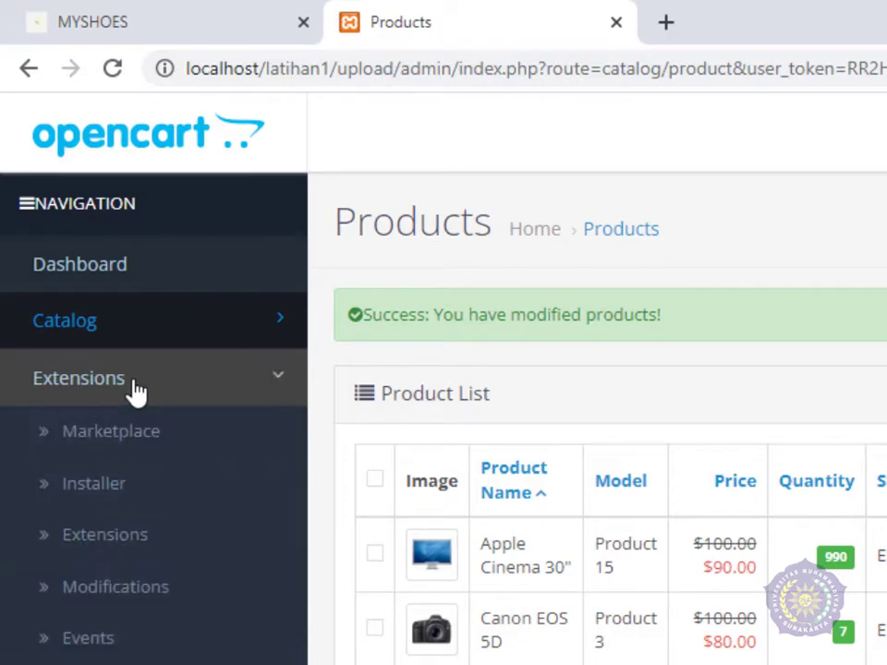
pyautogui.click(116, 545)
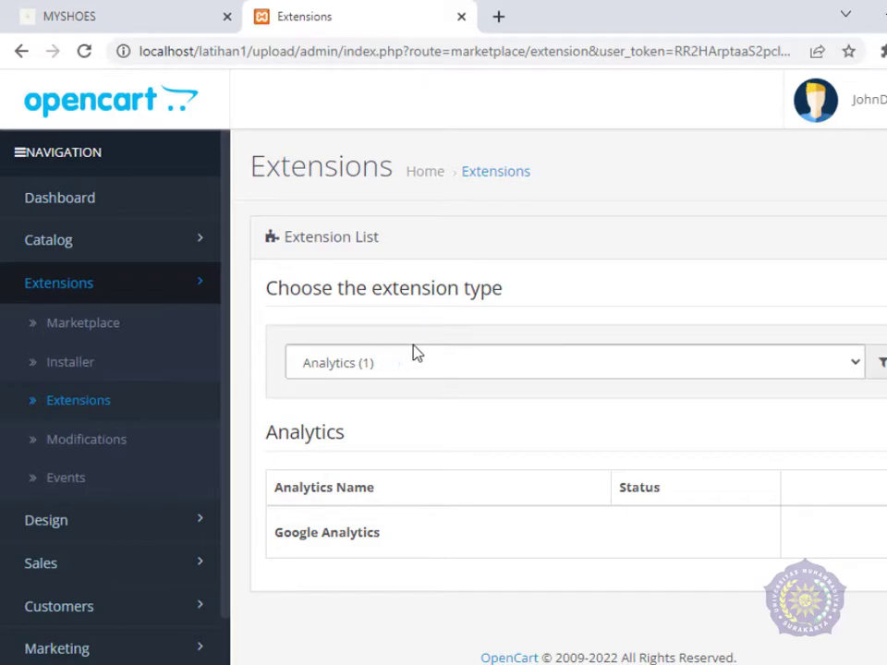
pyautogui.click(451, 368)
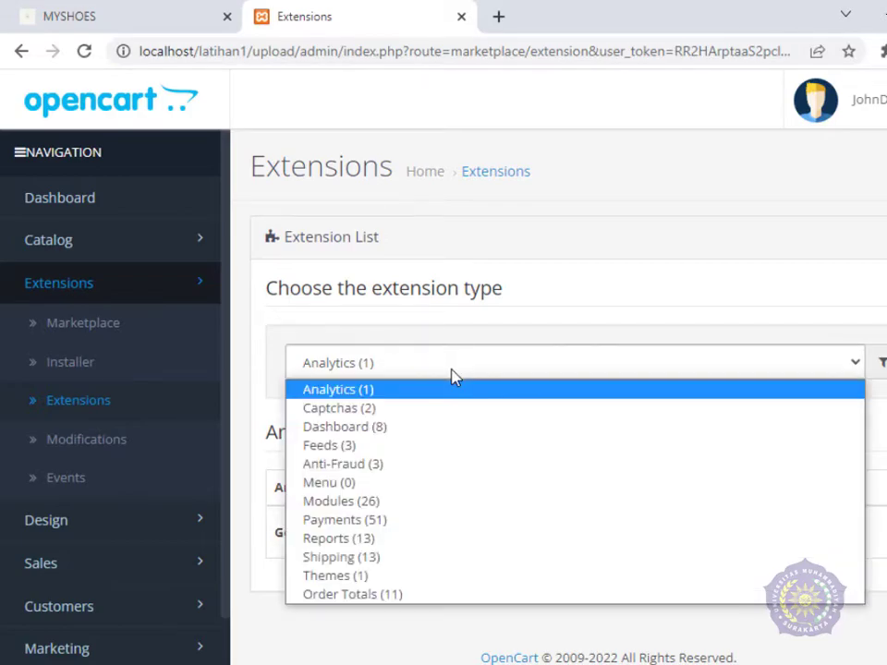
pyautogui.click(363, 510)
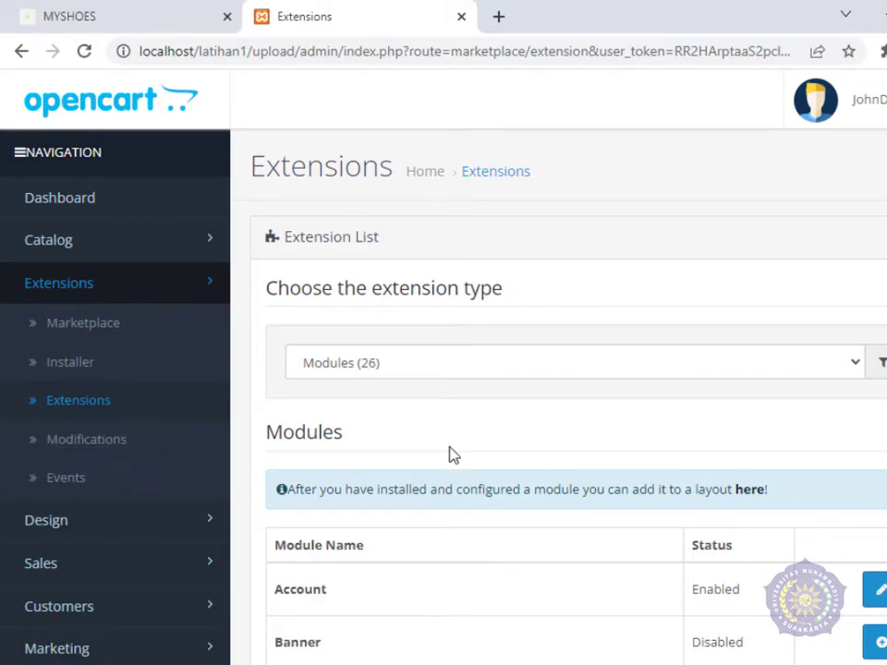
# Open the Home Page module listed under Featured for editing.
pyautogui.scroll(-3, 609, 539)
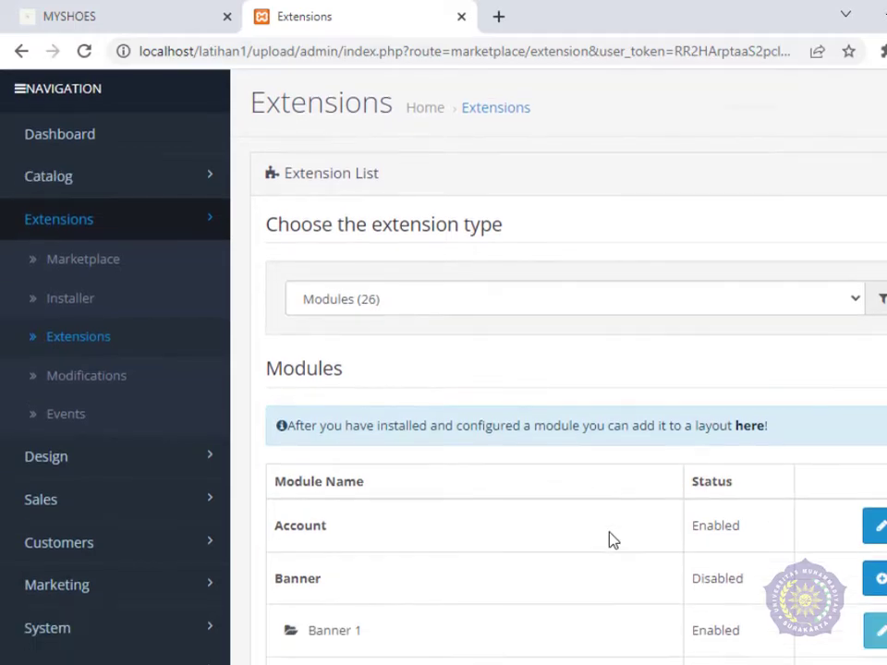
pyautogui.scroll(-2, 609, 538)
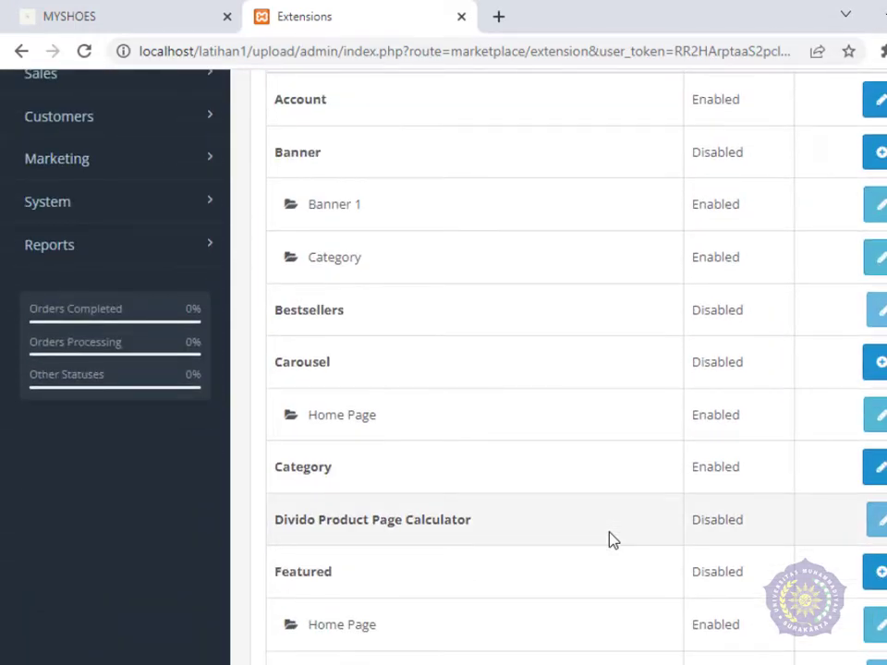
pyautogui.scroll(-2, 329, 501)
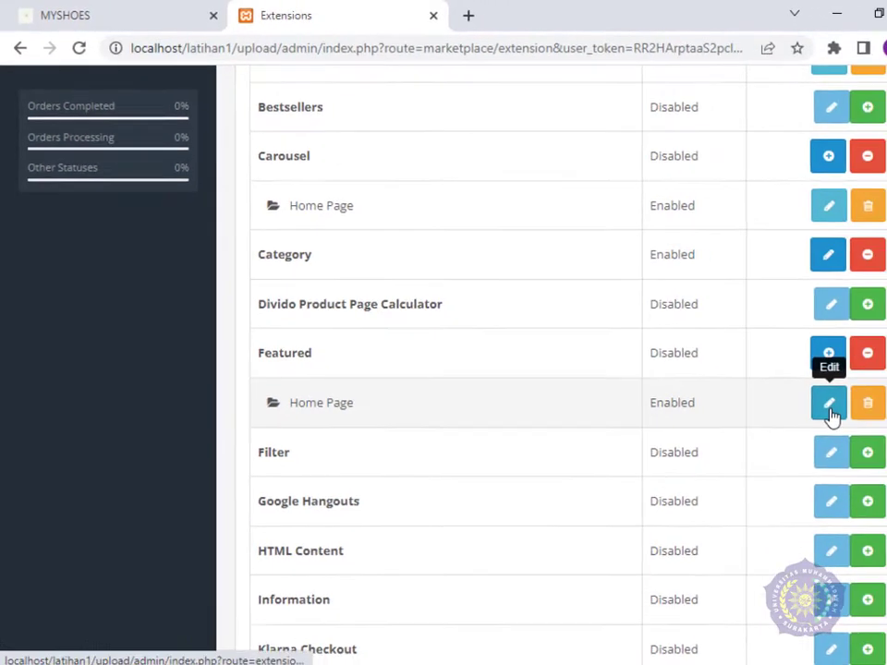
pyautogui.click(818, 405)
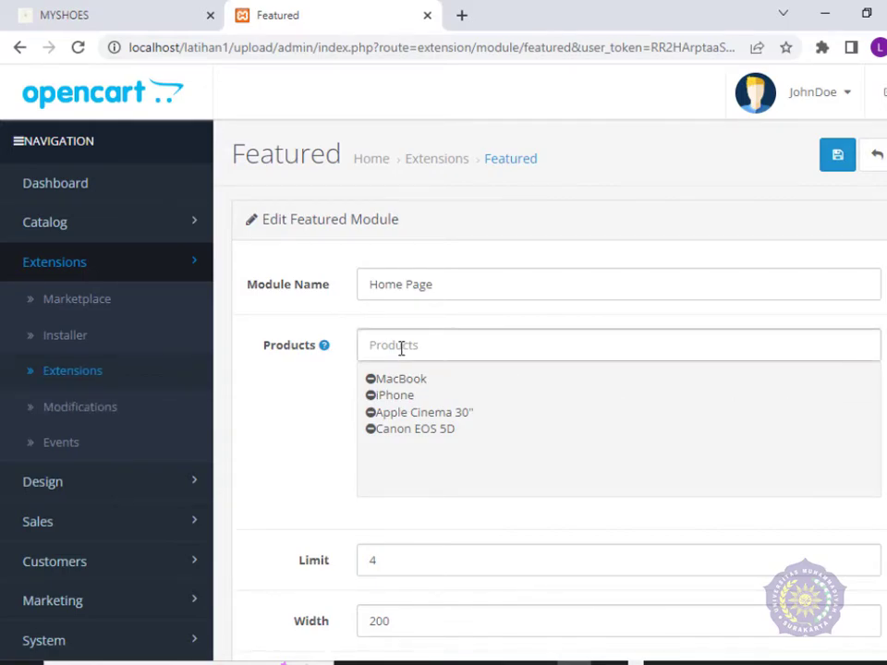
# Compare the Featured module's product list with the featured products section on the storefront home page.
pyautogui.scroll(-1, 449, 331)
pyautogui.moveTo(314, 266)
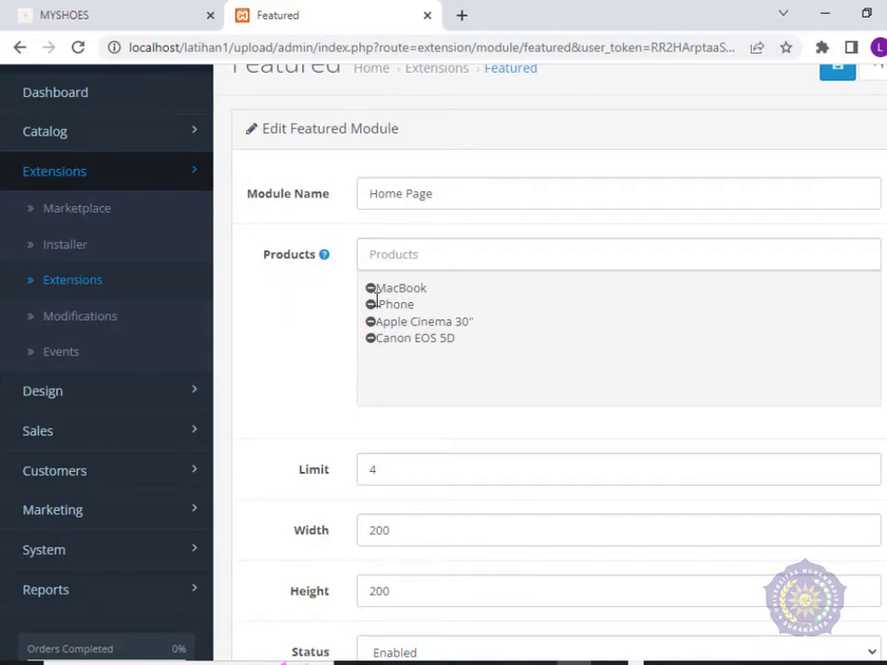
pyautogui.click(130, 14)
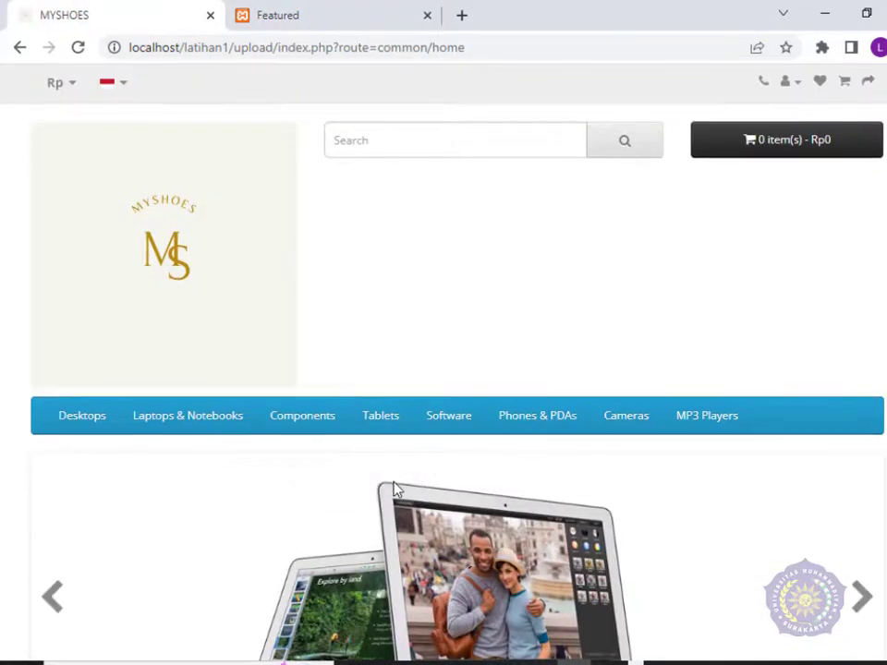
pyautogui.scroll(-7, 393, 487)
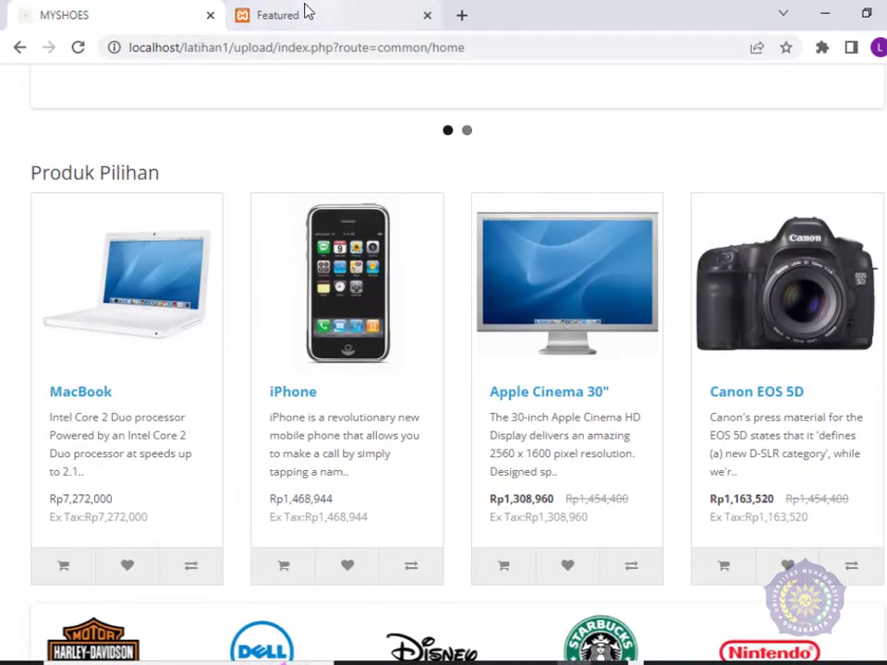
# Return to the Featured module form in the admin and add High heels to its products.
pyautogui.click(360, 9)
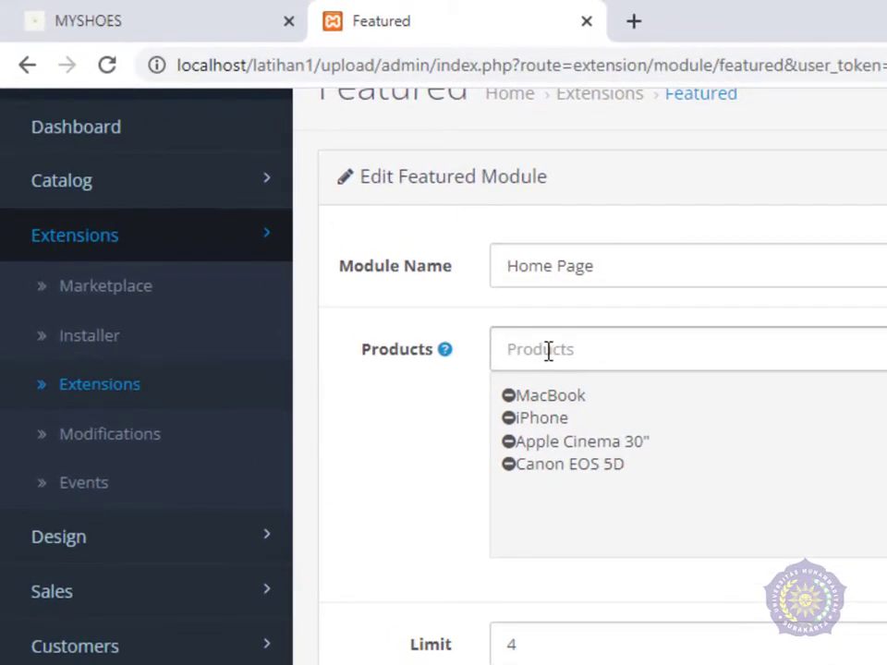
pyautogui.click(548, 352)
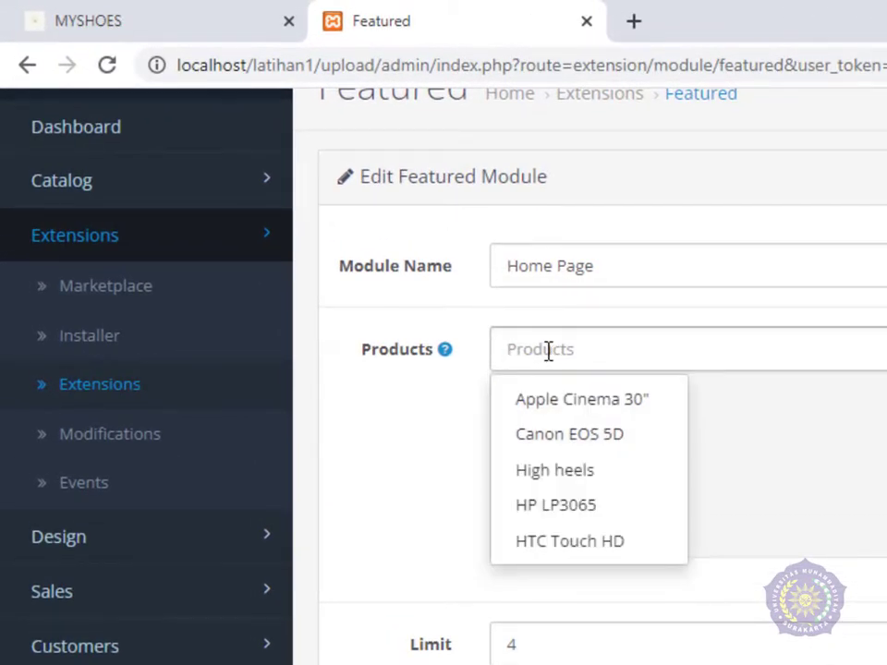
pyautogui.click(555, 471)
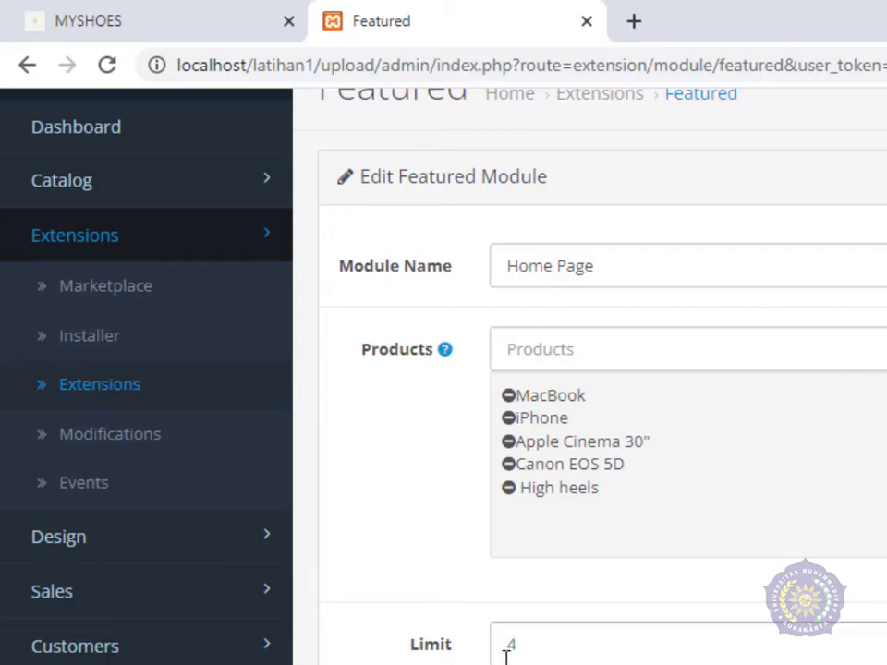
# Set the Featured module's limit to 5 and save the module.
pyautogui.scroll(-2, 547, 514)
pyautogui.click(547, 522)
pyautogui.press('BackSpace')
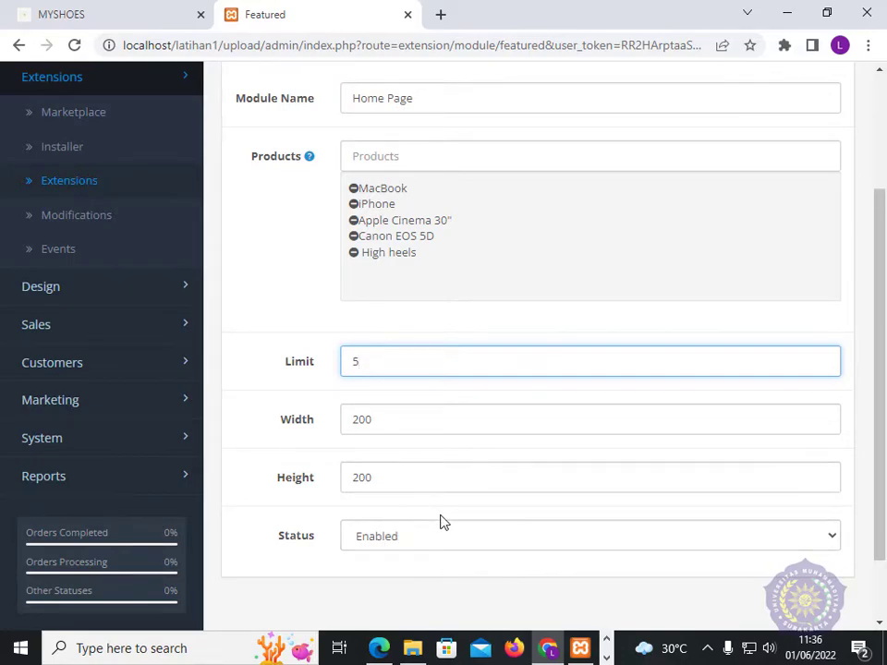
pyautogui.scroll(3, 443, 522)
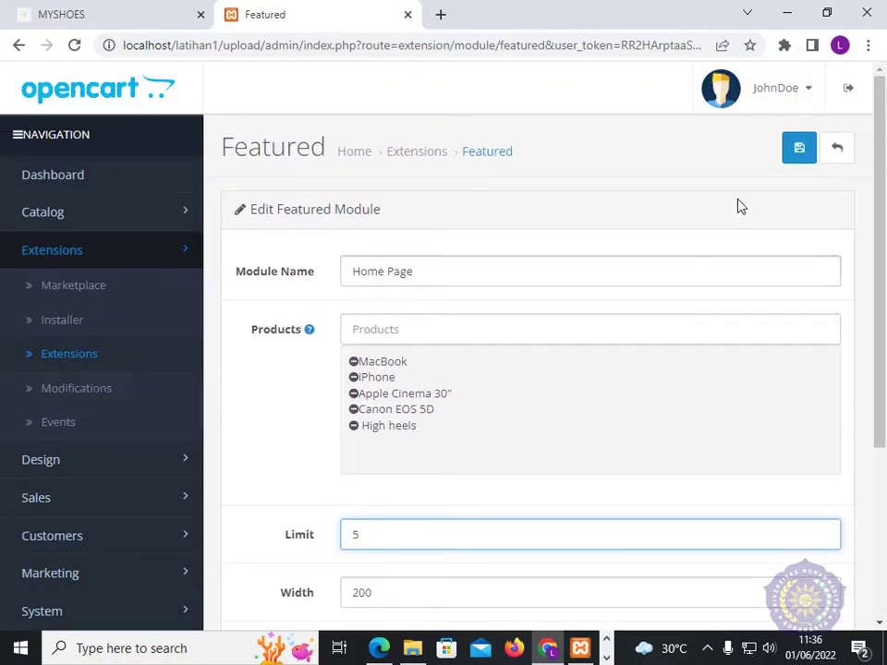
pyautogui.click(802, 154)
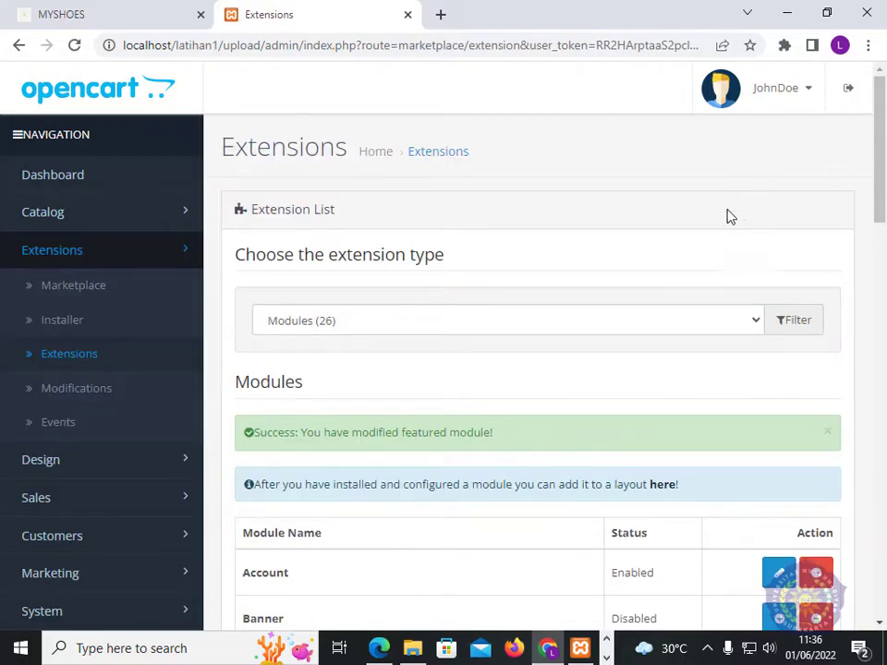
# Switch to the MYSHOES storefront, reload the home page and examine the featured products for the Sepatu hak entry.
pyautogui.click(113, 9)
pyautogui.click(74, 45)
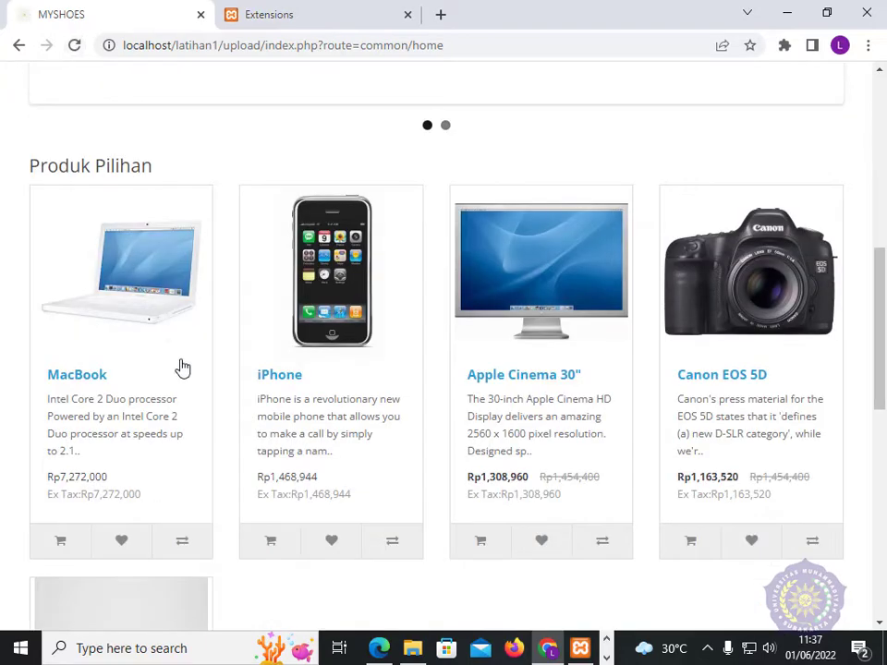
pyautogui.scroll(-4, 182, 365)
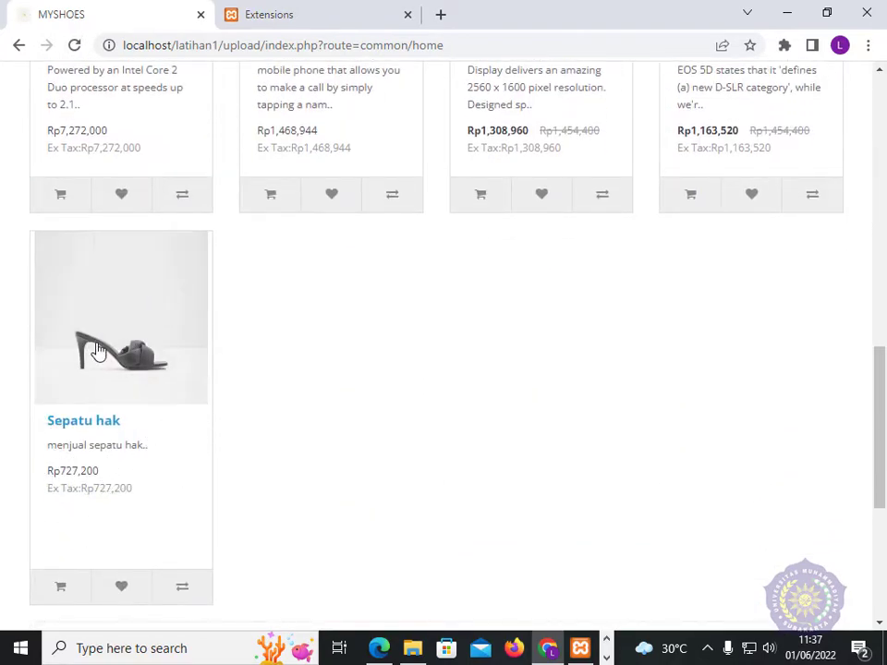
pyautogui.scroll(3, 97, 341)
pyautogui.scroll(-4, 95, 365)
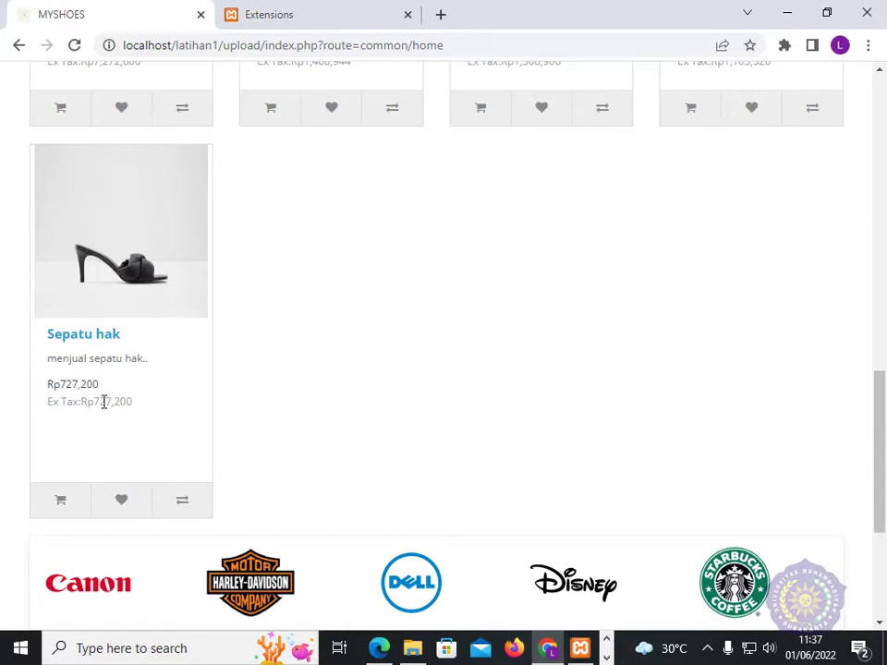
pyautogui.scroll(6, 275, 473)
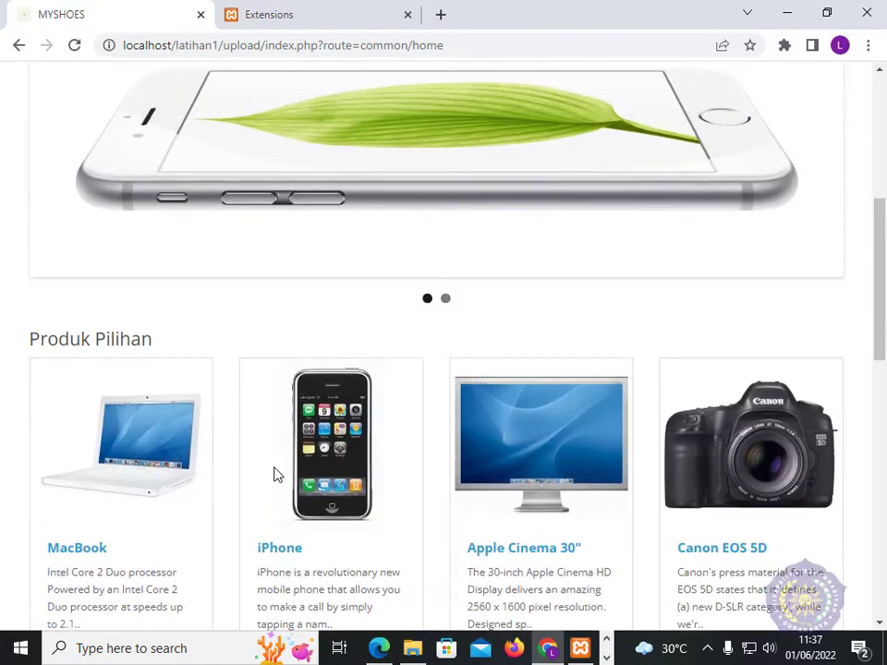
pyautogui.scroll(-5, 275, 474)
pyautogui.scroll(4, 275, 475)
pyautogui.scroll(-4, 276, 474)
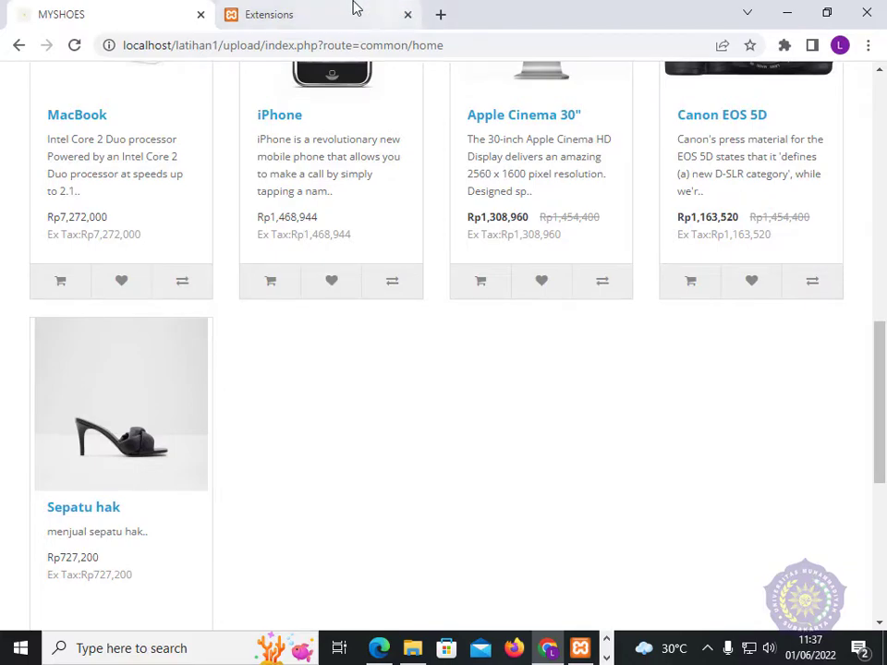
# Open the Sepatu hak product page on the storefront and review its images, description, price and availability.
pyautogui.click(390, 8)
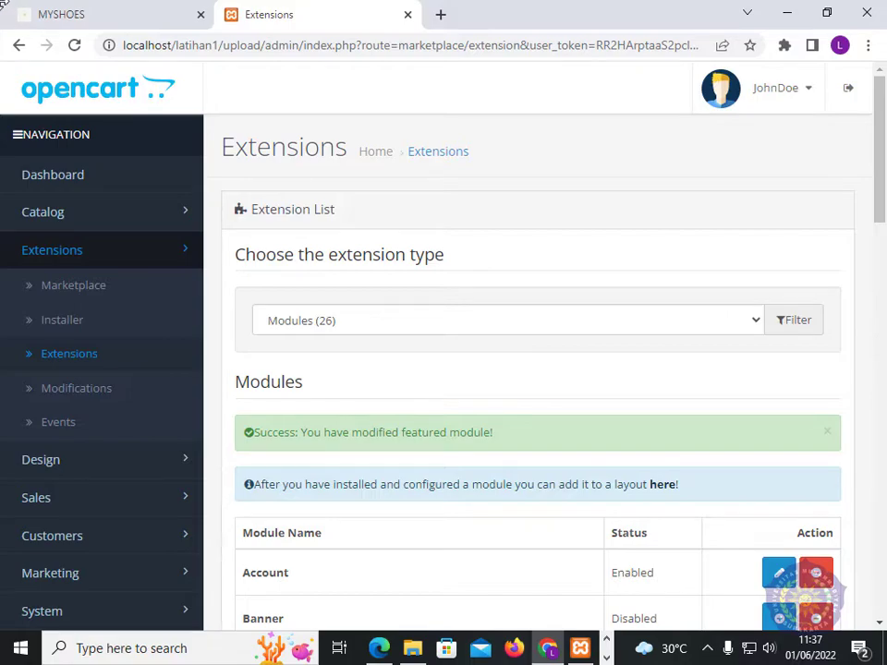
pyautogui.click(139, 17)
pyautogui.click(135, 462)
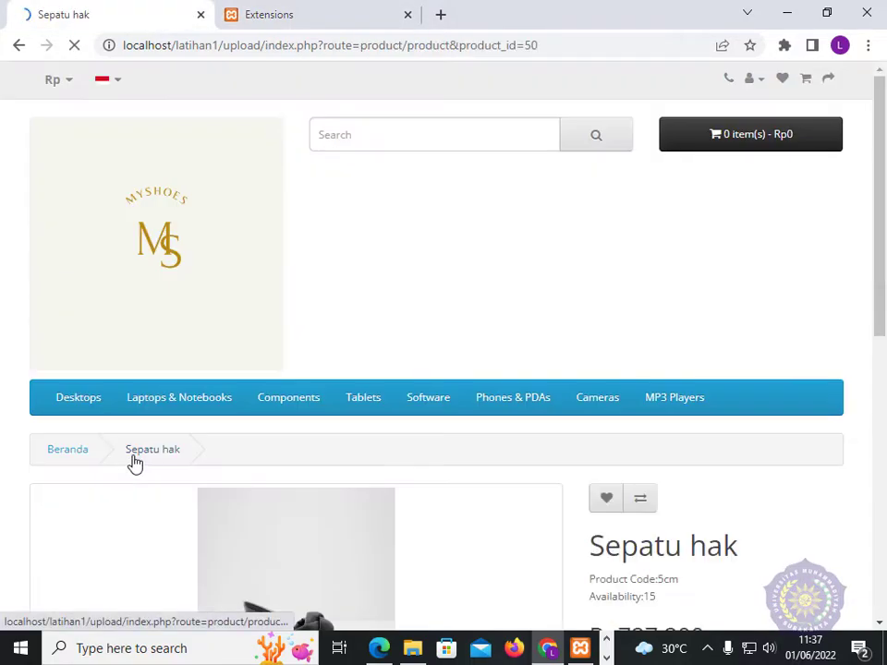
pyautogui.scroll(-5, 157, 476)
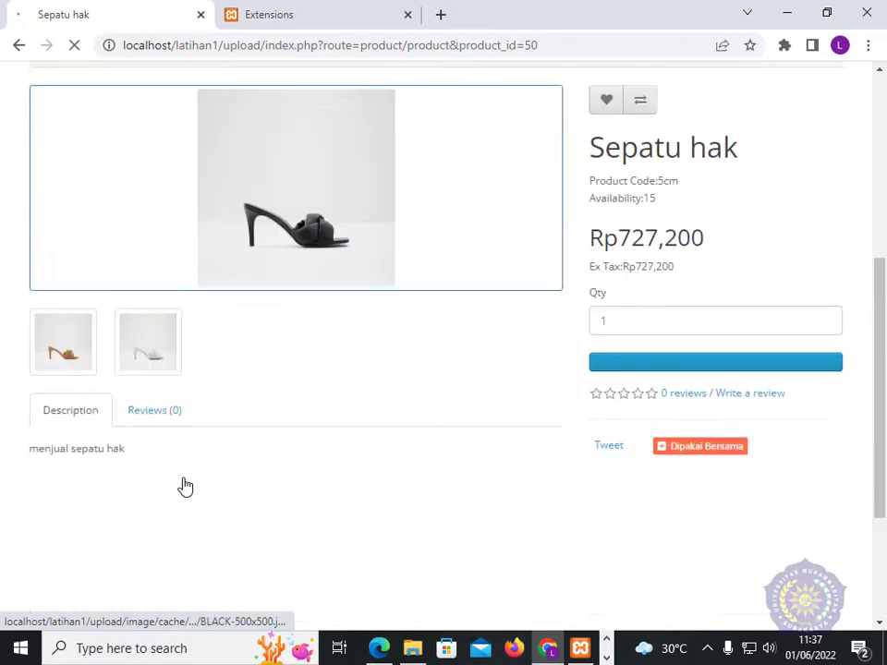
pyautogui.scroll(2, 482, 490)
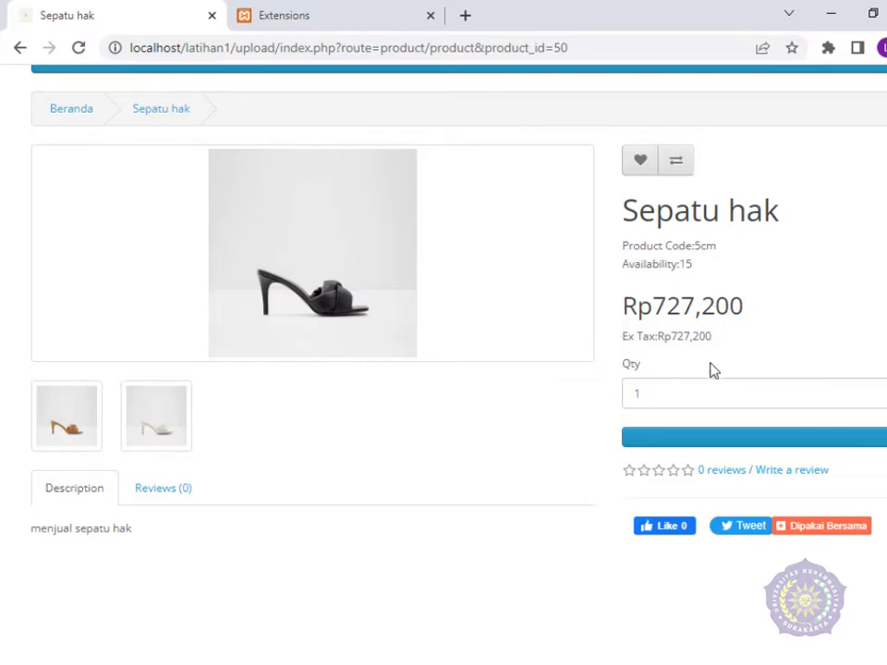
# Return to the admin, go to the catalog's product options and open the Select option for editing.
pyautogui.click(308, 7)
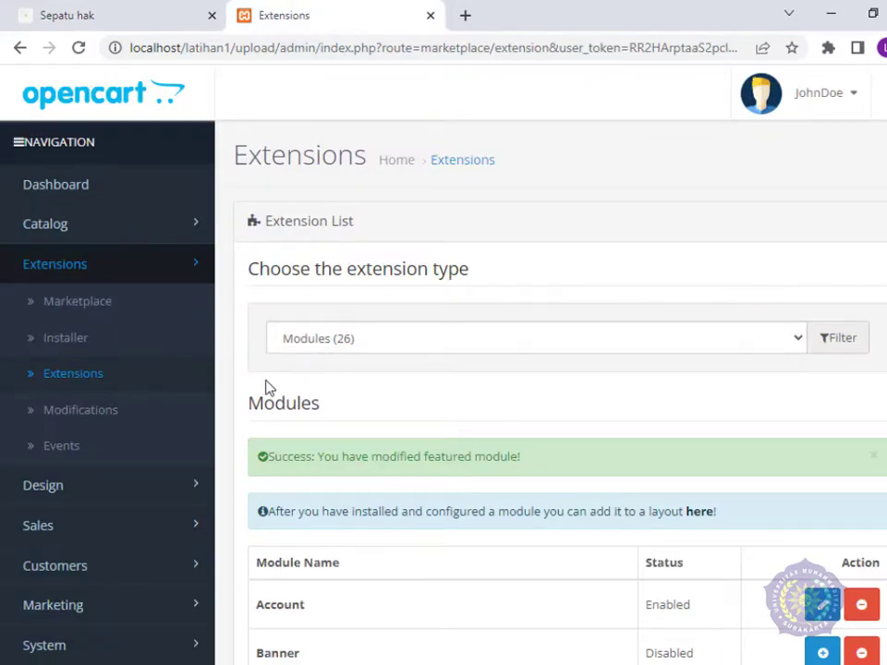
pyautogui.click(89, 235)
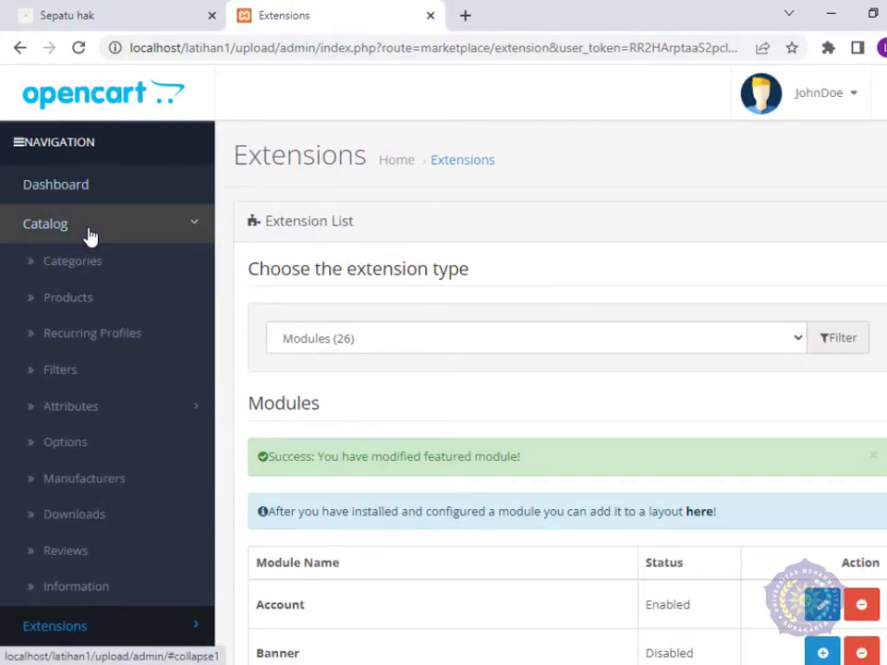
pyautogui.click(77, 452)
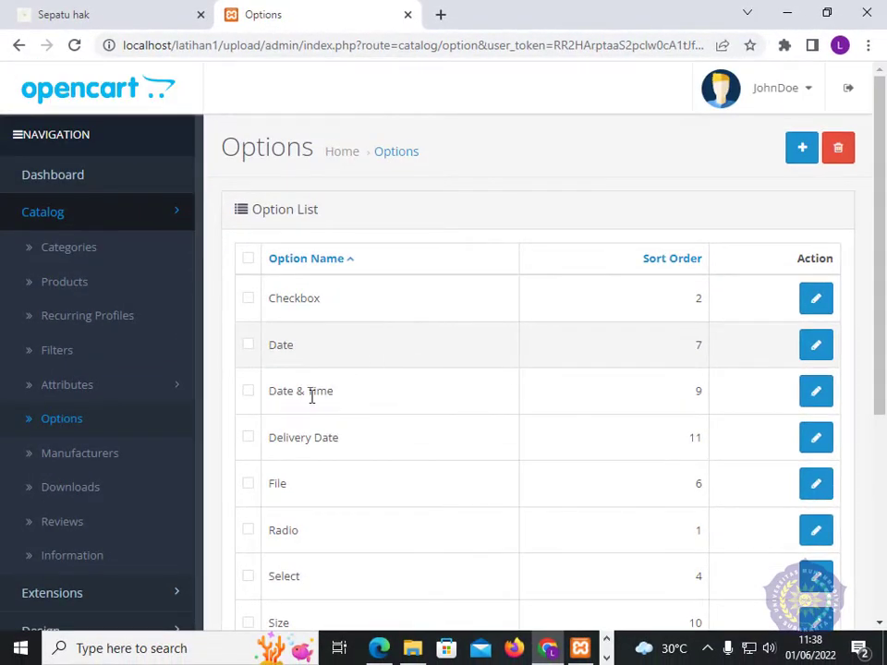
pyautogui.scroll(-2, 362, 424)
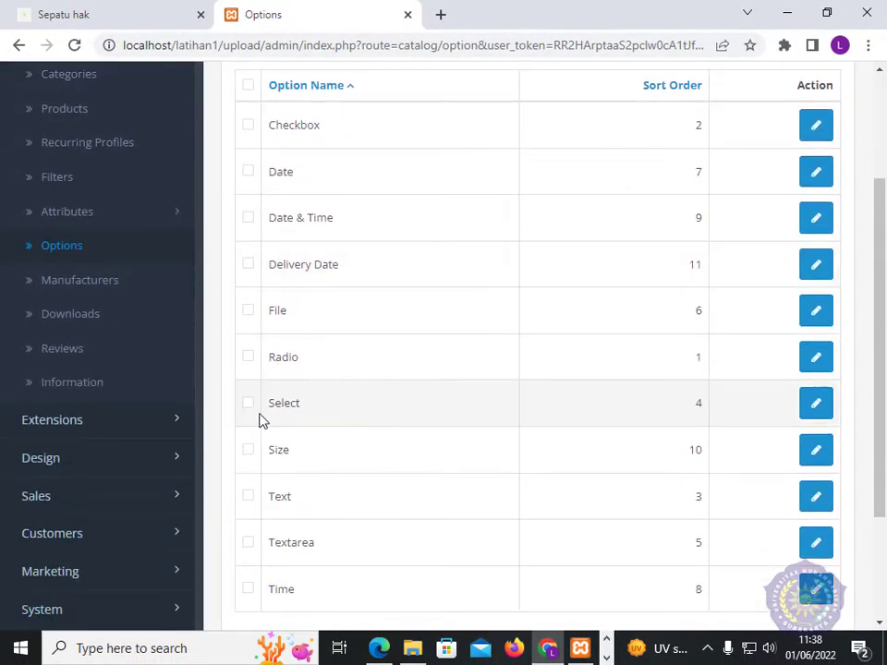
pyautogui.click(811, 404)
pyautogui.scroll(-4, 416, 430)
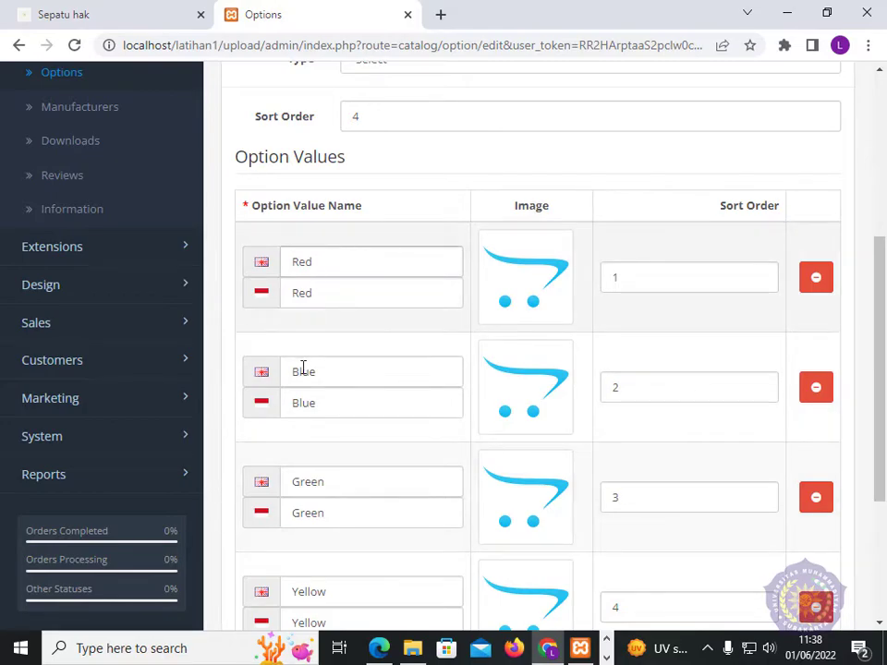
pyautogui.scroll(-2, 305, 370)
pyautogui.scroll(-1, 303, 418)
pyautogui.scroll(6, 301, 415)
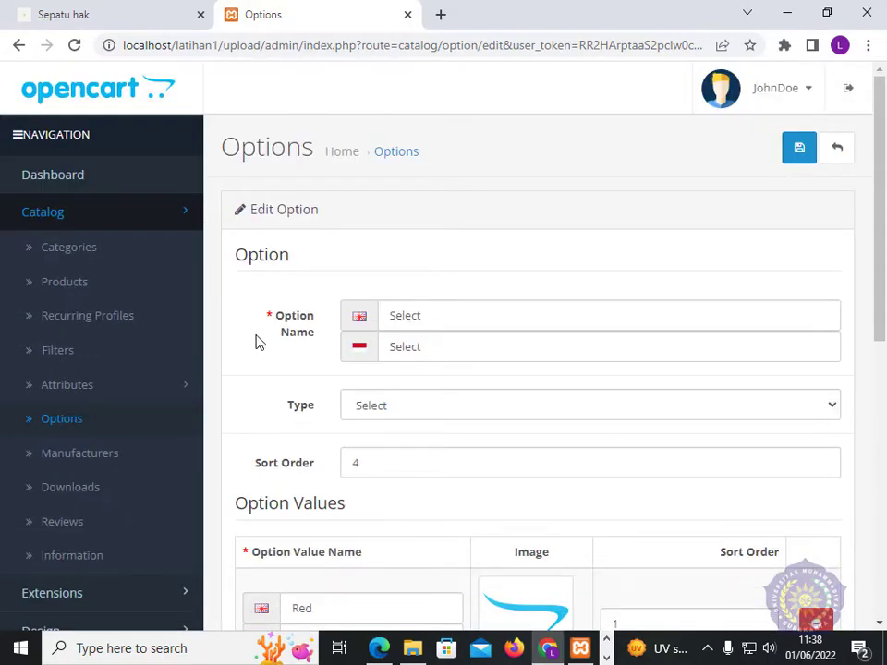
# Rename the option as Color in English and Warna in Indonesian, keeping its type as Select.
pyautogui.click(407, 314)
pyautogui.moveTo(443, 313); pyautogui.dragTo(298, 306)
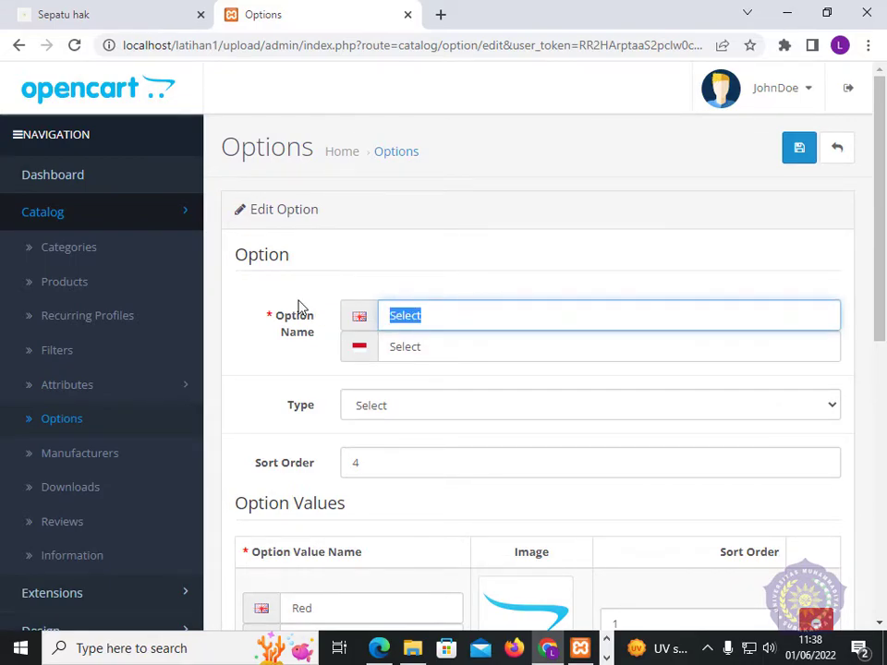
pyautogui.write('Color')
pyautogui.moveTo(441, 345); pyautogui.dragTo(344, 344)
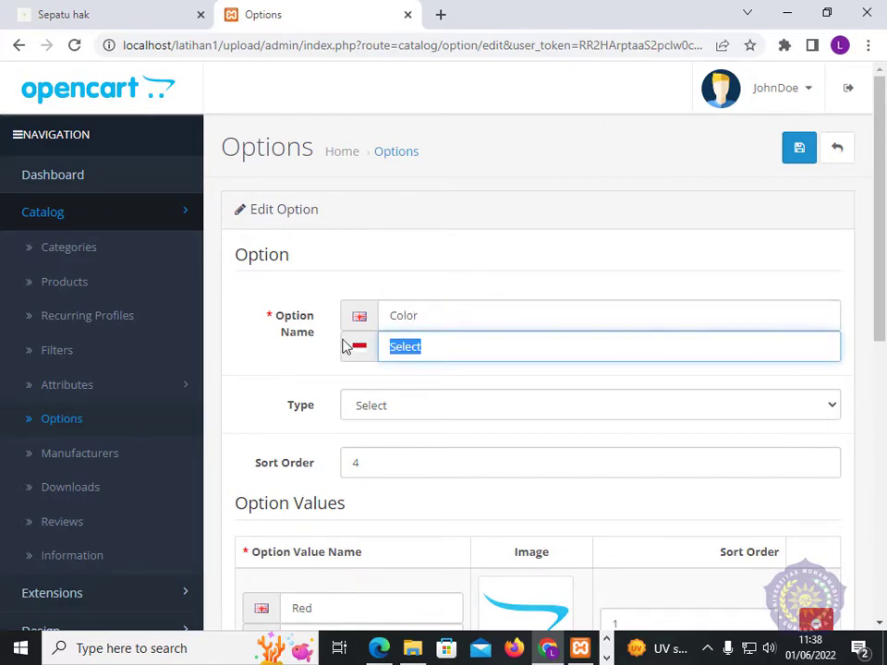
pyautogui.write('Warna')
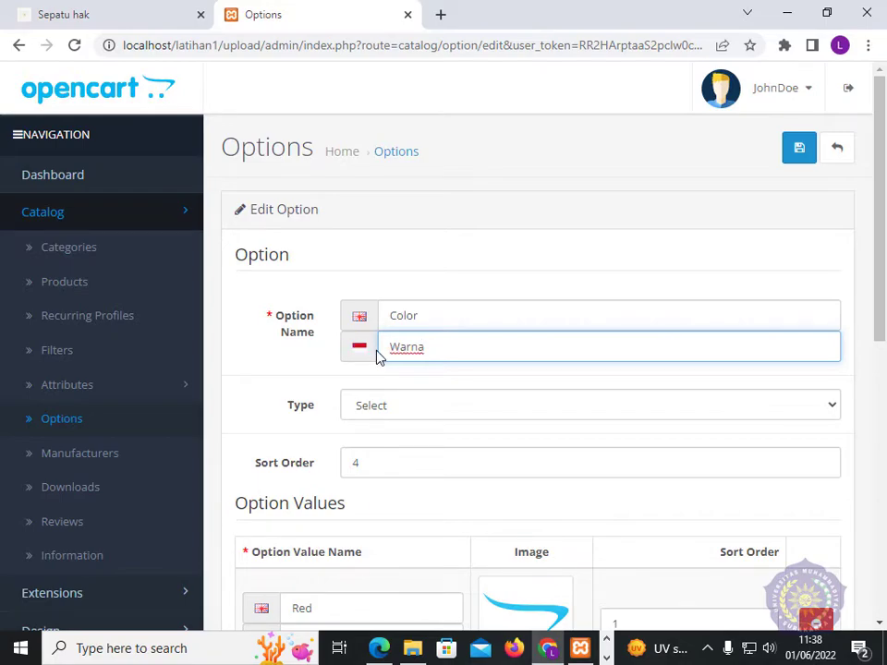
pyautogui.scroll(-2, 448, 429)
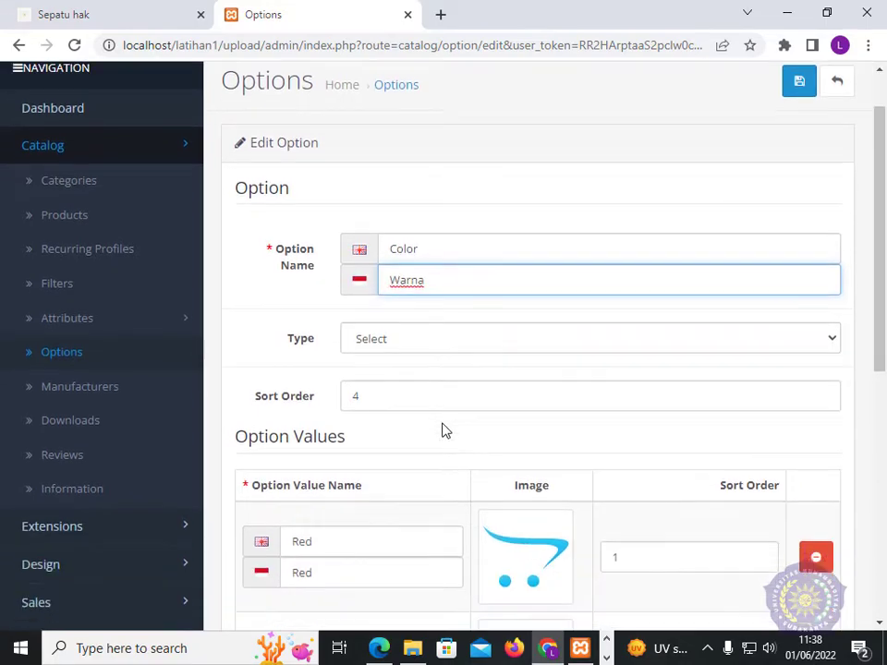
pyautogui.click(416, 316)
pyautogui.click(382, 358)
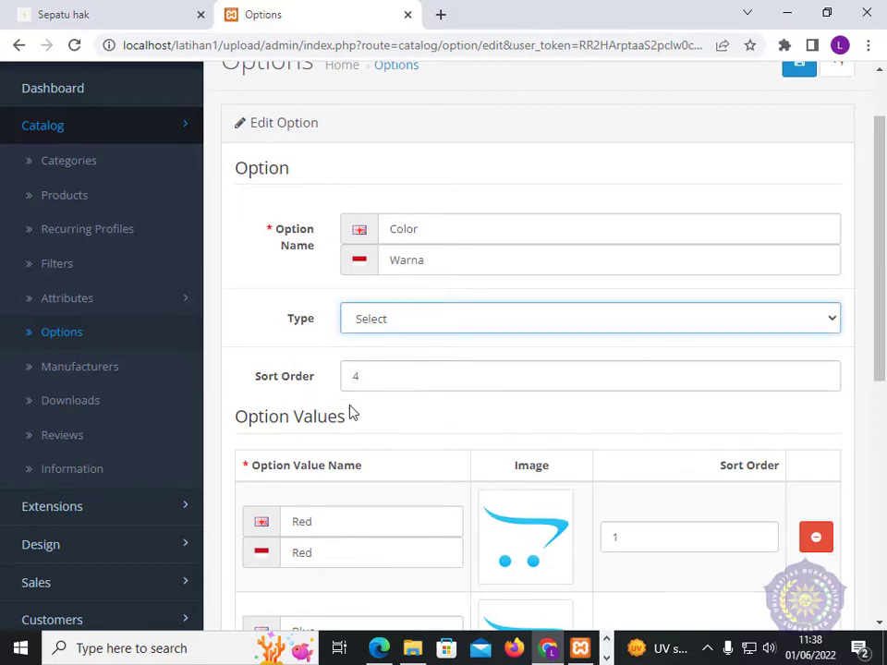
# Check the shoe colours in the Sepatu hak storefront images and return to the option form.
pyautogui.scroll(-2, 352, 404)
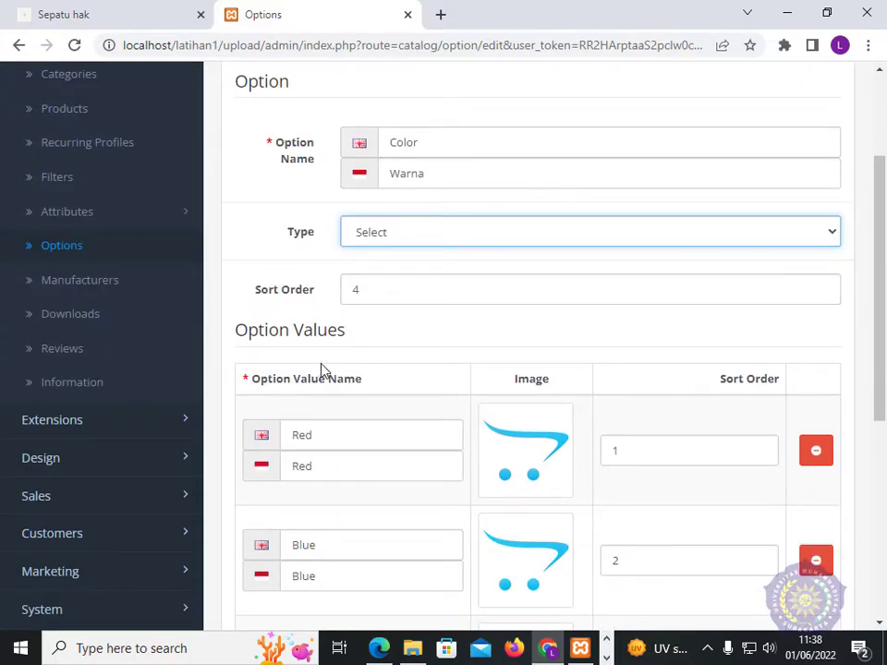
pyautogui.scroll(-1, 323, 369)
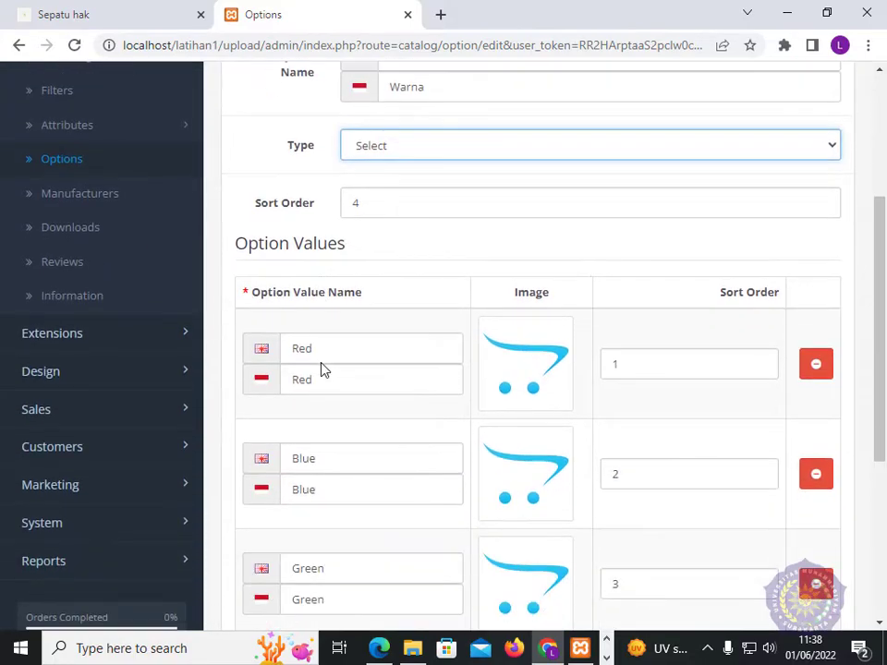
pyautogui.click(115, 14)
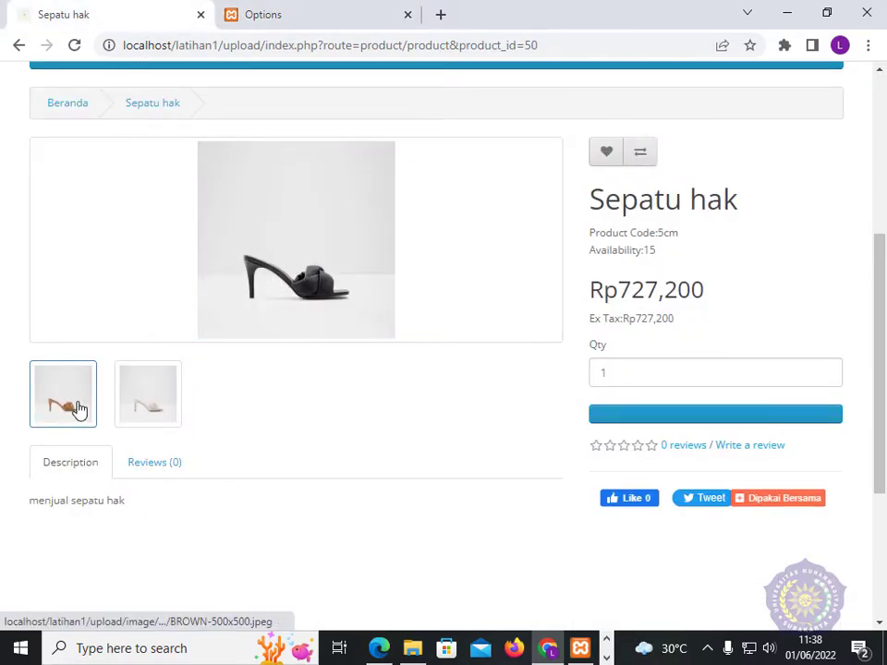
pyautogui.click(281, 15)
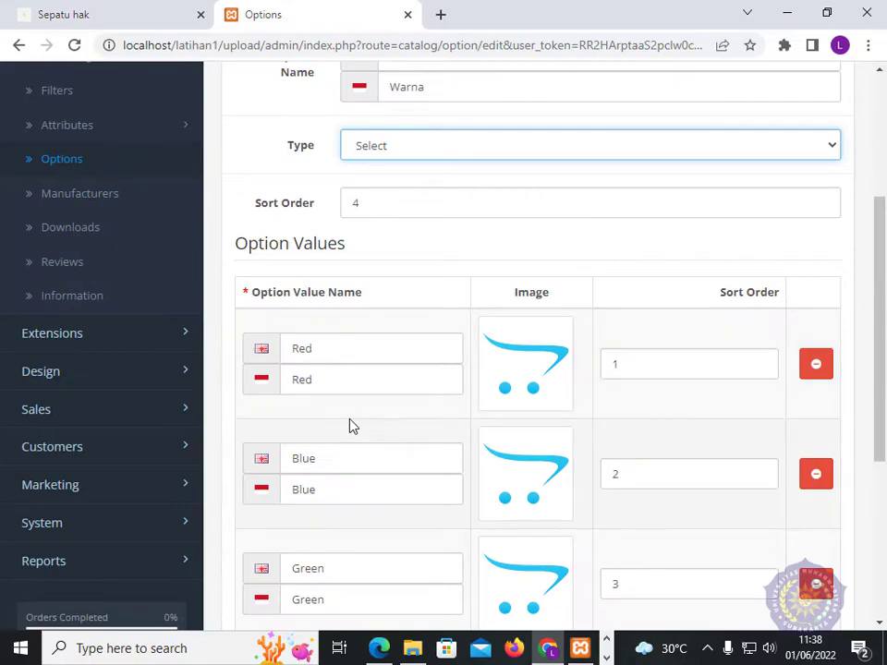
# Rename the first option value, Red, as Black in English and Hitam in Indonesian, and assign it BLACK.jpeg.
pyautogui.scroll(-1, 343, 277)
pyautogui.moveTo(327, 267); pyautogui.dragTo(263, 268)
pyautogui.write('Black')
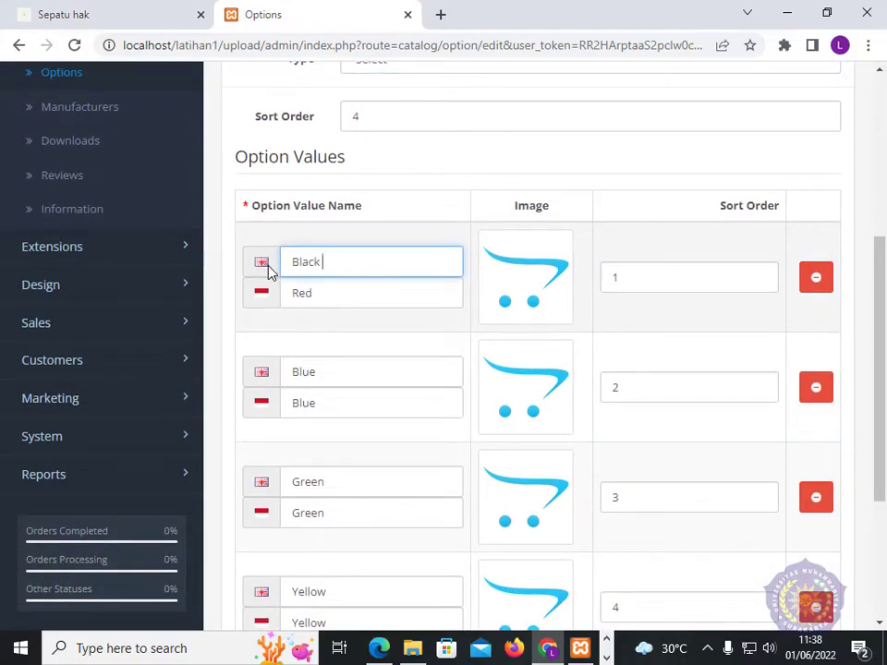
pyautogui.moveTo(327, 292); pyautogui.dragTo(259, 298)
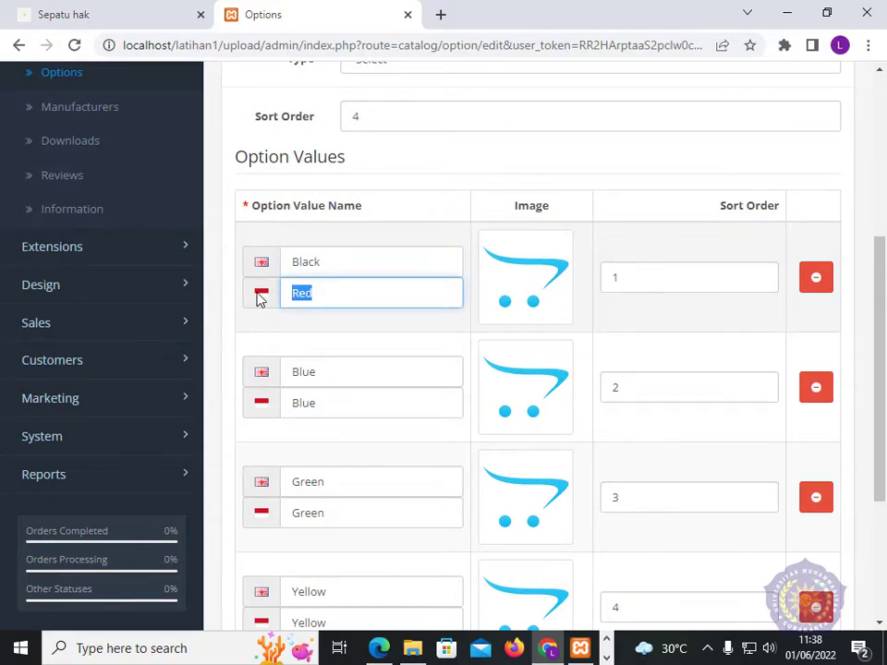
pyautogui.write('Hitam')
pyautogui.click(531, 288)
pyautogui.click(615, 279)
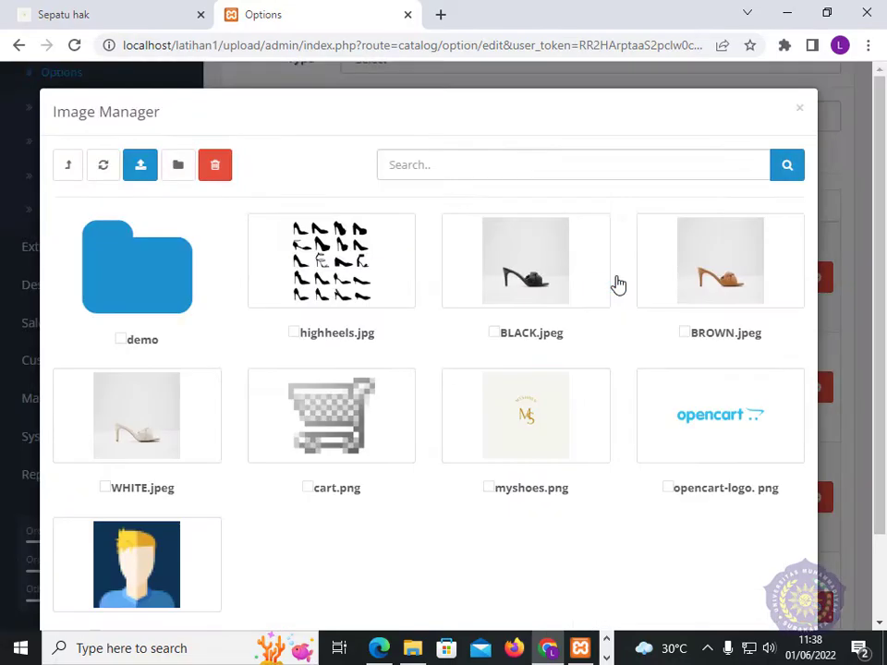
pyautogui.click(534, 281)
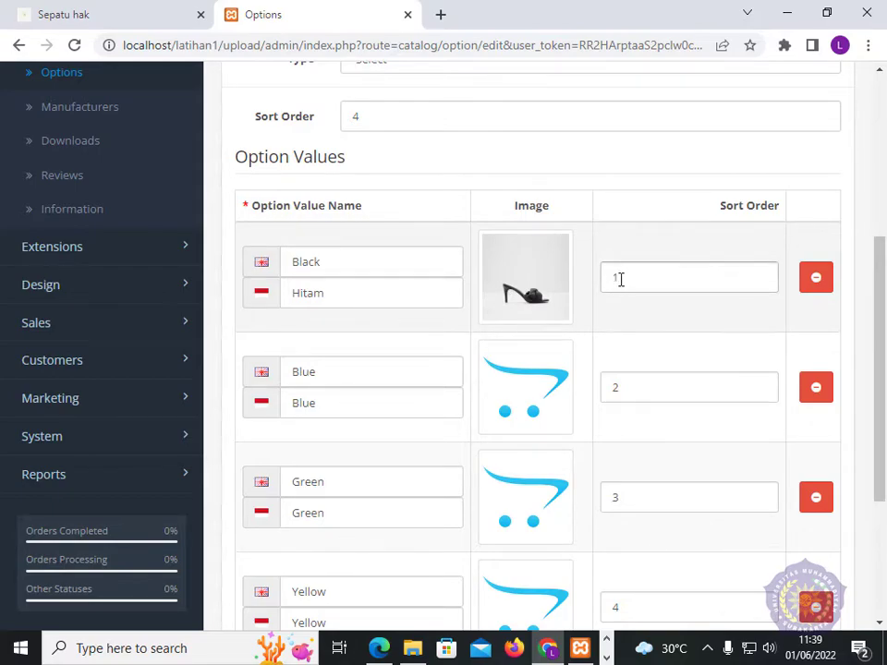
# Rename the Blue option value as Brown in English and Coklat in Indonesian, and assign it BROWN.jpeg.
pyautogui.scroll(-1, 360, 379)
pyautogui.moveTo(329, 285); pyautogui.dragTo(211, 291)
pyautogui.write('B')
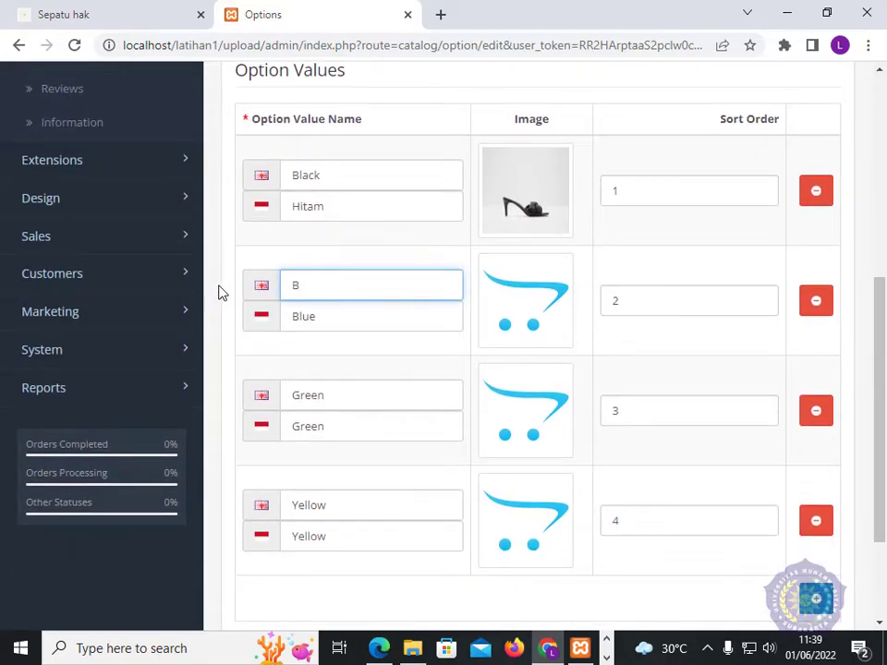
pyautogui.write('rown')
pyautogui.moveTo(318, 317); pyautogui.dragTo(197, 322)
pyautogui.write('Coklat')
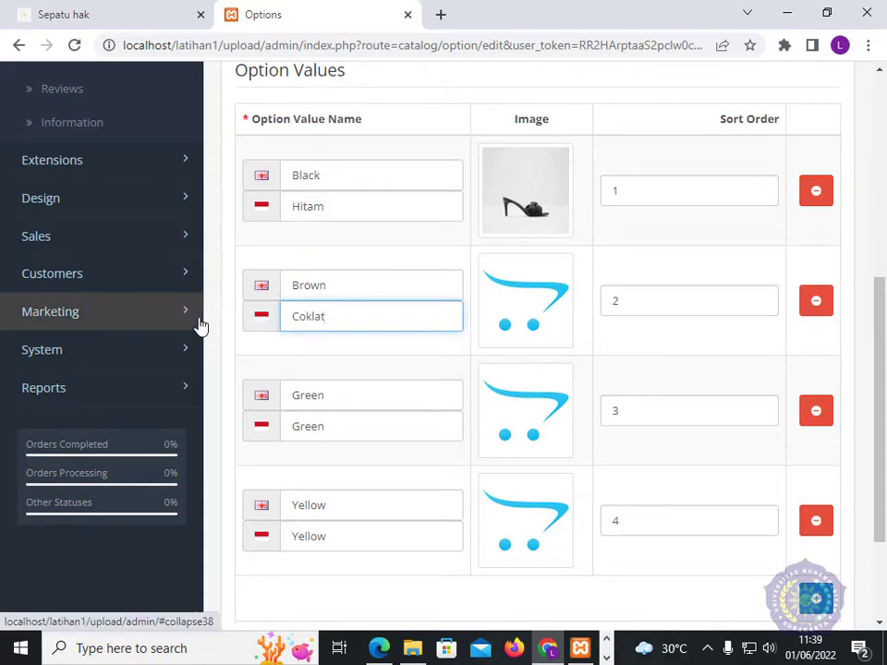
pyautogui.click(515, 333)
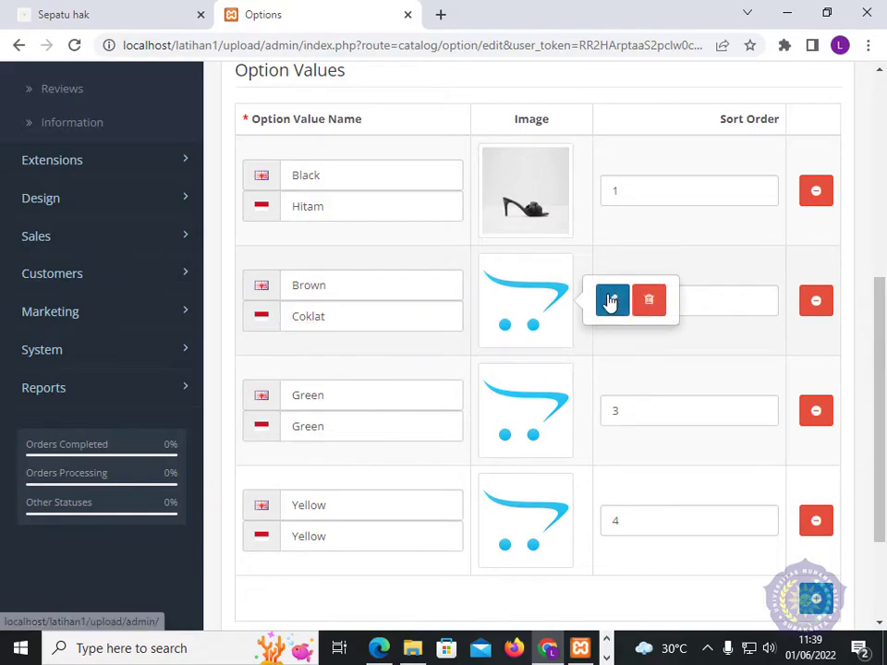
pyautogui.click(609, 301)
pyautogui.click(746, 274)
# Rename the Green option value as White in English and Putih in Indonesian, and assign it WHITE.jpeg.
pyautogui.moveTo(325, 395); pyautogui.dragTo(216, 402)
pyautogui.write('White')
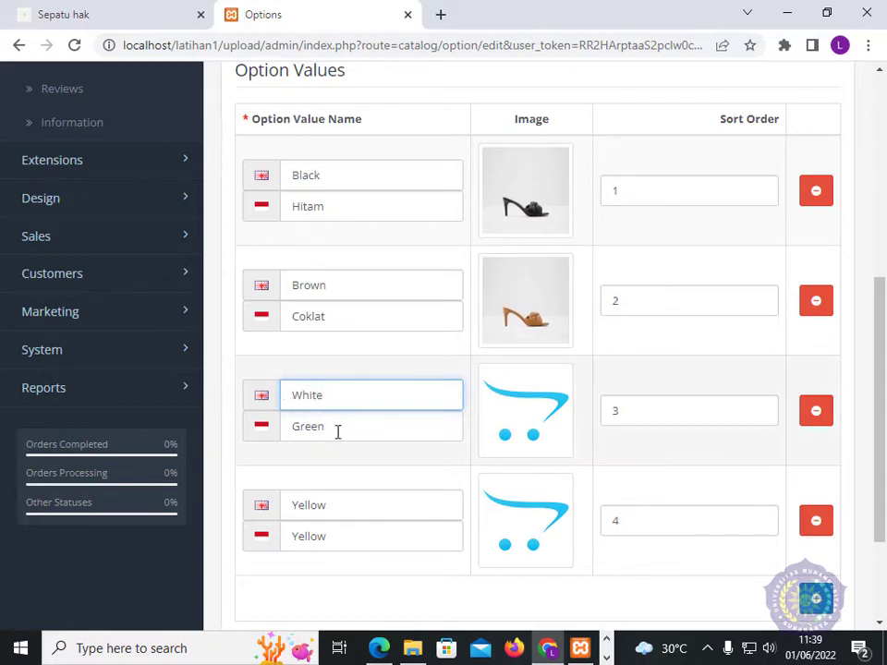
pyautogui.moveTo(333, 429); pyautogui.dragTo(231, 435)
pyautogui.write('P')
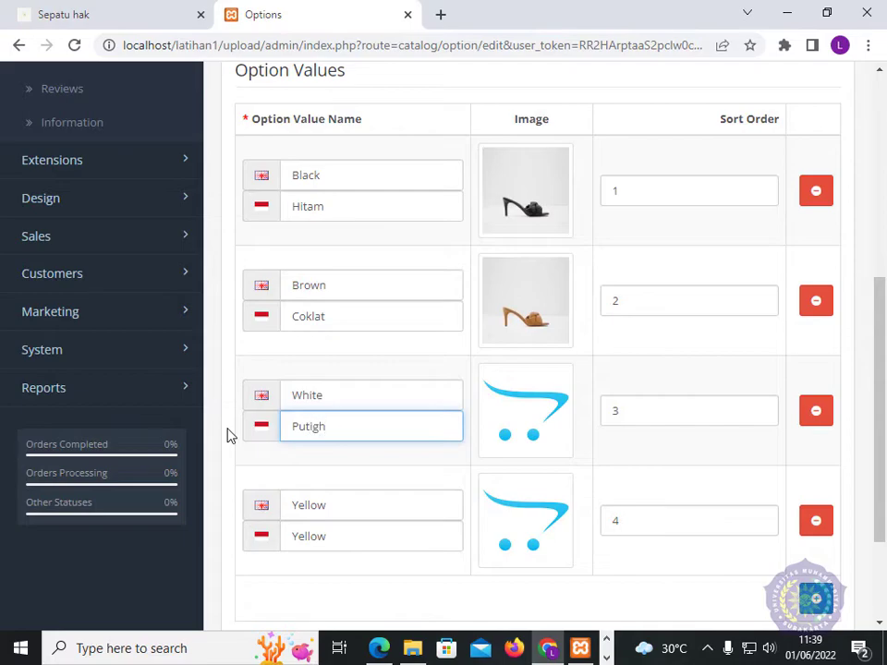
pyautogui.write('utig')
pyautogui.press('BackSpace')
pyautogui.click(546, 414)
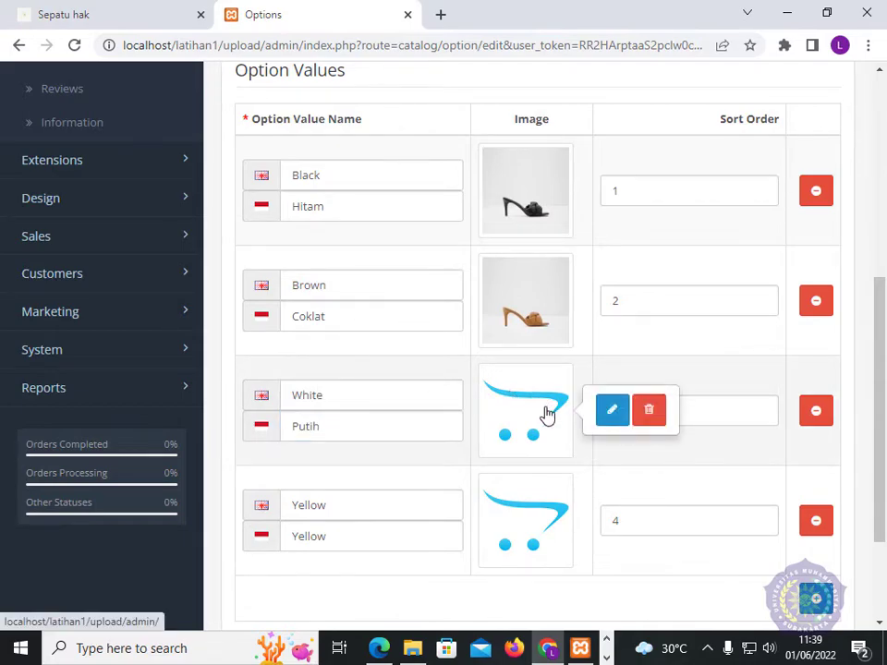
pyautogui.click(613, 411)
pyautogui.click(166, 422)
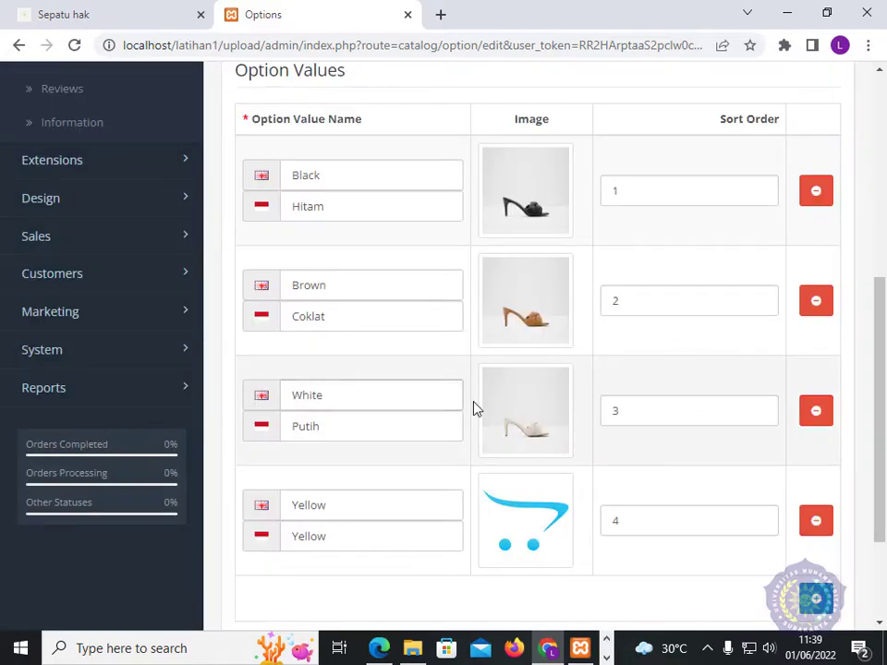
# Remove the Yellow option value from the Color option.
pyautogui.scroll(-1, 468, 402)
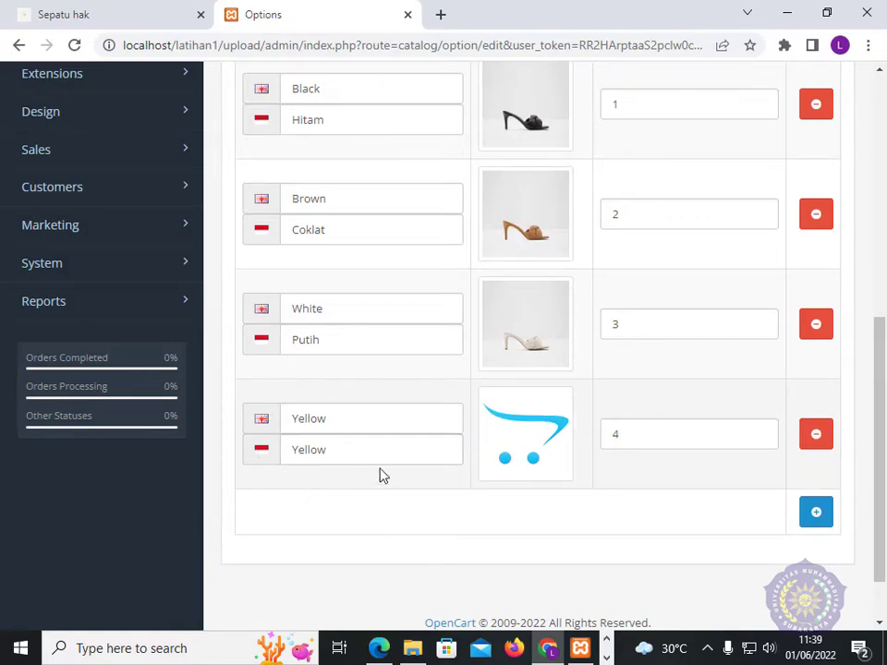
pyautogui.click(817, 436)
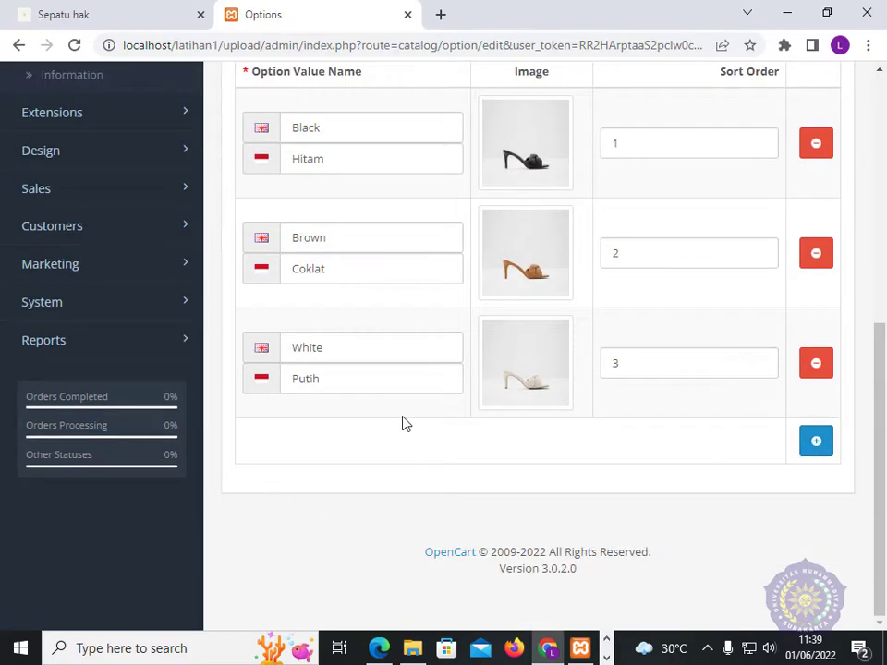
pyautogui.click(816, 445)
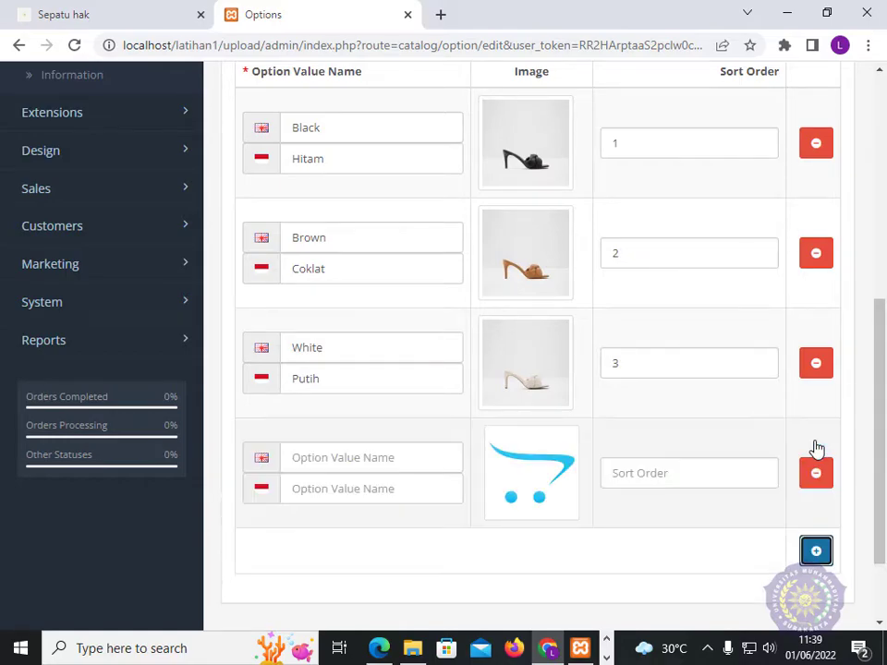
pyautogui.click(814, 552)
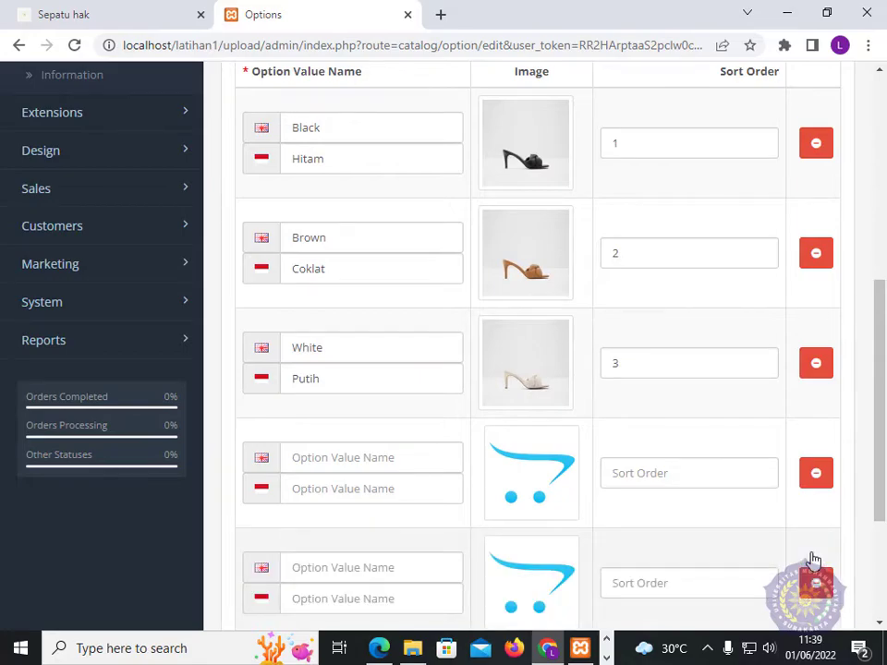
pyautogui.scroll(-2, 815, 489)
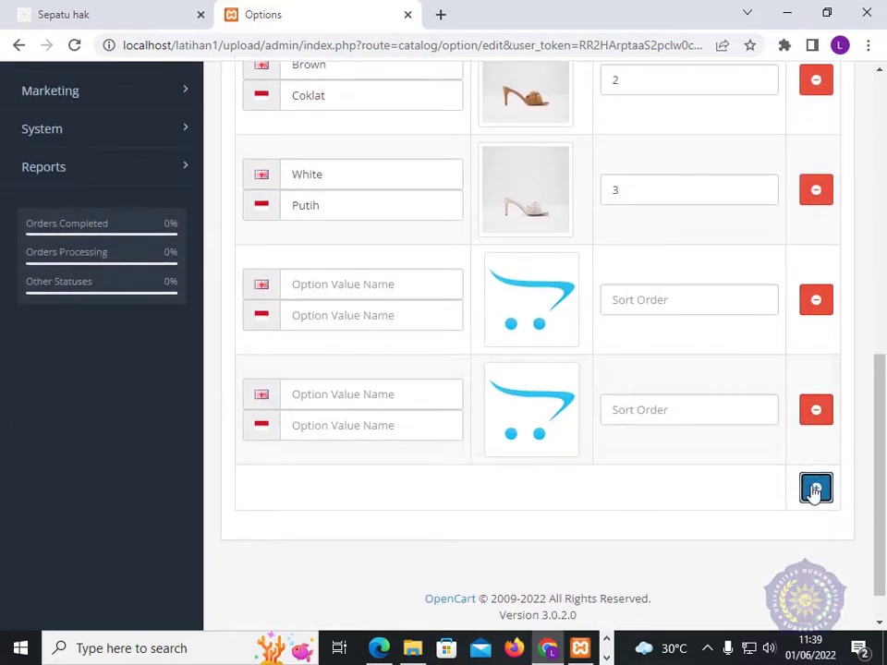
pyautogui.click(817, 409)
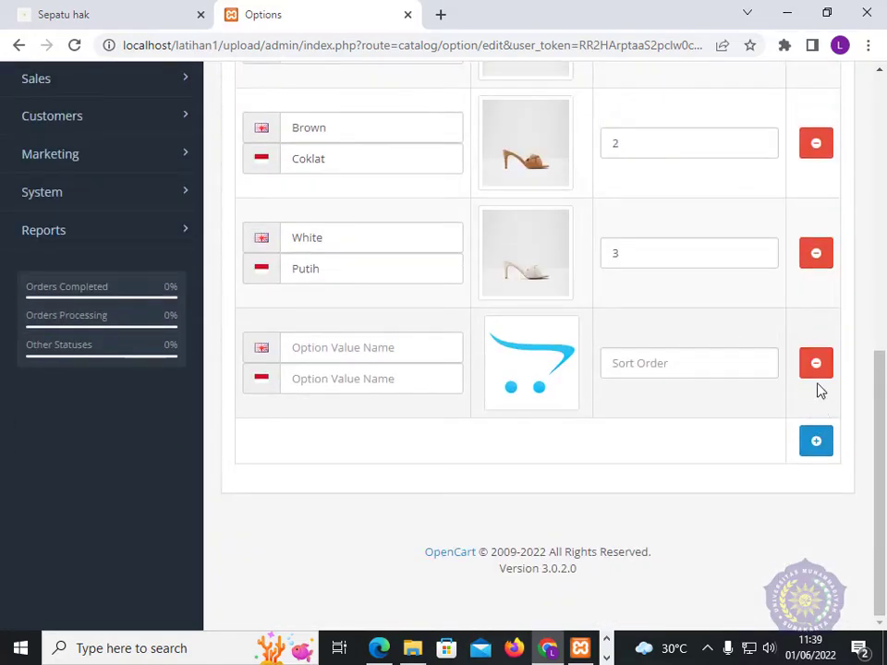
pyautogui.click(816, 367)
# Review the Color option form's names, type and option values.
pyautogui.scroll(5, 433, 431)
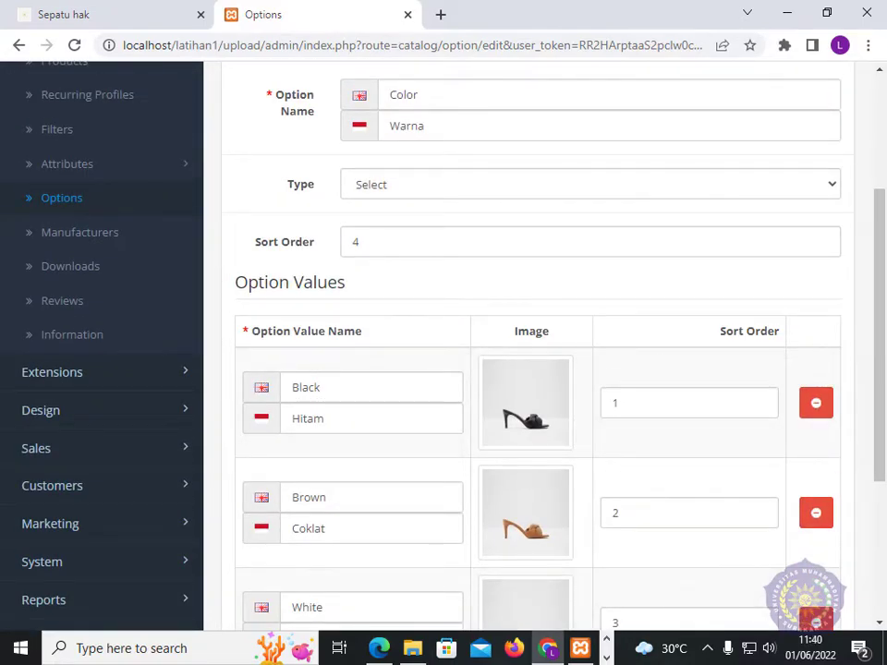
pyautogui.scroll(3, 424, 345)
pyautogui.scroll(-10, 422, 341)
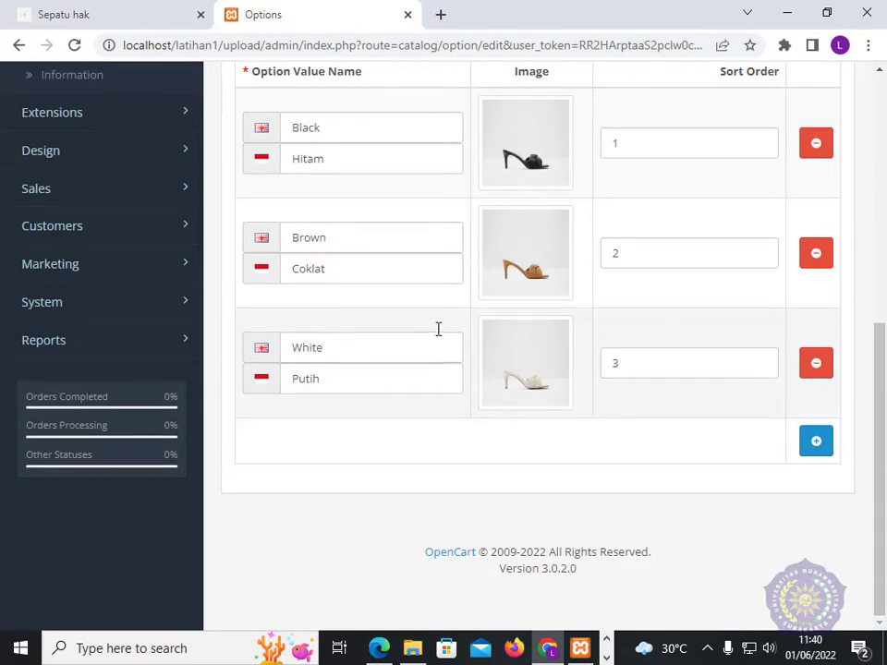
pyautogui.scroll(5, 352, 378)
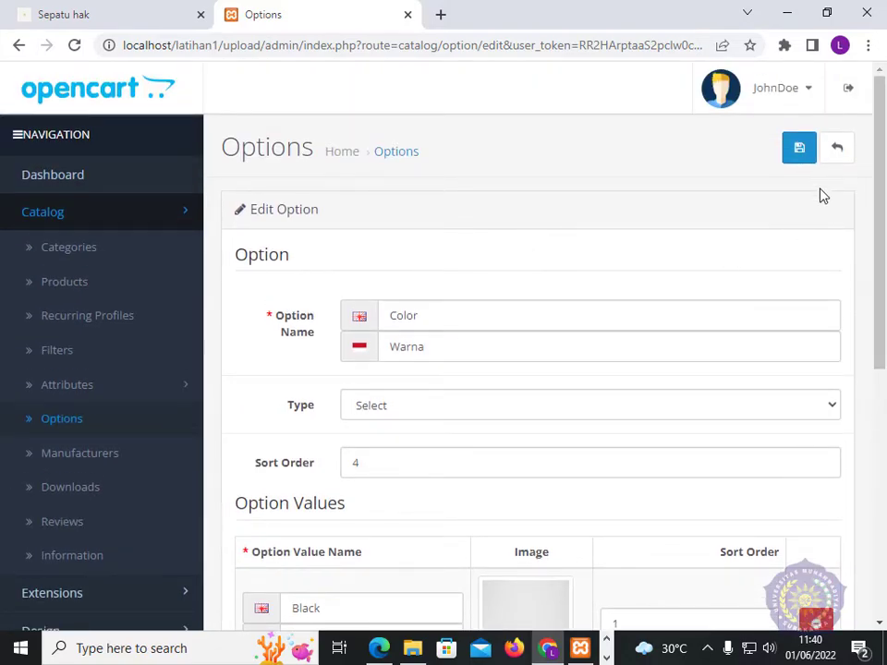
# Save the Color option and reload the Sepatu hak product page in the storefront.
pyautogui.click(798, 159)
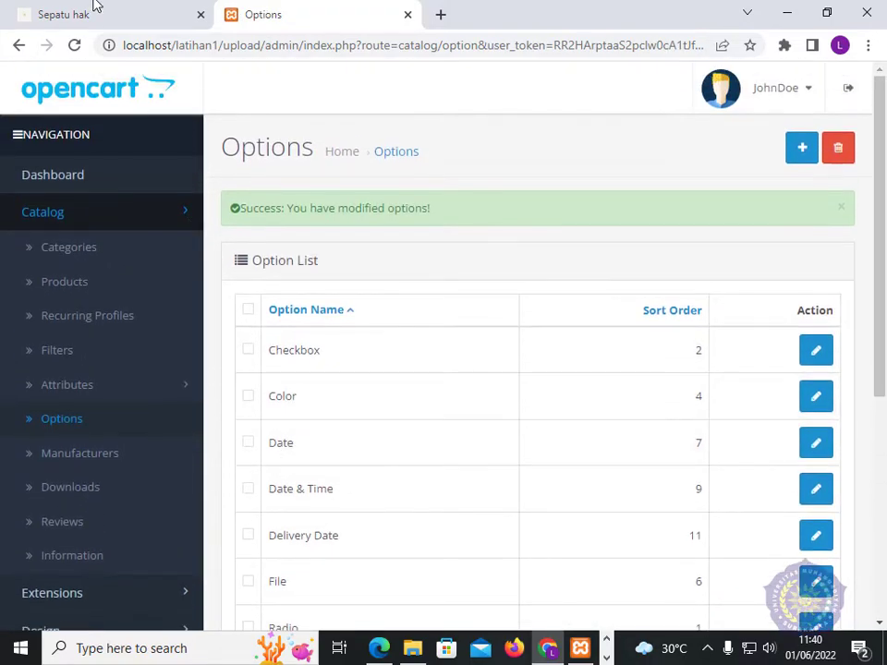
pyautogui.click(92, 13)
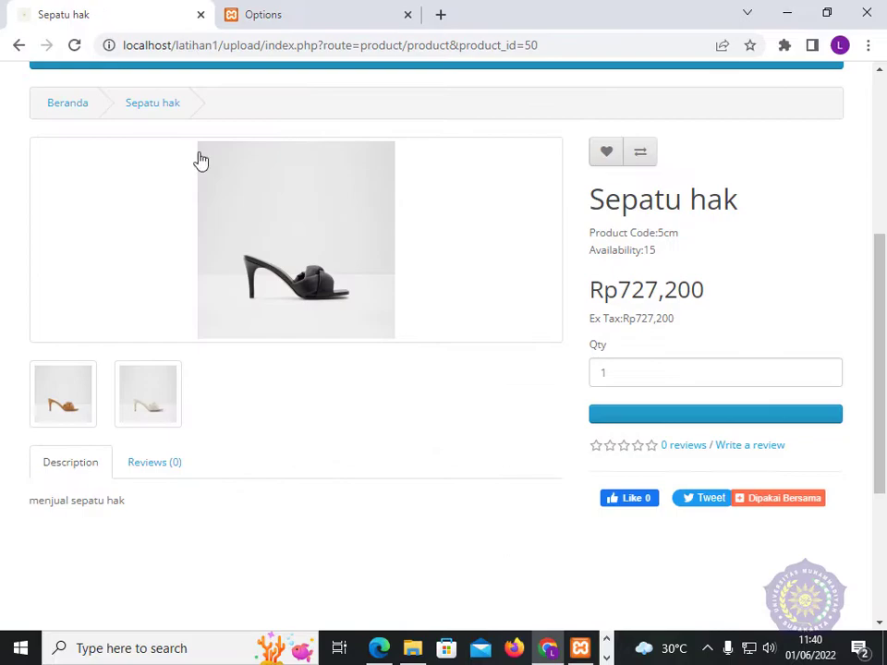
pyautogui.scroll(3, 222, 305)
pyautogui.click(74, 44)
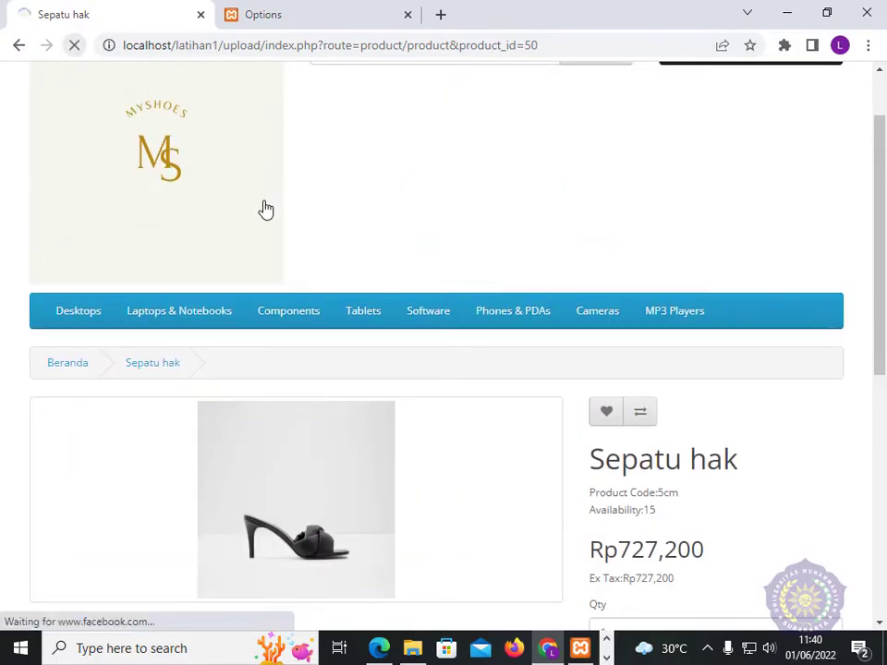
pyautogui.scroll(3, 504, 431)
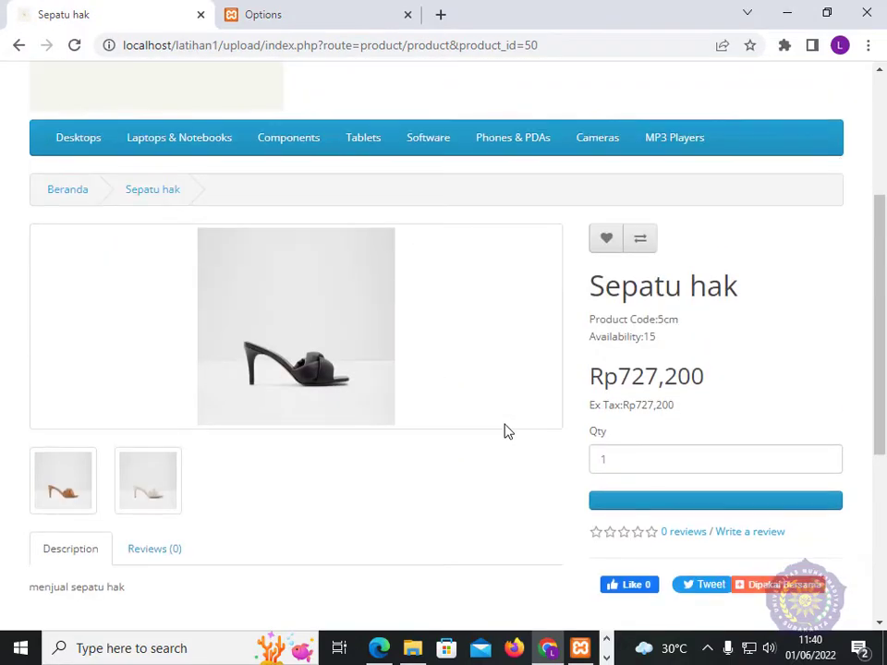
pyautogui.click(74, 44)
# Examine the enlarged white shoe image and the rest of the Sepatu hak product page.
pyautogui.click(152, 499)
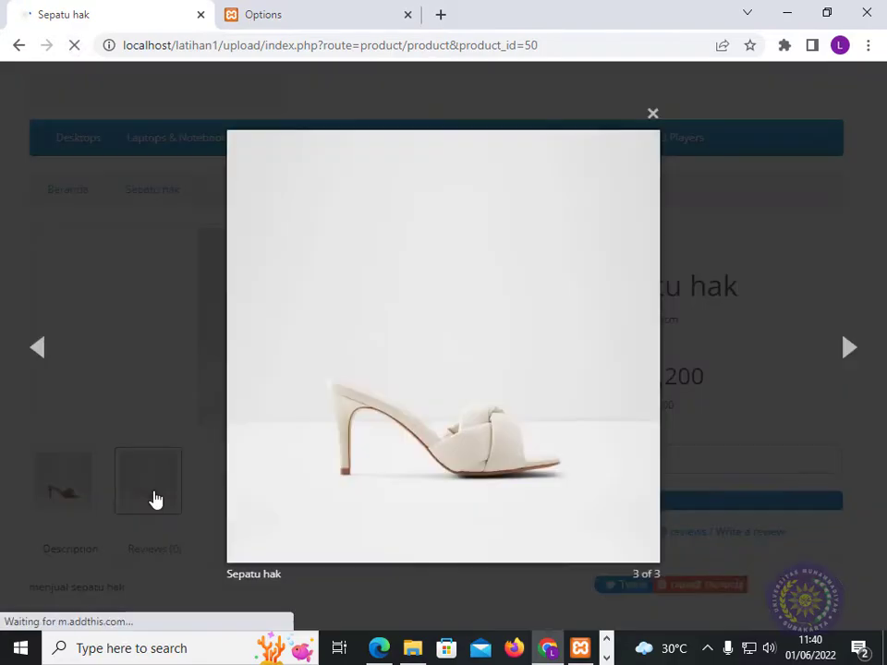
pyautogui.click(653, 117)
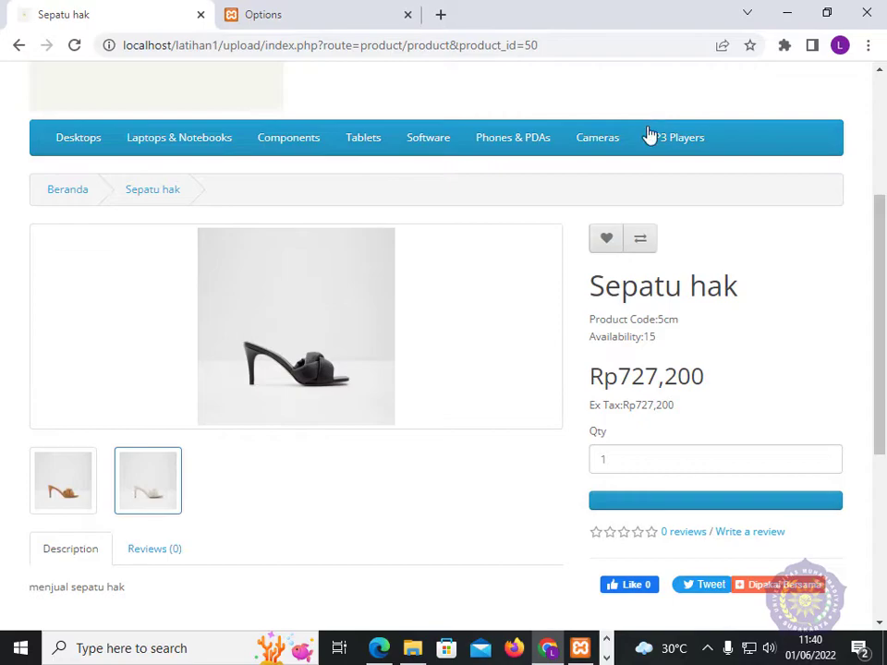
pyautogui.scroll(-1, 587, 322)
pyautogui.scroll(1, 588, 323)
pyautogui.click(179, 137)
pyautogui.scroll(1, 214, 440)
pyautogui.scroll(-3, 218, 440)
pyautogui.scroll(4, 218, 440)
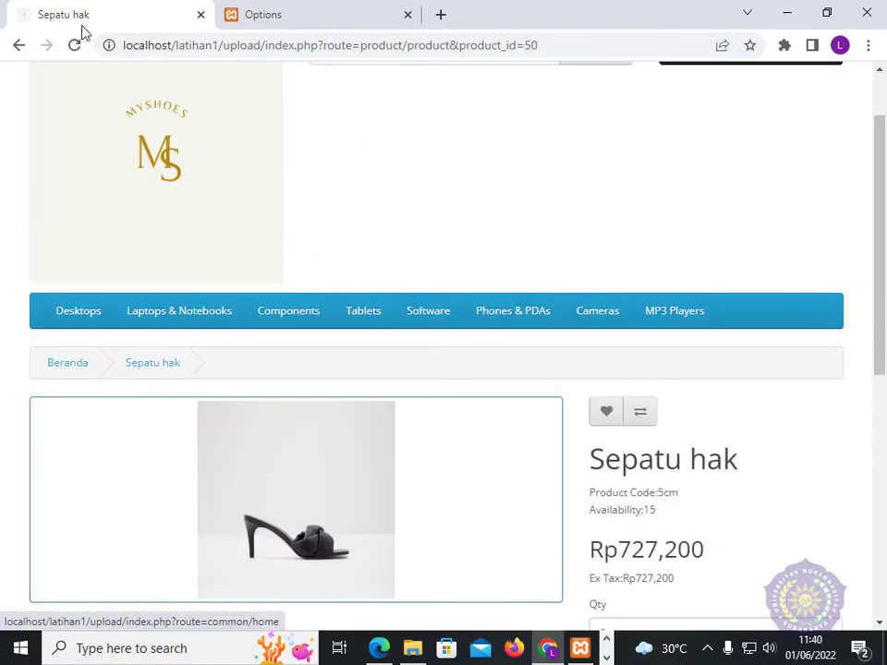
# Return to the store home page, open Sepatu hak from the featured products, and examine its details and sharing options.
pyautogui.click(22, 46)
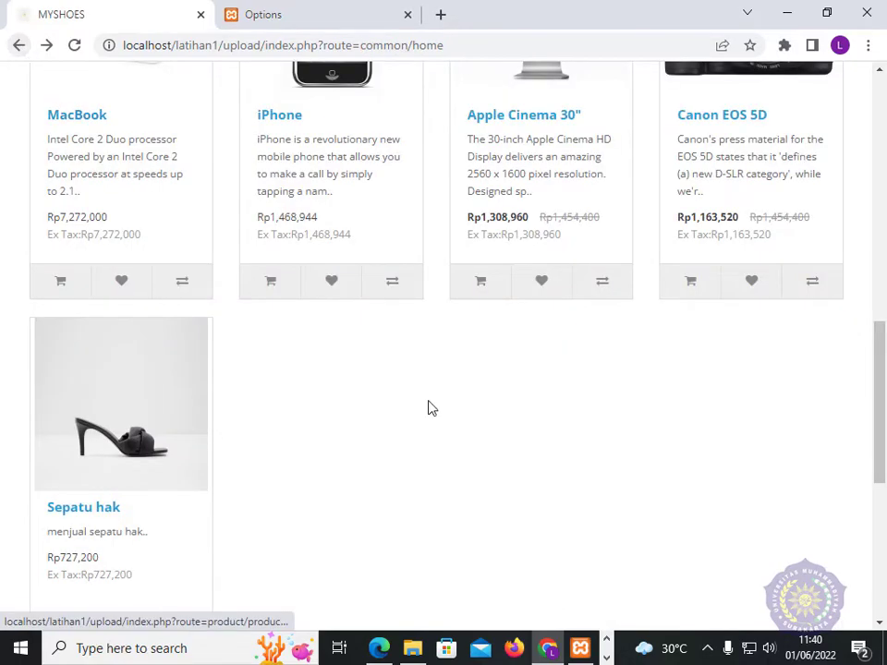
pyautogui.scroll(9, 430, 408)
pyautogui.scroll(-5, 430, 407)
pyautogui.scroll(-5, 429, 408)
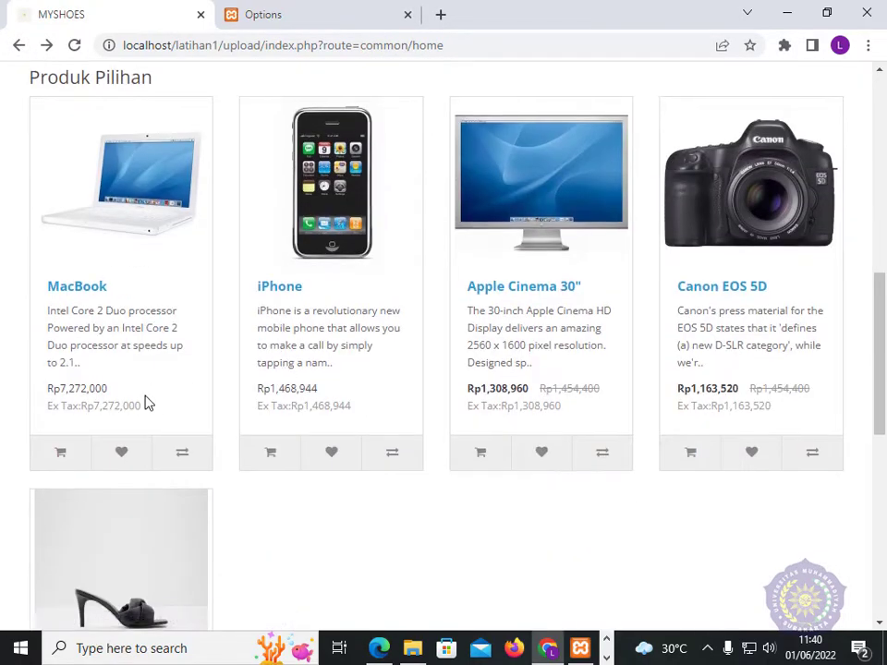
pyautogui.click(126, 318)
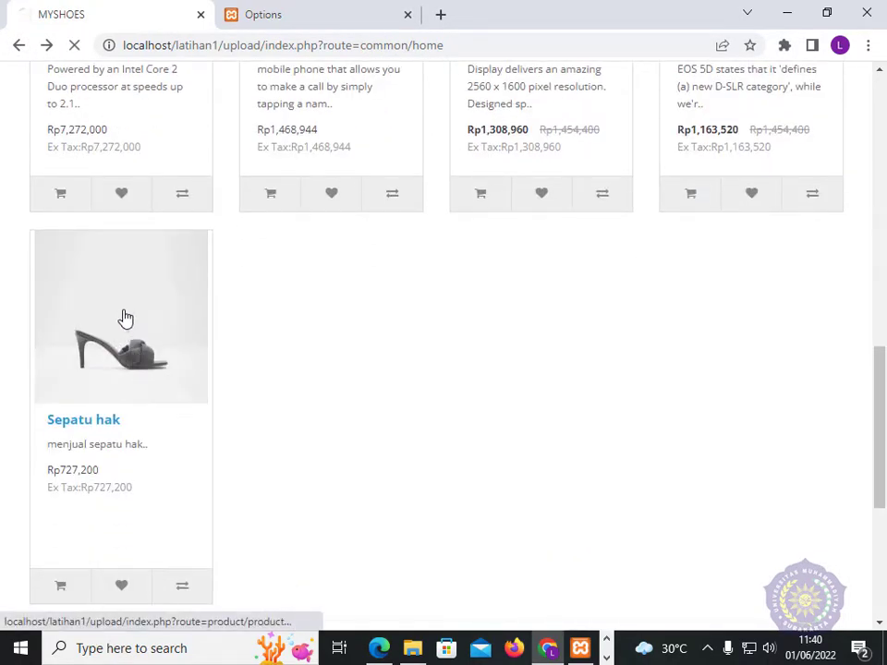
pyautogui.scroll(-5, 320, 427)
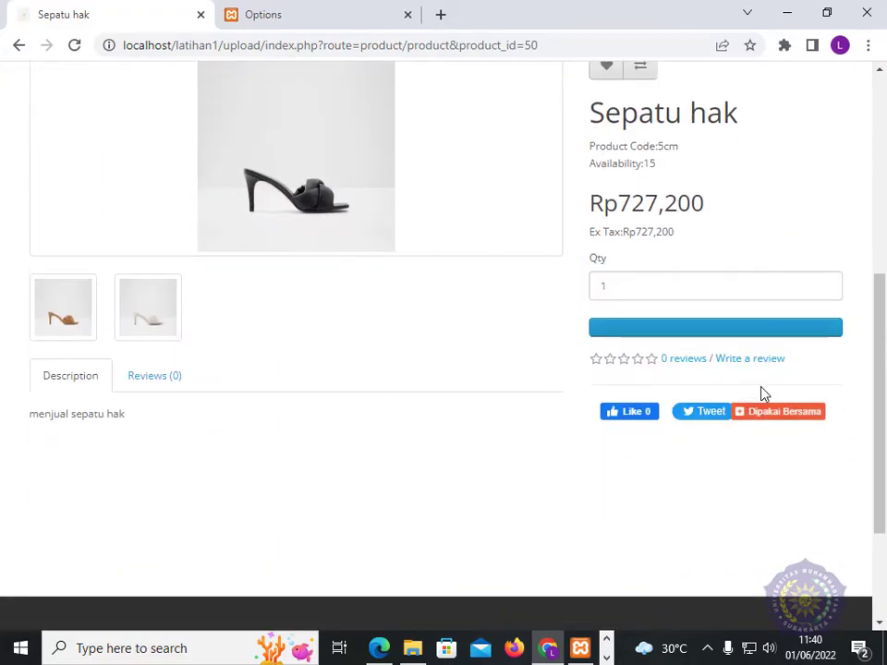
pyautogui.moveTo(758, 411)
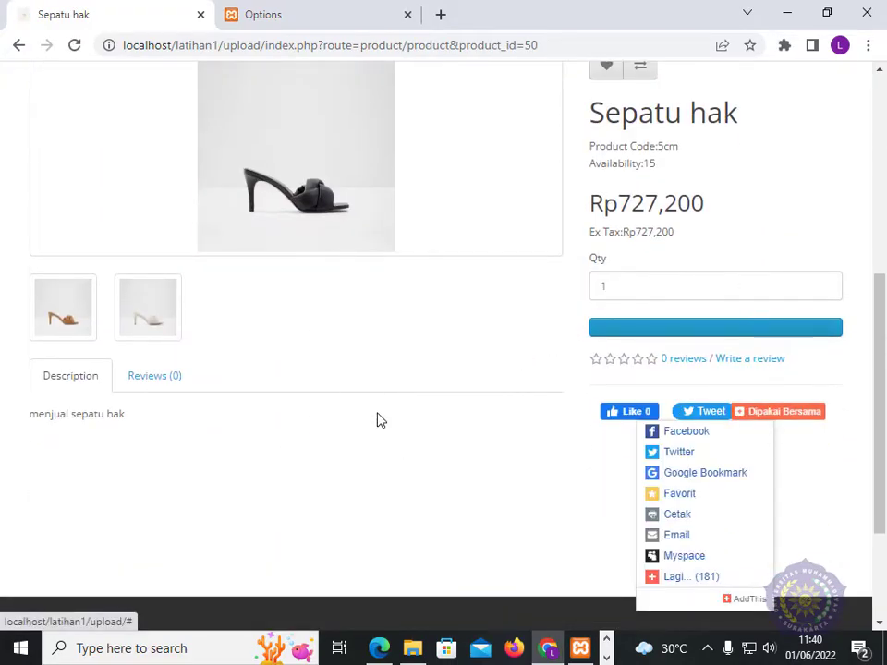
pyautogui.scroll(5, 503, 487)
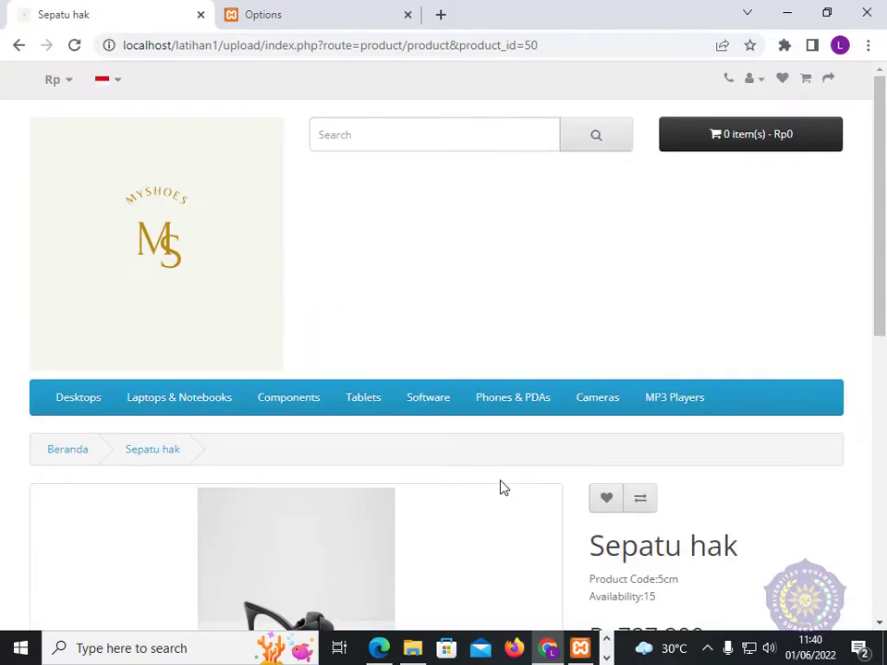
# Add one Sepatu hak to the shopping cart from its product page.
pyautogui.click(750, 134)
pyautogui.click(570, 330)
pyautogui.scroll(-6, 461, 457)
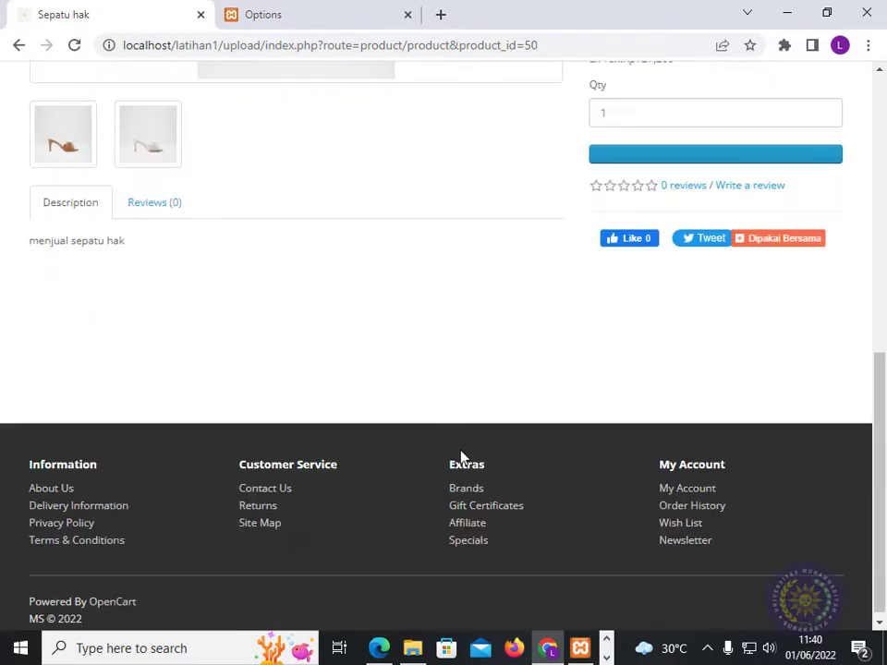
pyautogui.scroll(4, 461, 457)
pyautogui.scroll(-1, 461, 457)
pyautogui.click(662, 414)
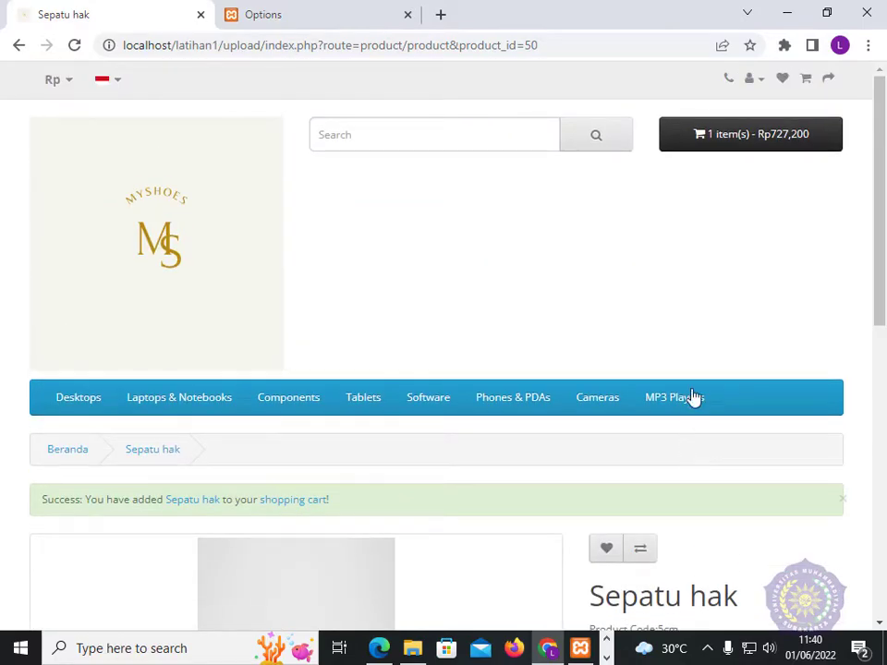
# Examine the shopping cart's contents and reopen the Sepatu hak product page from the cart.
pyautogui.click(728, 134)
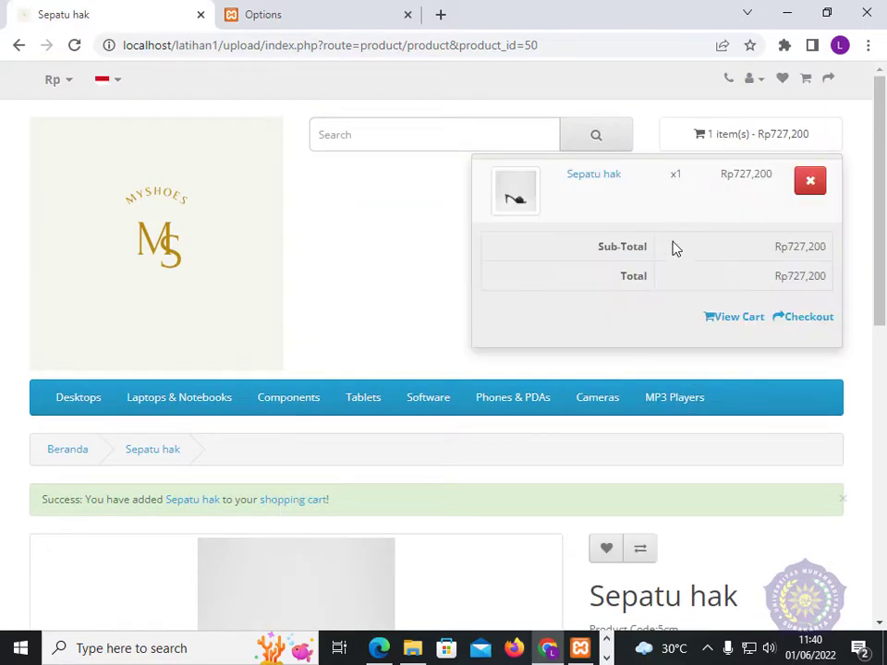
pyautogui.click(739, 322)
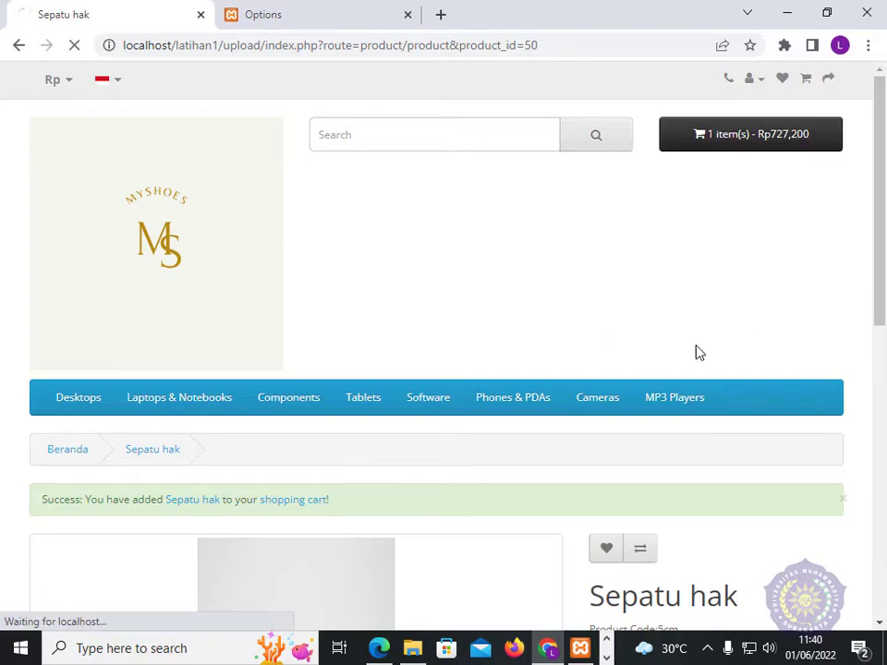
pyautogui.scroll(-5, 528, 435)
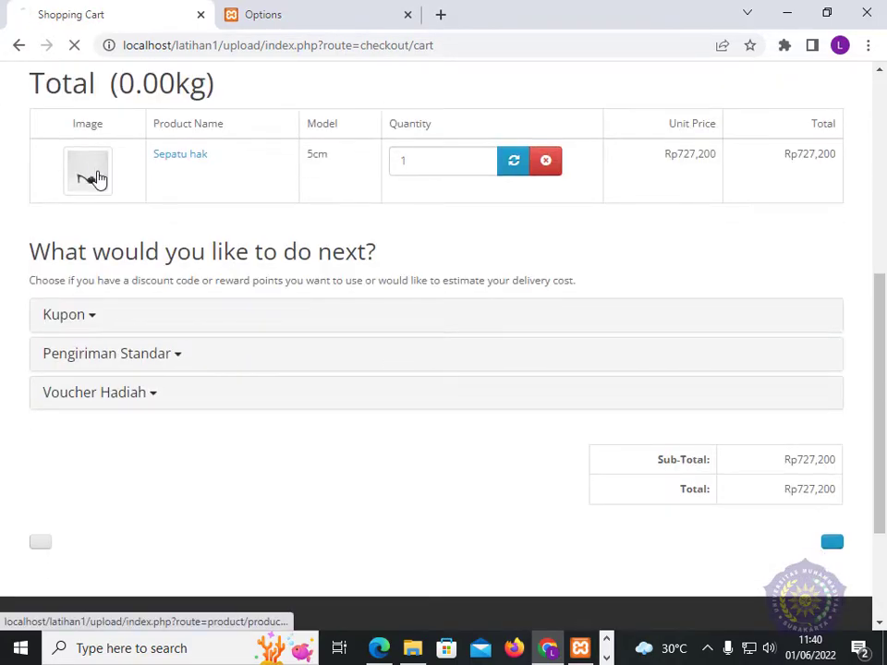
pyautogui.click(97, 178)
pyautogui.scroll(-4, 528, 393)
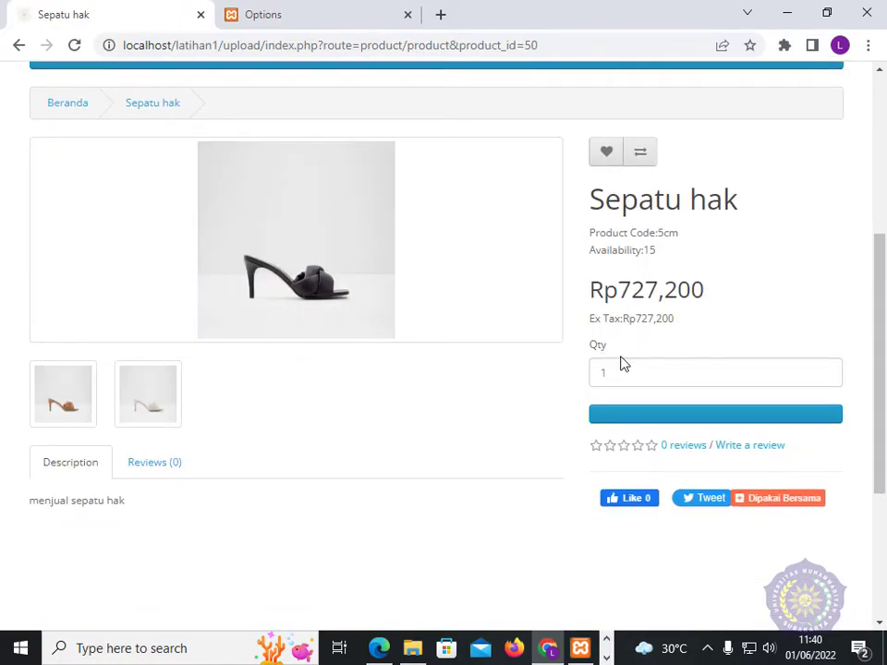
# Open the checkout for the Sepatu hak order and examine its customer options and steps.
pyautogui.click(658, 415)
pyautogui.click(725, 135)
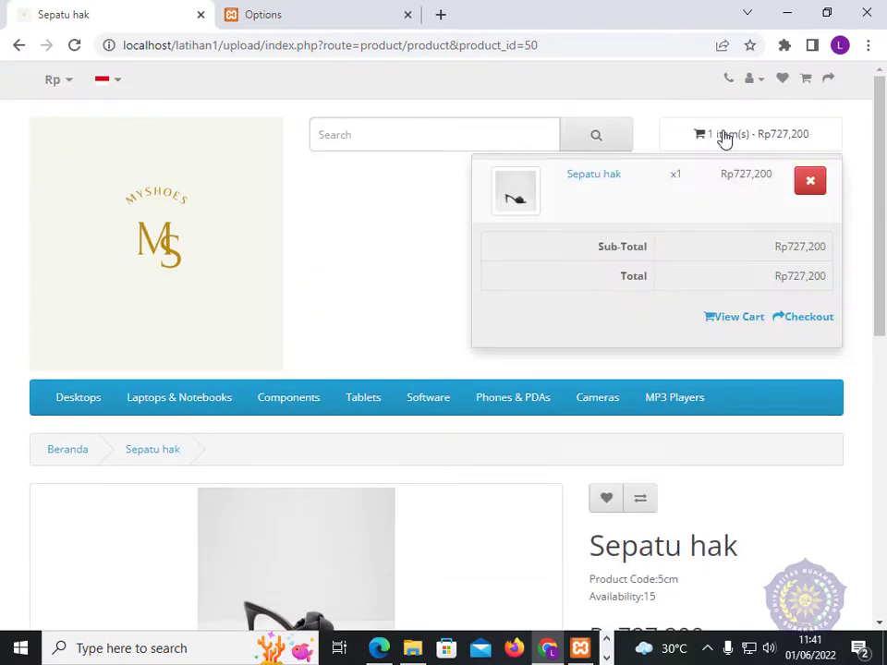
pyautogui.click(797, 325)
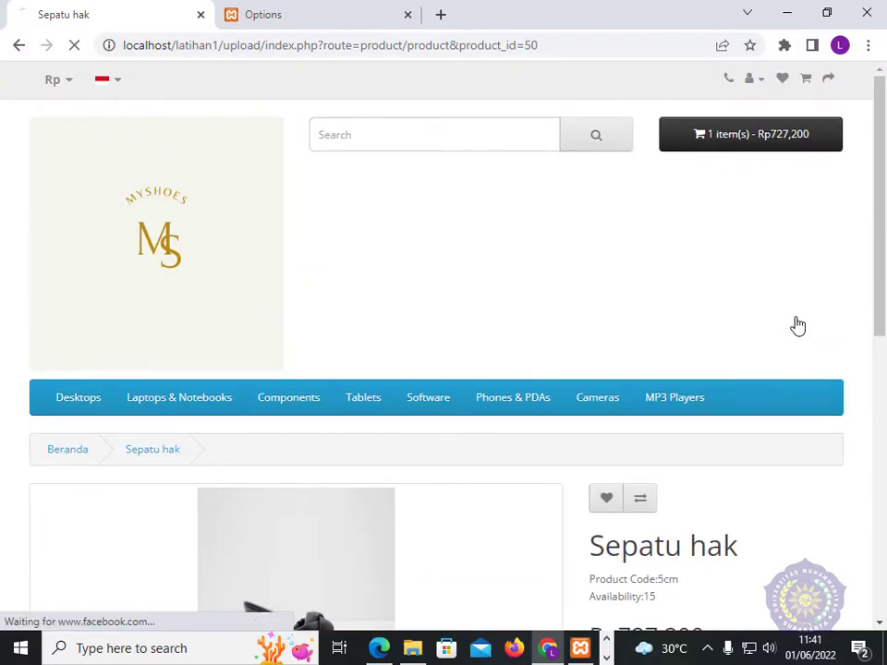
pyautogui.scroll(-4, 687, 378)
pyautogui.scroll(1, 687, 377)
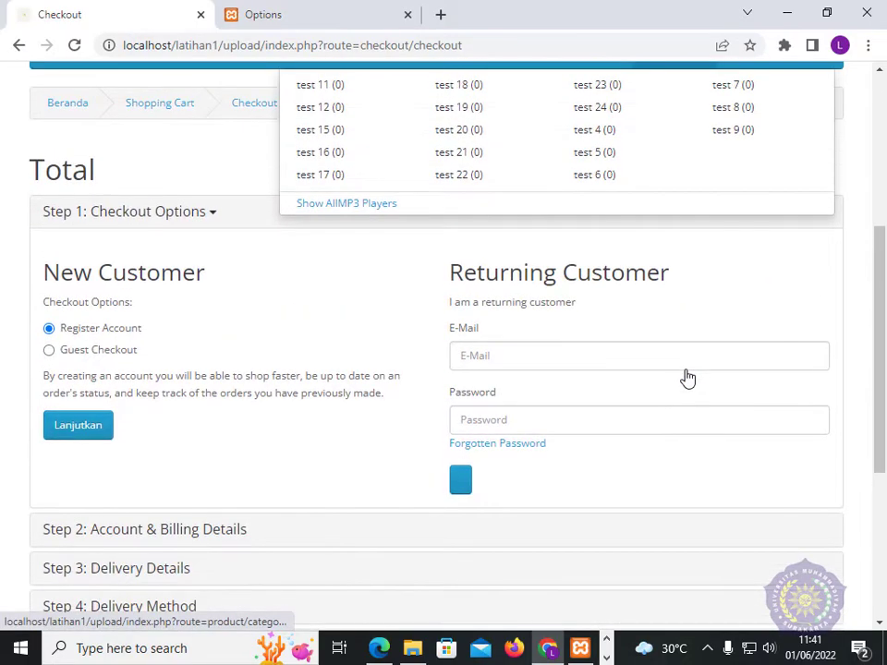
pyautogui.scroll(-1, 685, 378)
pyautogui.scroll(-3, 687, 374)
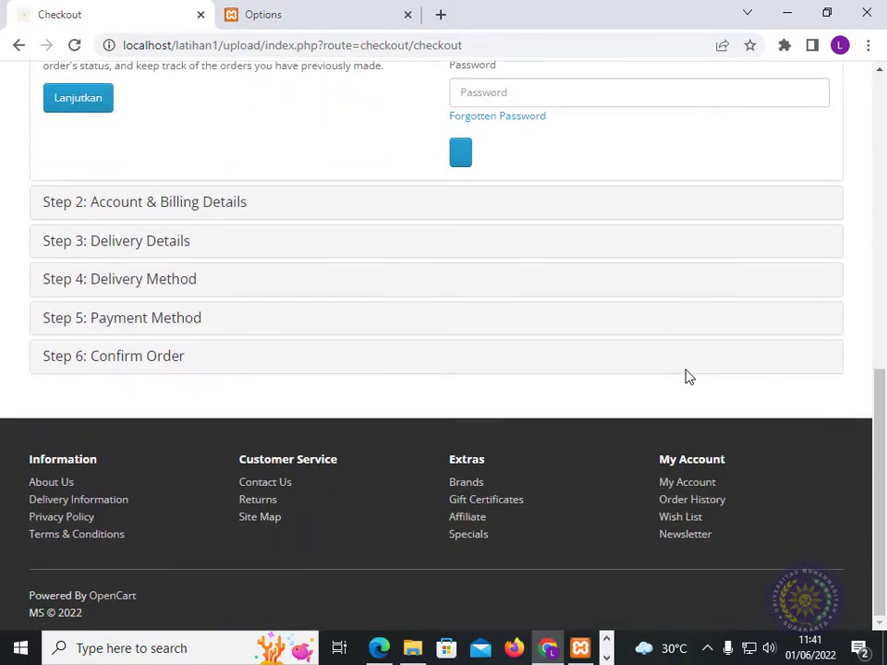
pyautogui.scroll(3, 166, 288)
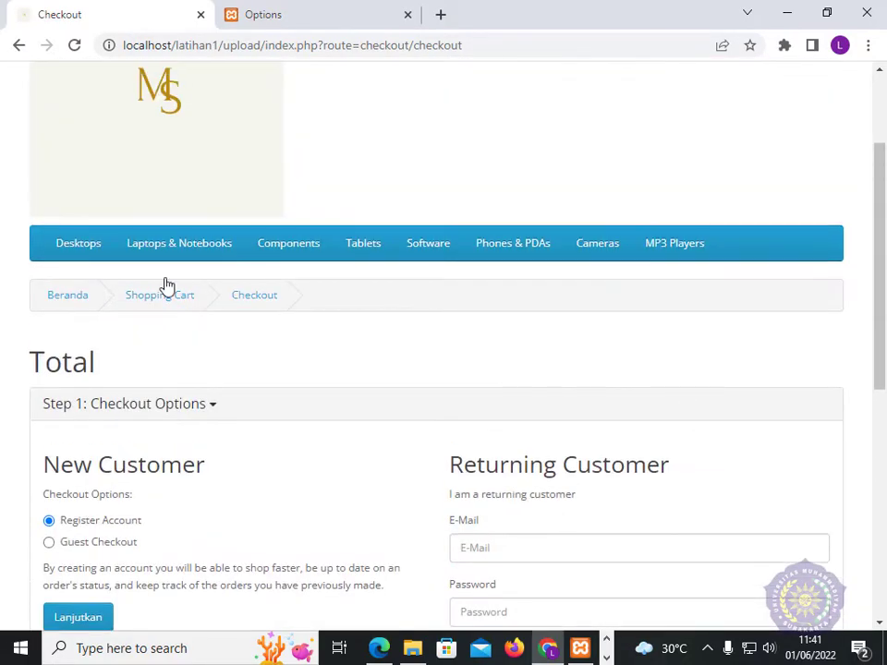
# Leave the checkout, return to the store administration, and open the High heels product for editing.
pyautogui.click(19, 46)
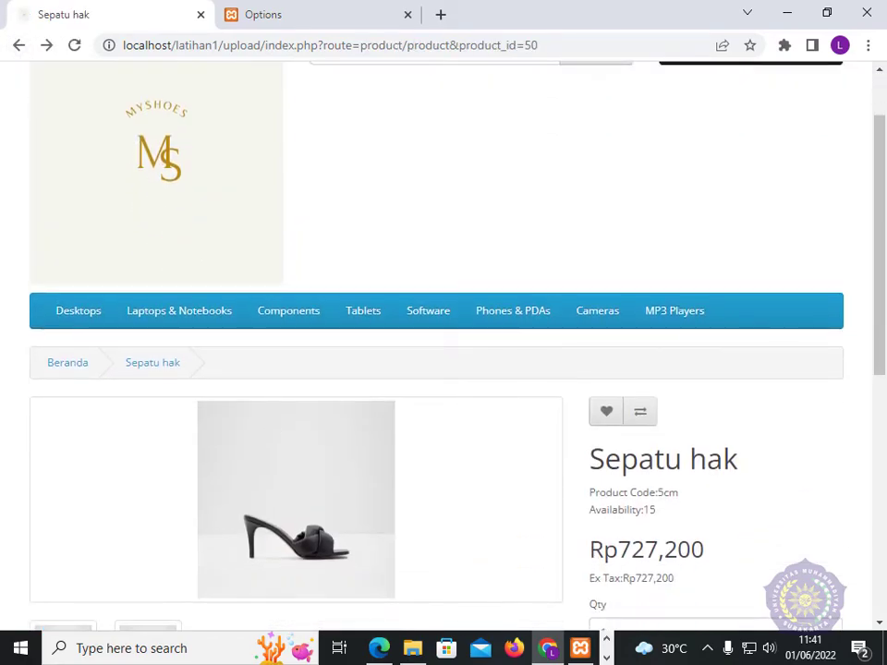
pyautogui.scroll(-3, 383, 471)
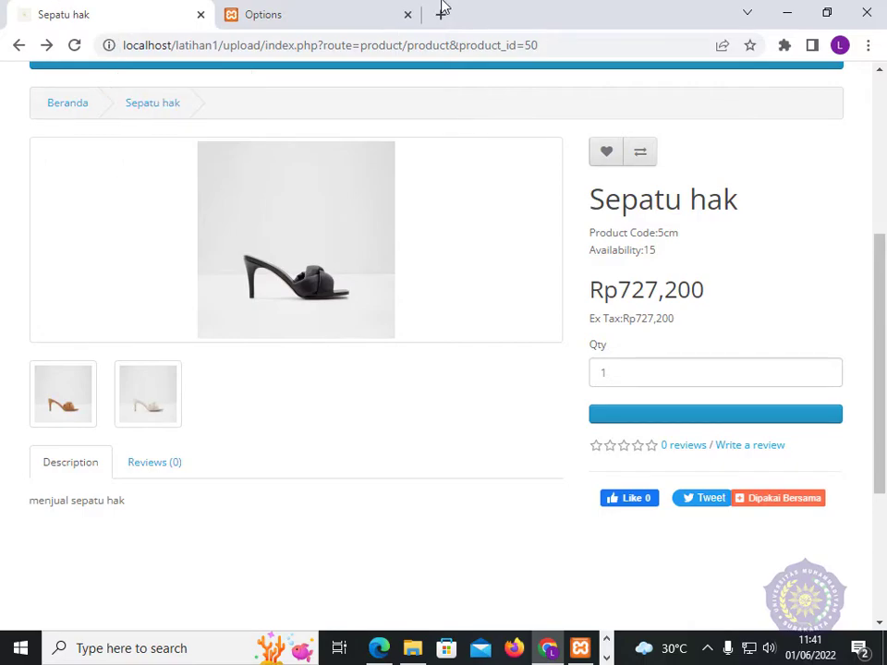
pyautogui.click(288, 13)
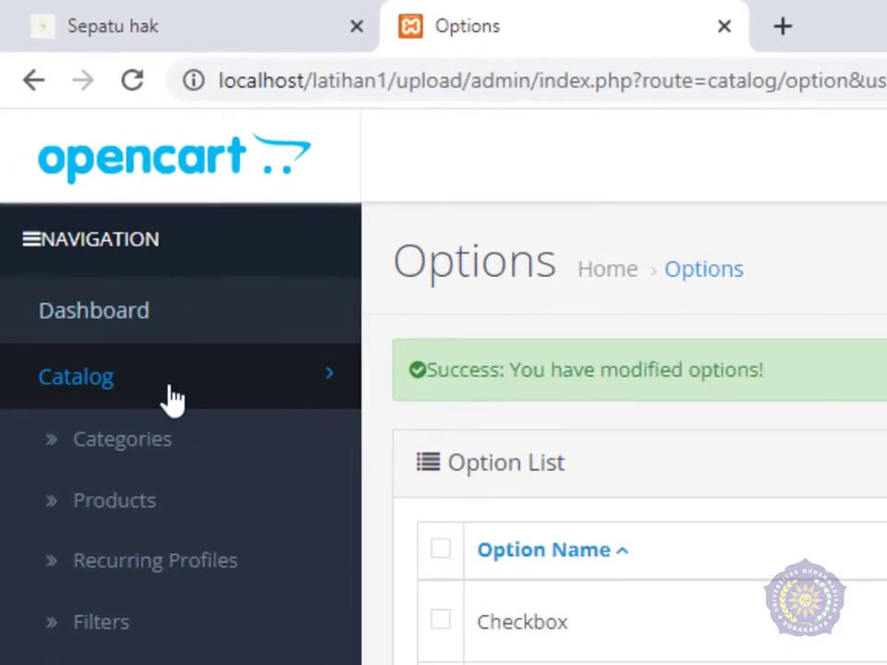
pyautogui.click(173, 397)
pyautogui.click(168, 503)
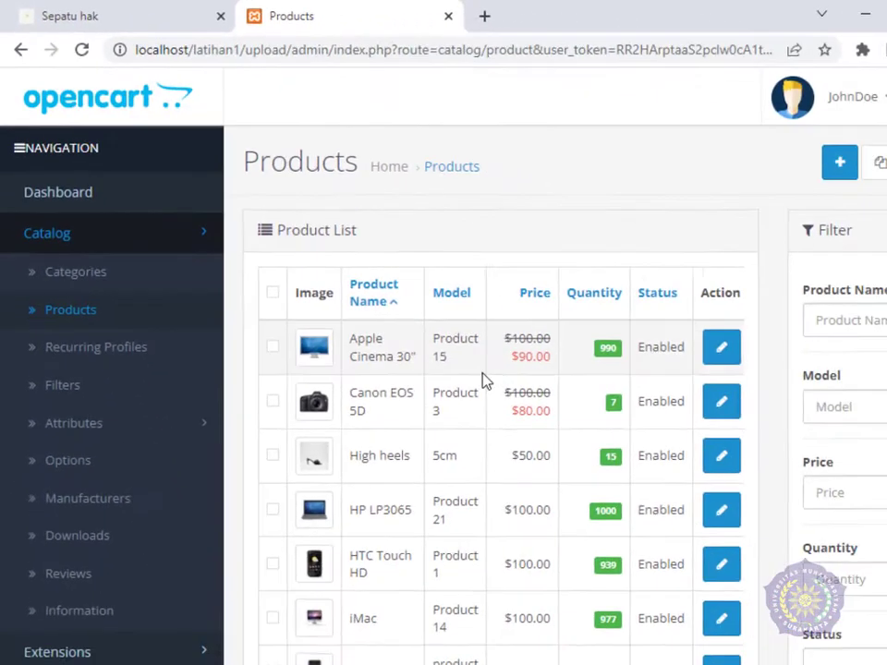
pyautogui.click(735, 466)
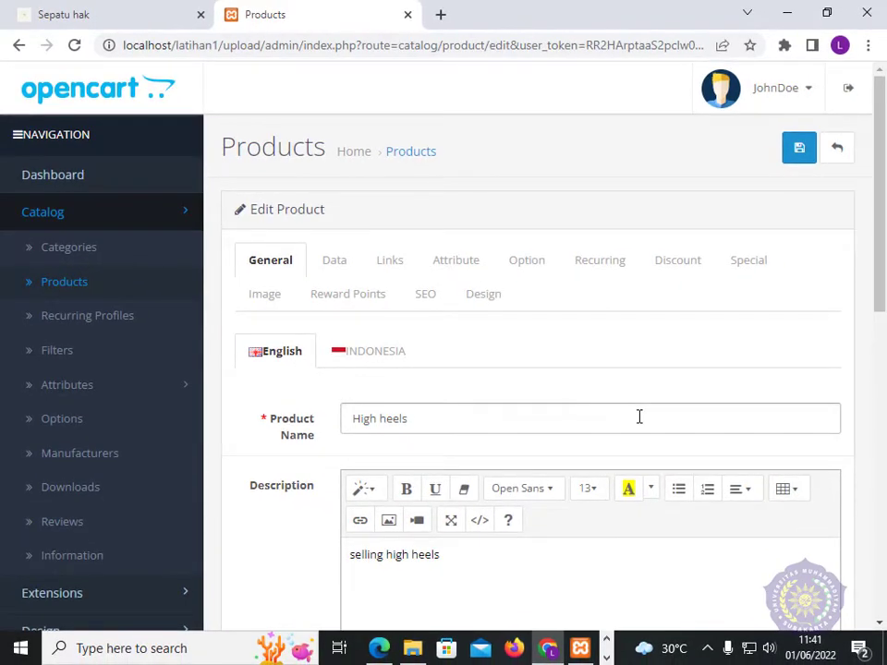
# Examine the High heels product's model, price, quantity and stock data.
pyautogui.click(332, 261)
pyautogui.scroll(-5, 420, 468)
pyautogui.scroll(-2, 420, 467)
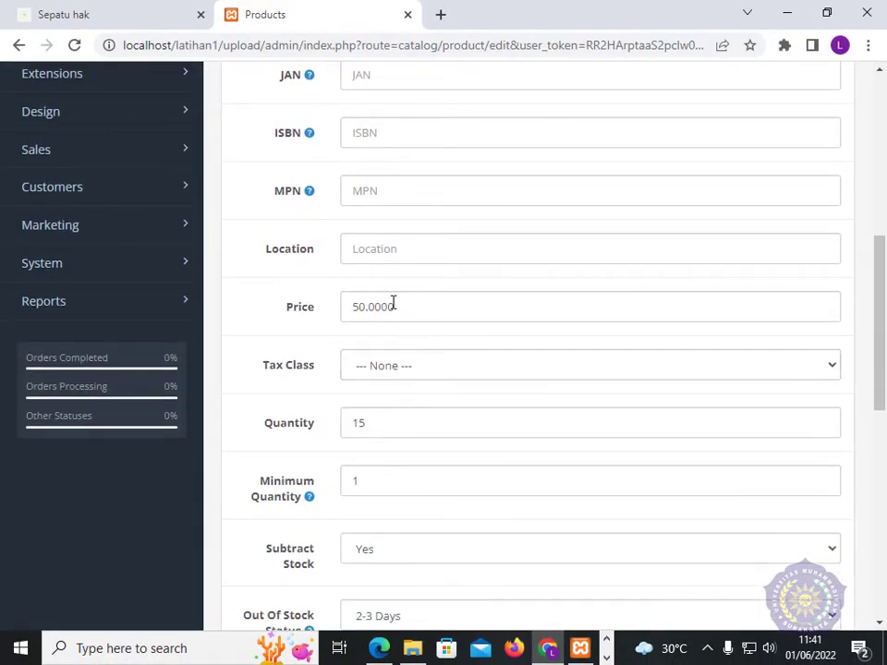
pyautogui.scroll(-2, 310, 442)
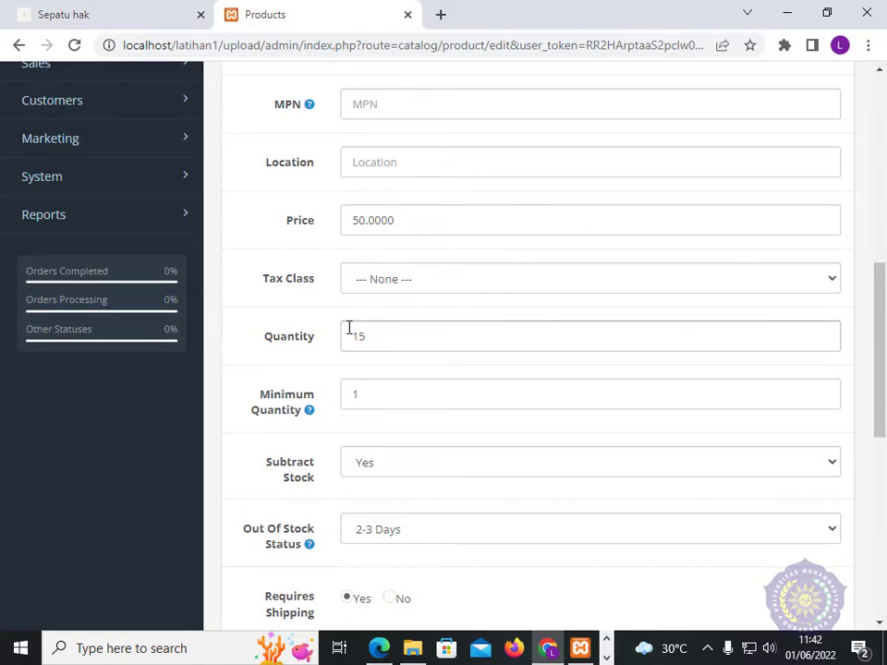
pyautogui.scroll(7, 349, 328)
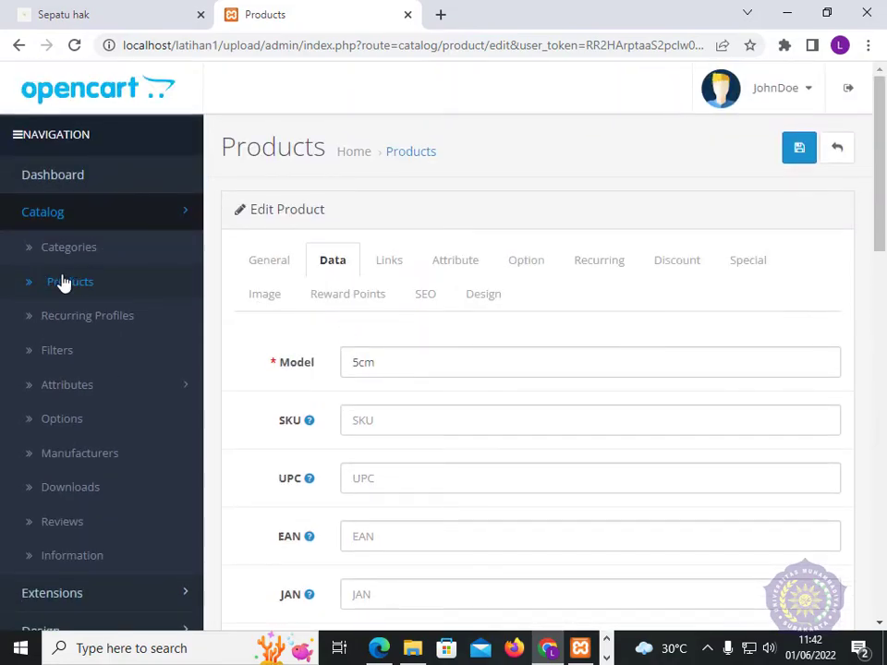
# Return to the catalog's product list and reopen the High heels product for editing.
pyautogui.click(53, 217)
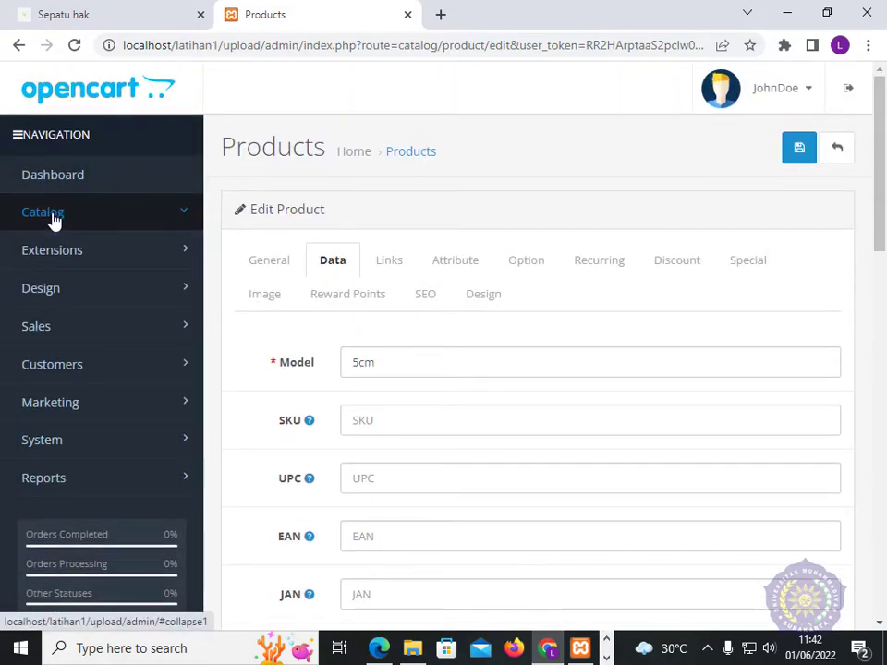
pyautogui.click(53, 217)
pyautogui.click(71, 282)
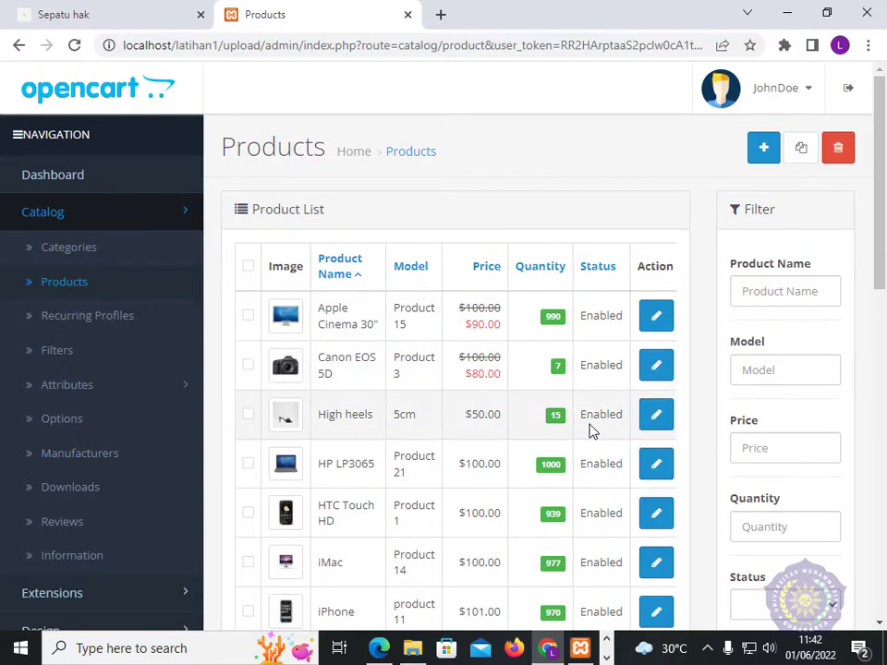
pyautogui.click(664, 418)
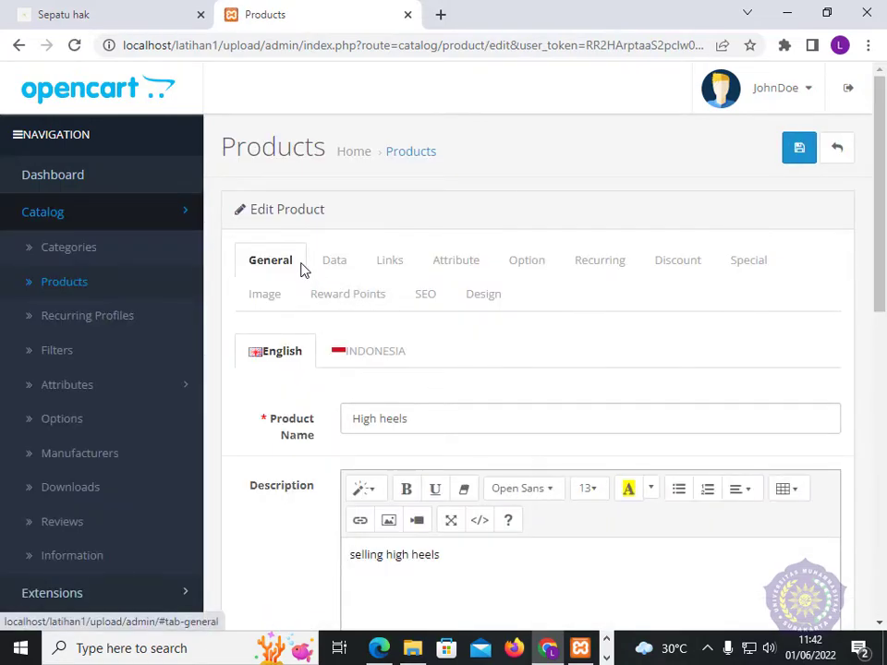
# Add the Color option to the High heels product's options.
pyautogui.click(528, 267)
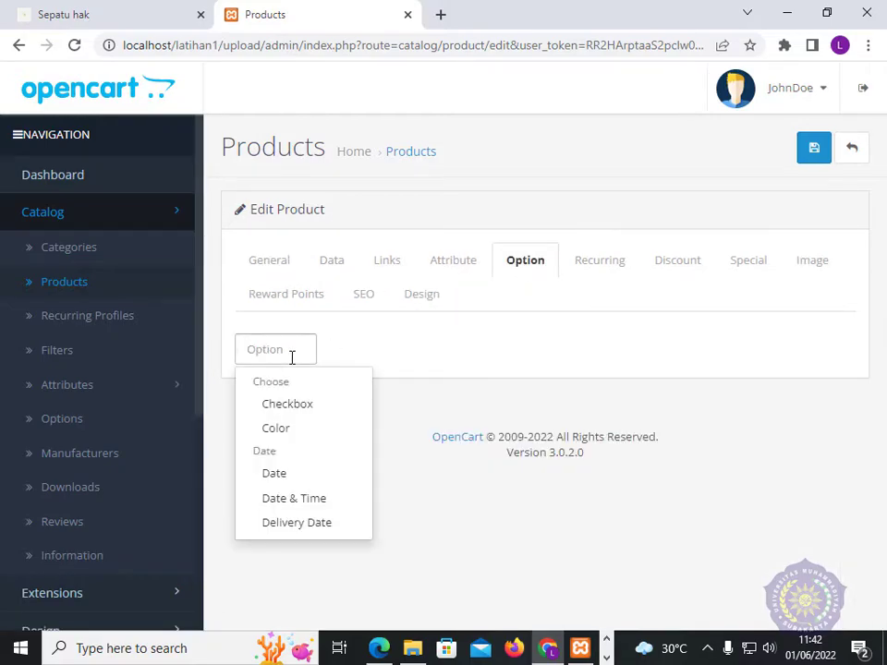
pyautogui.write('color')
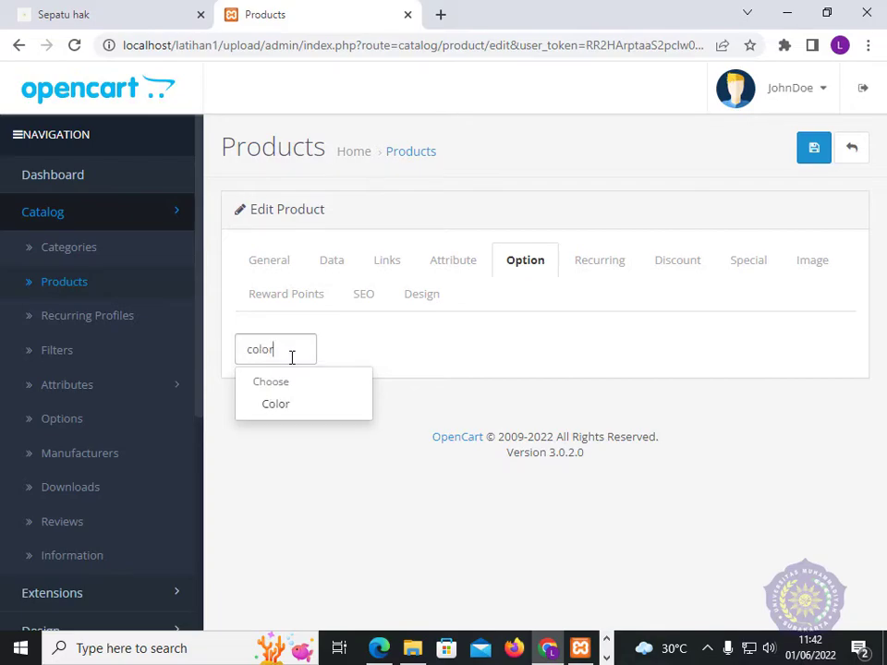
pyautogui.click(277, 404)
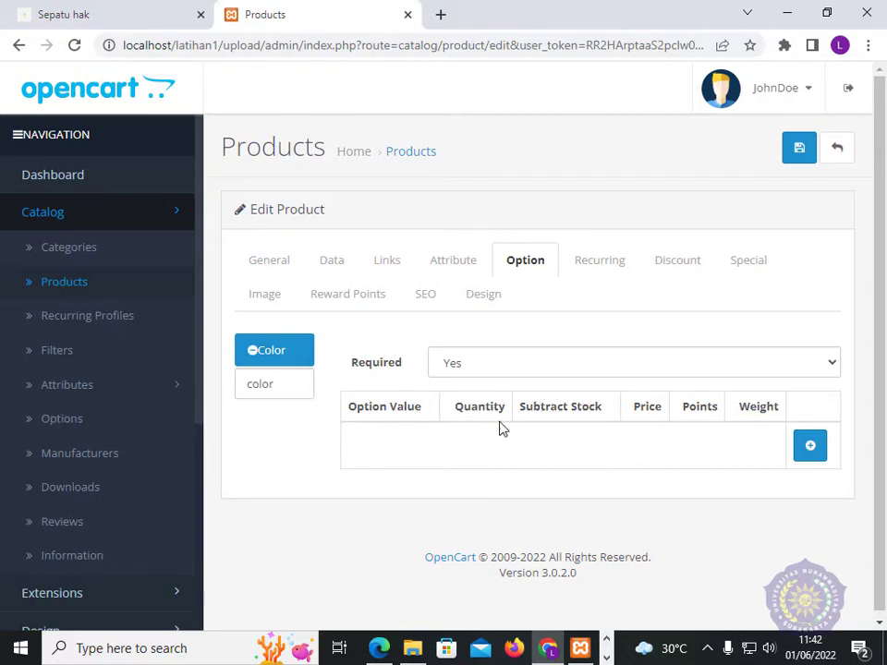
# Add a Black option value with a quantity of 5 to the product's Color option.
pyautogui.click(810, 448)
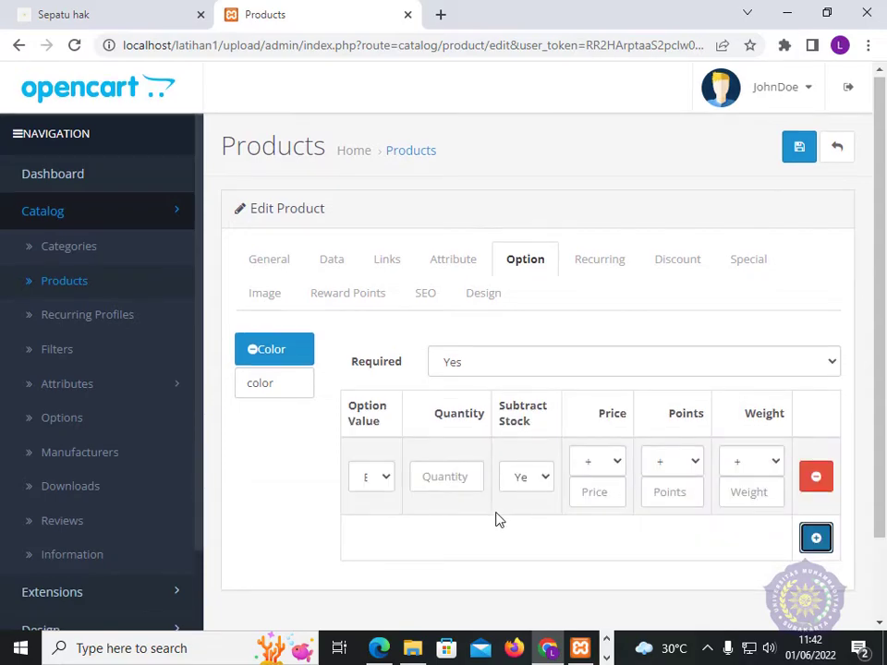
pyautogui.scroll(-1, 414, 422)
pyautogui.click(374, 392)
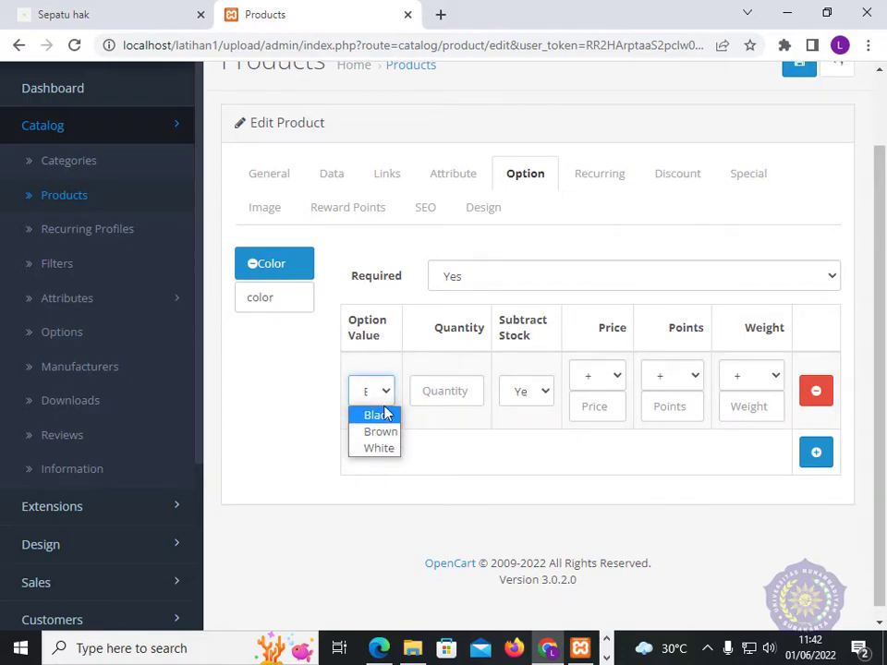
pyautogui.click(379, 416)
pyautogui.click(464, 391)
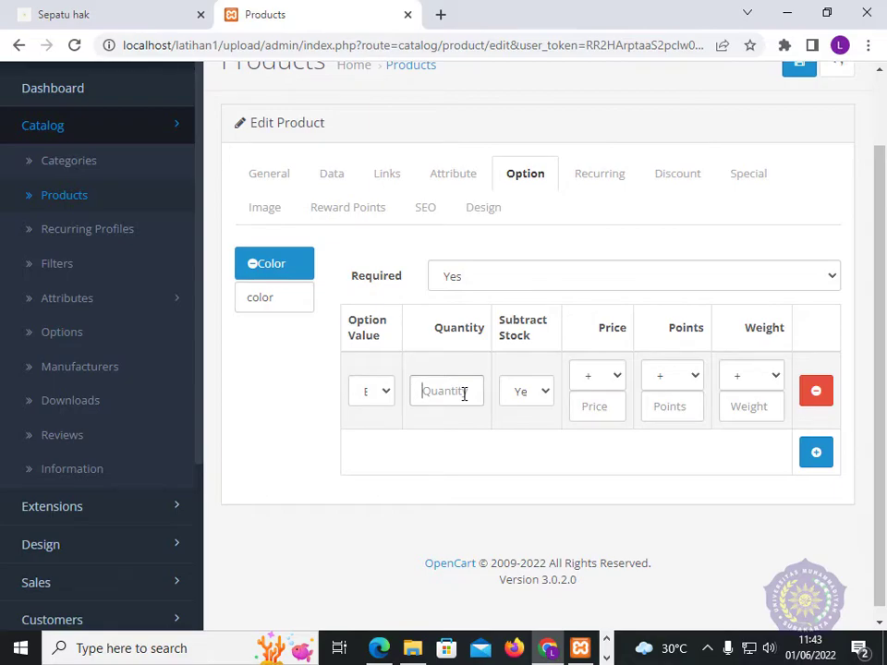
pyautogui.click(454, 382)
pyautogui.click(383, 402)
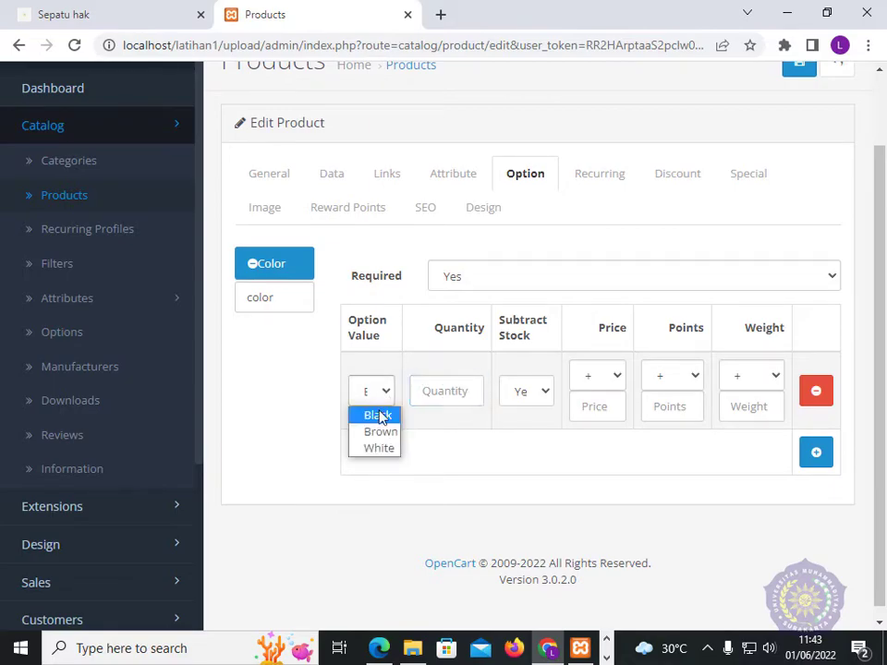
pyautogui.click(382, 415)
pyautogui.click(467, 392)
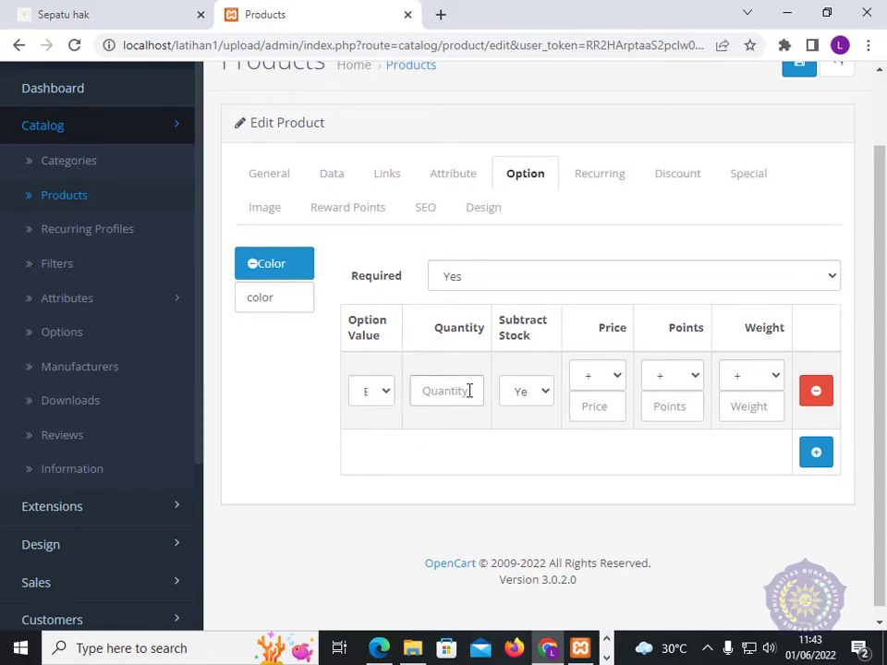
pyautogui.write('5')
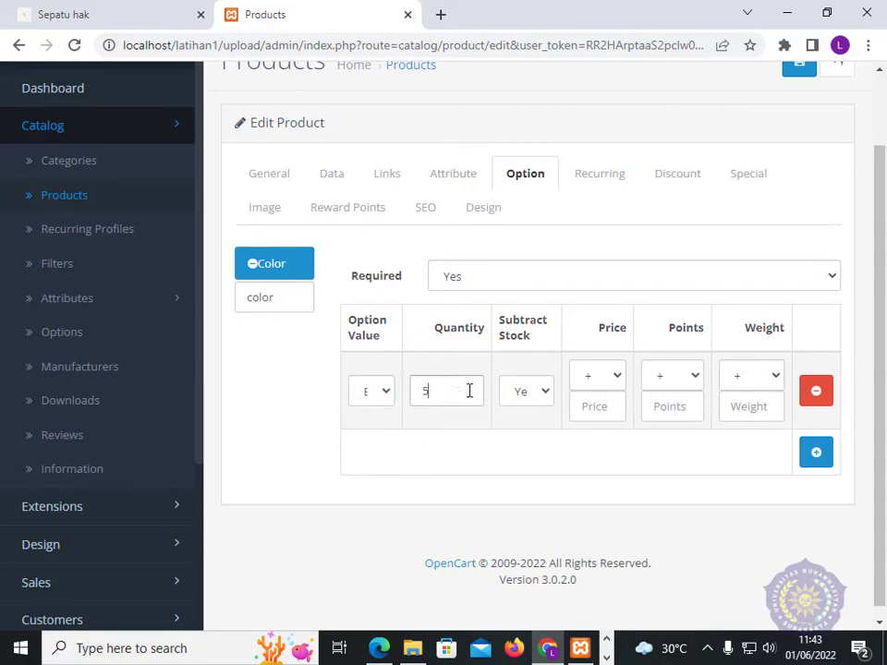
# Add a Brown option value with a quantity of 5 to the Color option.
pyautogui.click(815, 454)
pyautogui.click(383, 468)
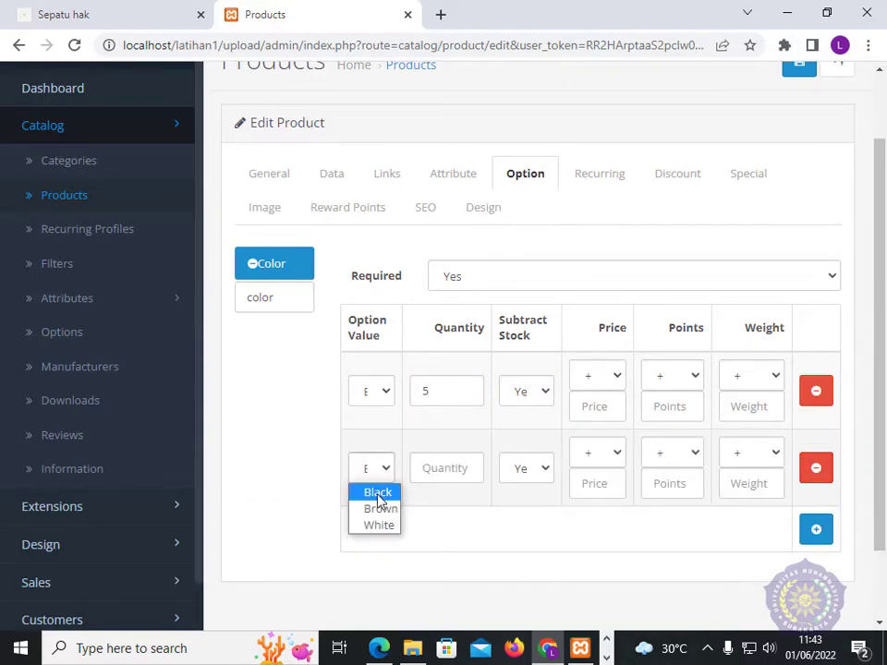
pyautogui.click(380, 509)
pyautogui.write('5')
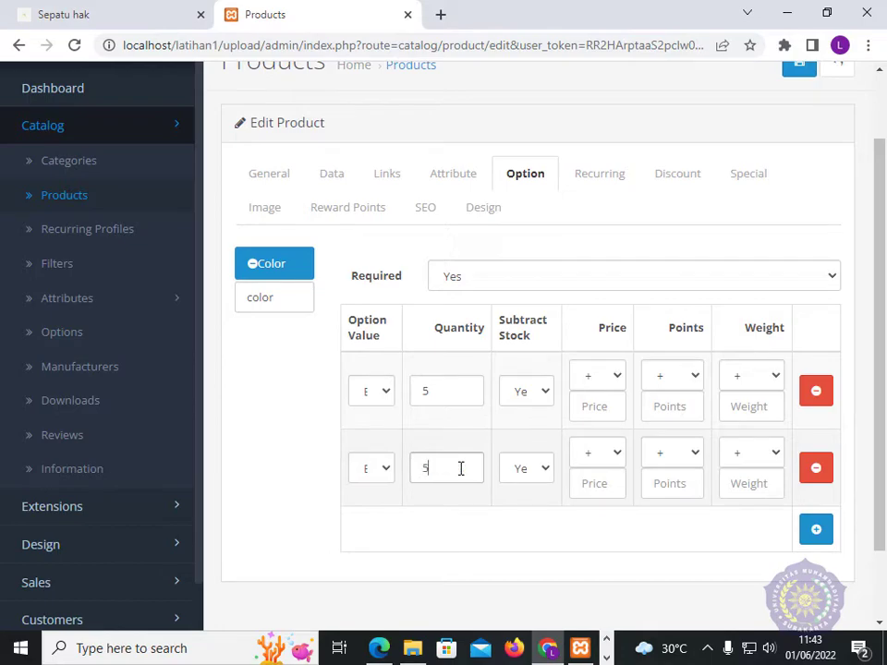
# Add a White option value with a quantity of 5 to the Color option.
pyautogui.click(816, 532)
pyautogui.click(379, 543)
pyautogui.click(381, 602)
pyautogui.click(462, 544)
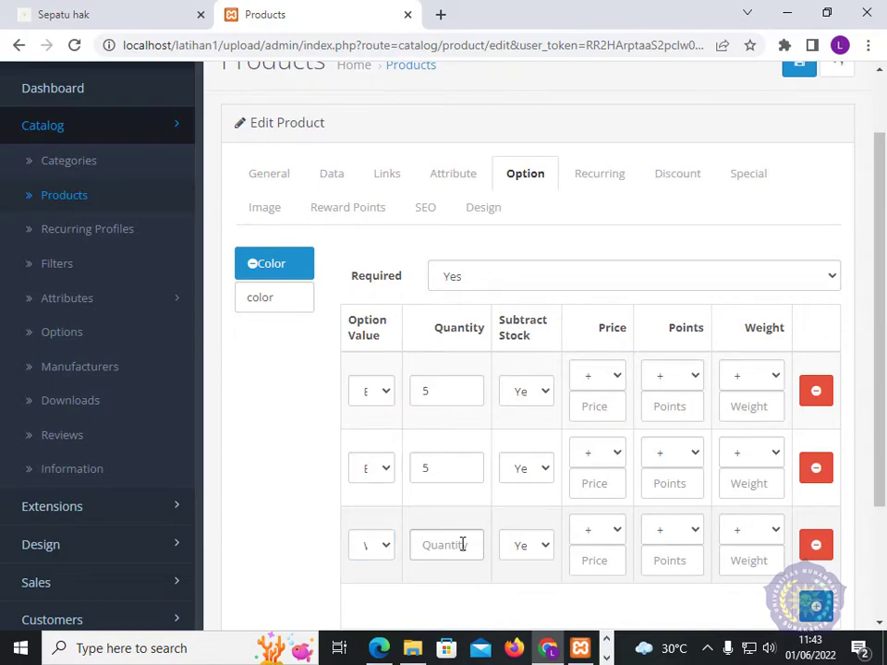
pyautogui.write('5')
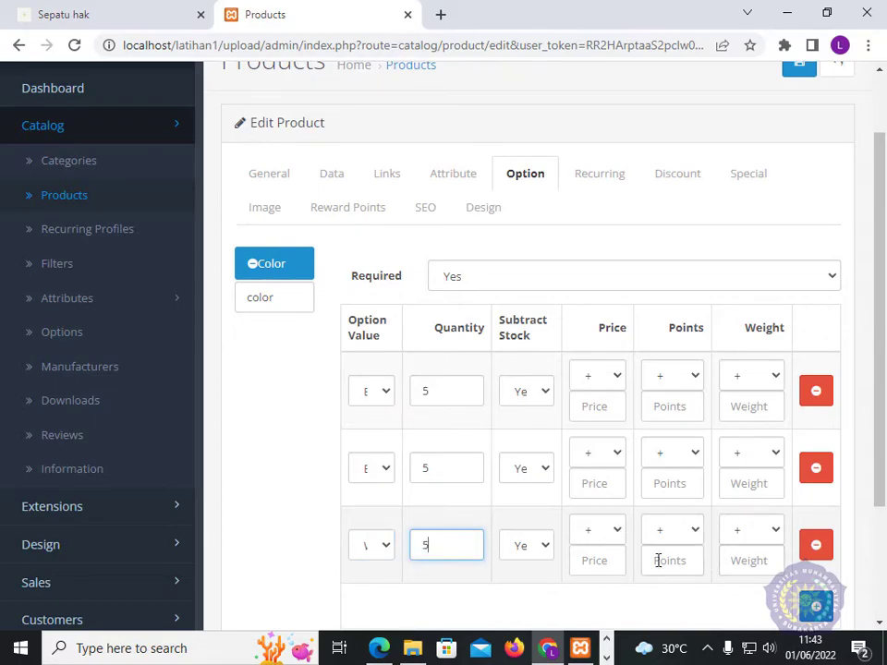
# Review the three color option rows and save the High heels product.
pyautogui.scroll(2, 679, 292)
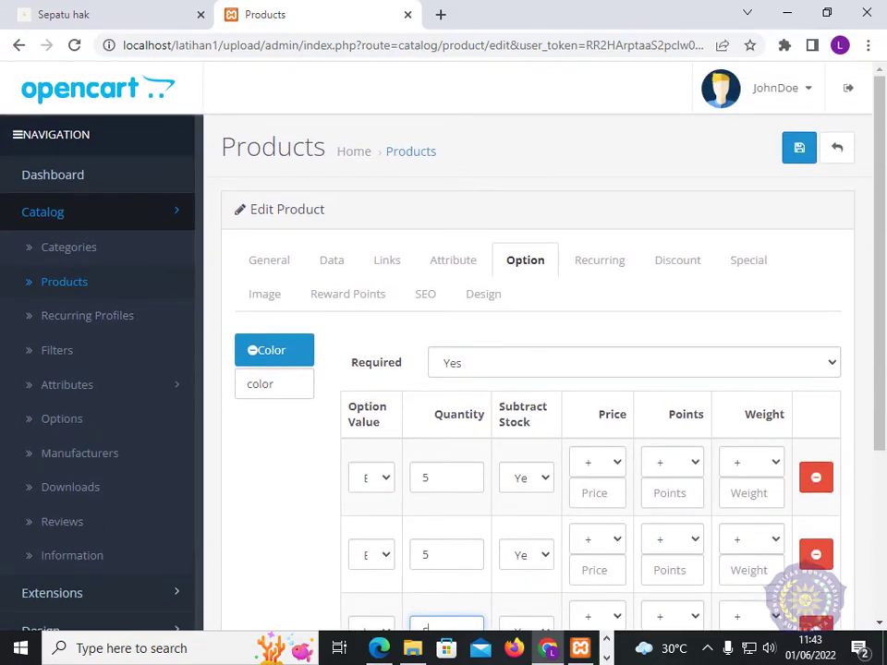
pyautogui.scroll(-4, 456, 464)
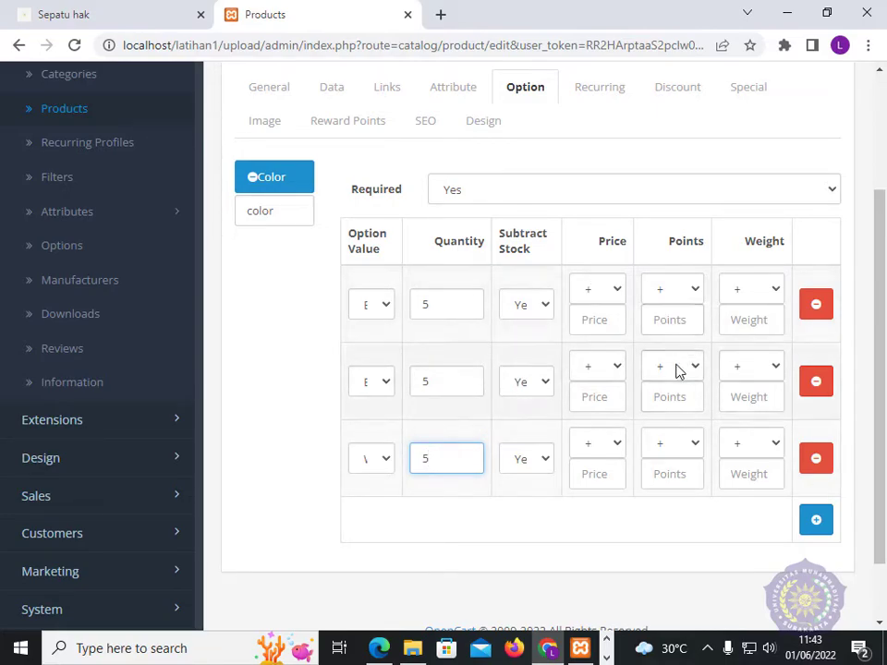
pyautogui.scroll(4, 675, 371)
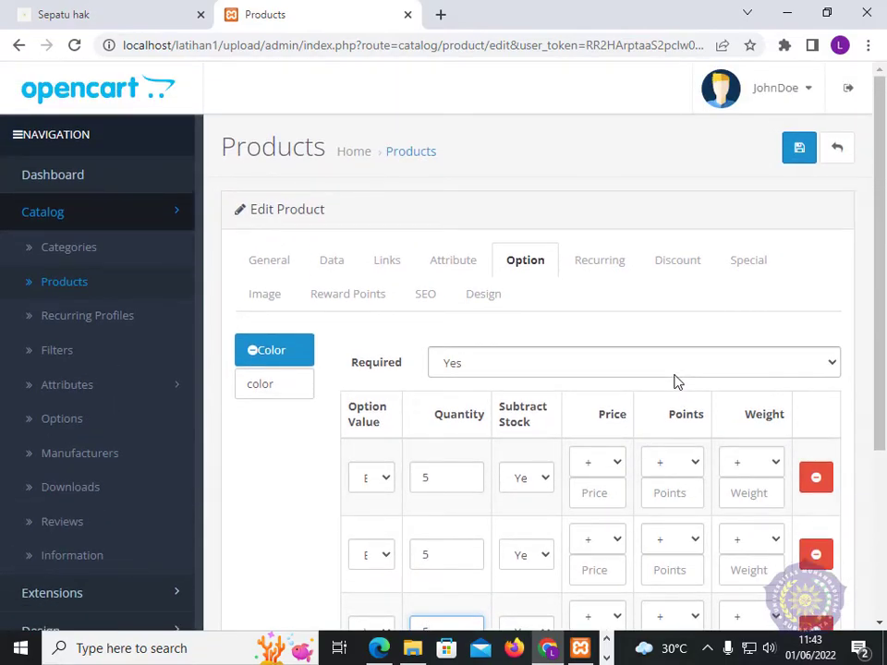
pyautogui.click(796, 153)
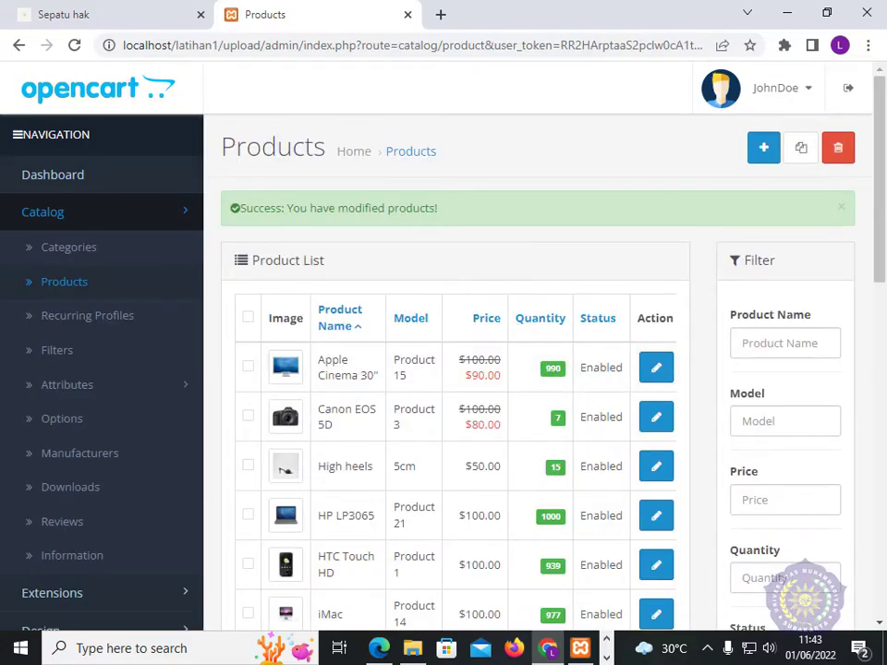
# Reload the Sepatu hak page in the storefront and examine the choices offered under Warna.
pyautogui.click(118, 17)
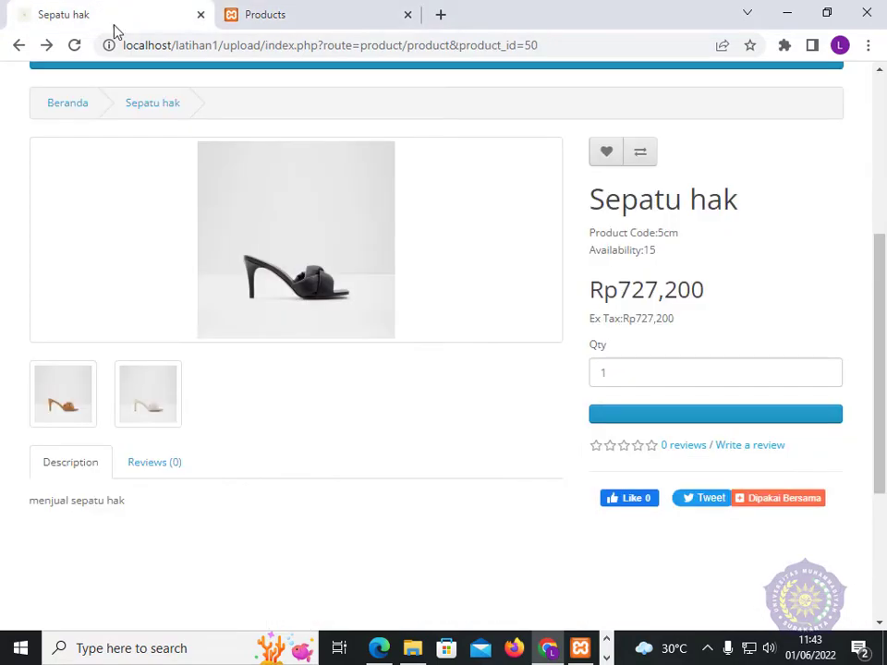
pyautogui.click(74, 44)
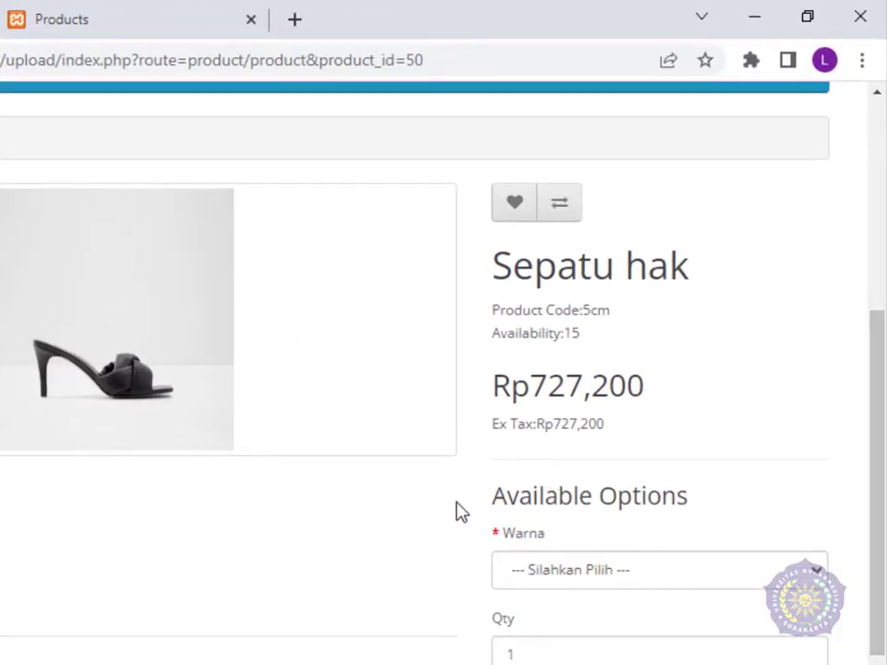
pyautogui.click(564, 580)
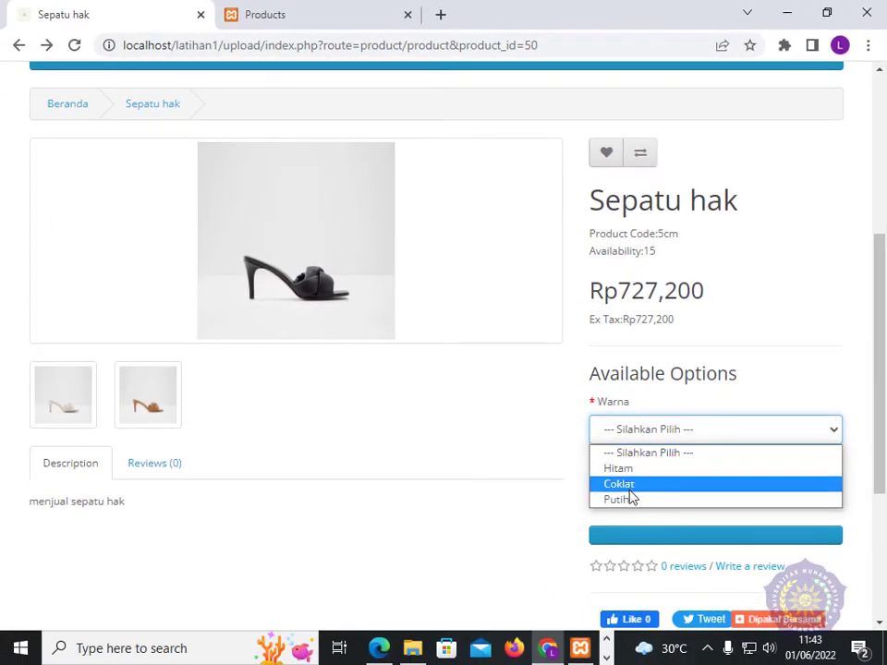
pyautogui.click(660, 438)
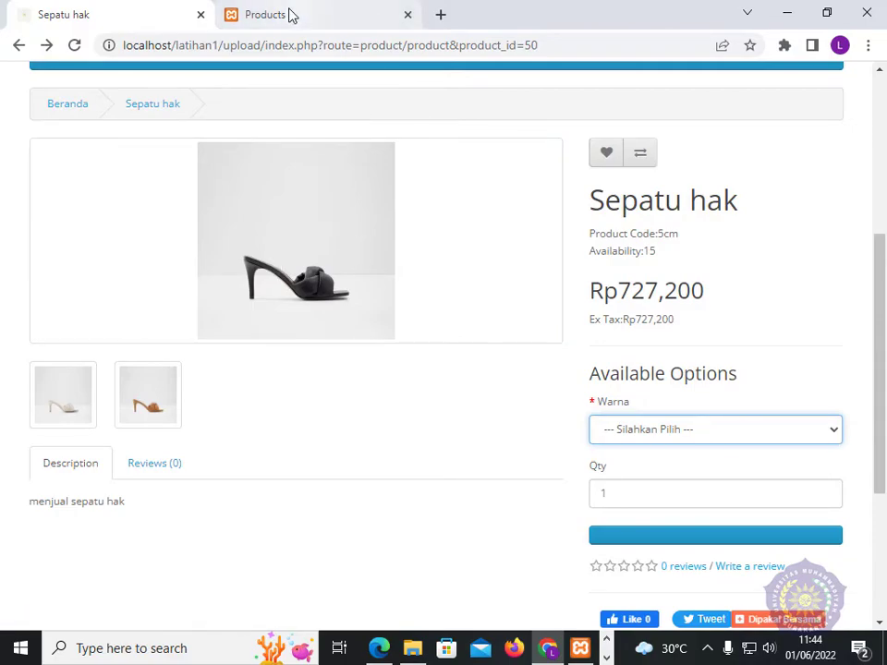
# Go to the storefront home page and browse the slides of its banner slideshow.
pyautogui.scroll(4, 95, 211)
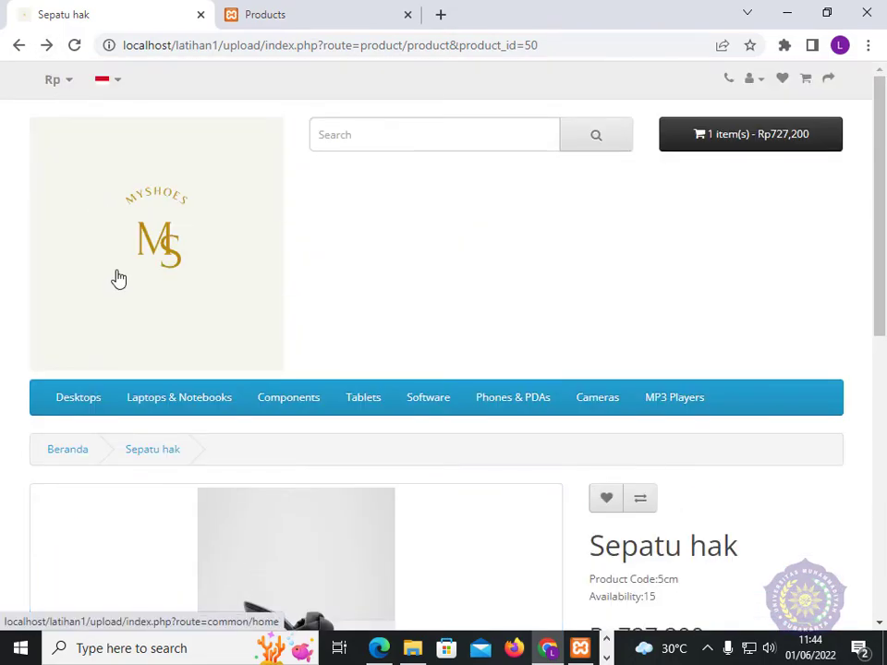
pyautogui.click(117, 279)
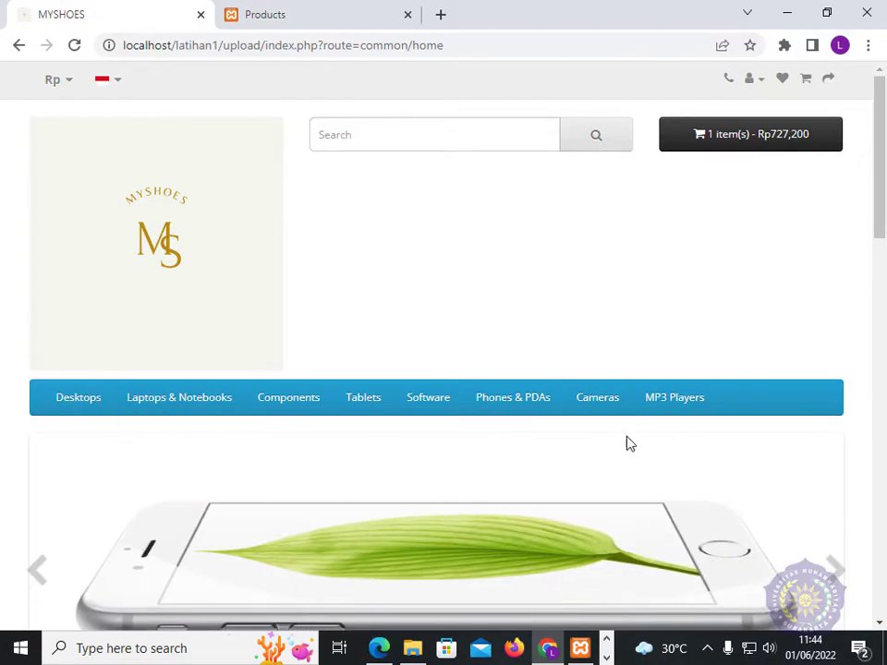
pyautogui.scroll(-2, 623, 446)
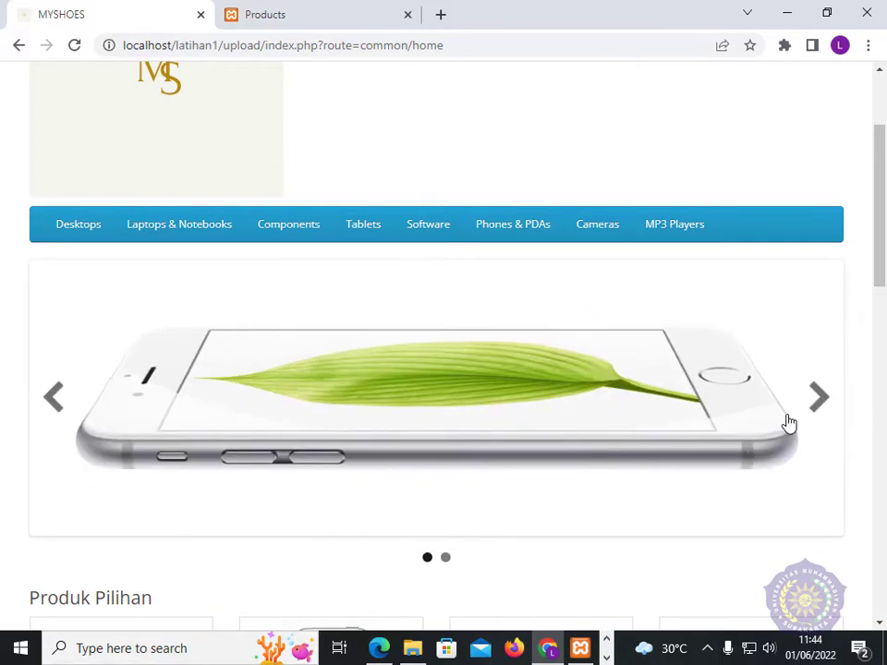
pyautogui.click(821, 402)
pyautogui.click(821, 402)
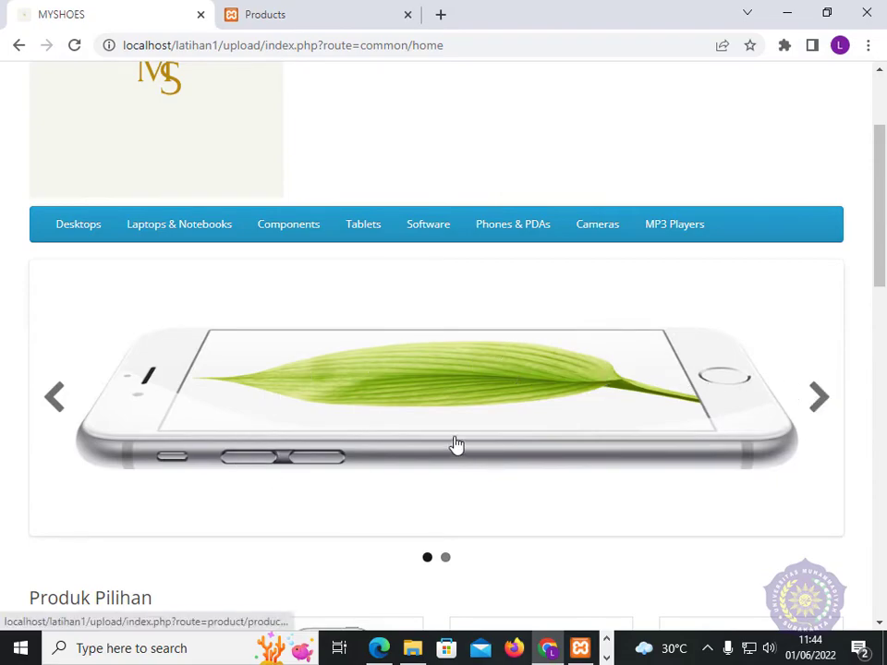
pyautogui.scroll(2, 303, 471)
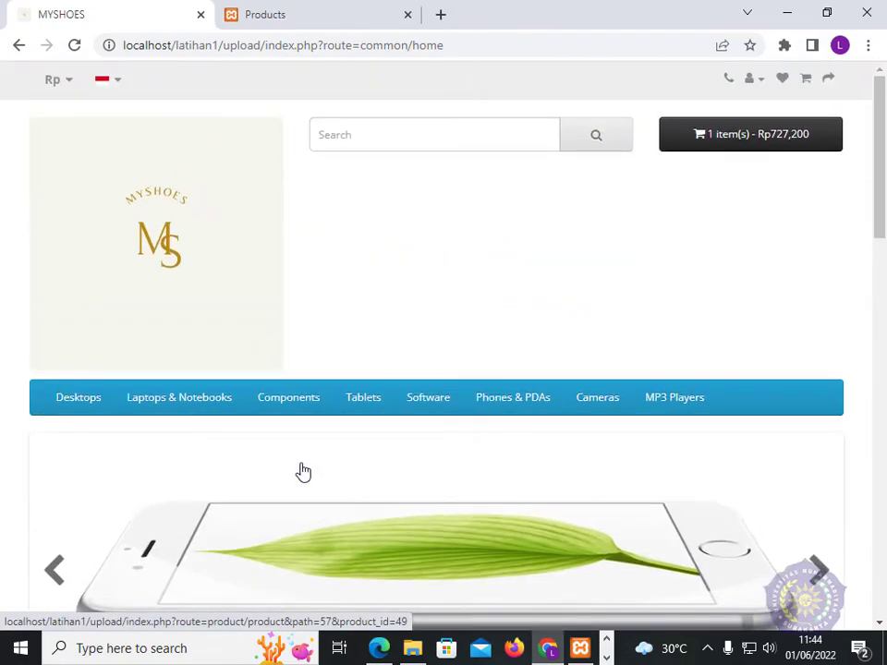
# Return to the store administration, open the Home Page Slideshow banner for editing, and view its slide entries.
pyautogui.click(289, 15)
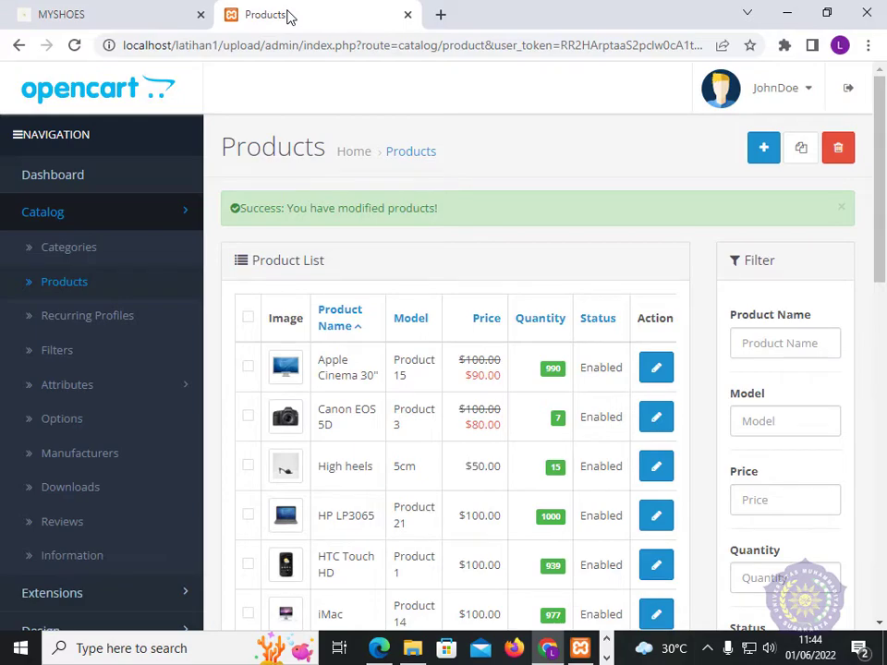
pyautogui.click(68, 222)
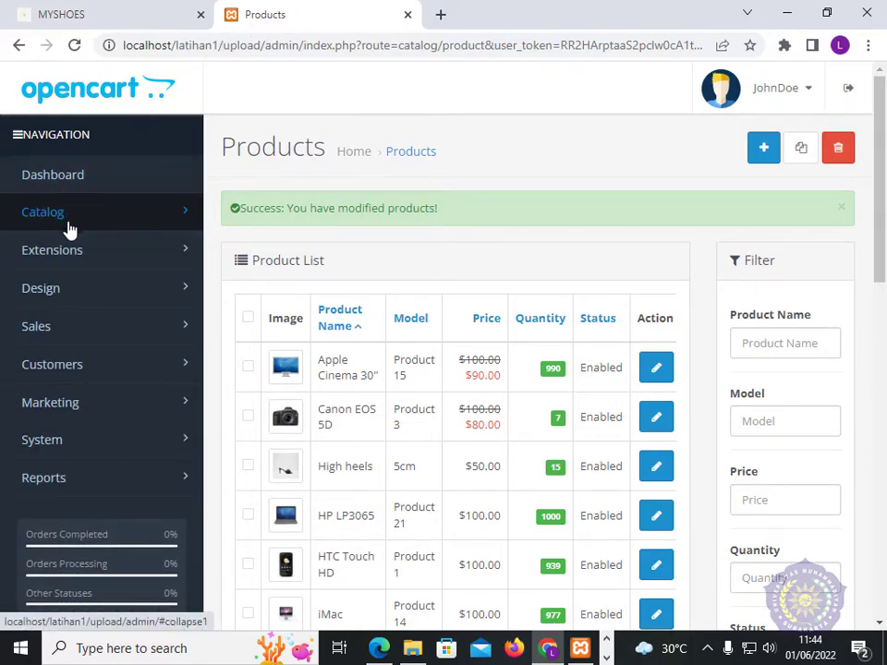
pyautogui.click(69, 293)
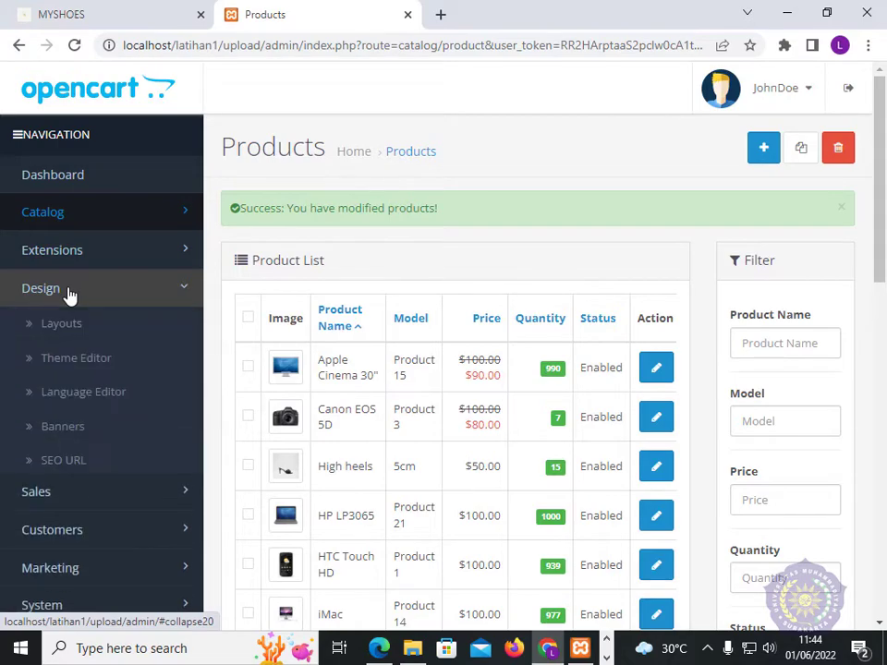
pyautogui.click(69, 429)
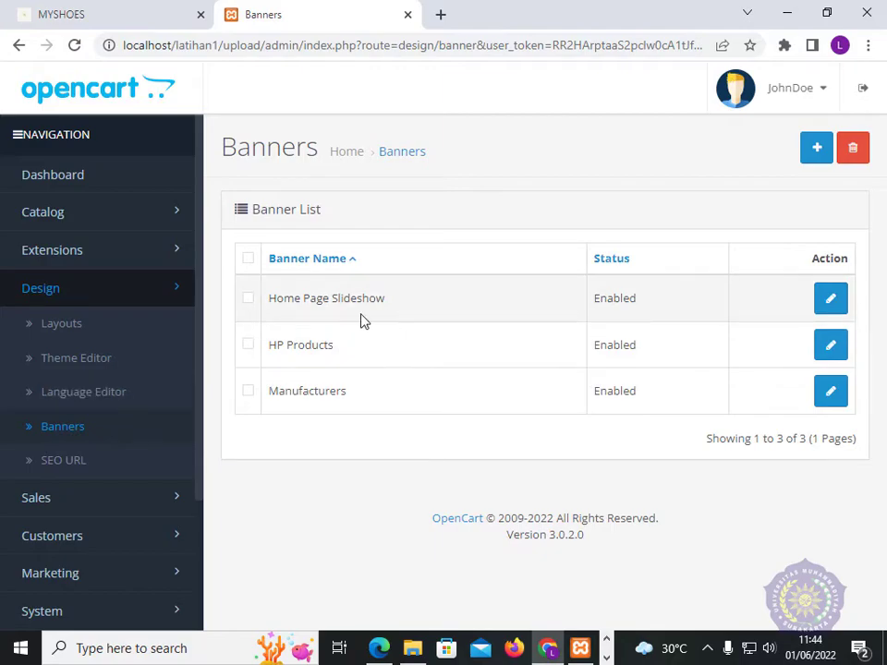
pyautogui.click(825, 305)
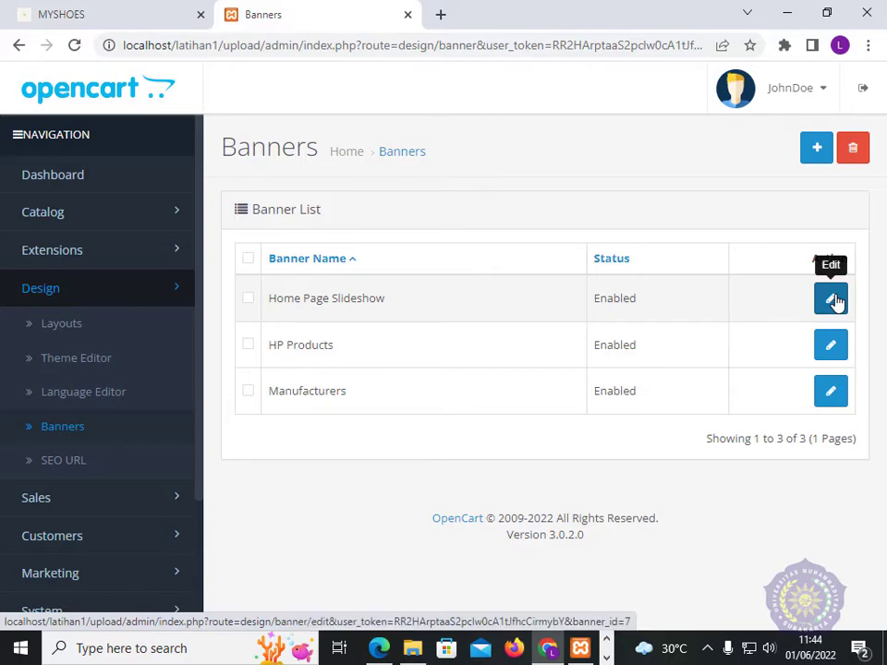
pyautogui.click(834, 301)
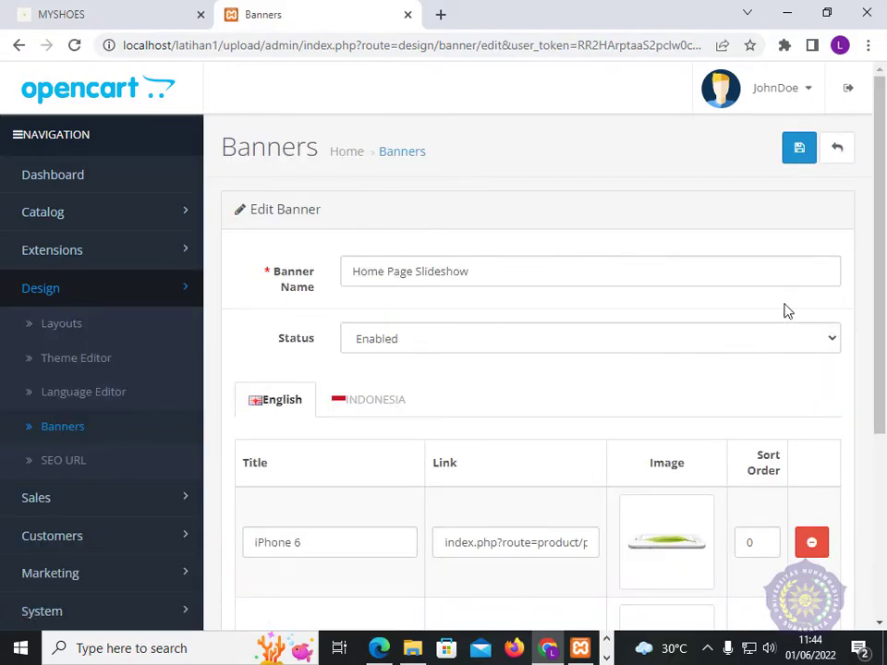
pyautogui.scroll(-3, 479, 379)
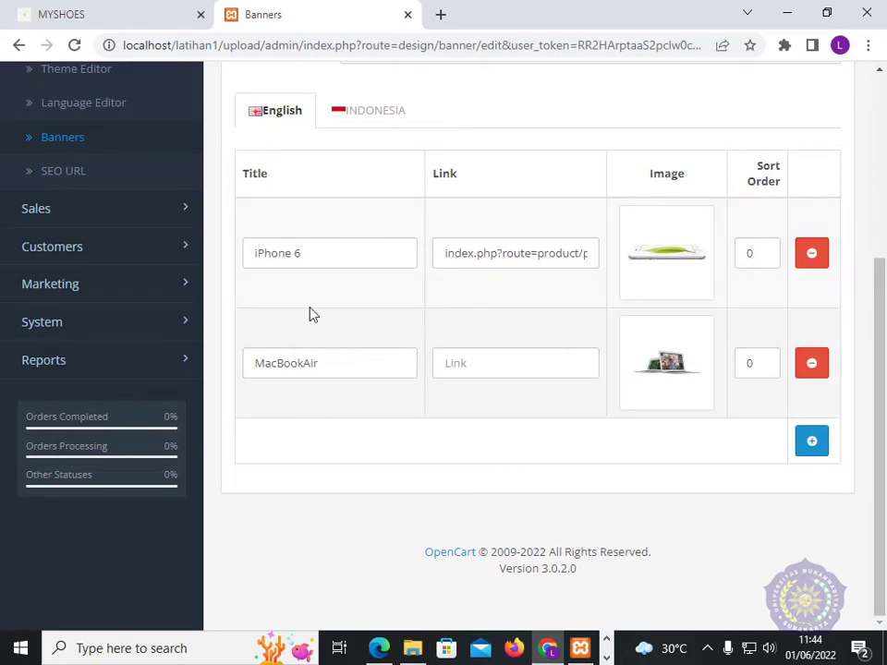
# Switch back to the storefront home page and advance the slideshow to compare its slides with the banner entries.
pyautogui.click(97, 15)
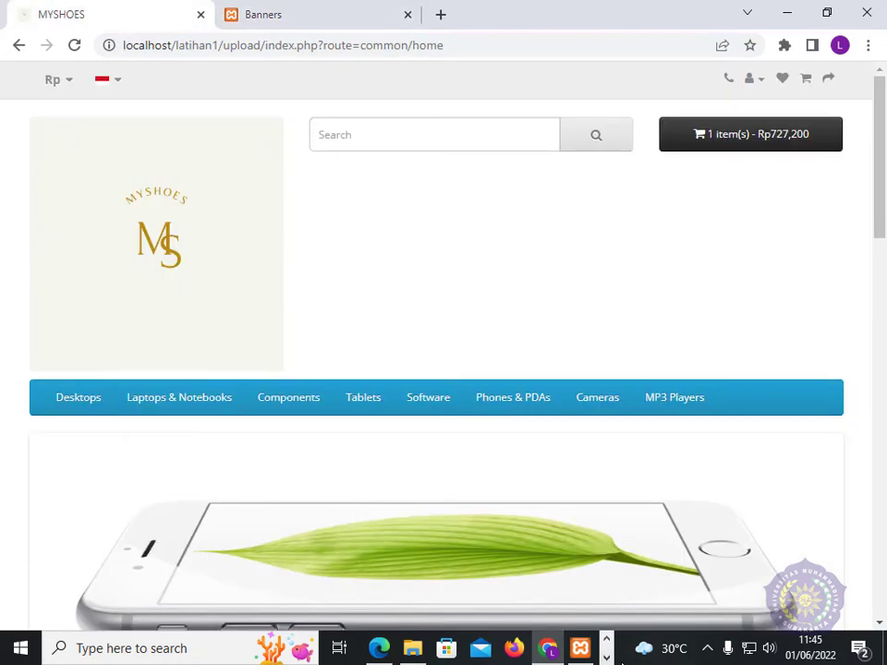
pyautogui.scroll(-2, 642, 520)
pyautogui.click(820, 396)
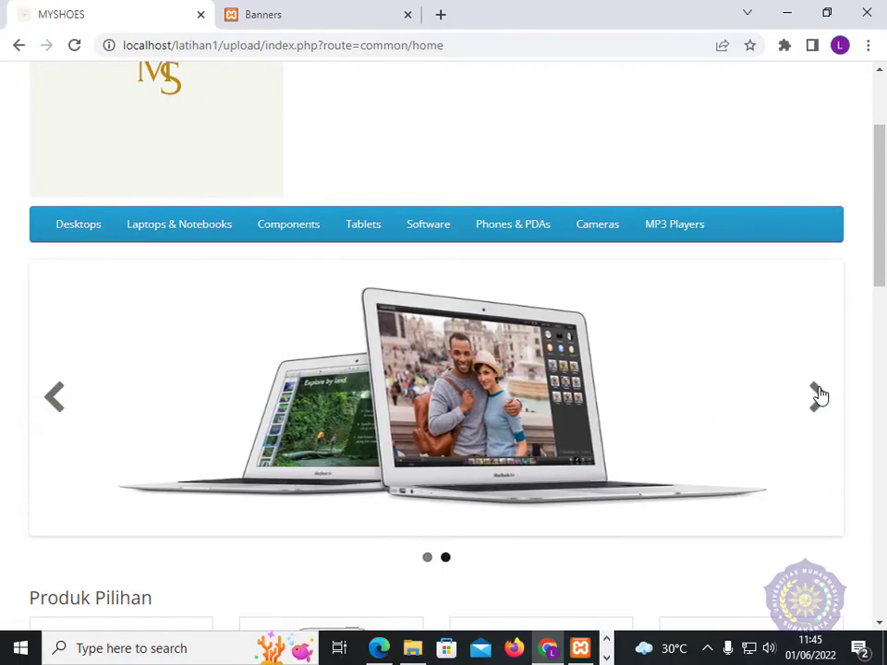
# Return to the store administration and add a third English slide titled High heels to the Home Page Slideshow banner.
pyautogui.click(305, 13)
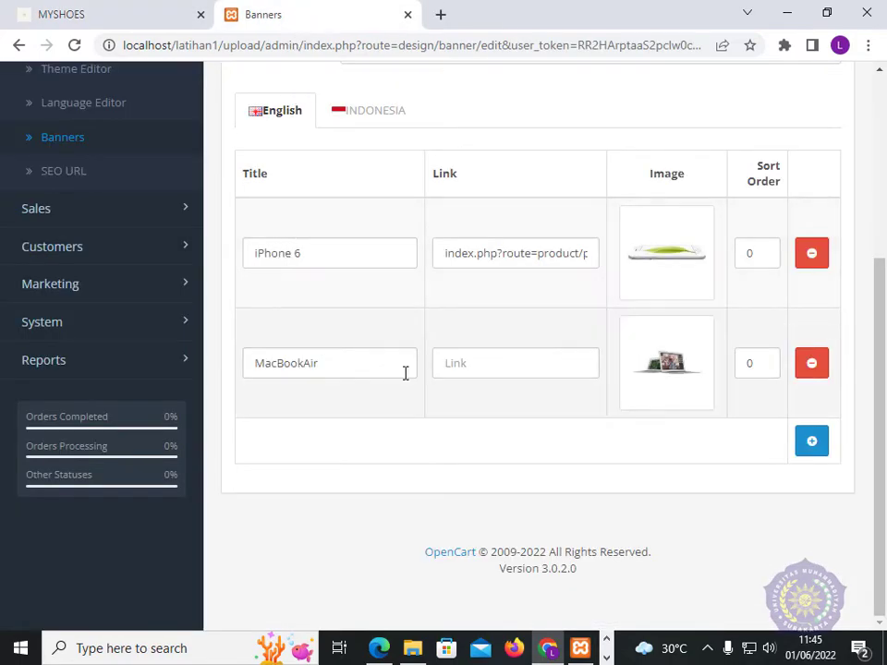
pyautogui.click(810, 444)
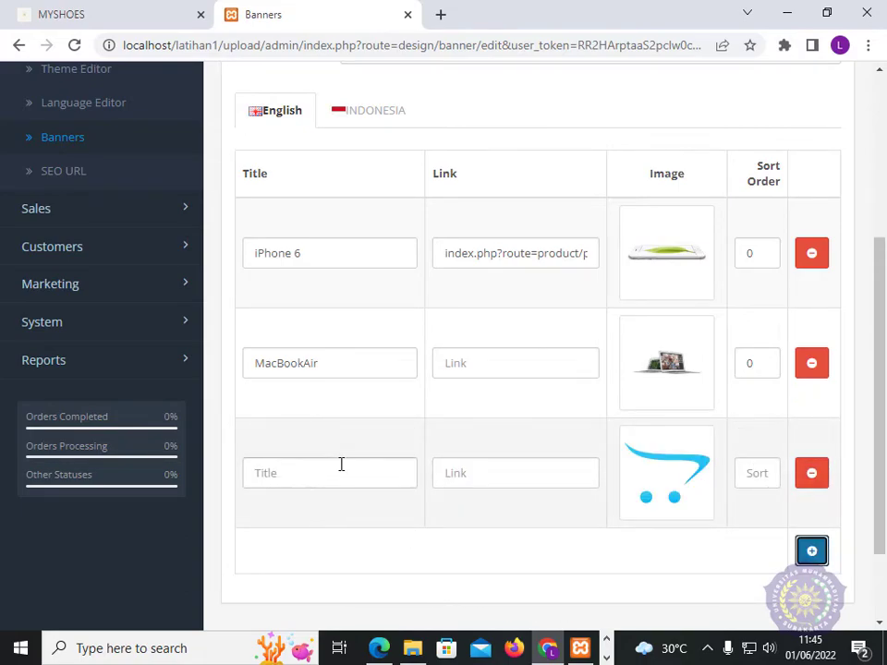
pyautogui.scroll(-2, 443, 507)
pyautogui.scroll(1, 425, 513)
pyautogui.scroll(-1, 429, 513)
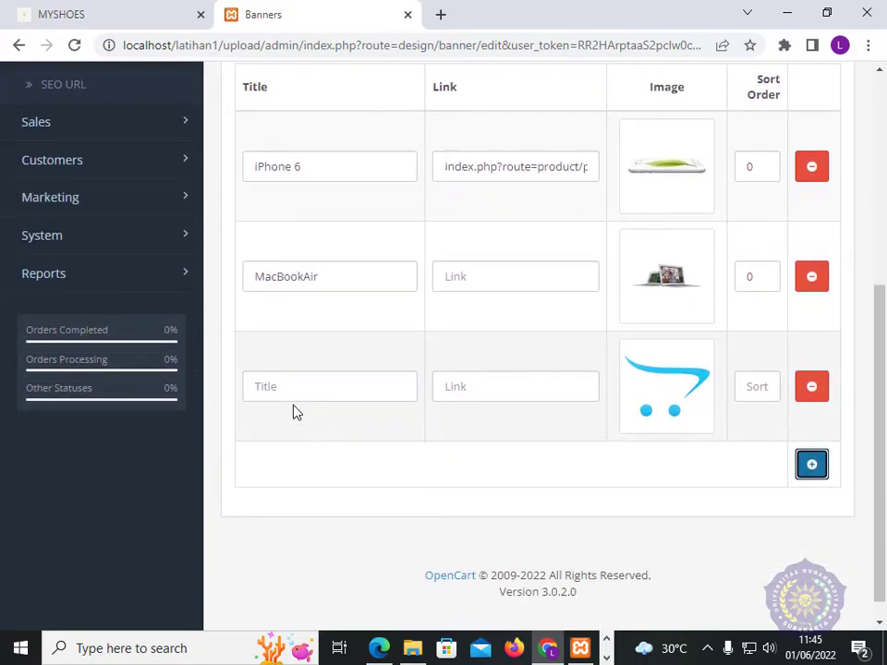
pyautogui.scroll(1, 295, 412)
pyautogui.click(286, 472)
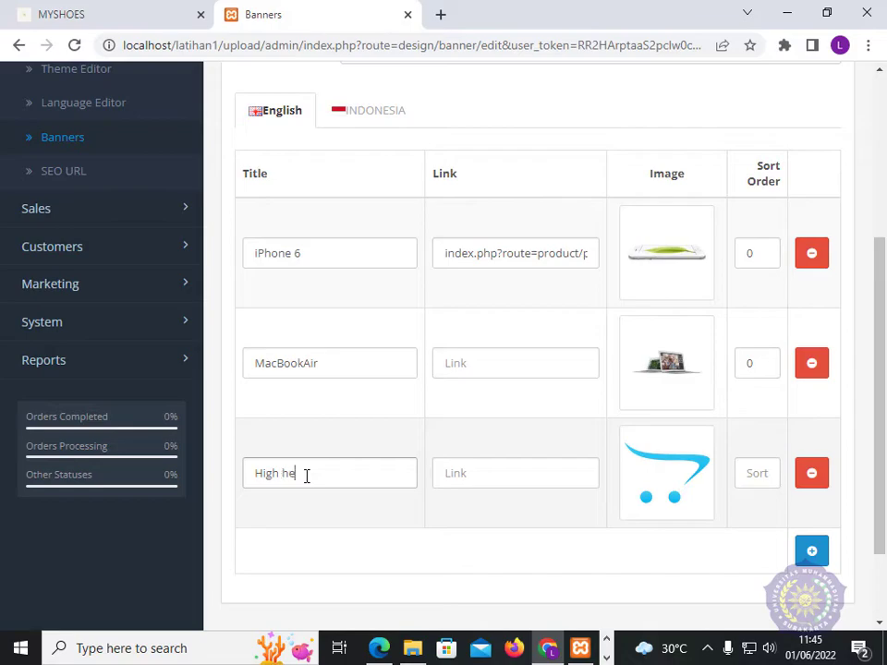
pyautogui.write('High heels')
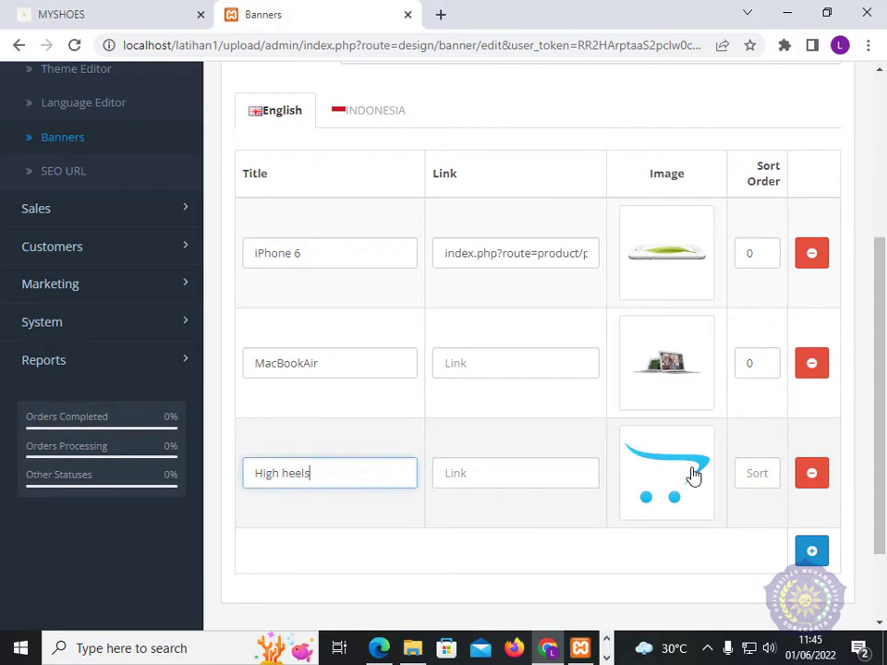
# Choose the black high heel photo as the image of the High heels slide.
pyautogui.click(692, 473)
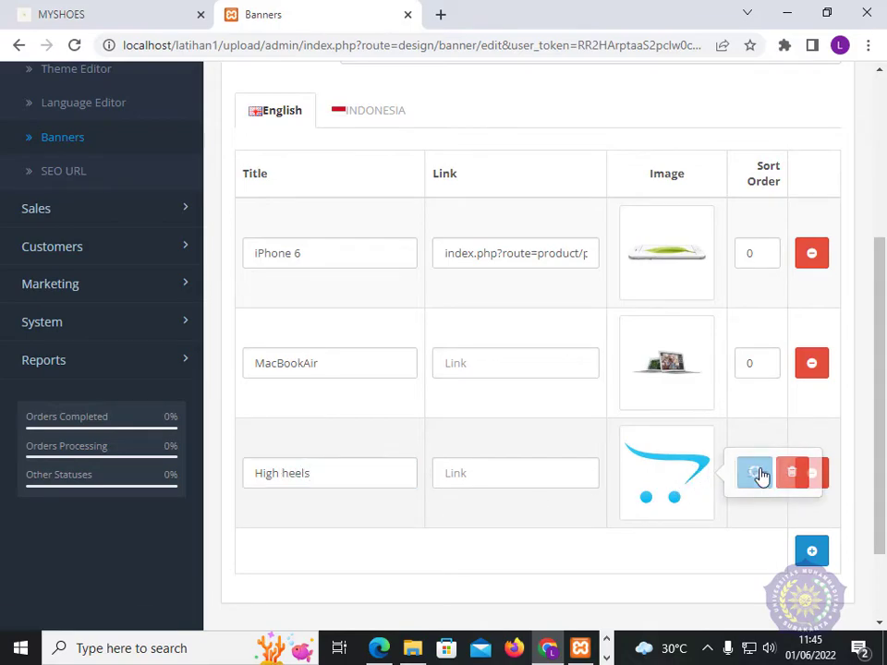
pyautogui.click(756, 473)
pyautogui.click(514, 272)
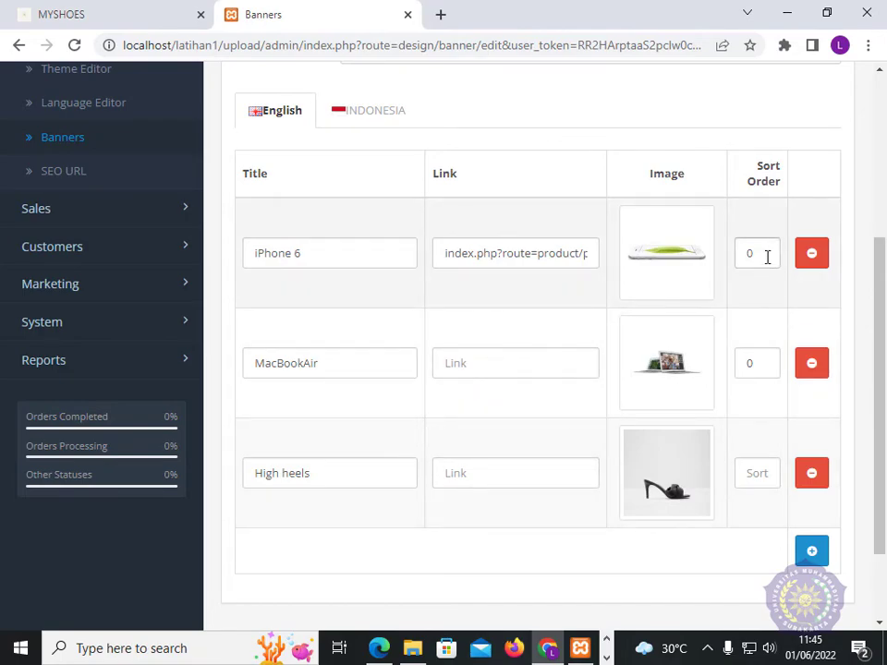
# Set the sort orders to 1 for iPhone 6, 2 for MacBookAir and 3 for High heels, and save the banner.
pyautogui.write('1')
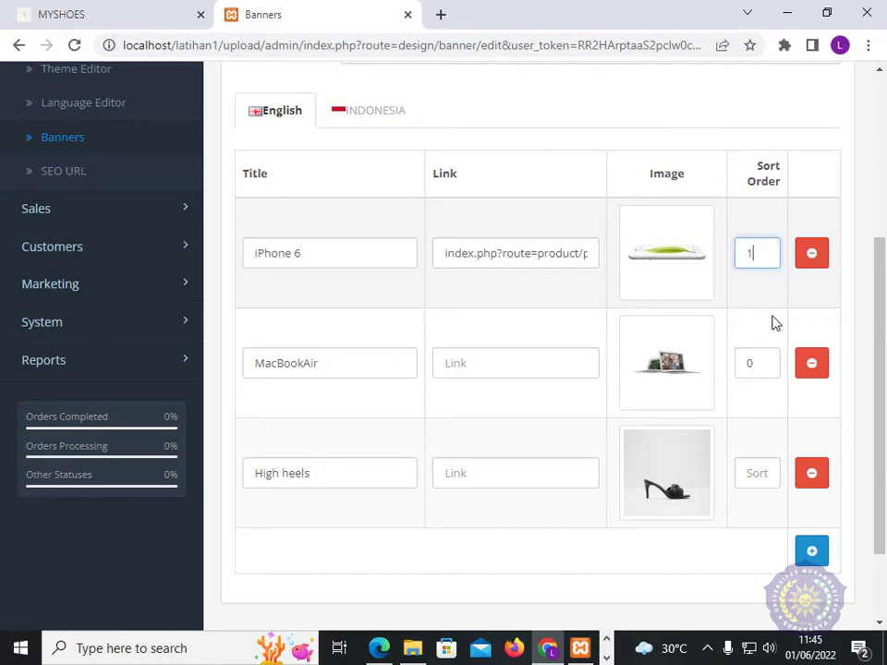
pyautogui.doubleClick(756, 366)
pyautogui.write('2')
pyautogui.click(762, 474)
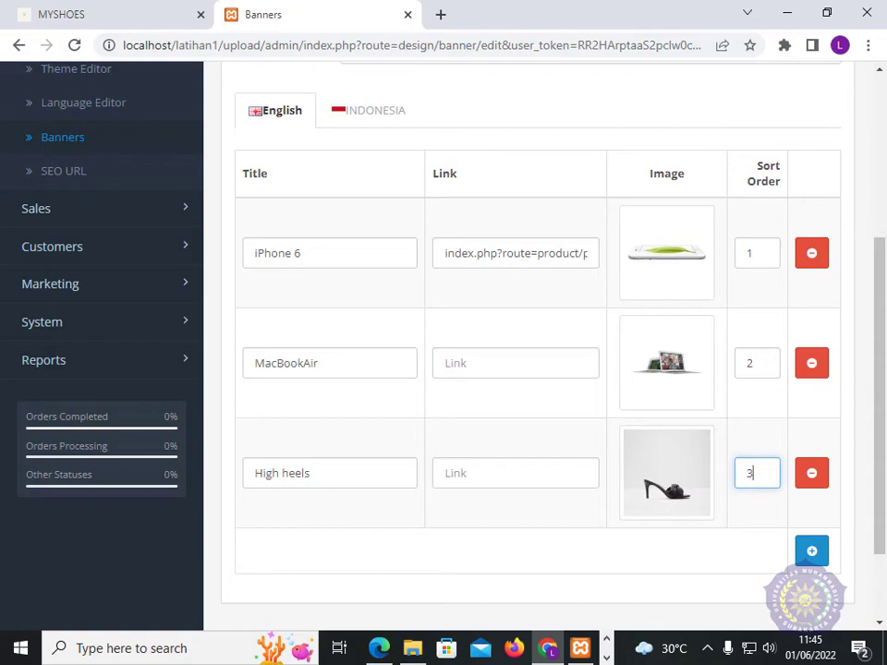
pyautogui.scroll(1, 552, 311)
pyautogui.scroll(-2, 547, 323)
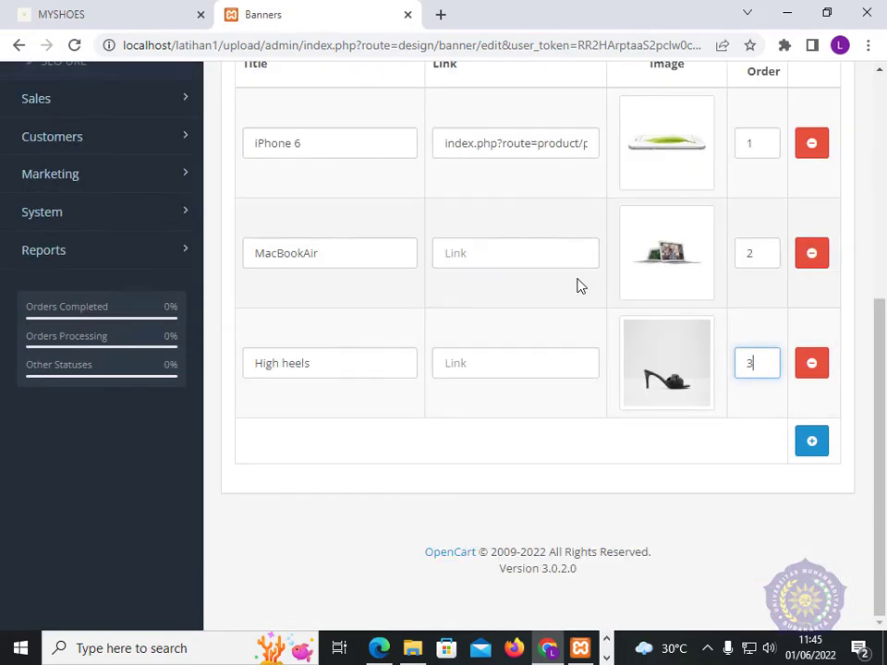
pyautogui.scroll(5, 851, 329)
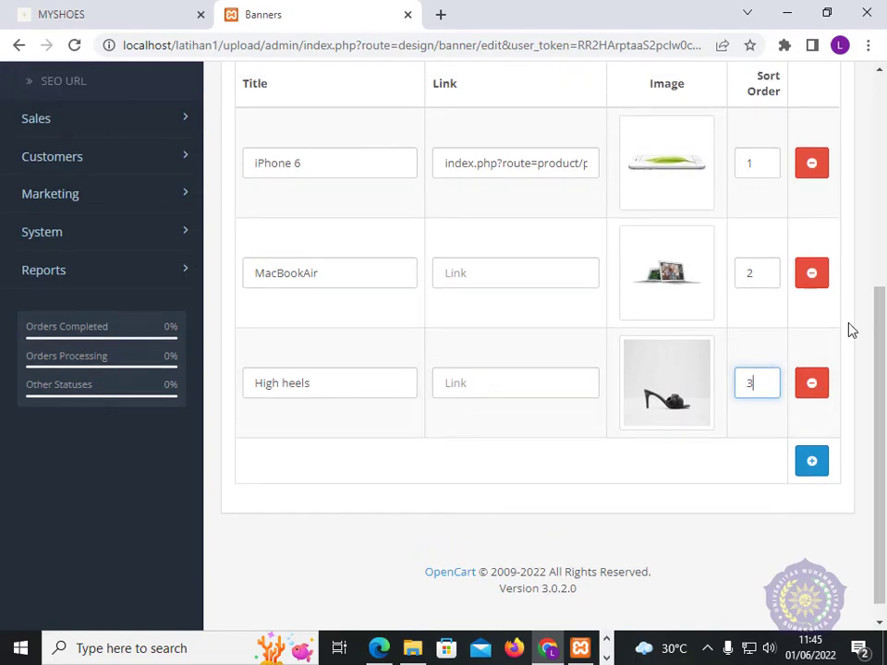
pyautogui.click(799, 150)
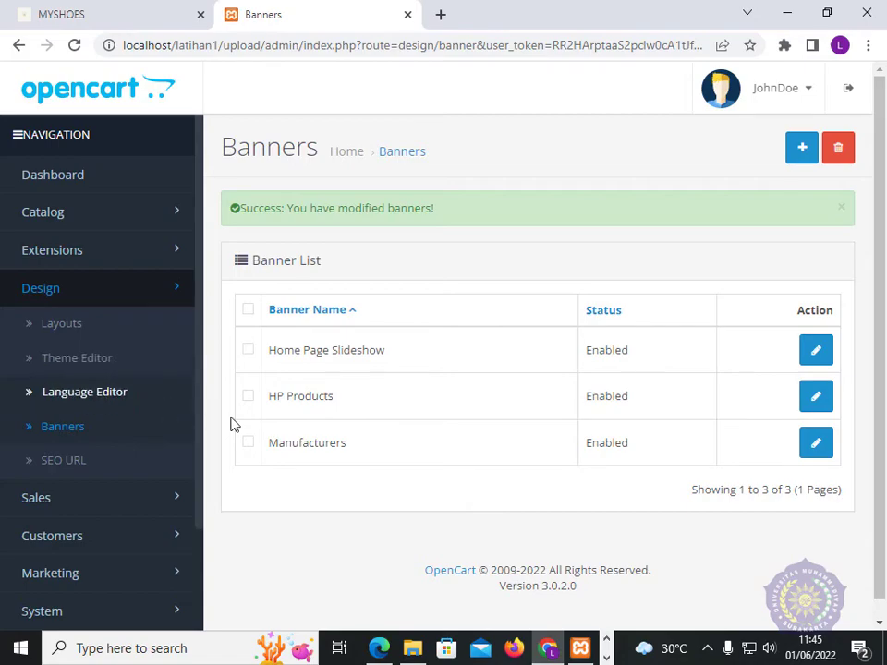
# Switch to the storefront home page, reload it, and advance through the slideshow to check its slides.
pyautogui.click(129, 14)
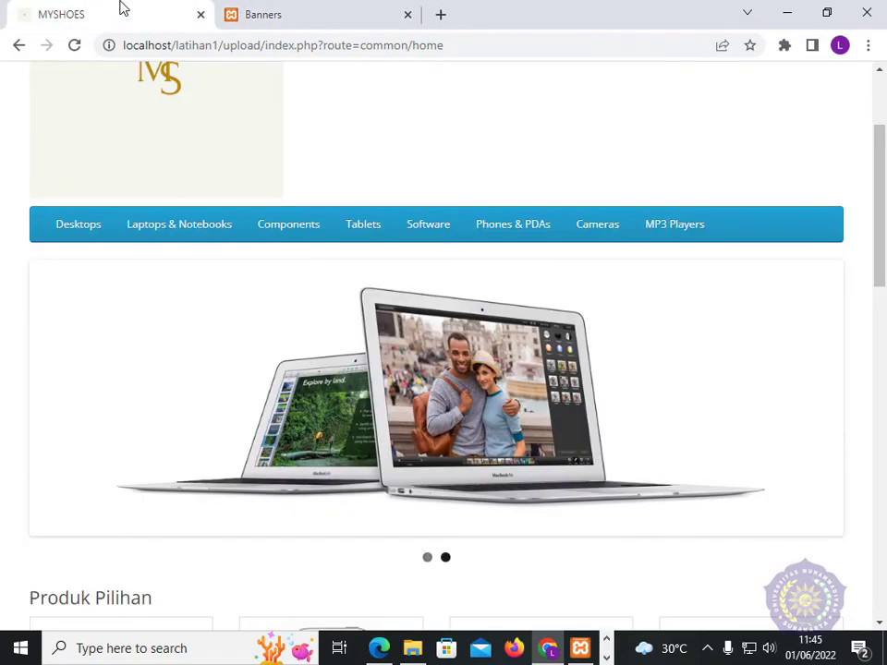
pyautogui.click(74, 46)
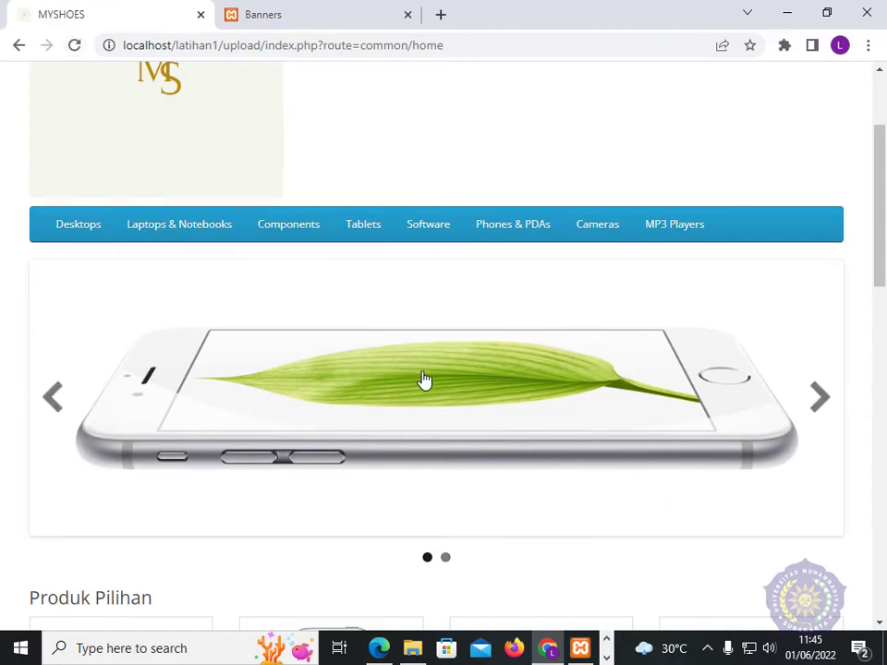
pyautogui.scroll(-1, 462, 388)
pyautogui.click(817, 314)
pyautogui.click(818, 316)
# Reopen the Home Page Slideshow banner in the administration, review its slide entries, and reload the storefront home page.
pyautogui.click(258, 15)
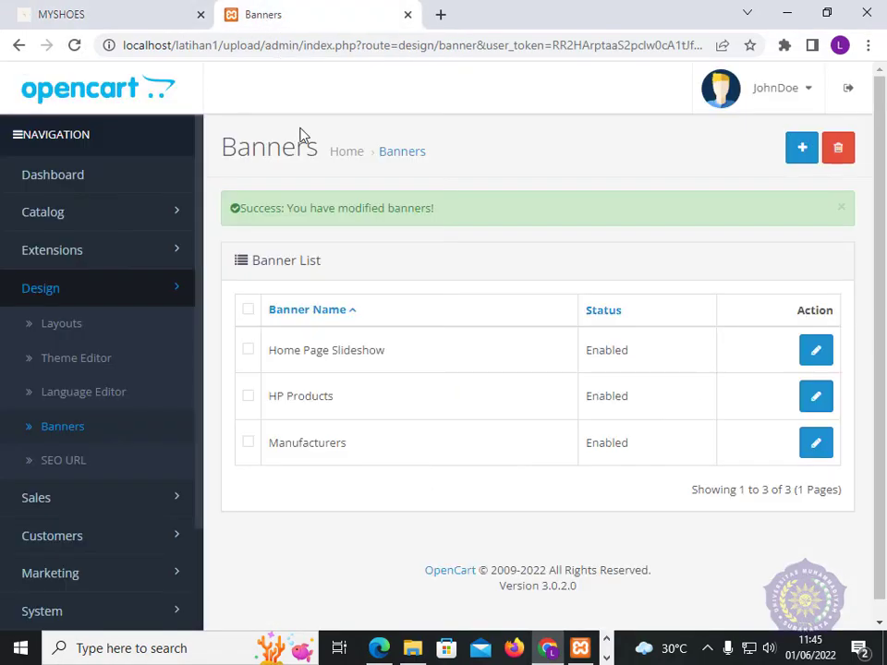
pyautogui.click(811, 355)
pyautogui.scroll(-1, 591, 434)
pyautogui.scroll(-1, 580, 446)
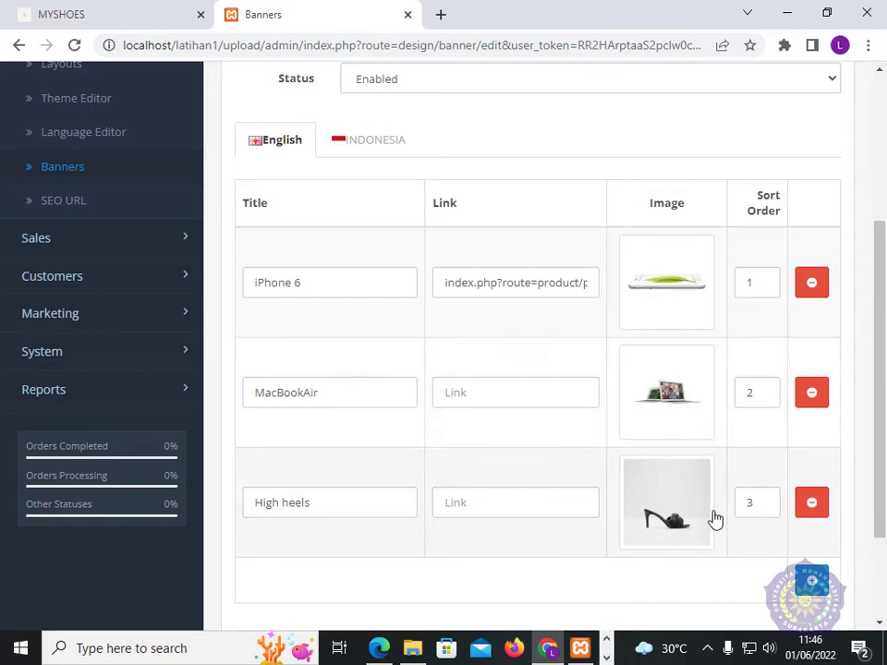
pyautogui.scroll(-1, 717, 518)
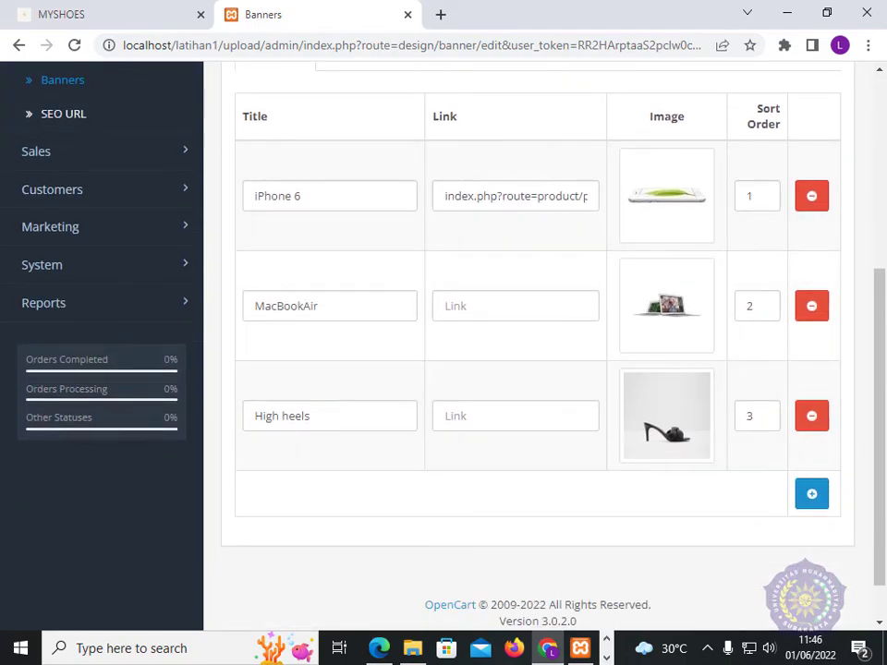
pyautogui.click(123, 8)
pyautogui.click(74, 48)
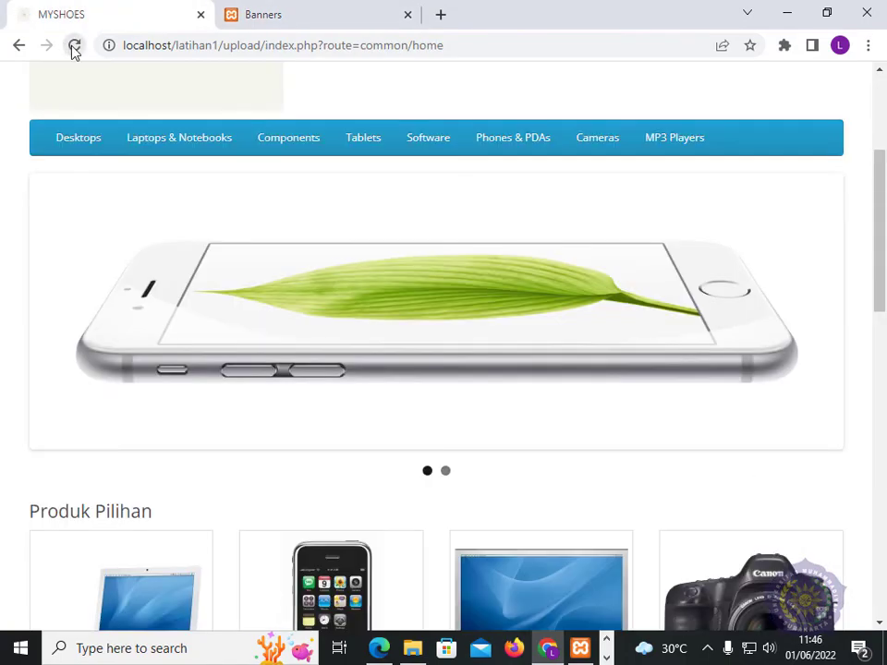
# Reorder the banner's slides with sort order 1 for High heels, 2 for MacBookAir and 3 for iPhone 6, and save the banner.
pyautogui.click(321, 14)
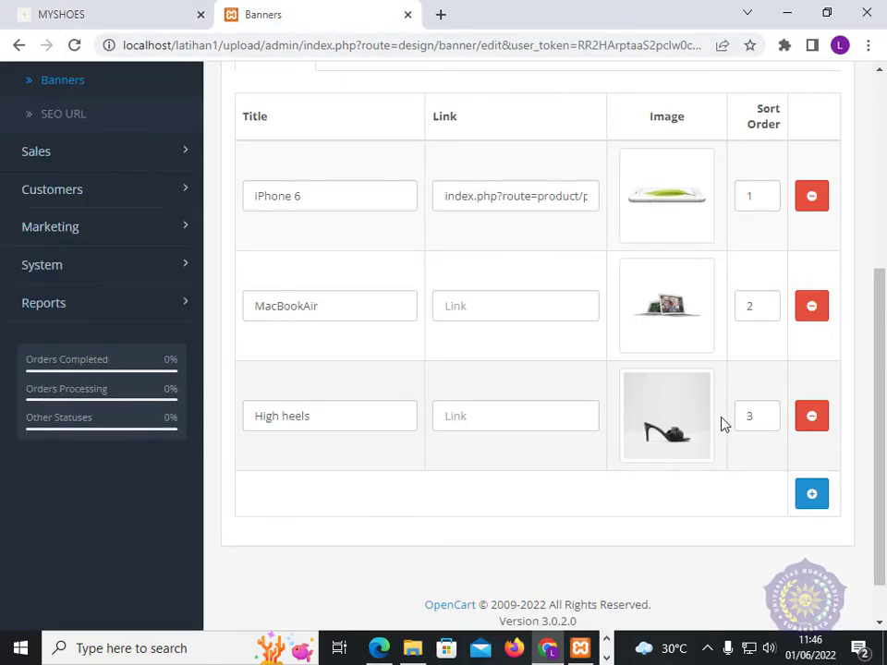
pyautogui.scroll(1, 804, 320)
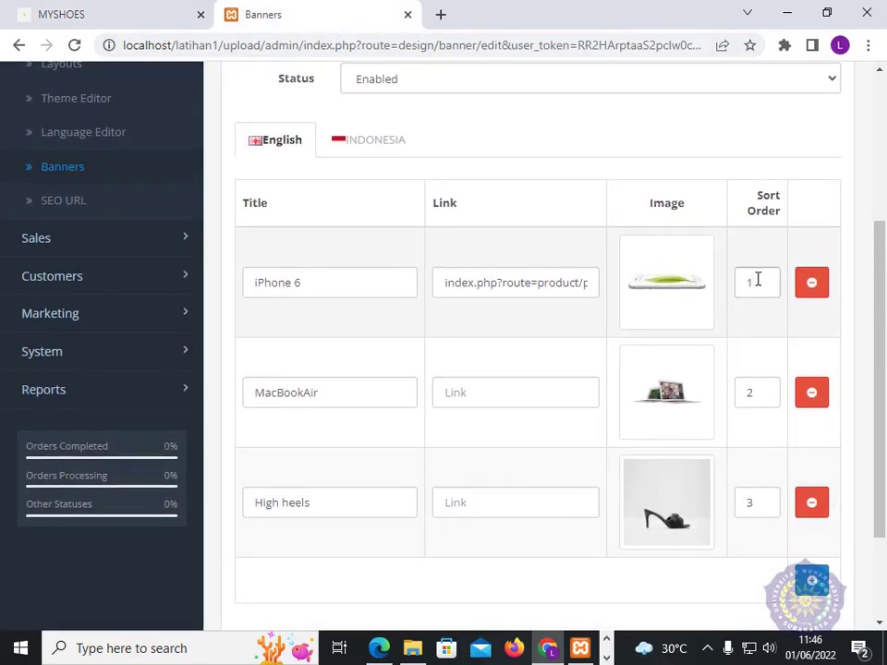
pyautogui.doubleClick(744, 393)
pyautogui.press('BackSpace')
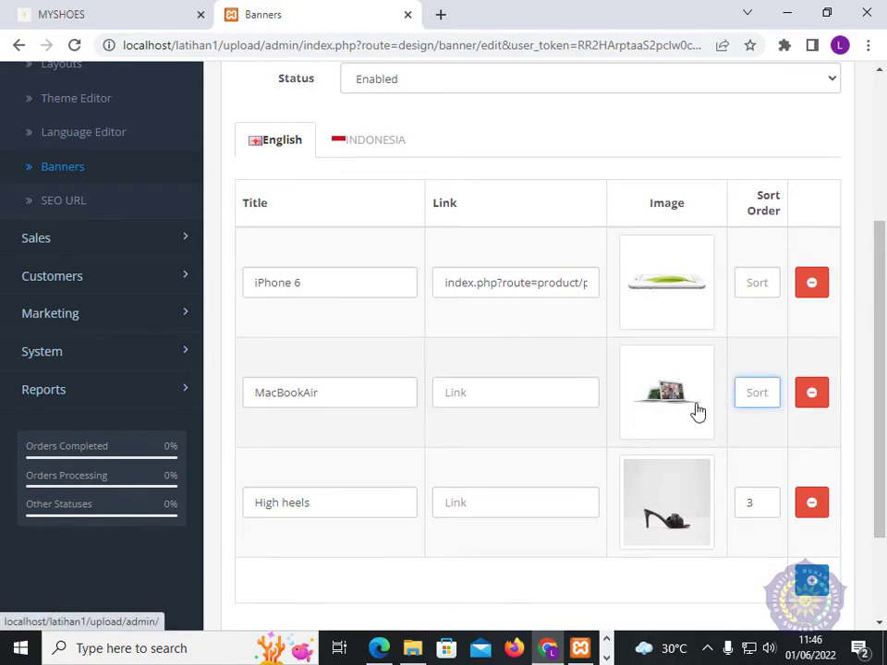
pyautogui.doubleClick(763, 501)
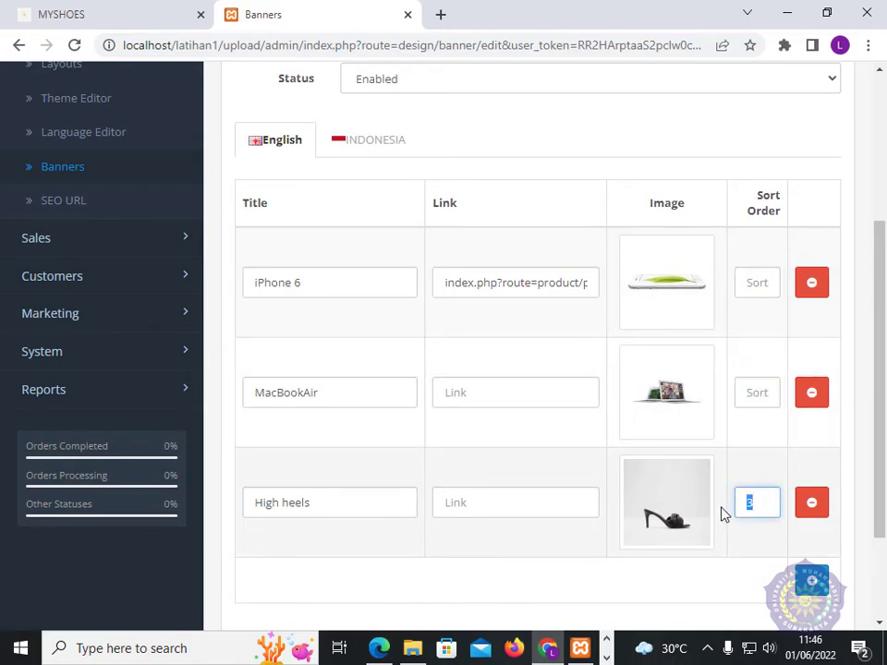
pyautogui.write('3')
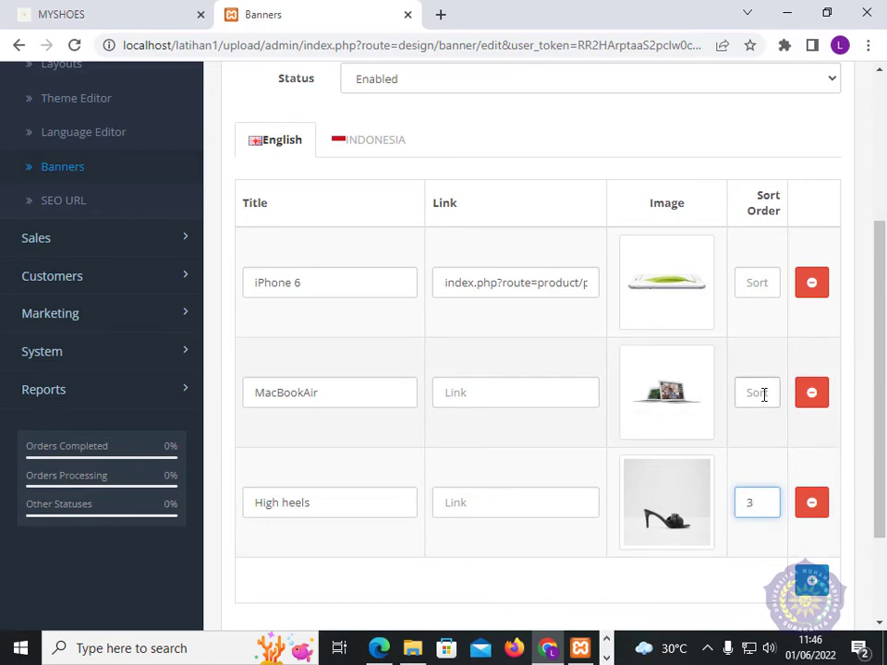
pyautogui.press('BackSpace')
pyautogui.write('1')
pyautogui.click(757, 392)
pyautogui.write('2')
pyautogui.click(758, 283)
pyautogui.write('3')
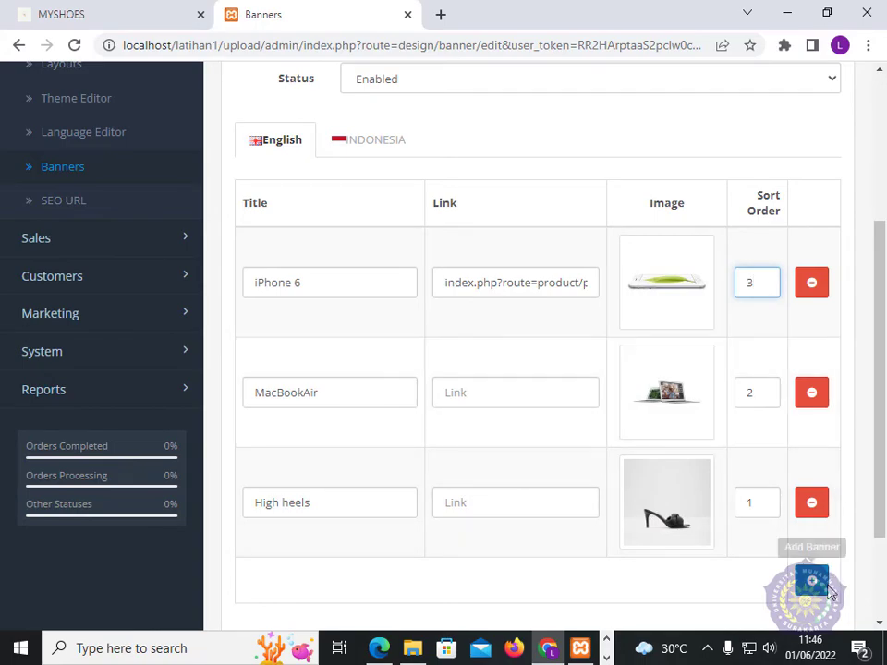
pyautogui.scroll(3, 721, 342)
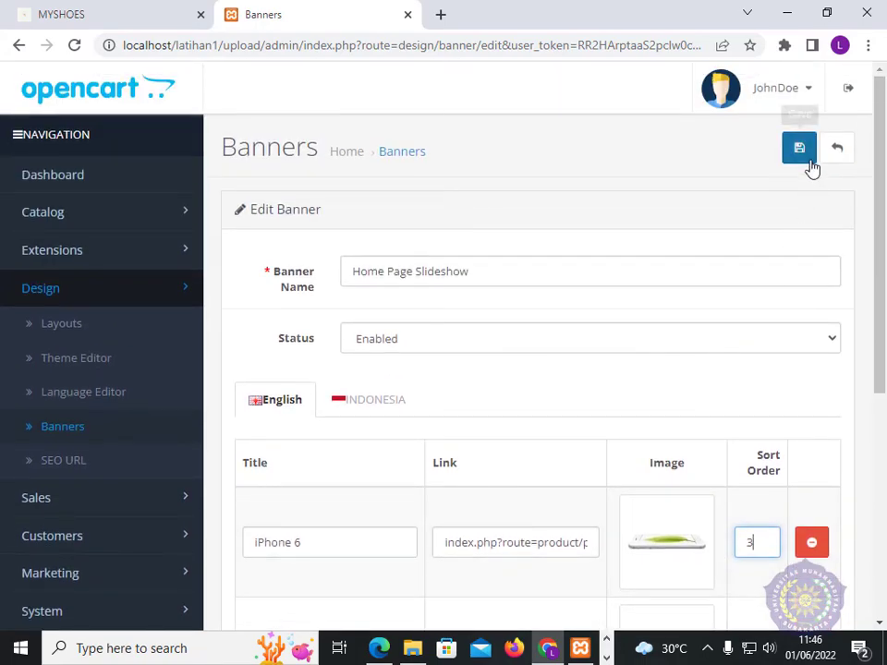
pyautogui.click(802, 153)
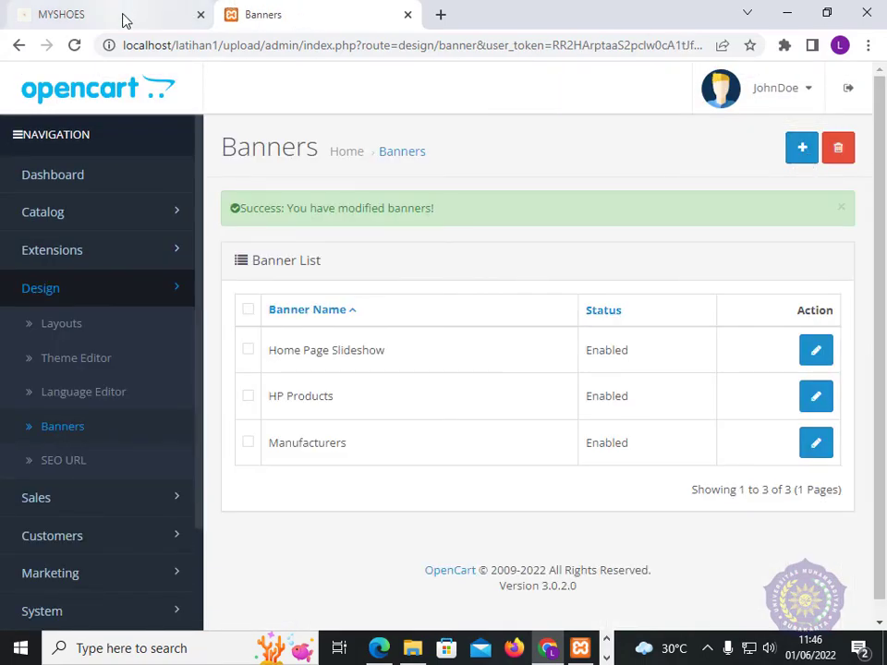
# Glance at the storefront slideshow, then open the Modifications list in the administration and refresh the modification cache.
pyautogui.click(127, 21)
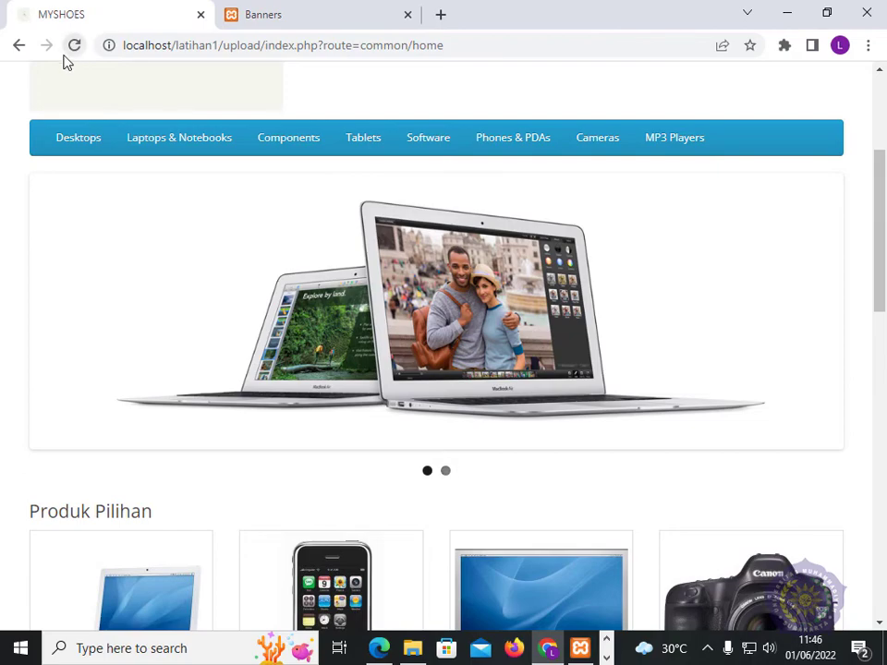
pyautogui.click(255, 11)
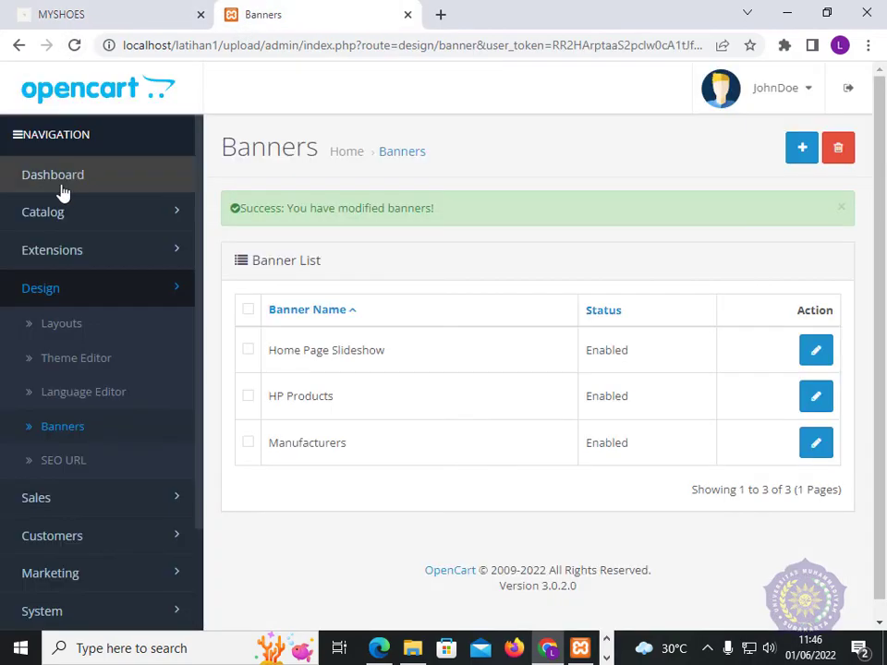
pyautogui.click(68, 290)
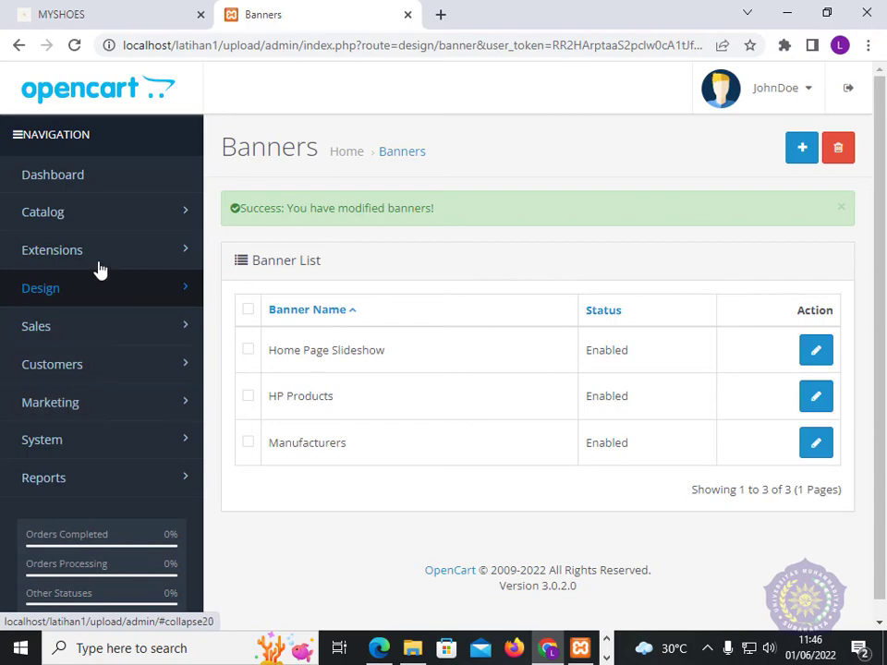
pyautogui.click(85, 252)
pyautogui.click(86, 389)
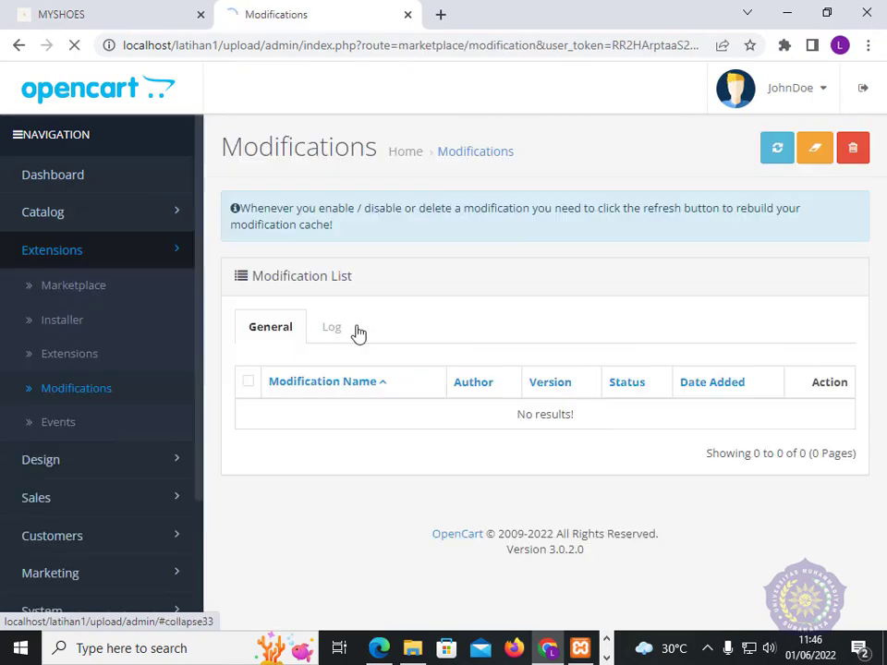
pyautogui.click(774, 155)
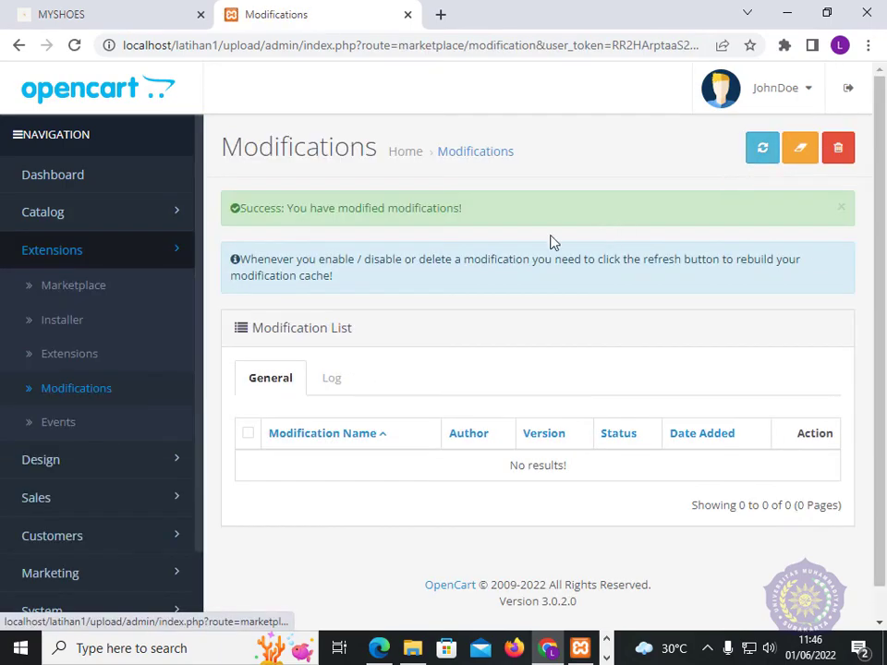
# Reload the storefront home page after the cache refresh and advance the slideshow to look for the High heels slide.
pyautogui.click(129, 13)
pyautogui.click(74, 44)
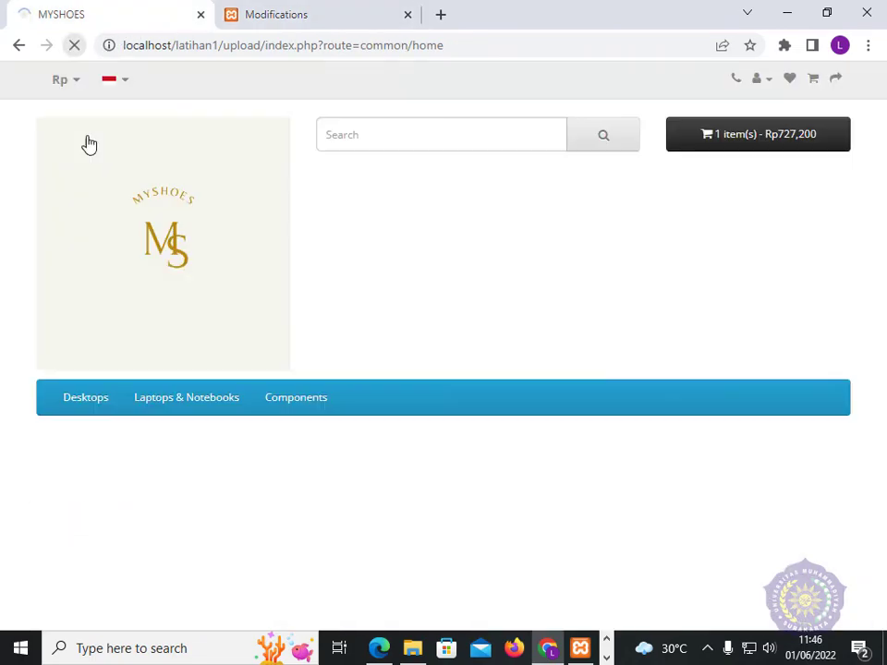
pyautogui.scroll(-2, 211, 307)
pyautogui.scroll(2, 220, 313)
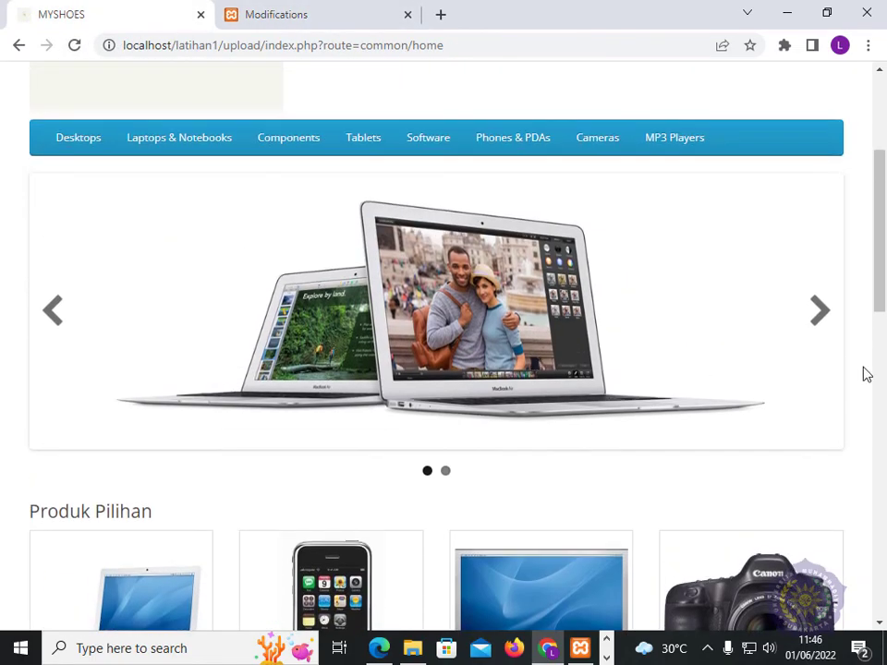
pyautogui.click(819, 312)
# Return to the administration, open the Extensions list and glance through the Catalog entries.
pyautogui.click(277, 14)
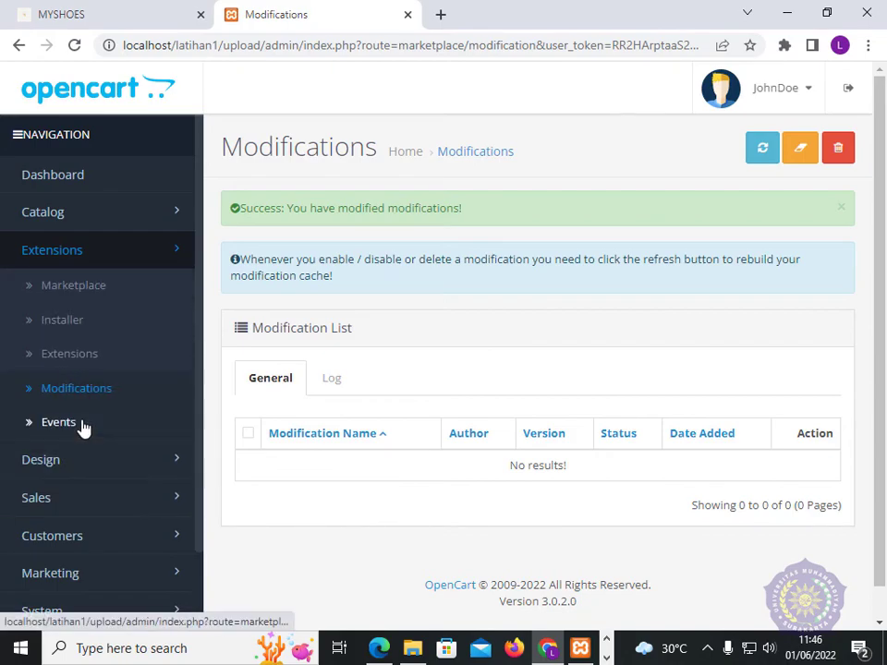
pyautogui.click(97, 357)
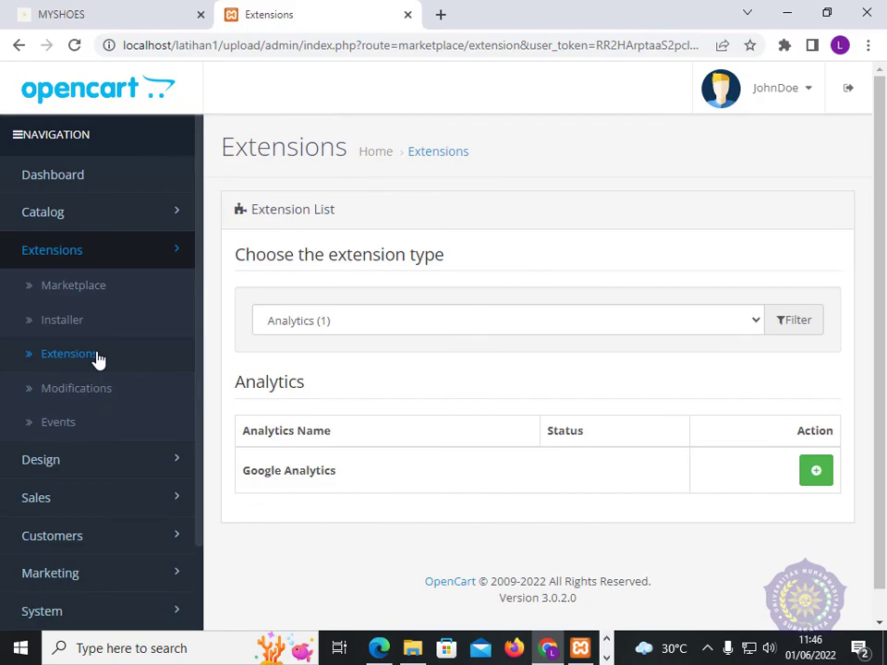
pyautogui.click(92, 224)
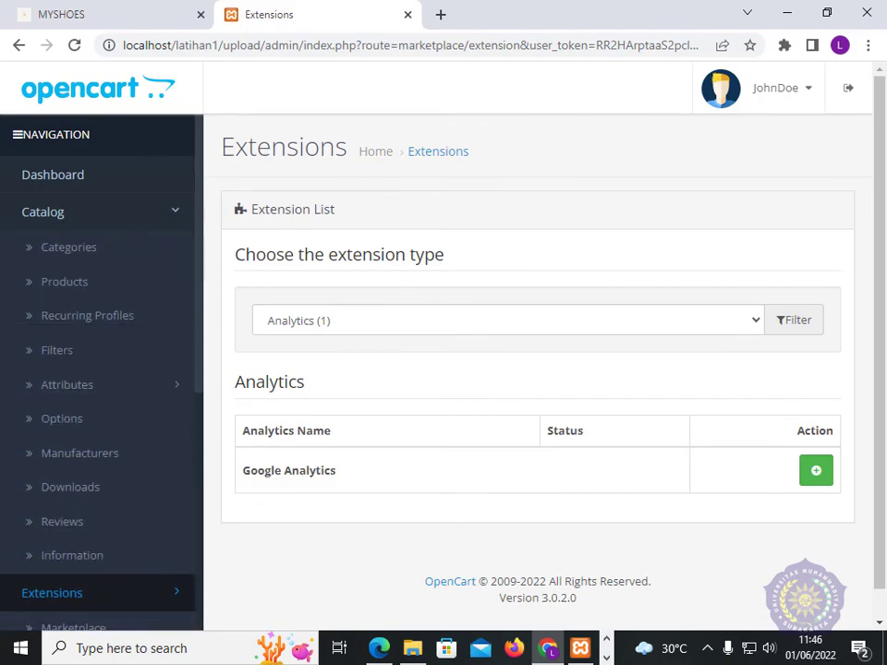
pyautogui.click(115, 208)
pyautogui.click(115, 210)
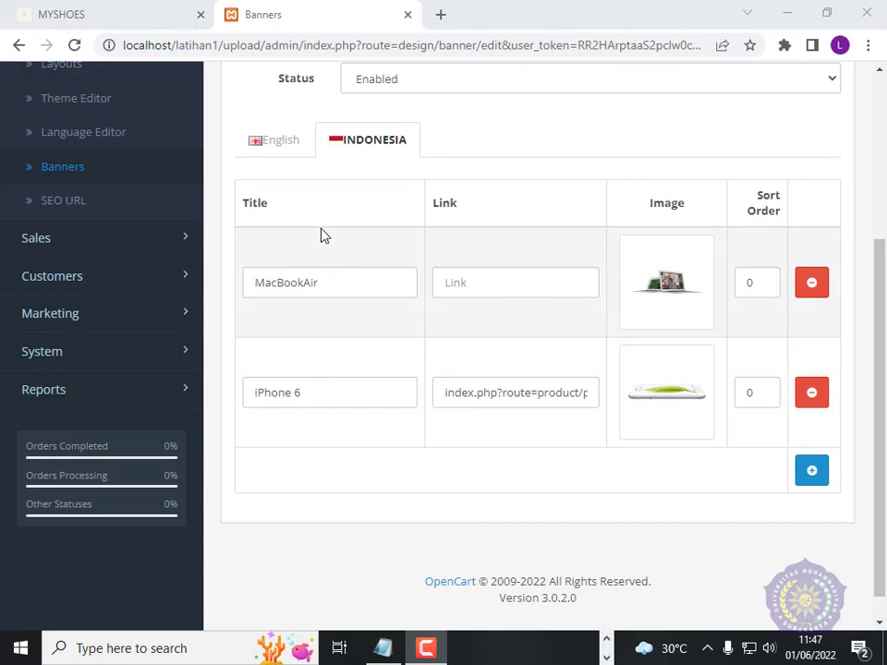
# Compare the English and Indonesian slide entries of the Home Page Slideshow banner.
pyautogui.click(300, 141)
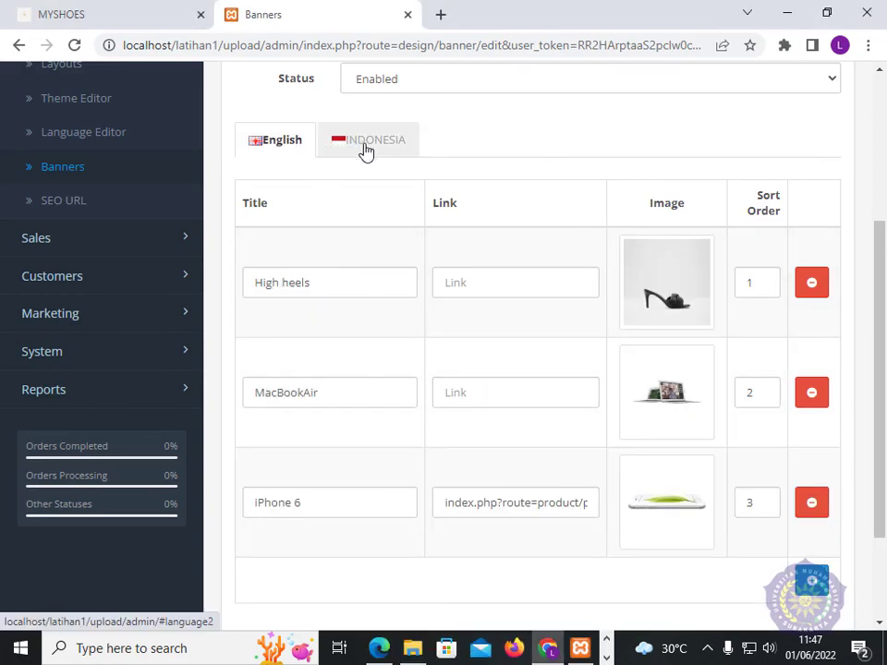
pyautogui.click(366, 148)
pyautogui.click(277, 152)
pyautogui.click(370, 143)
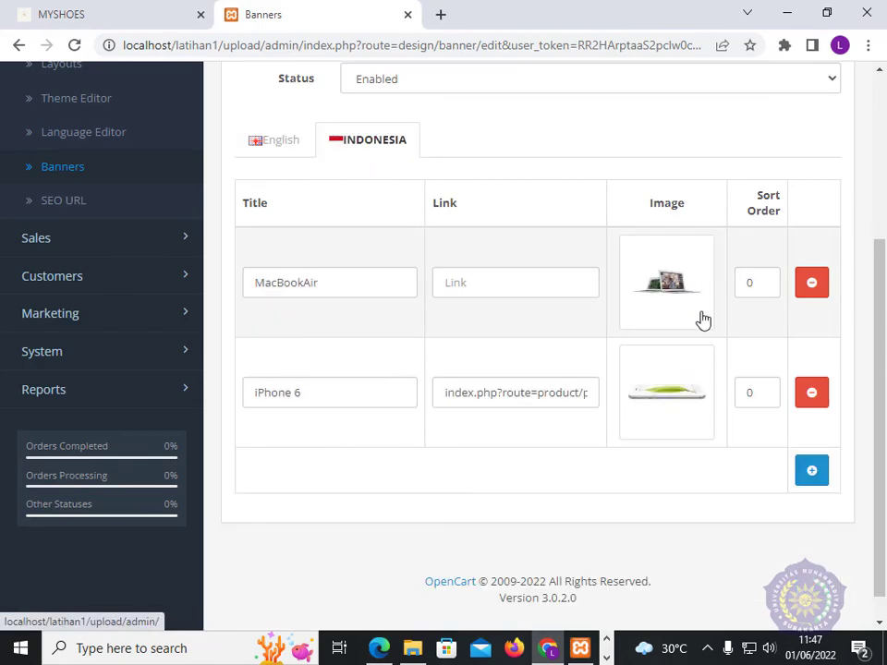
# Add an Indonesian slide titled Sepatu Hak to the banner, with the black high-heel image and sort order 1.
pyautogui.click(819, 474)
pyautogui.click(350, 502)
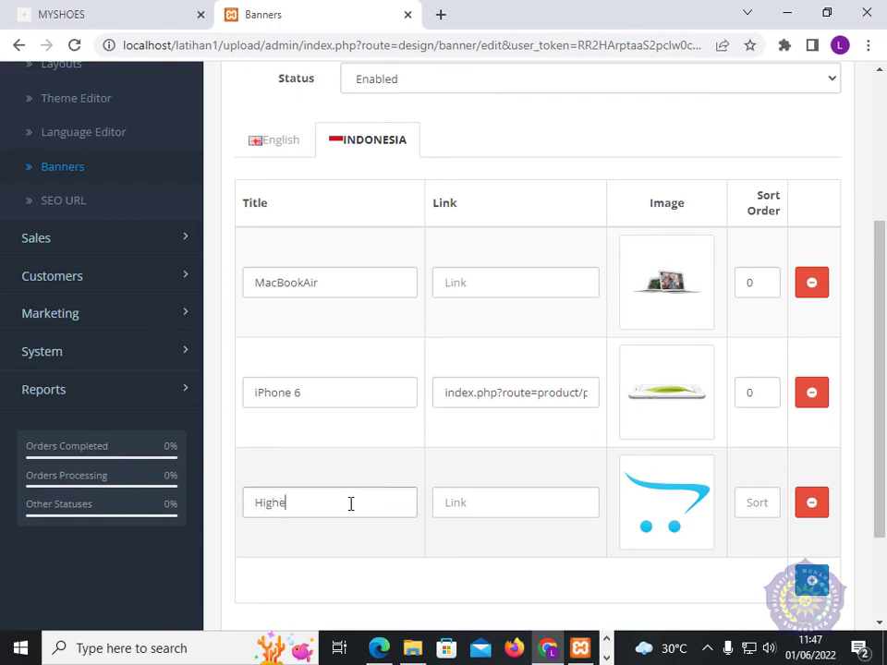
pyautogui.write('High hee')
pyautogui.press('BackSpace')
pyautogui.press('BackSpace')
pyautogui.press('BackSpace')
pyautogui.click(661, 500)
pyautogui.click(753, 504)
pyautogui.click(552, 297)
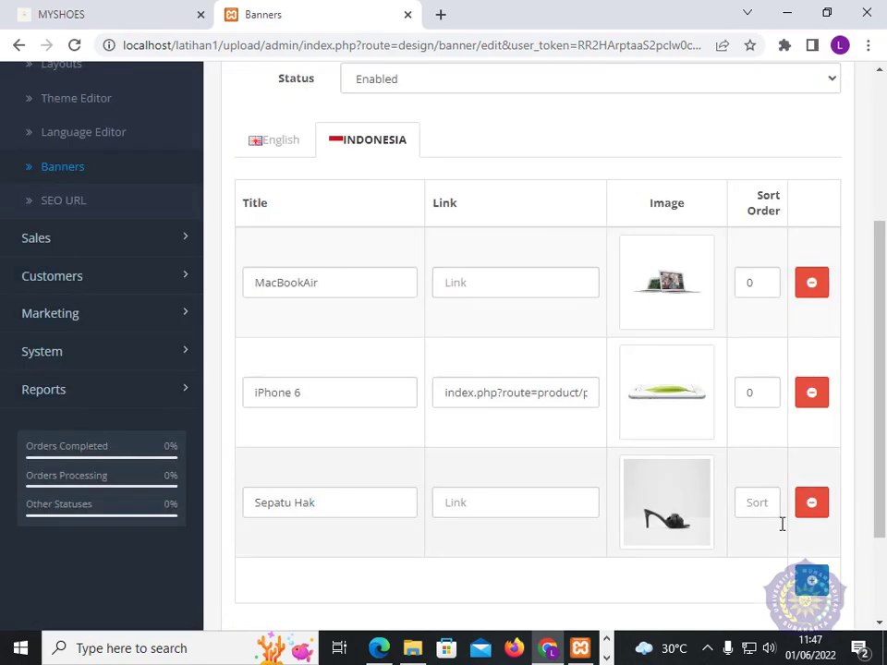
pyautogui.click(749, 505)
pyautogui.write('1')
# Match the Indonesian slide order to the English one, with sort order 2 for MacBookAir and 3 for iPhone 6, and save the banner.
pyautogui.click(287, 143)
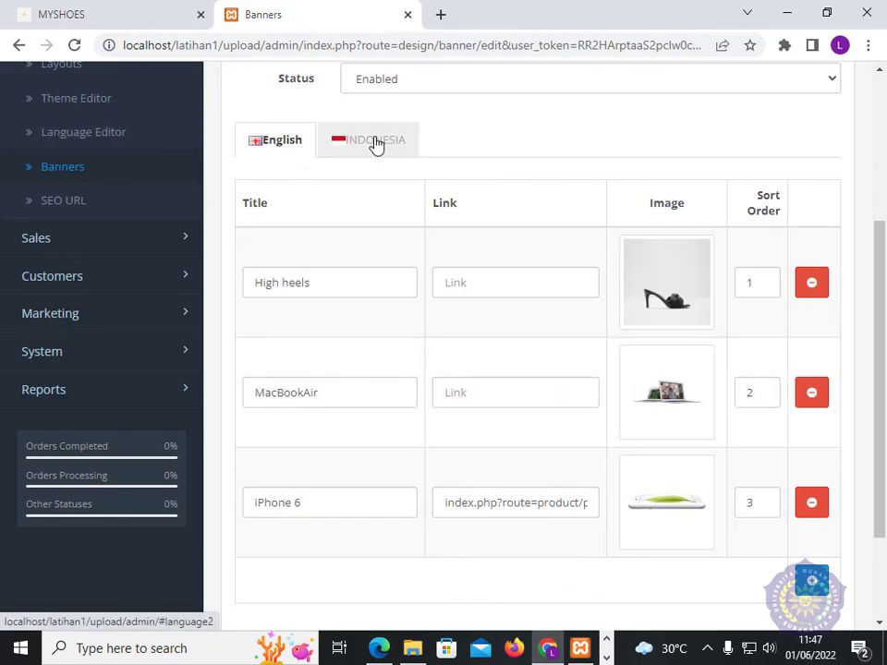
pyautogui.click(375, 142)
pyautogui.write('2')
pyautogui.doubleClick(753, 392)
pyautogui.write('3')
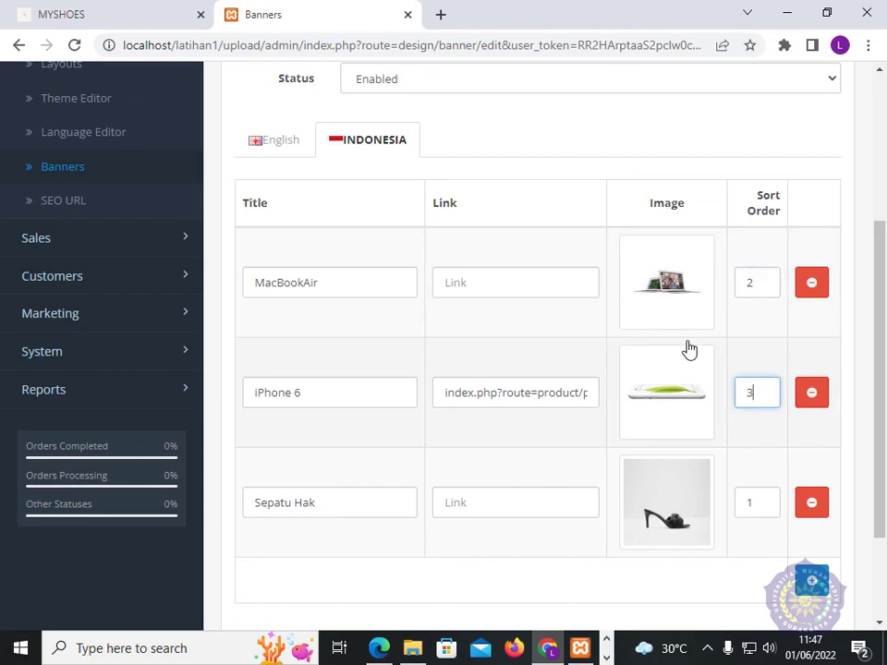
pyautogui.click(282, 145)
pyautogui.click(366, 137)
pyautogui.scroll(3, 747, 445)
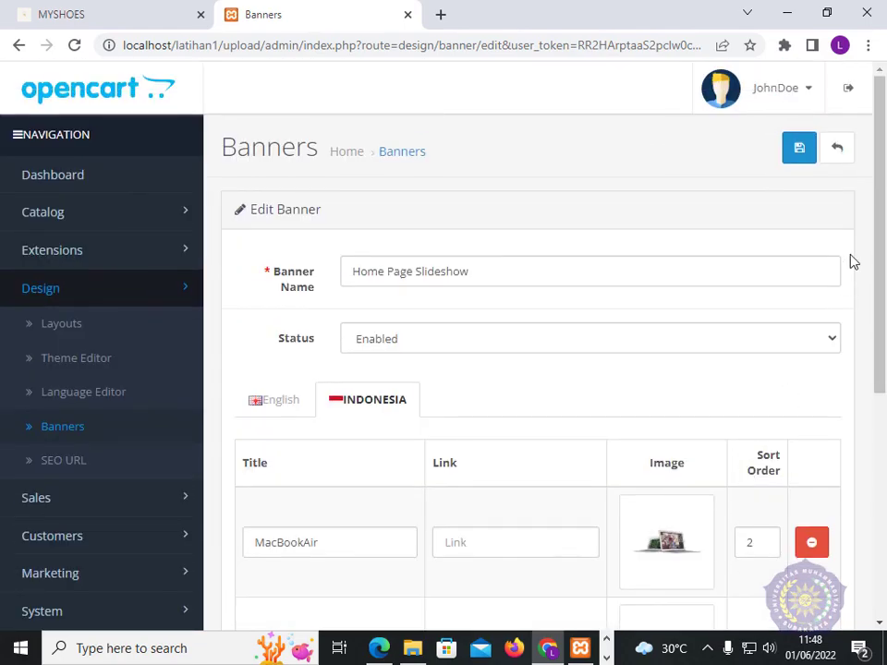
pyautogui.click(797, 155)
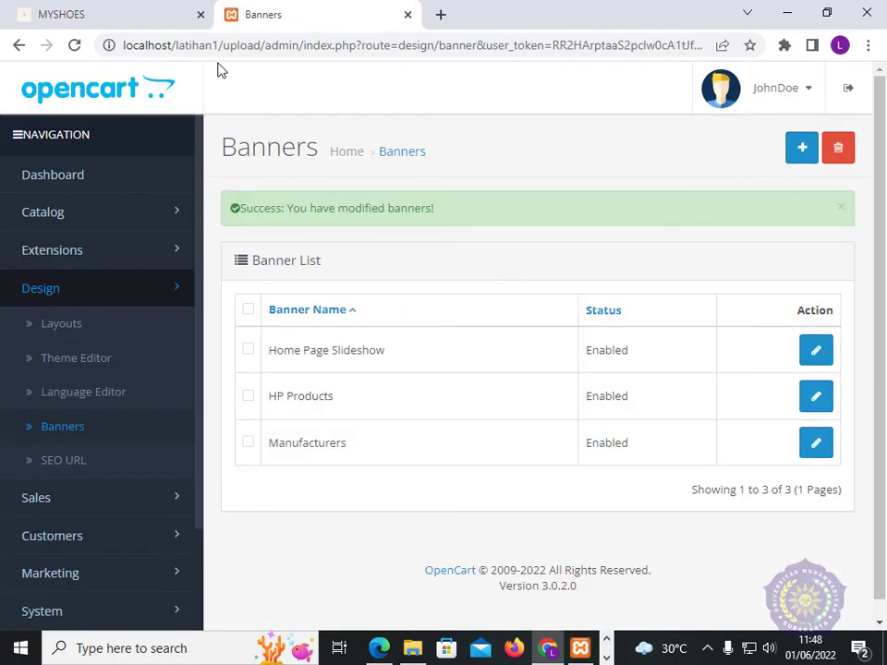
# Reload the storefront home page and advance the slideshow to check its slides.
pyautogui.click(139, 16)
pyautogui.click(75, 48)
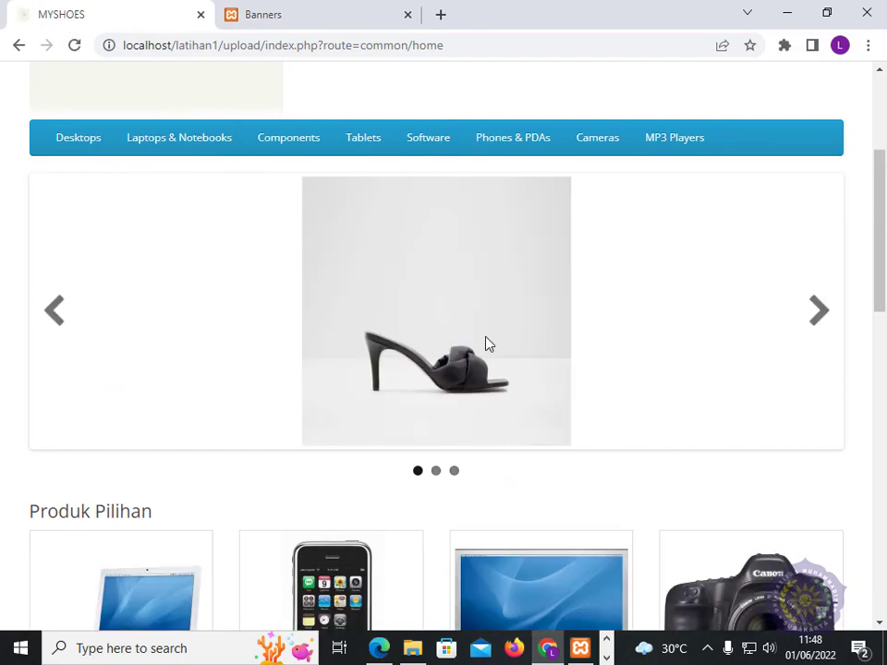
pyautogui.click(821, 320)
pyautogui.click(821, 321)
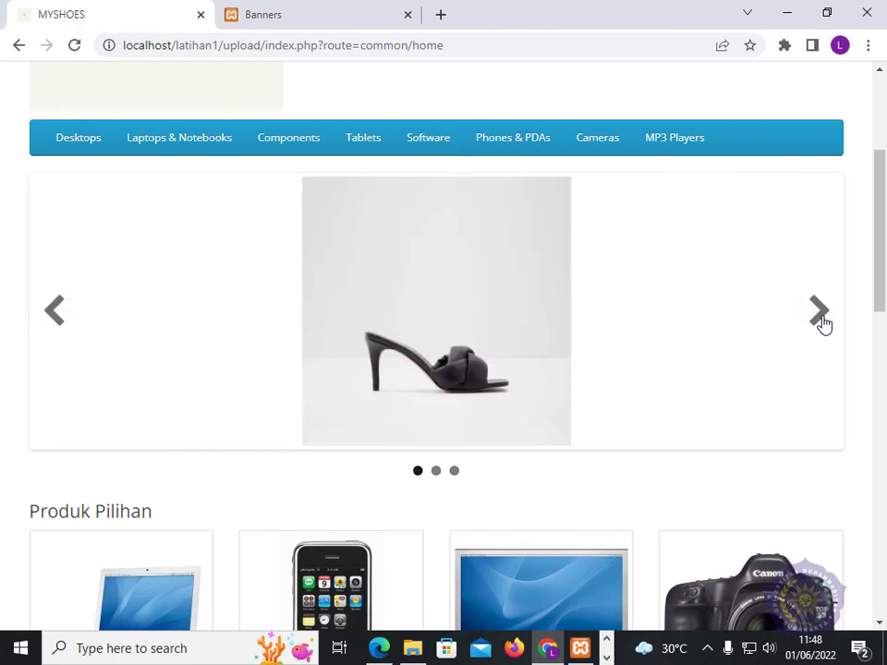